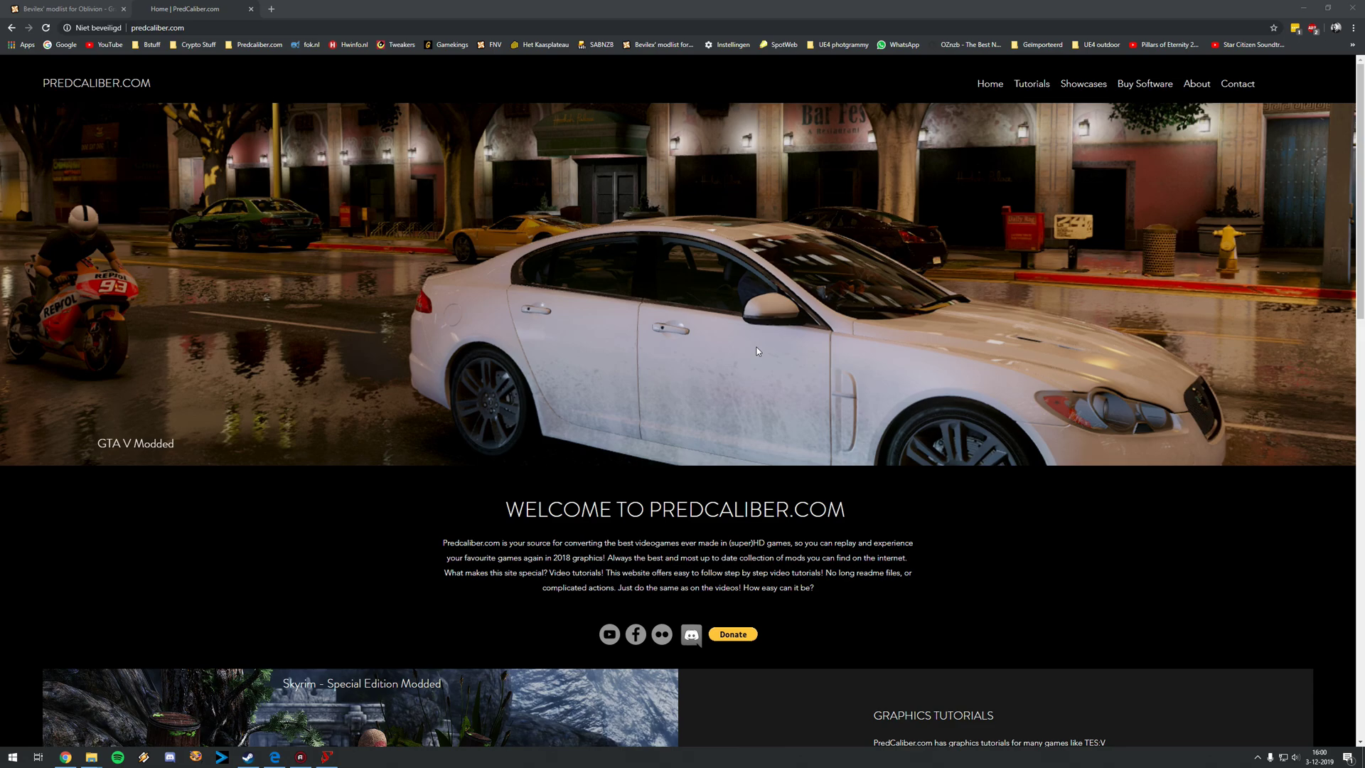
Look over the PredCaliber.com tutorial list and the Bevilex' modlist for Oblivion - Graphics page on Nexus Mods
{"action": "mouse_move", "coordinate": [1030, 85]}
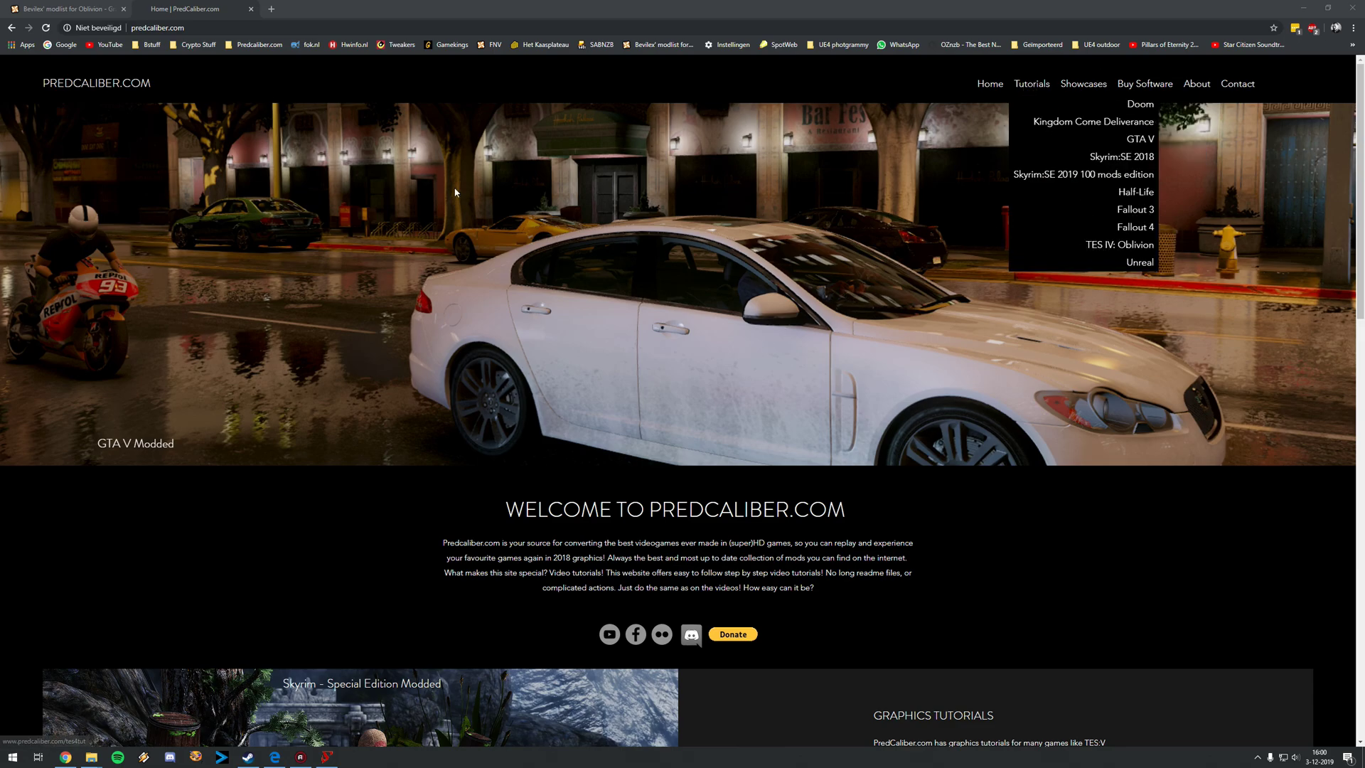
{"action": "left_click", "coordinate": [58, 9]}
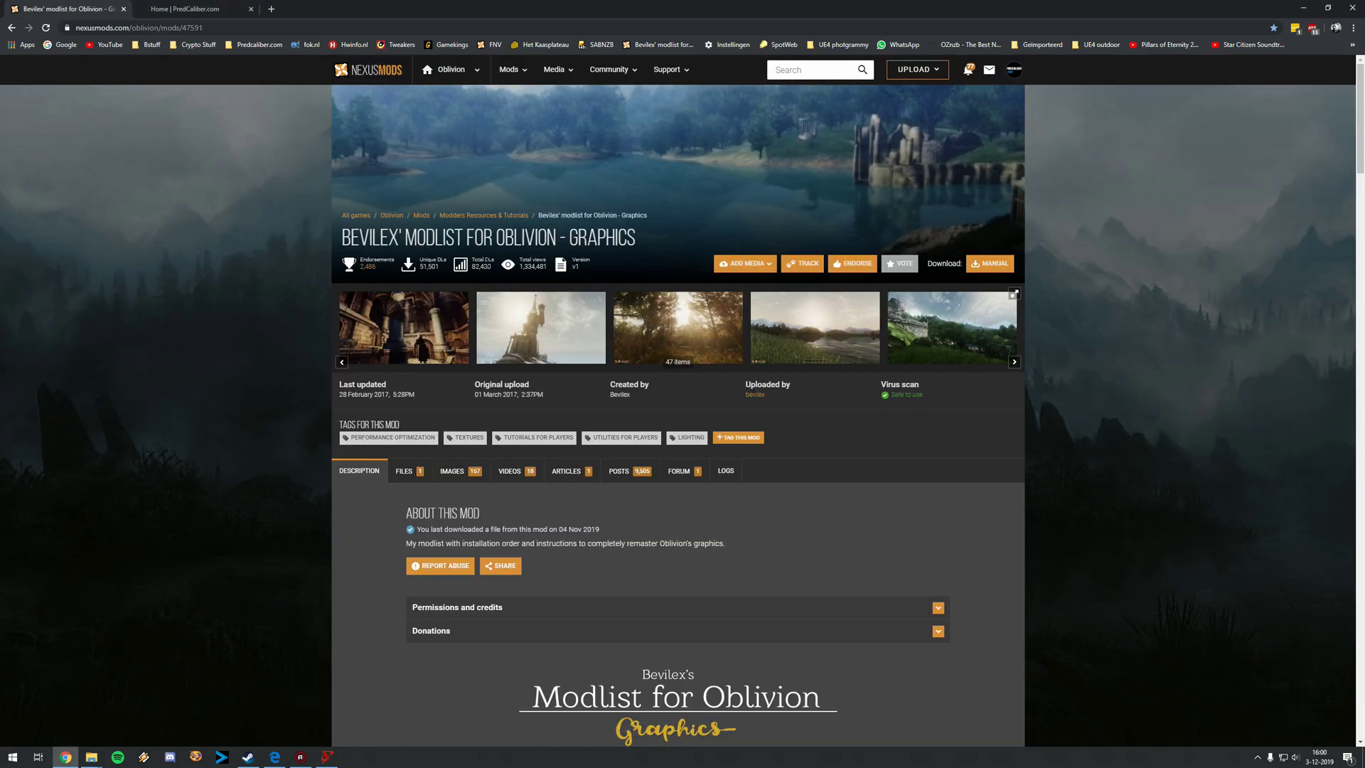
{"action": "left_click_drag", "start_coordinate": [483, 238], "coordinate": [532, 228]}
{"action": "left_click", "coordinate": [543, 226]}
{"action": "scroll", "coordinate": [633, 363], "scroll_direction": "down", "scroll_amount": 6}
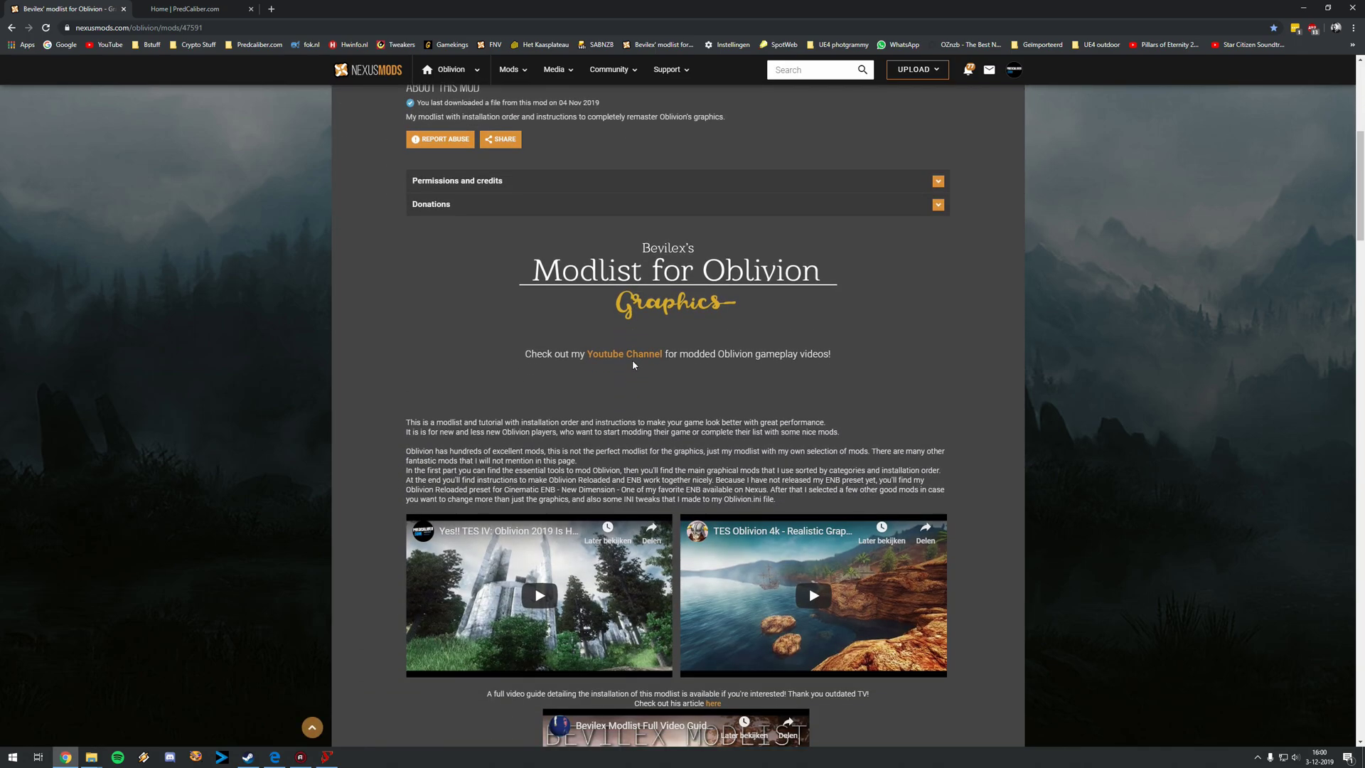
{"action": "scroll", "coordinate": [632, 365], "scroll_direction": "down", "scroll_amount": 10}
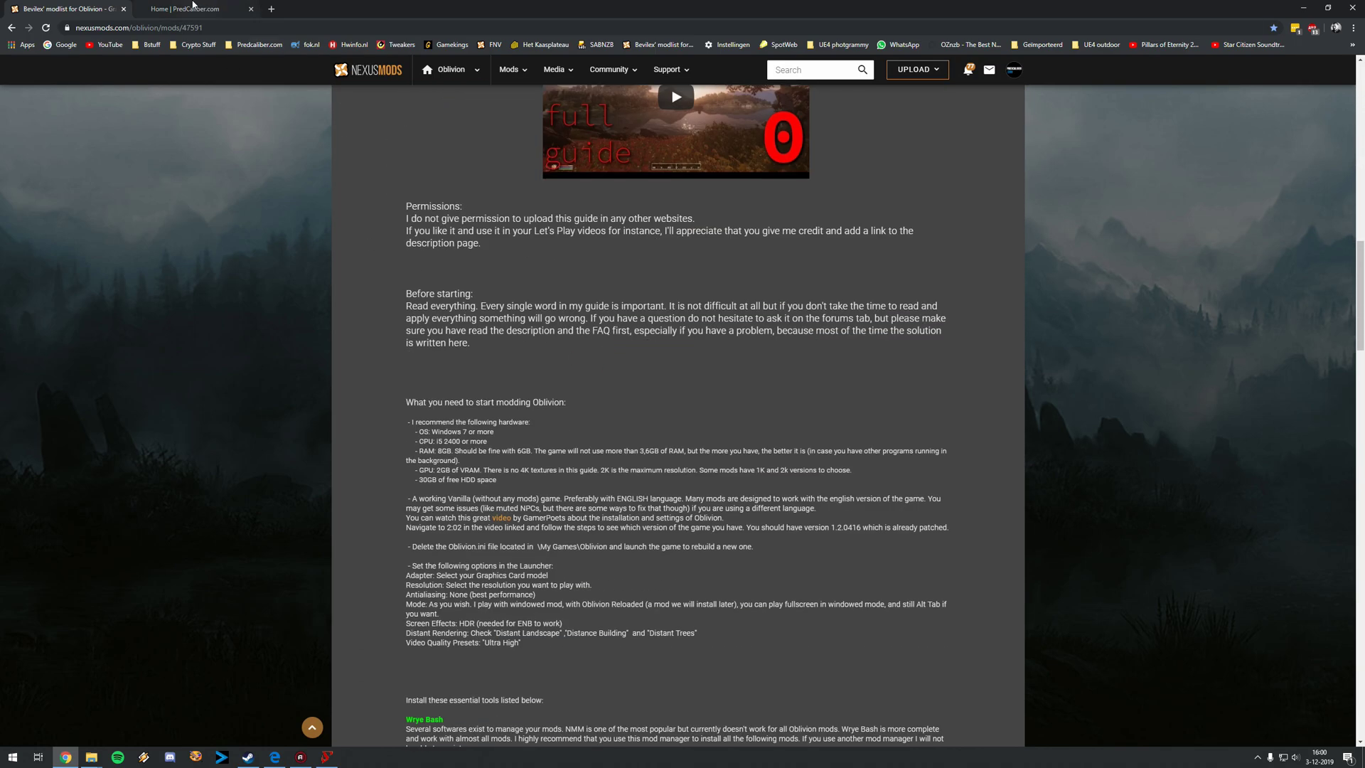
Review the software and game offers on PredCaliber.com's Buy Software page, and return to the site's home page
{"action": "left_click", "coordinate": [198, 10]}
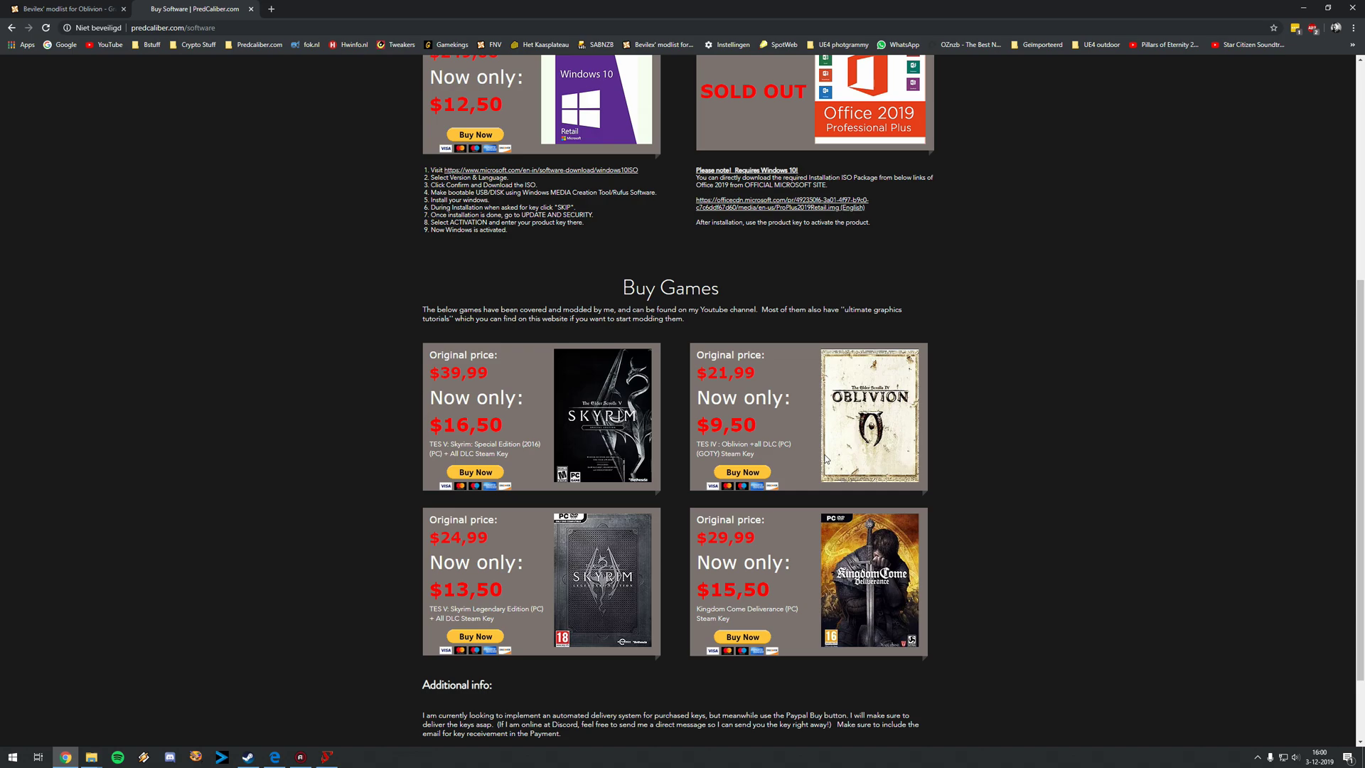
{"action": "scroll", "coordinate": [792, 482], "scroll_direction": "up", "scroll_amount": 1}
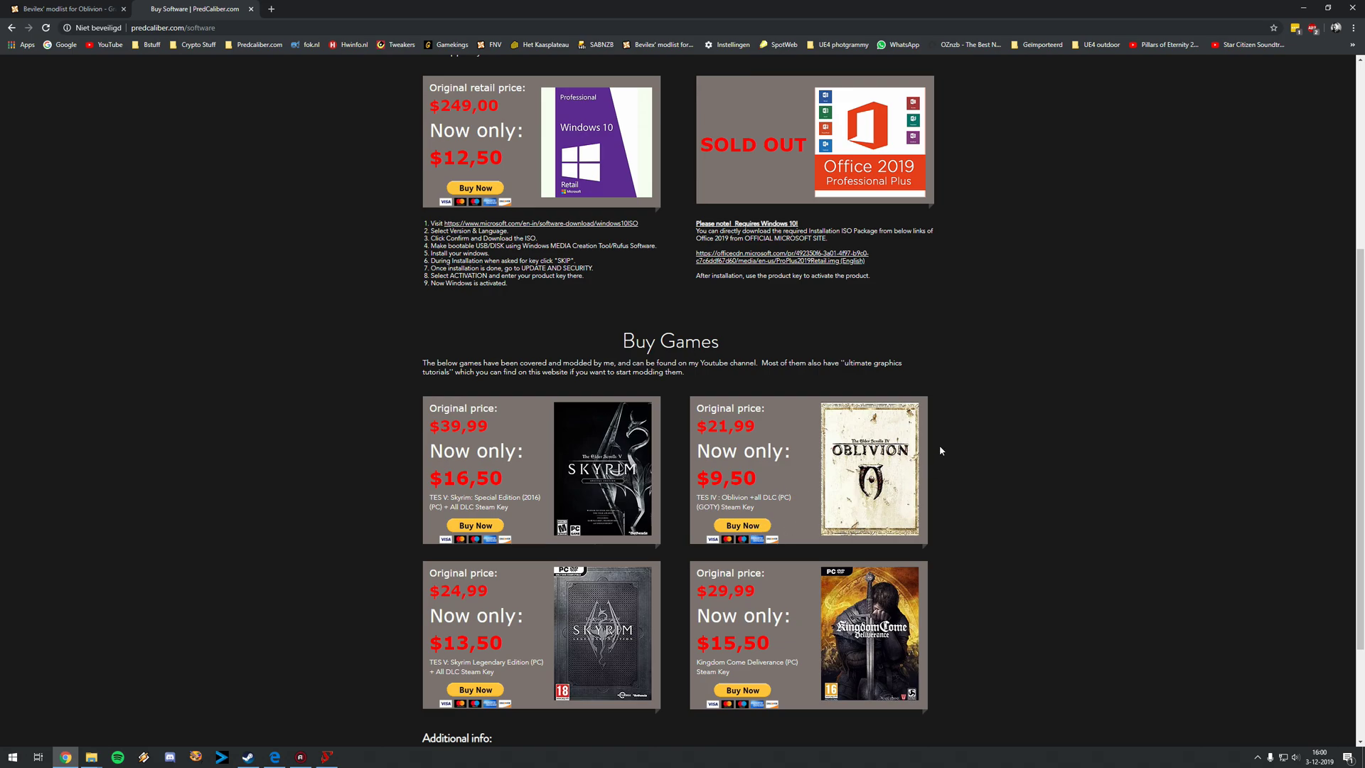
{"action": "scroll", "coordinate": [889, 466], "scroll_direction": "up", "scroll_amount": 1}
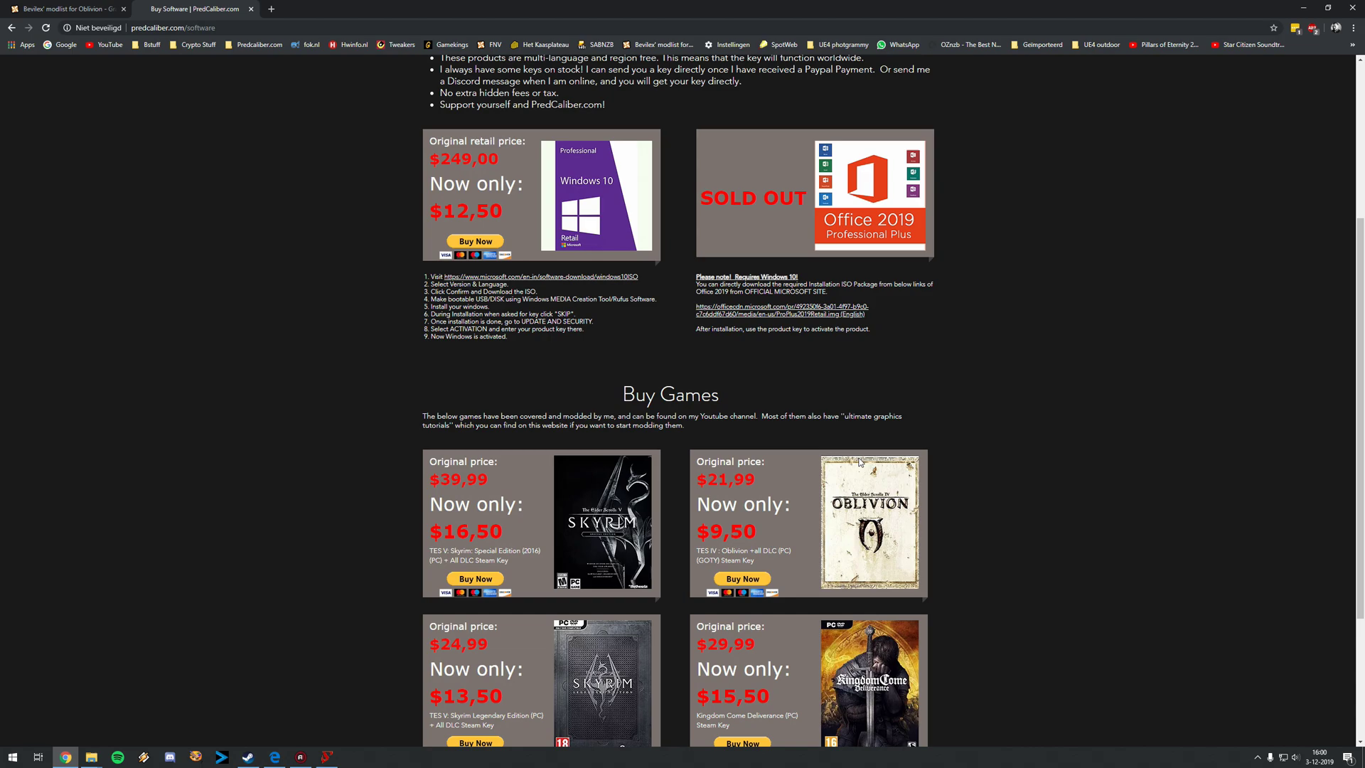
{"action": "scroll", "coordinate": [859, 447], "scroll_direction": "up", "scroll_amount": 2}
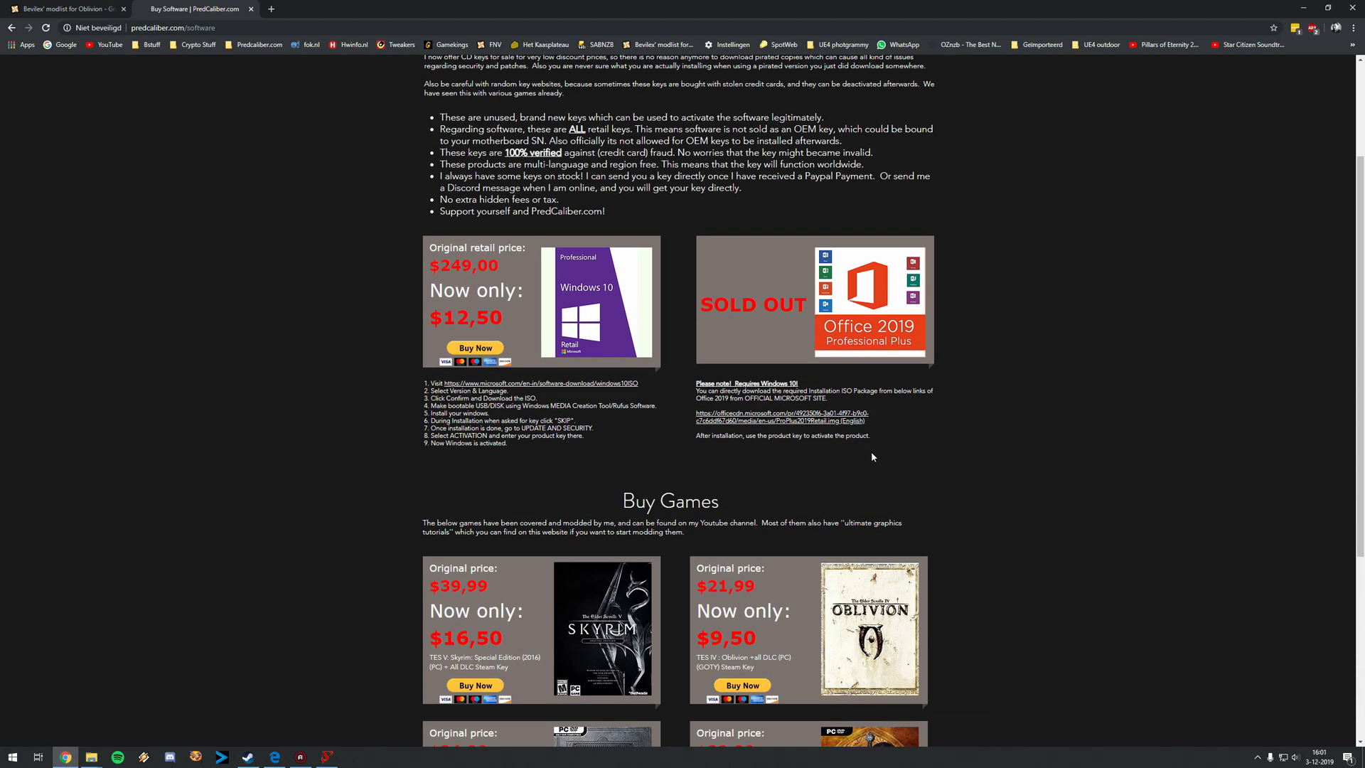
{"action": "scroll", "coordinate": [864, 463], "scroll_direction": "up", "scroll_amount": 1}
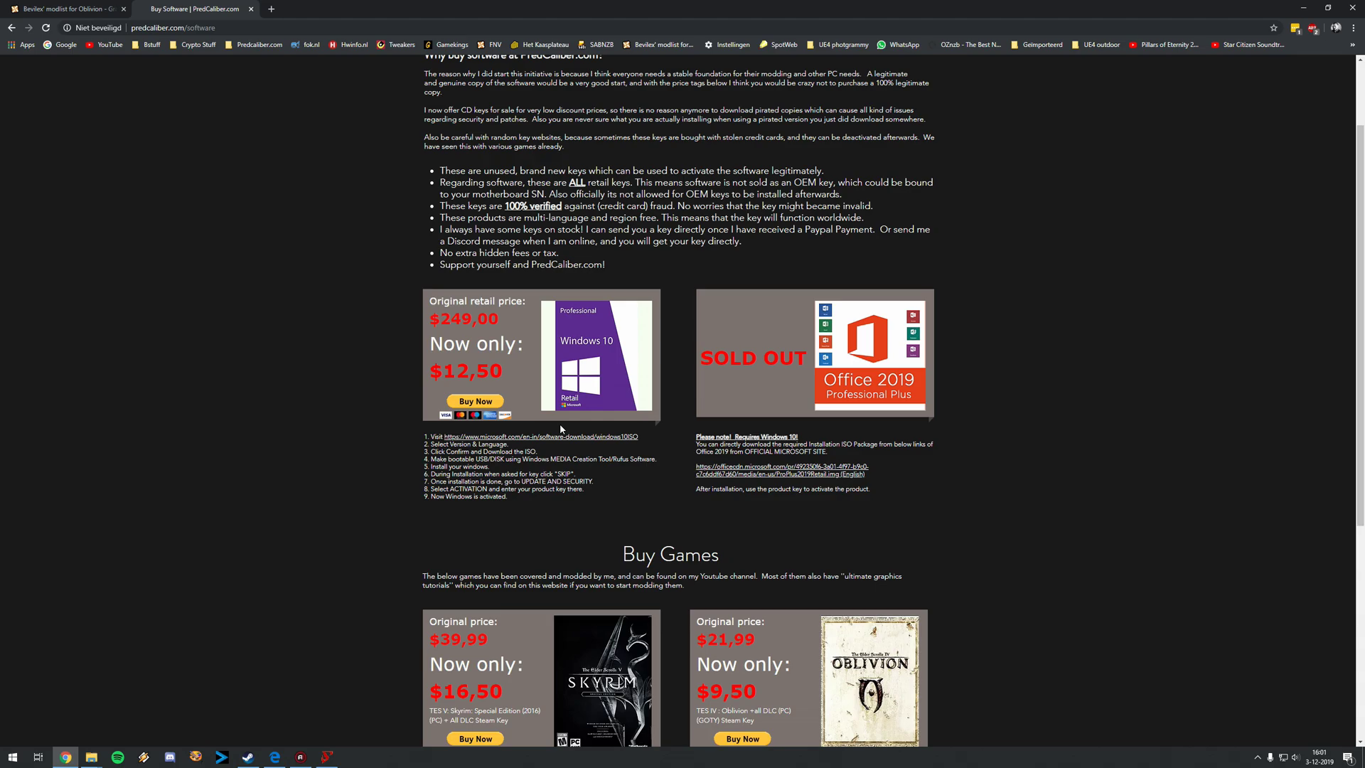
{"action": "scroll", "coordinate": [561, 429], "scroll_direction": "up", "scroll_amount": 2}
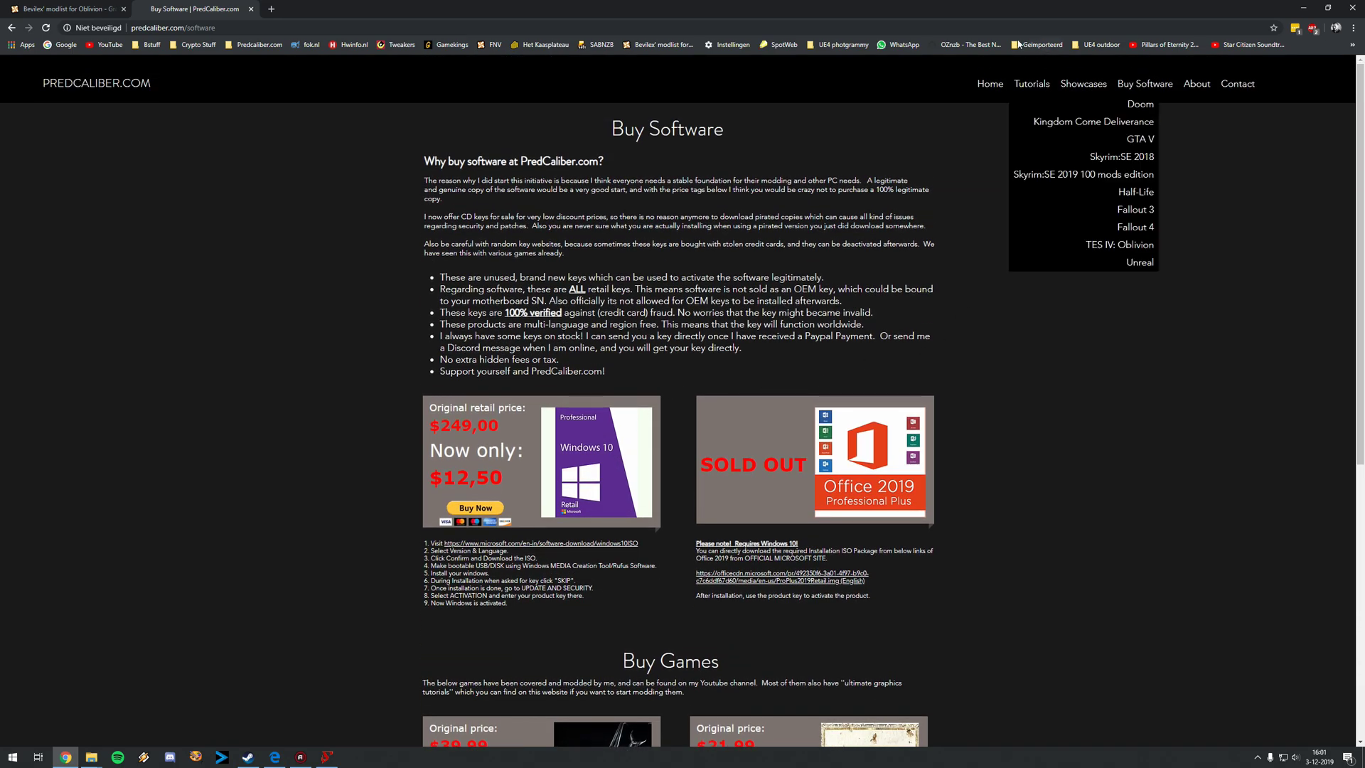
{"action": "left_click", "coordinate": [989, 83]}
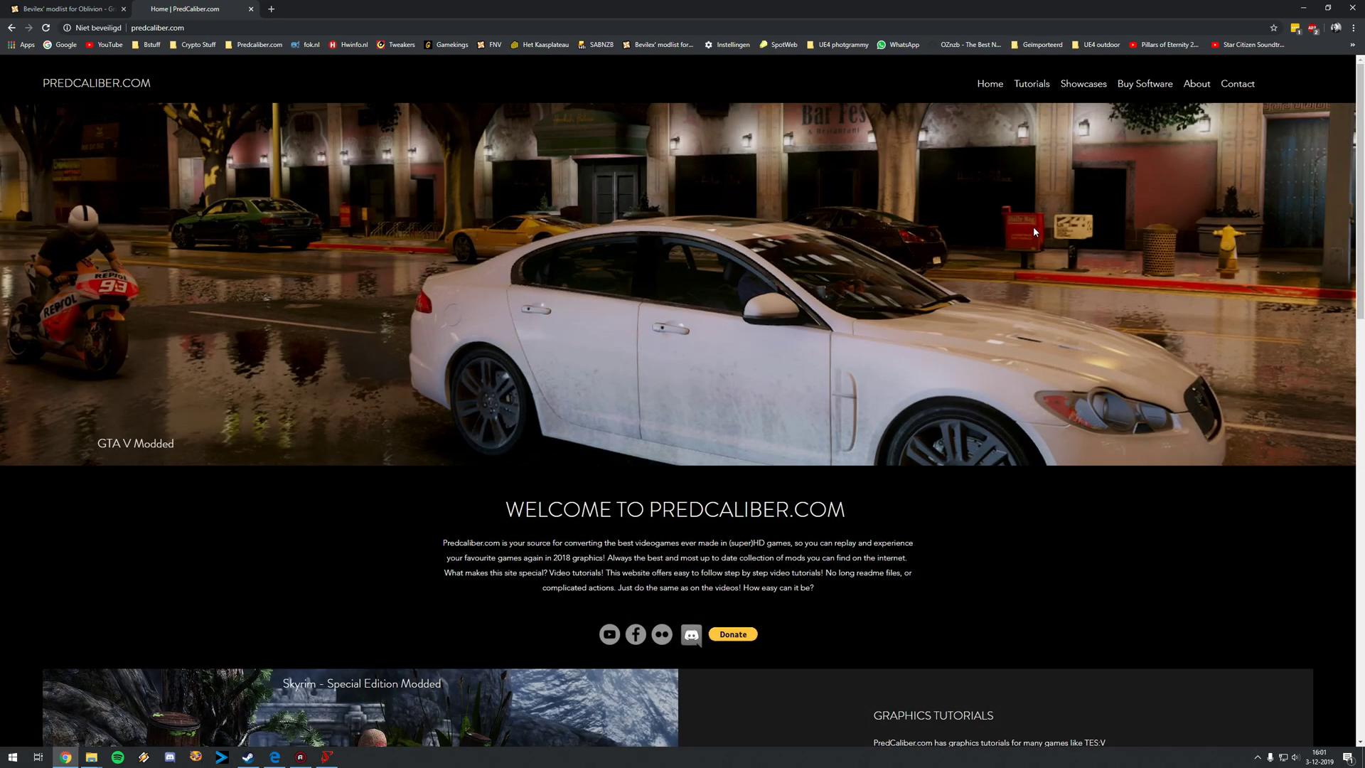
{"action": "scroll", "coordinate": [1034, 226], "scroll_direction": "down", "scroll_amount": 3}
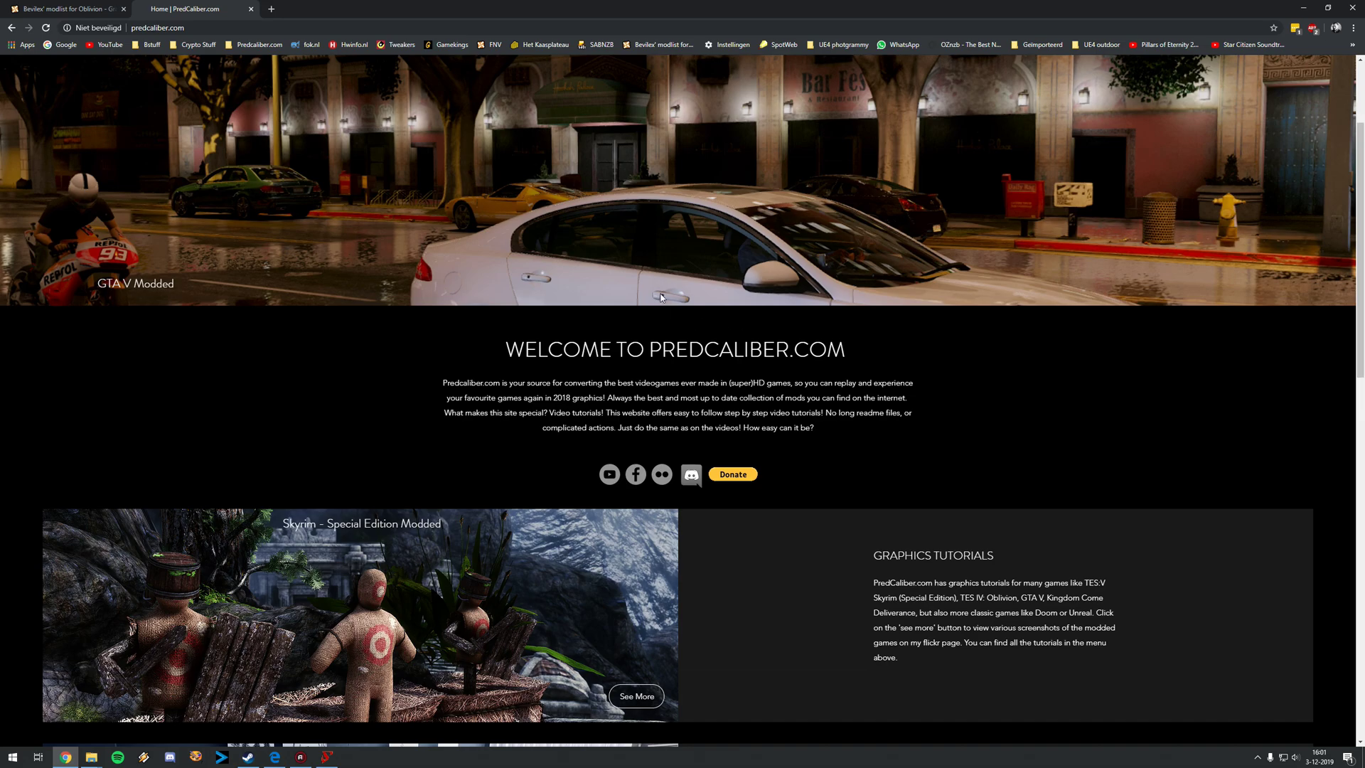
{"action": "scroll", "coordinate": [630, 380], "scroll_direction": "up", "scroll_amount": 3}
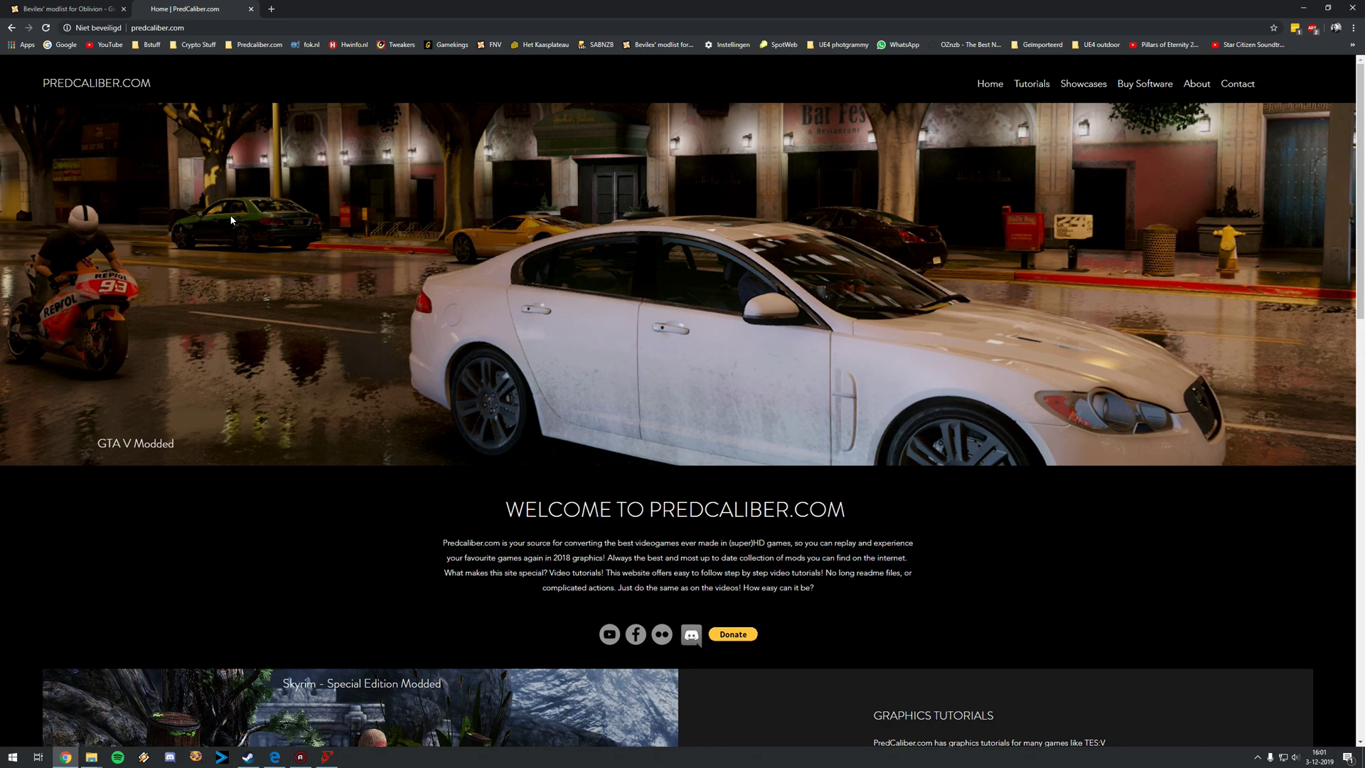
Examine the Bevilex modlist page's sections on what is needed to start modding Oblivion and the essential tools
{"action": "left_click", "coordinate": [43, 8]}
{"action": "scroll", "coordinate": [503, 370], "scroll_direction": "up", "scroll_amount": 15}
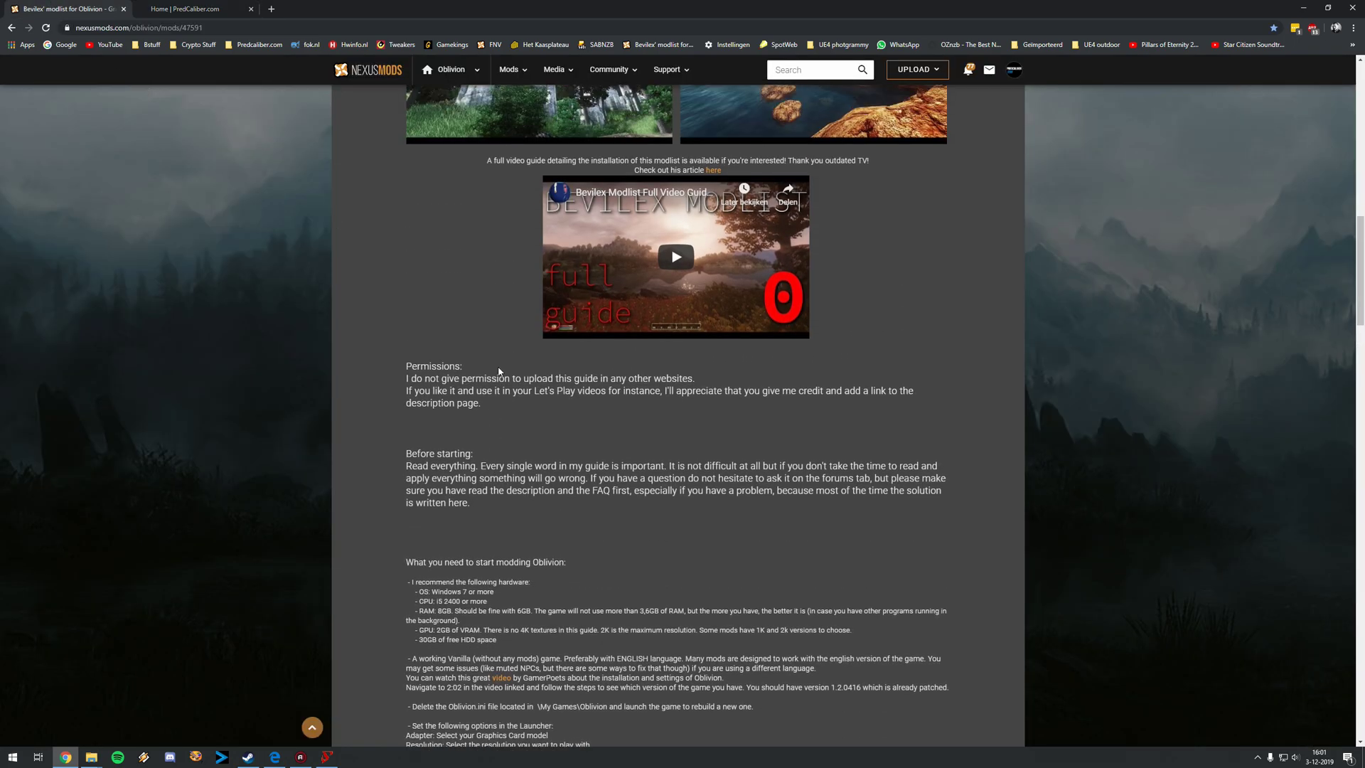
{"action": "scroll", "coordinate": [502, 372], "scroll_direction": "up", "scroll_amount": 3}
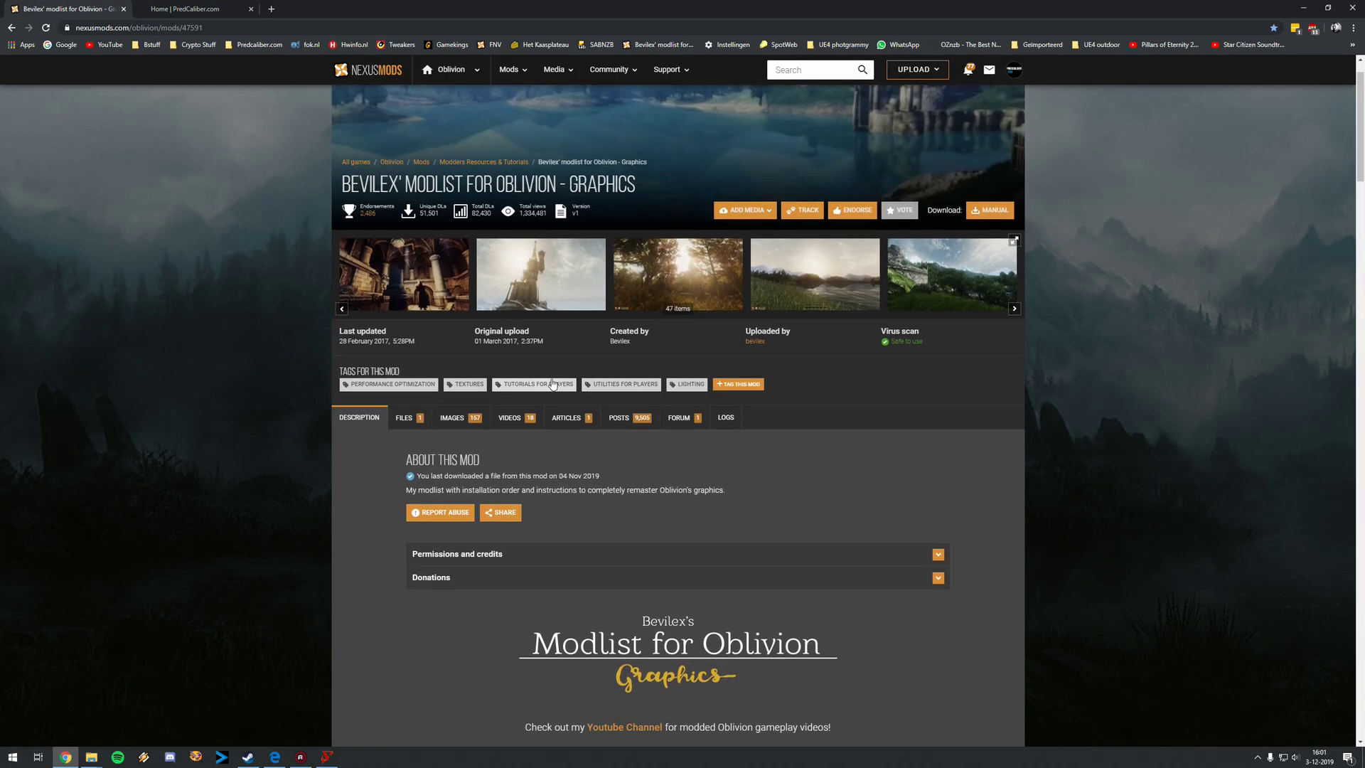
{"action": "scroll", "coordinate": [583, 493], "scroll_direction": "down", "scroll_amount": 18}
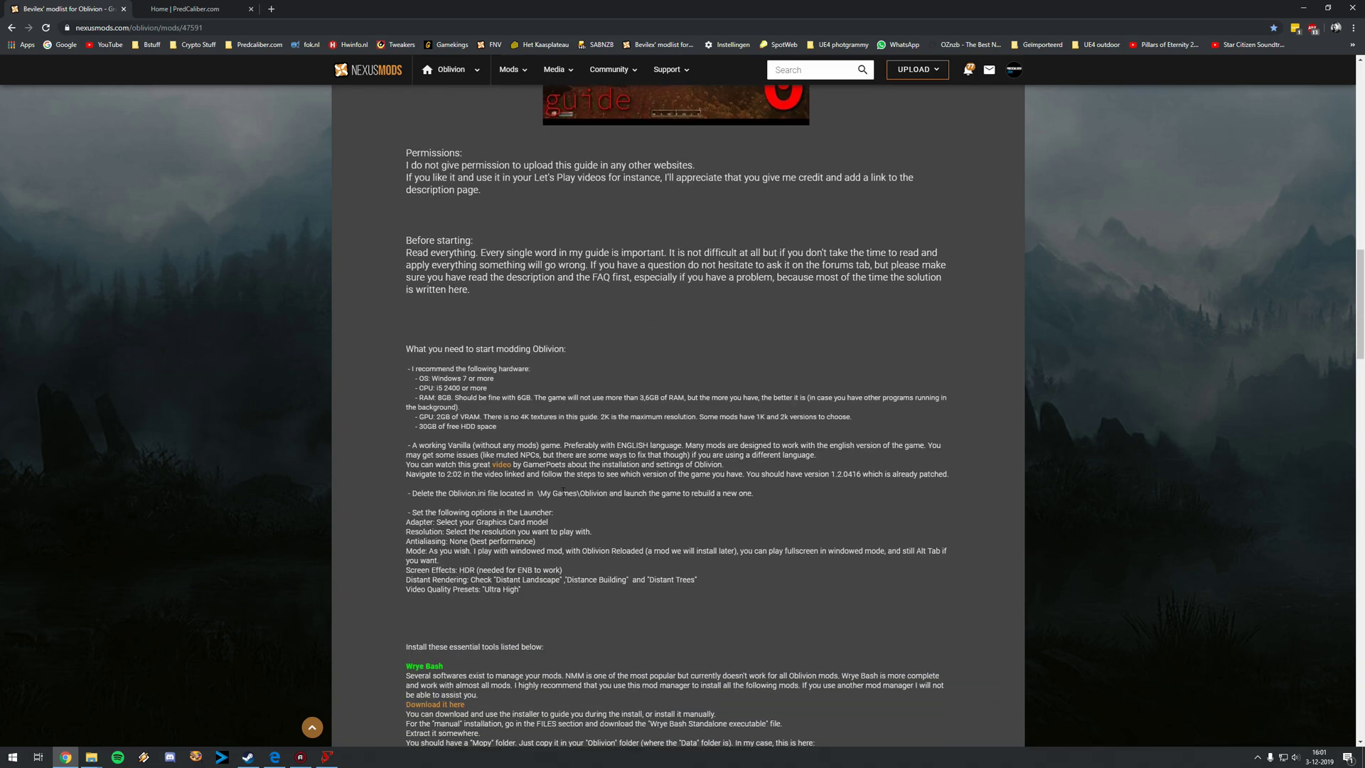
{"action": "scroll", "coordinate": [478, 425], "scroll_direction": "down", "scroll_amount": 3}
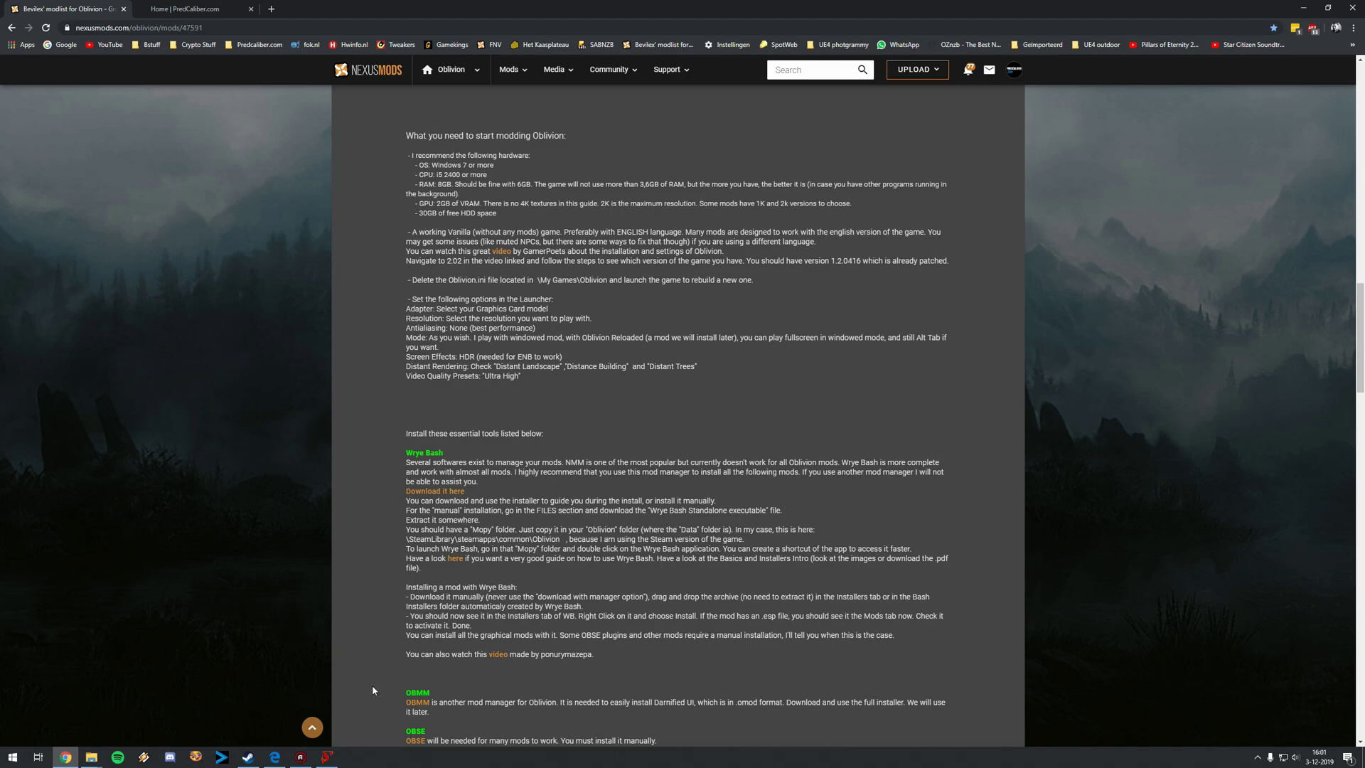
Switch to Wrye Bash and delete all the installer packages
{"action": "key", "text": "super+d"}
{"action": "mouse_move", "coordinate": [334, 757]}
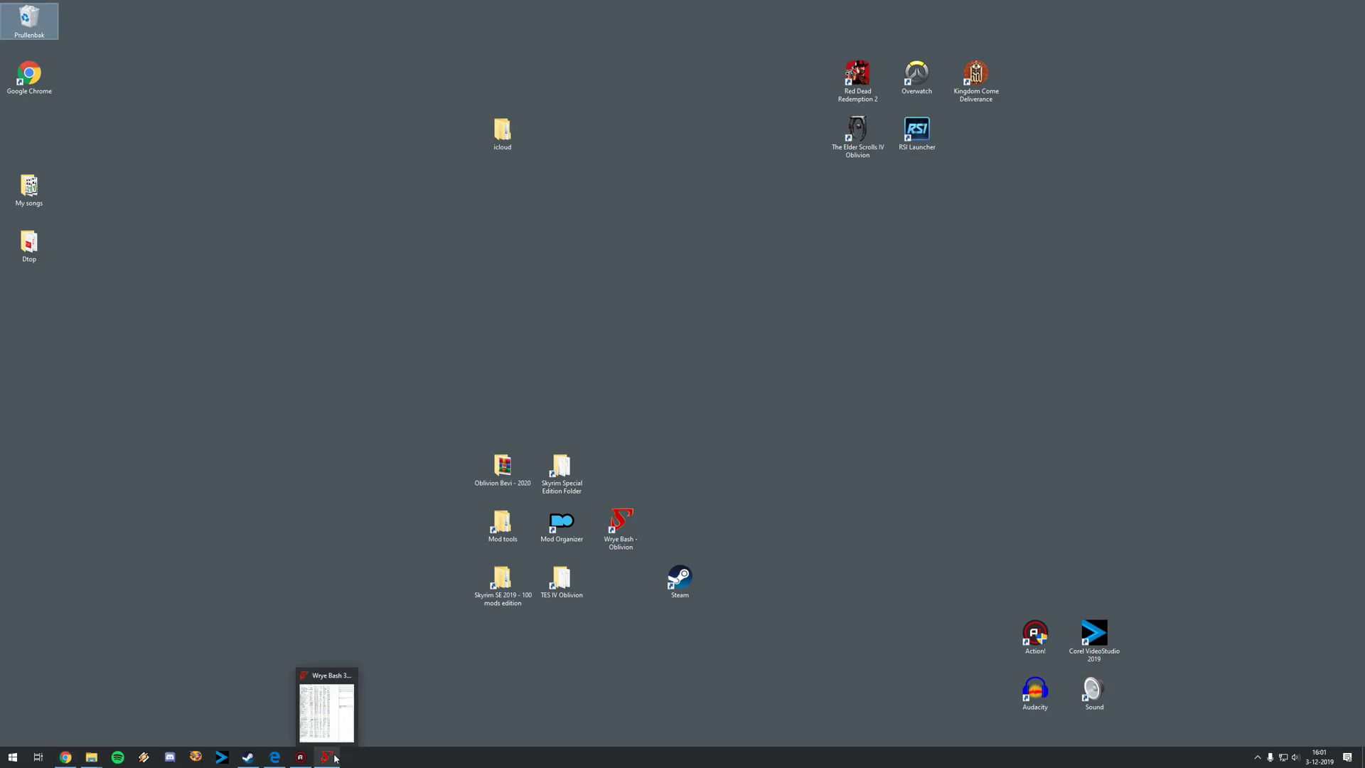
{"action": "left_click", "coordinate": [328, 713]}
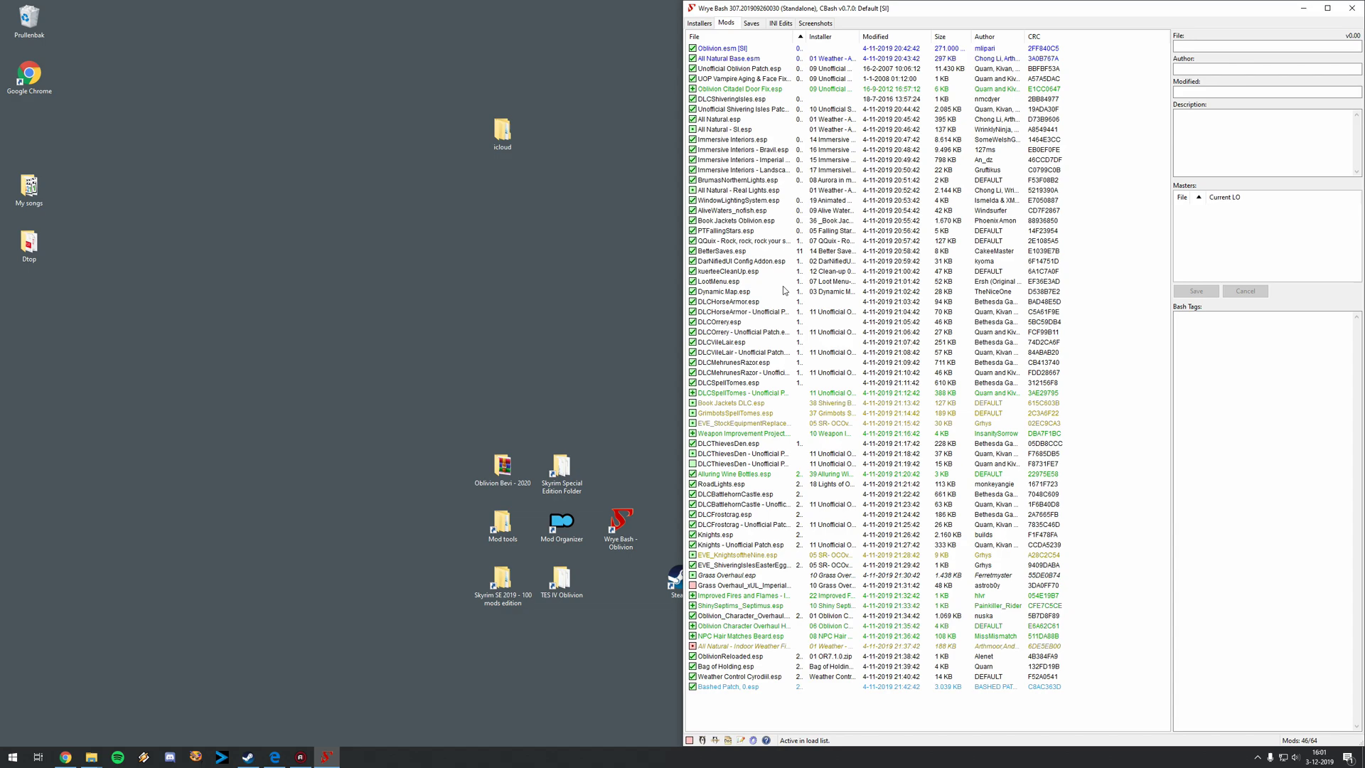
{"action": "left_click", "coordinate": [714, 24]}
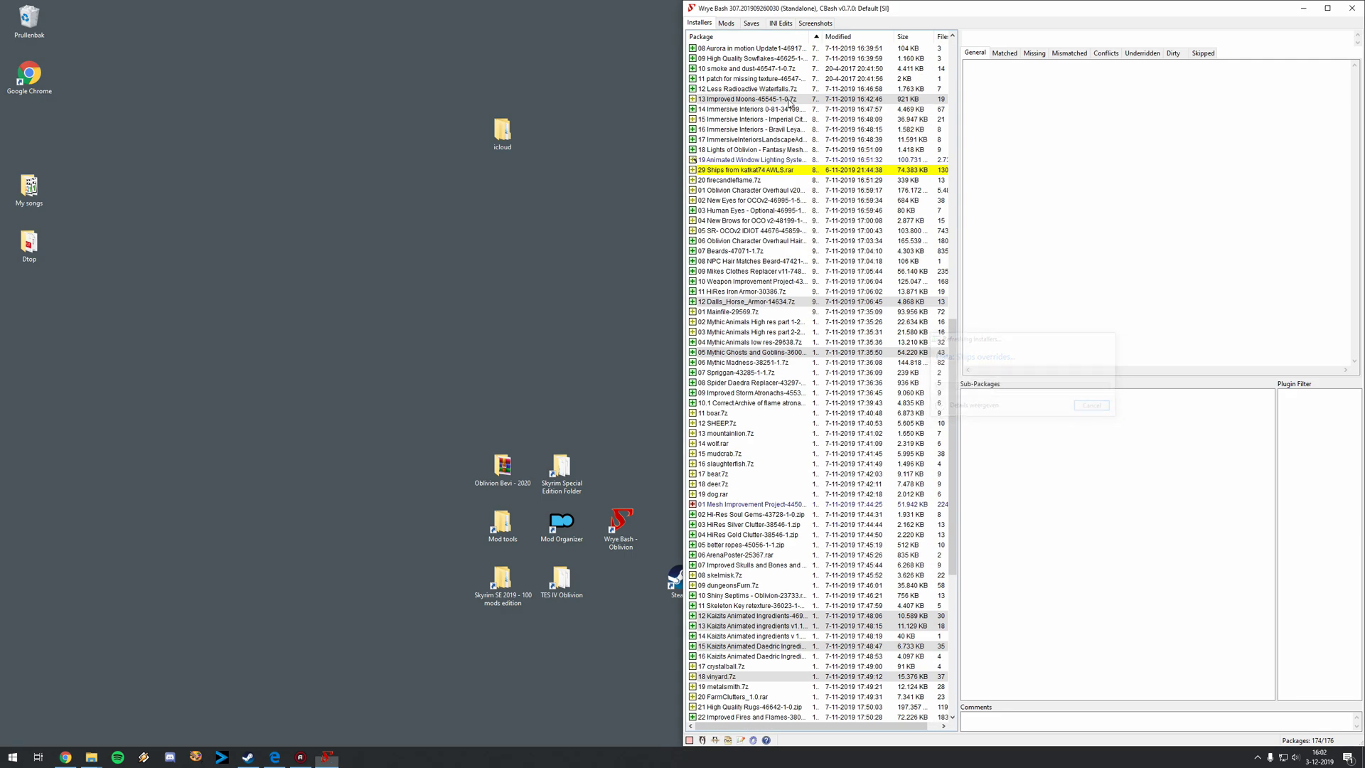
{"action": "left_click", "coordinate": [756, 97]}
{"action": "key", "text": "ctrl+a"}
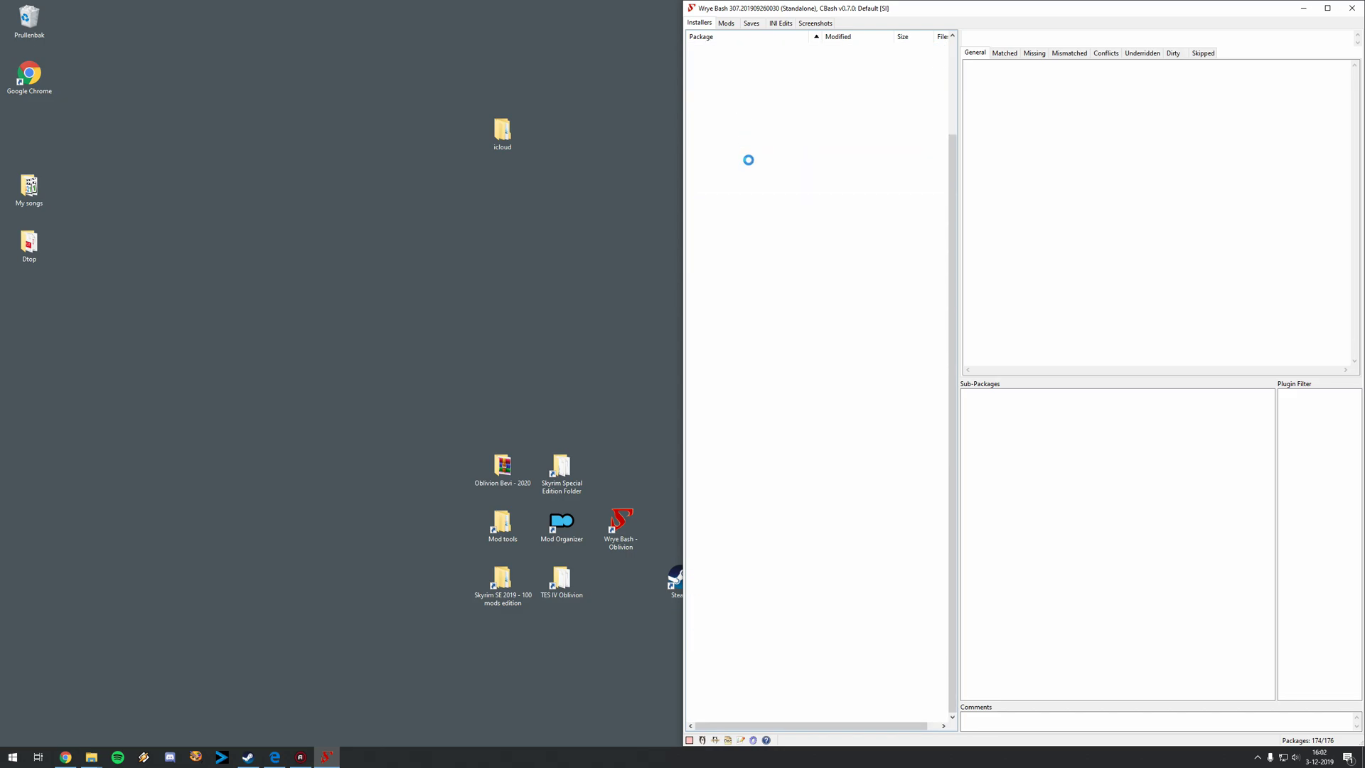
Delete all files in the mod list to the recycling bin, and close Wrye Bash
{"action": "key", "text": "ctrl+Tab"}
{"action": "left_click", "coordinate": [732, 69]}
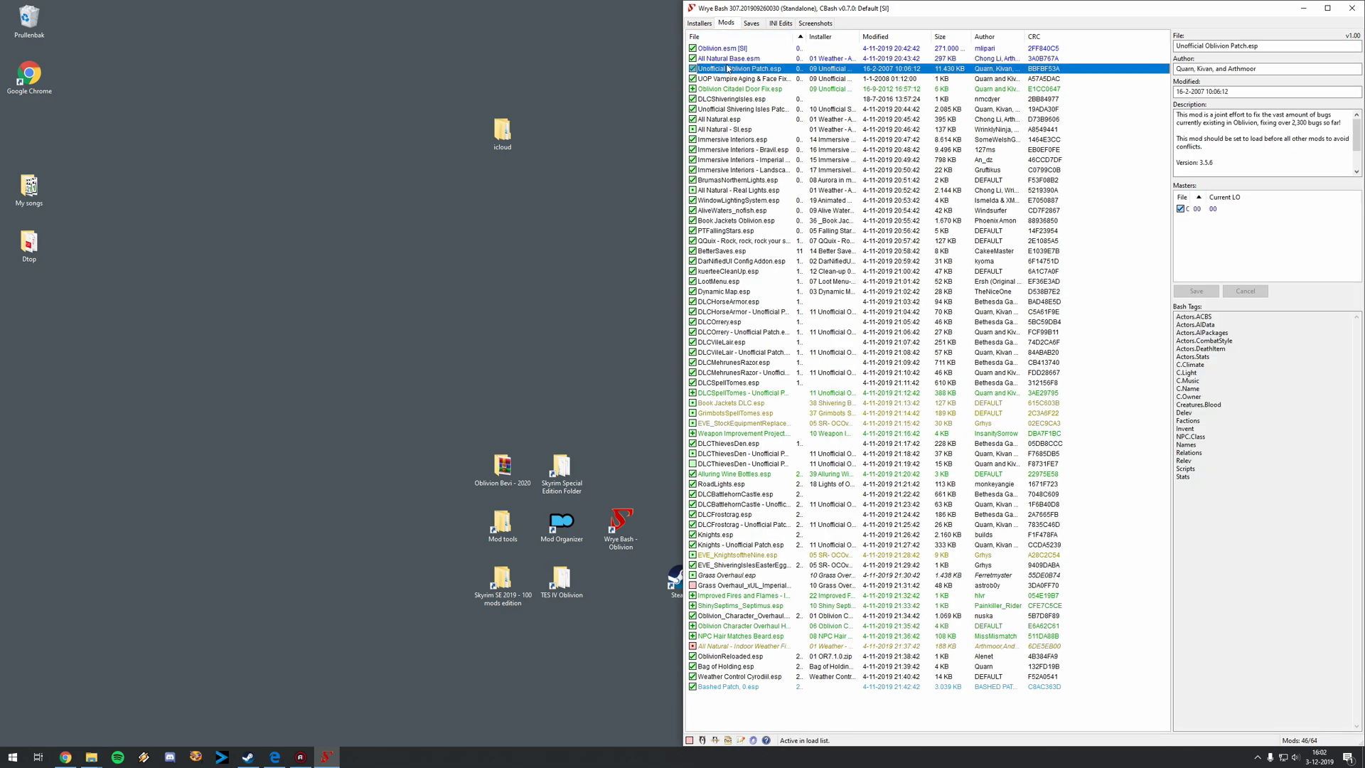
{"action": "left_click", "coordinate": [725, 50]}
{"action": "key", "text": "ctrl+a"}
{"action": "key", "text": "Delete"}
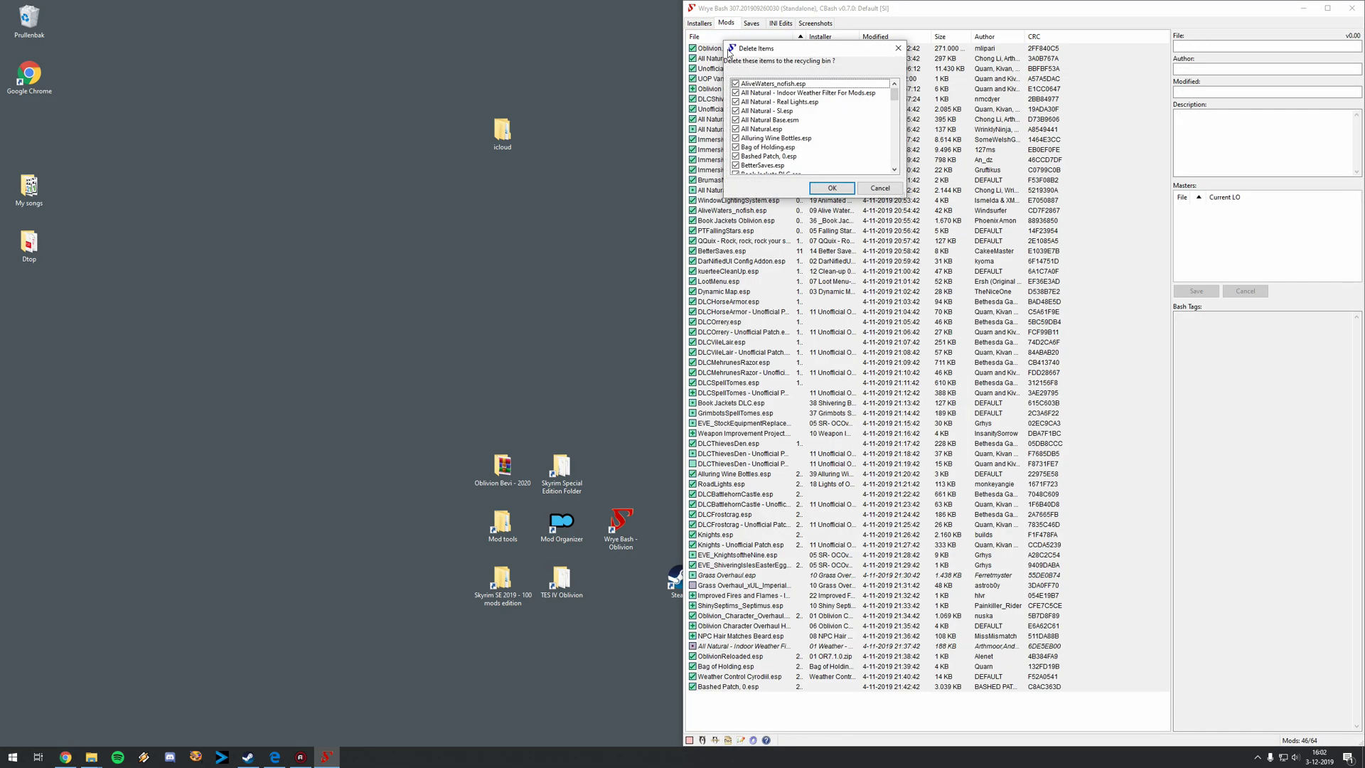
{"action": "left_click", "coordinate": [822, 189]}
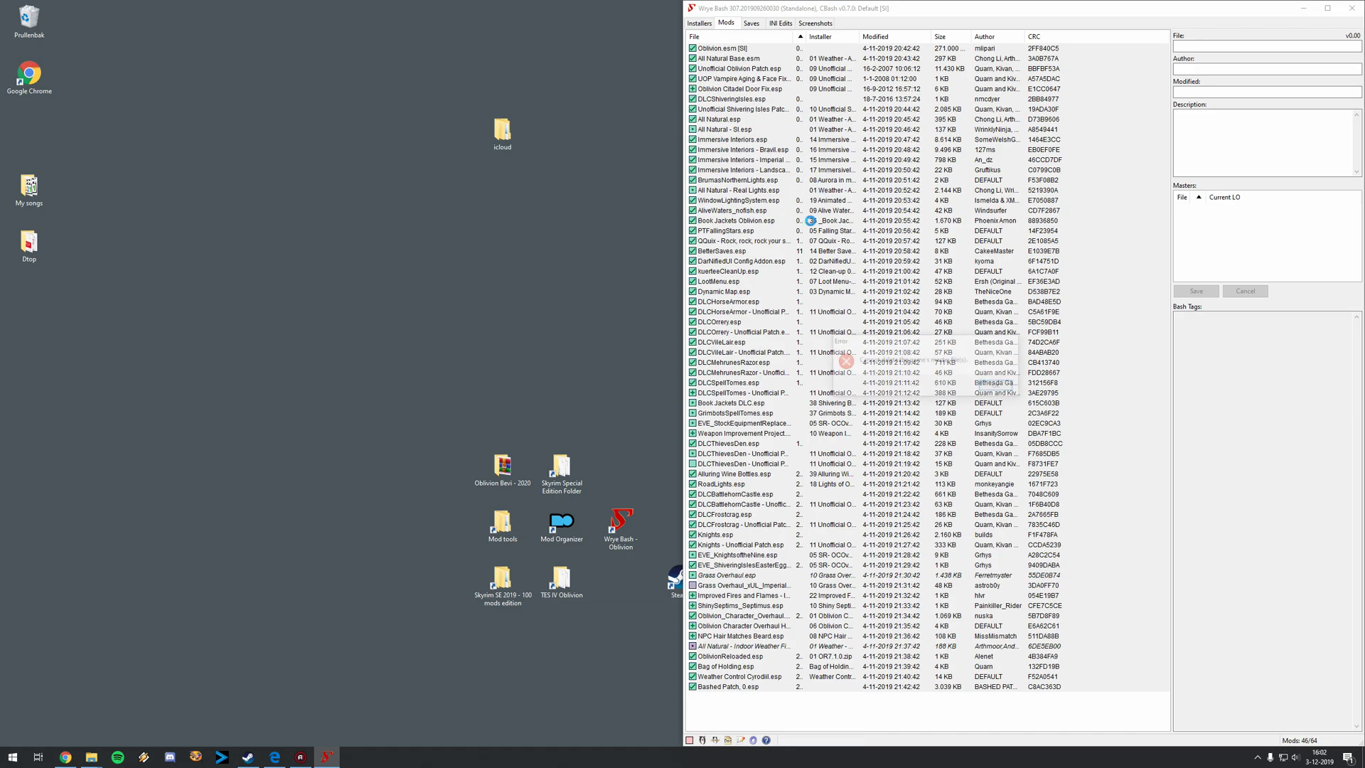
{"action": "left_click", "coordinate": [1000, 385]}
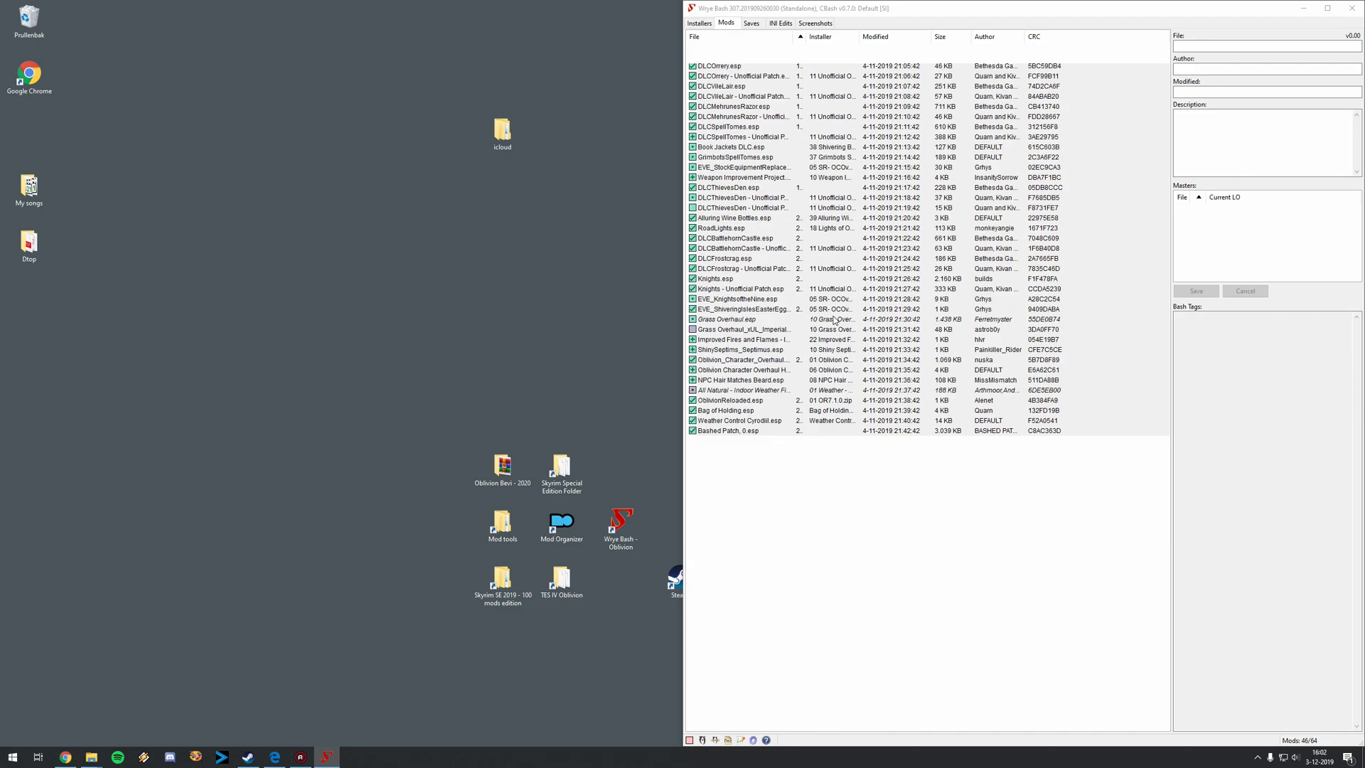
{"action": "left_click", "coordinate": [704, 24]}
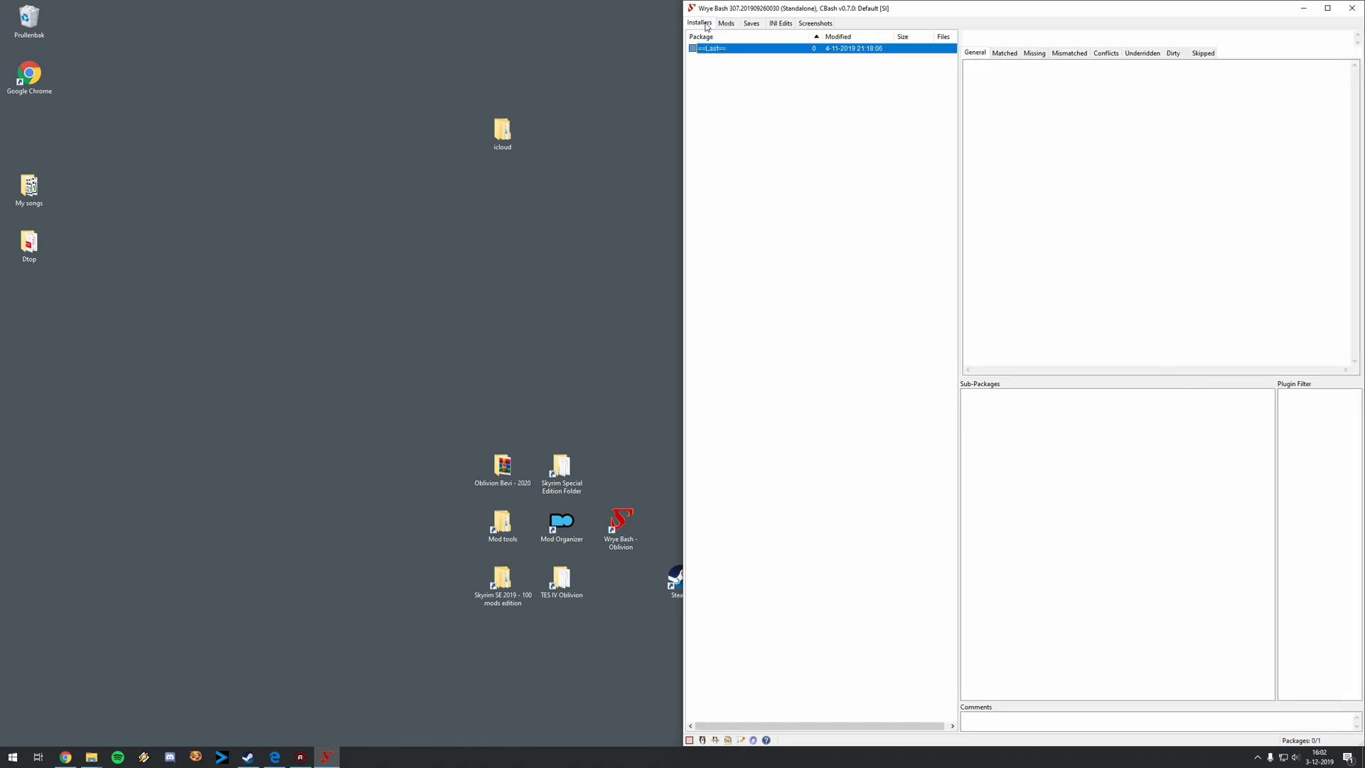
{"action": "left_click_drag", "start_coordinate": [858, 10], "coordinate": [562, 104]}
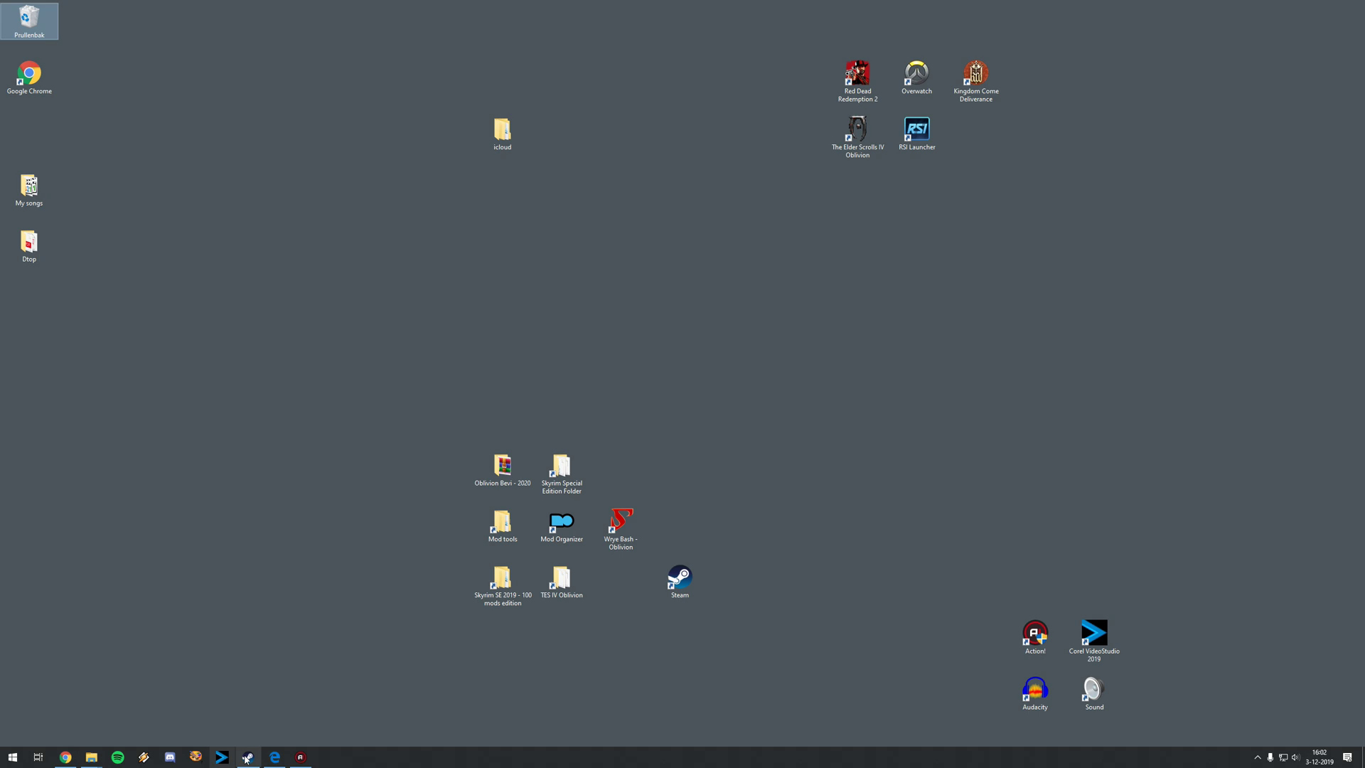
Switch to Steam and find The Elder Scrolls IV: Oblivion in the library by searching for "obl"
{"action": "left_click", "coordinate": [248, 756]}
{"action": "left_click", "coordinate": [43, 52]}
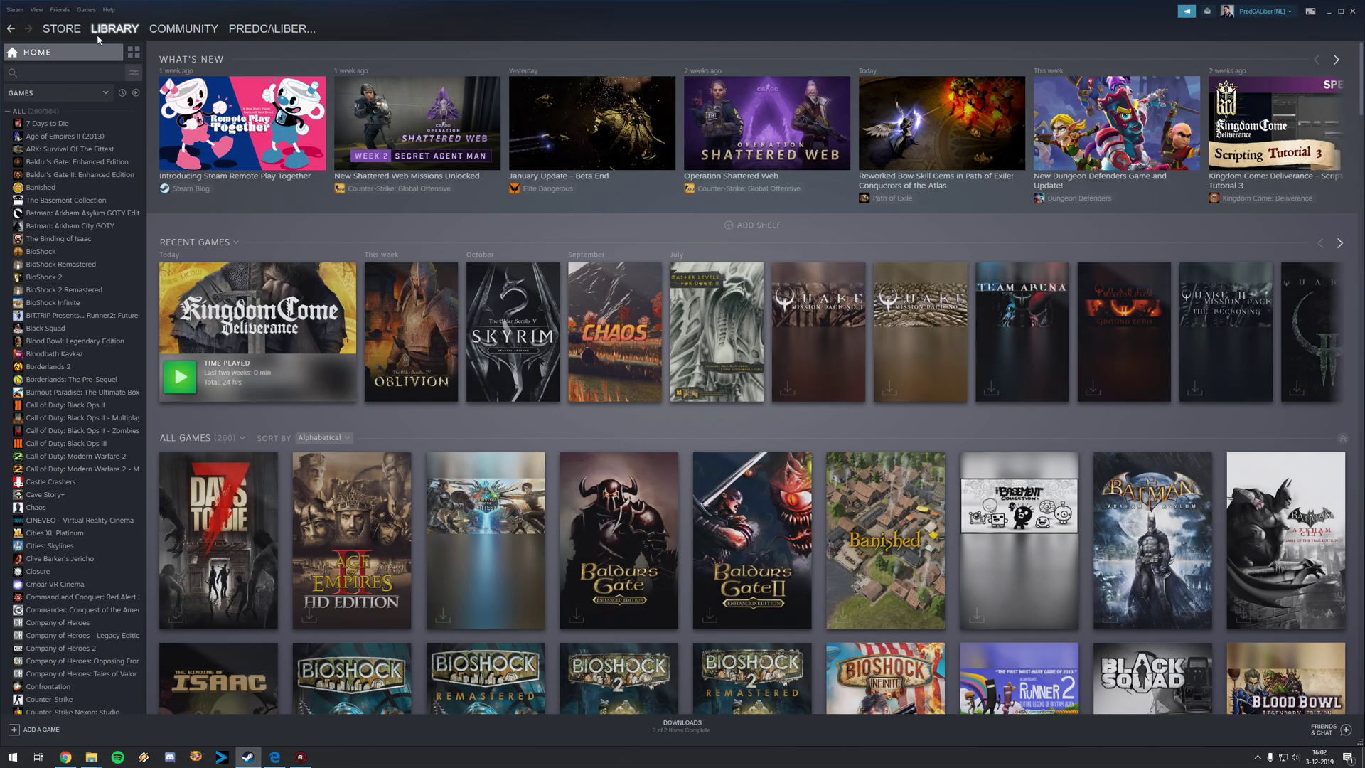
{"action": "scroll", "coordinate": [57, 395], "scroll_direction": "down", "scroll_amount": 15}
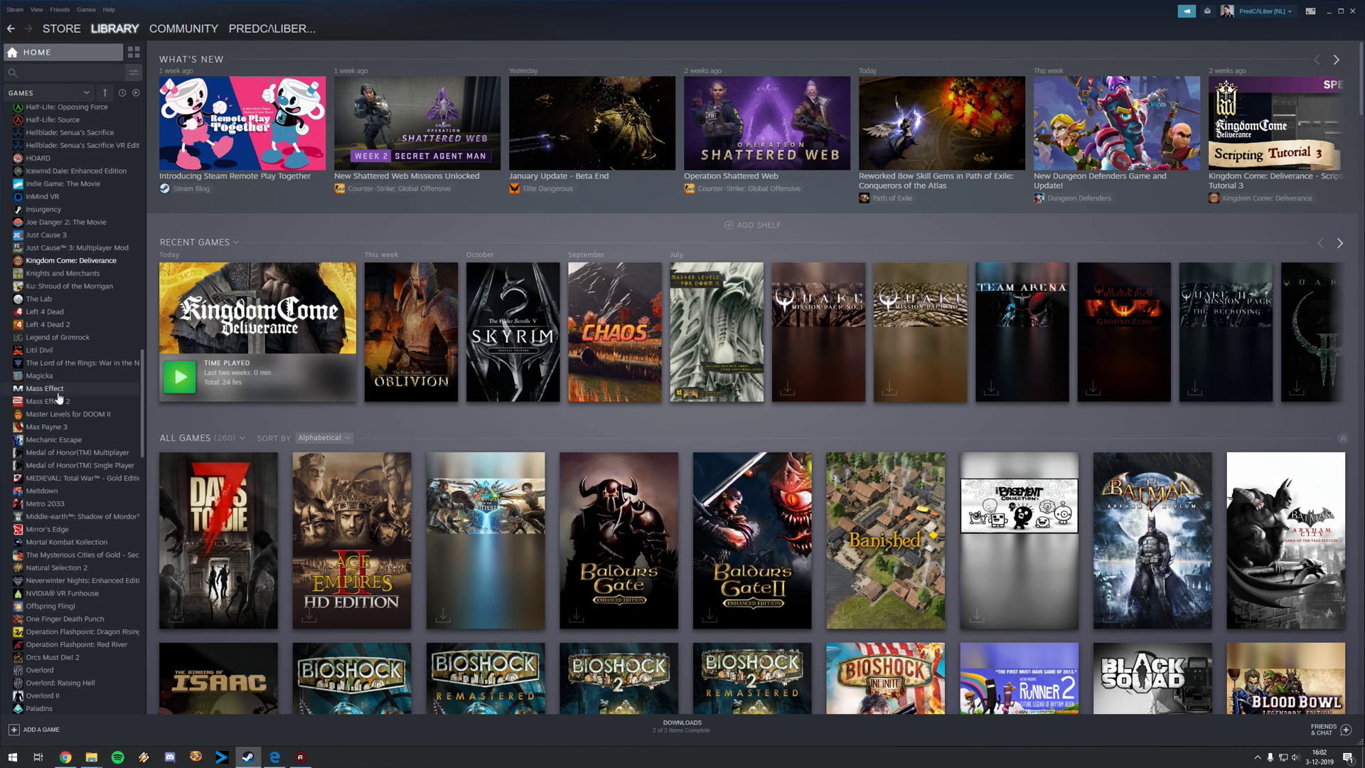
{"action": "scroll", "coordinate": [86, 384], "scroll_direction": "down", "scroll_amount": 15}
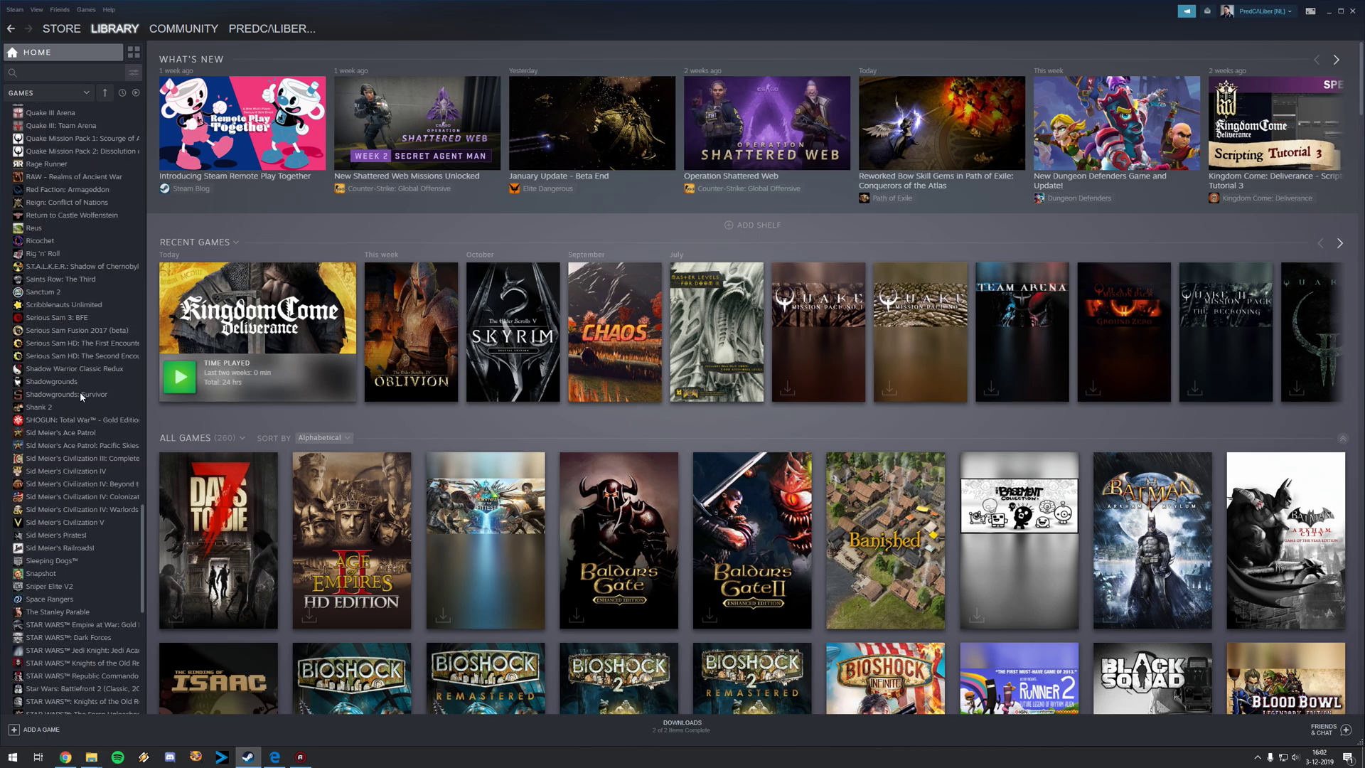
{"action": "scroll", "coordinate": [77, 299], "scroll_direction": "up", "scroll_amount": 20}
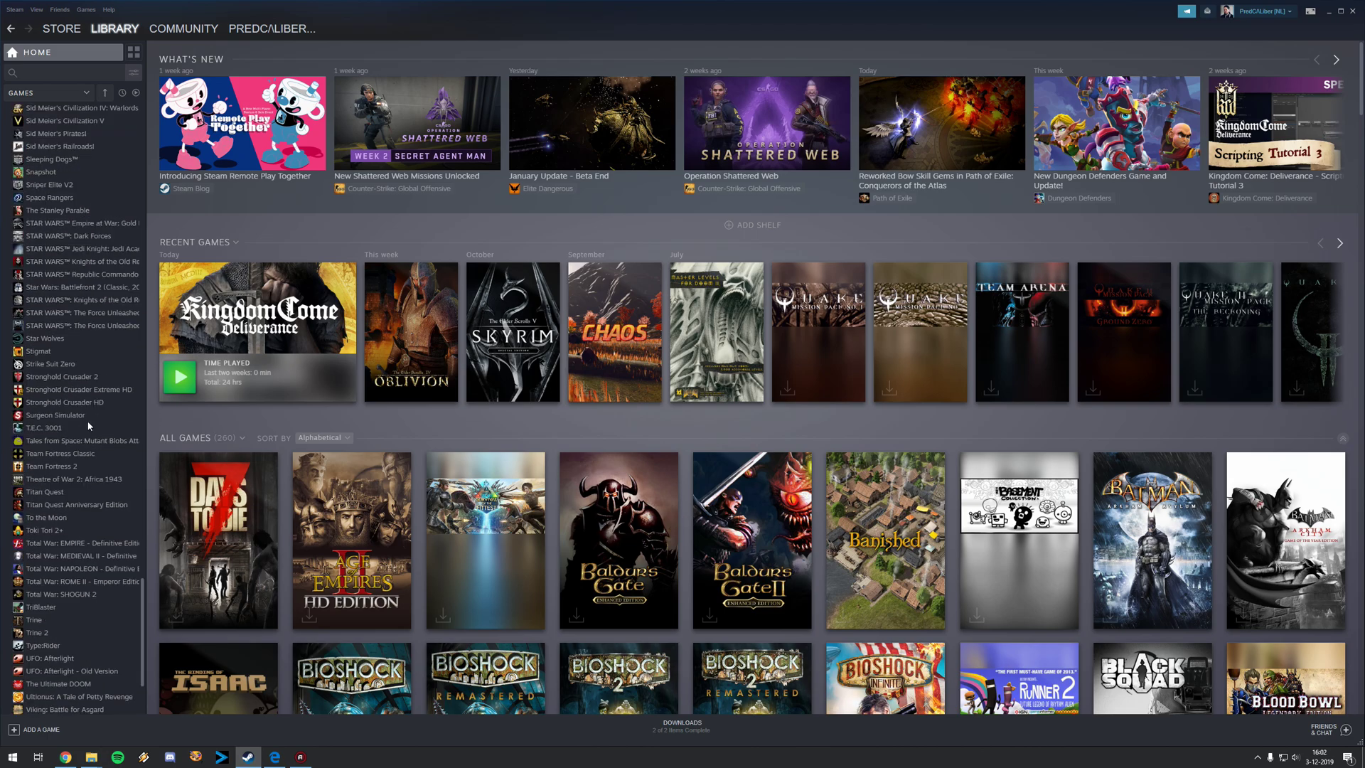
{"action": "scroll", "coordinate": [74, 188], "scroll_direction": "up", "scroll_amount": 10}
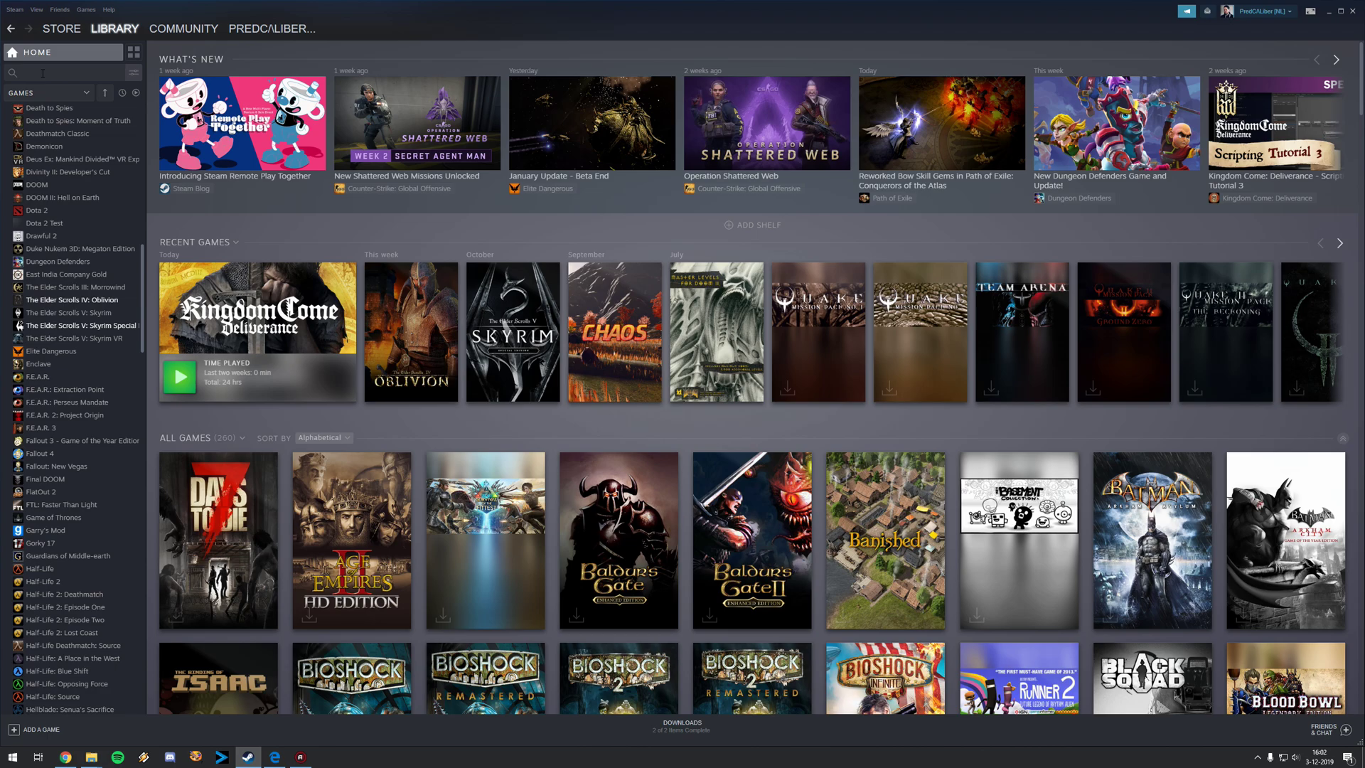
{"action": "left_click", "coordinate": [40, 73]}
{"action": "type", "text": "obl"}
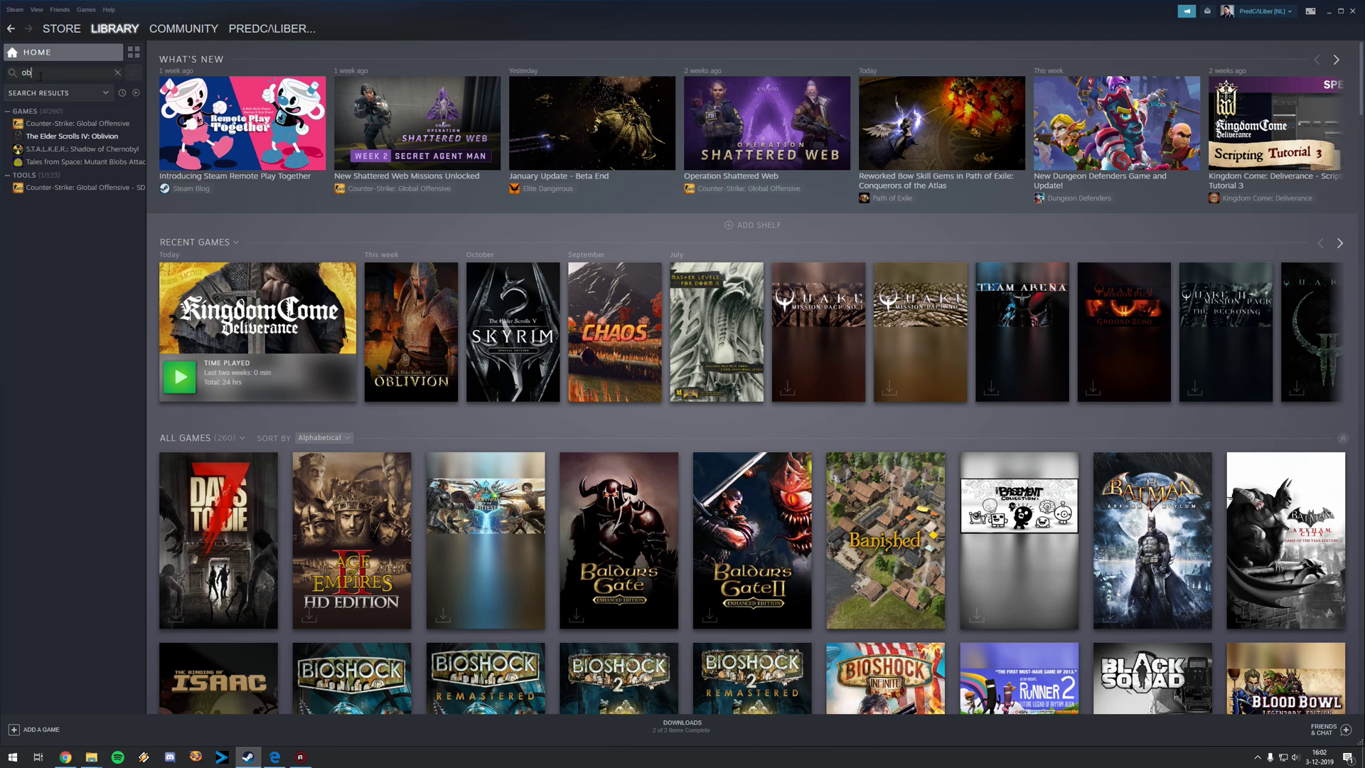
{"action": "left_click", "coordinate": [62, 124]}
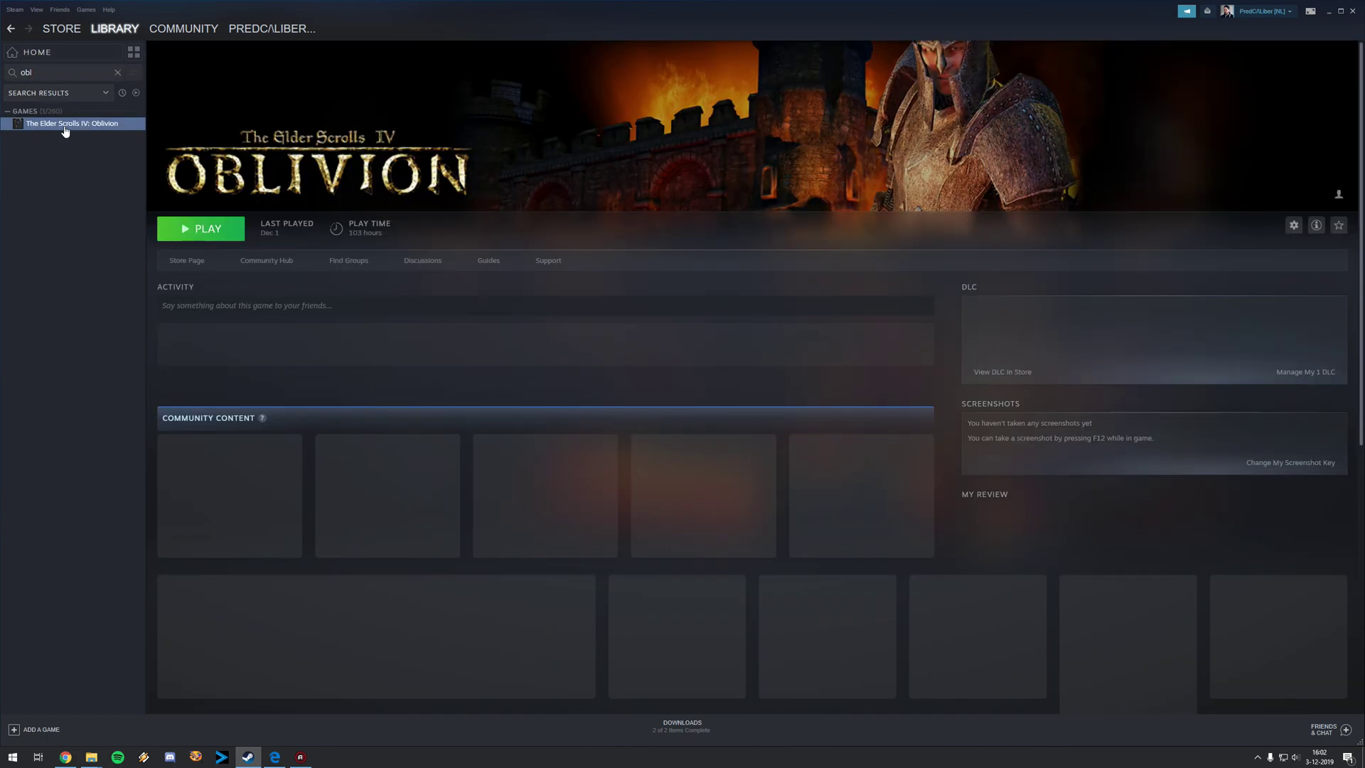
Look through Oblivion's game properties, including the general and DLC settings, and close them without changes
{"action": "right_click", "coordinate": [65, 128]}
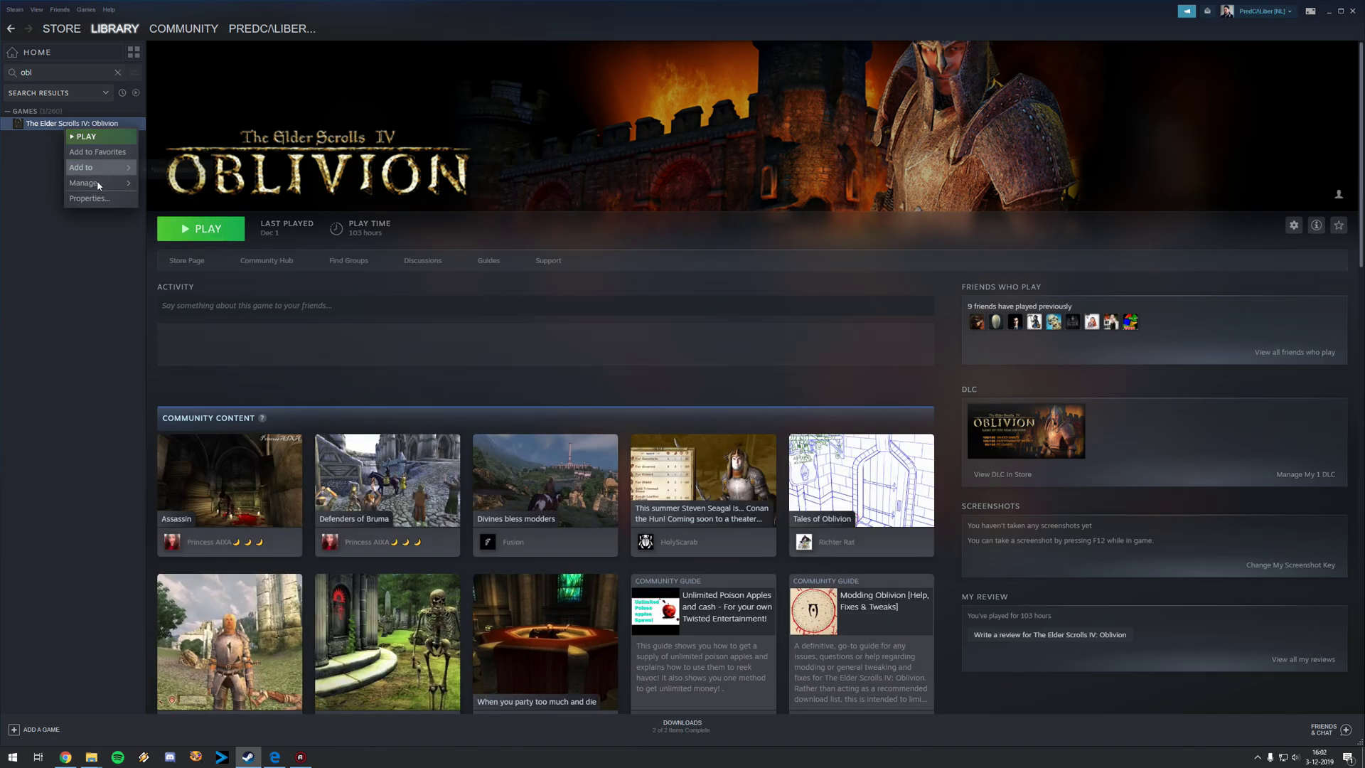
{"action": "left_click", "coordinate": [102, 201]}
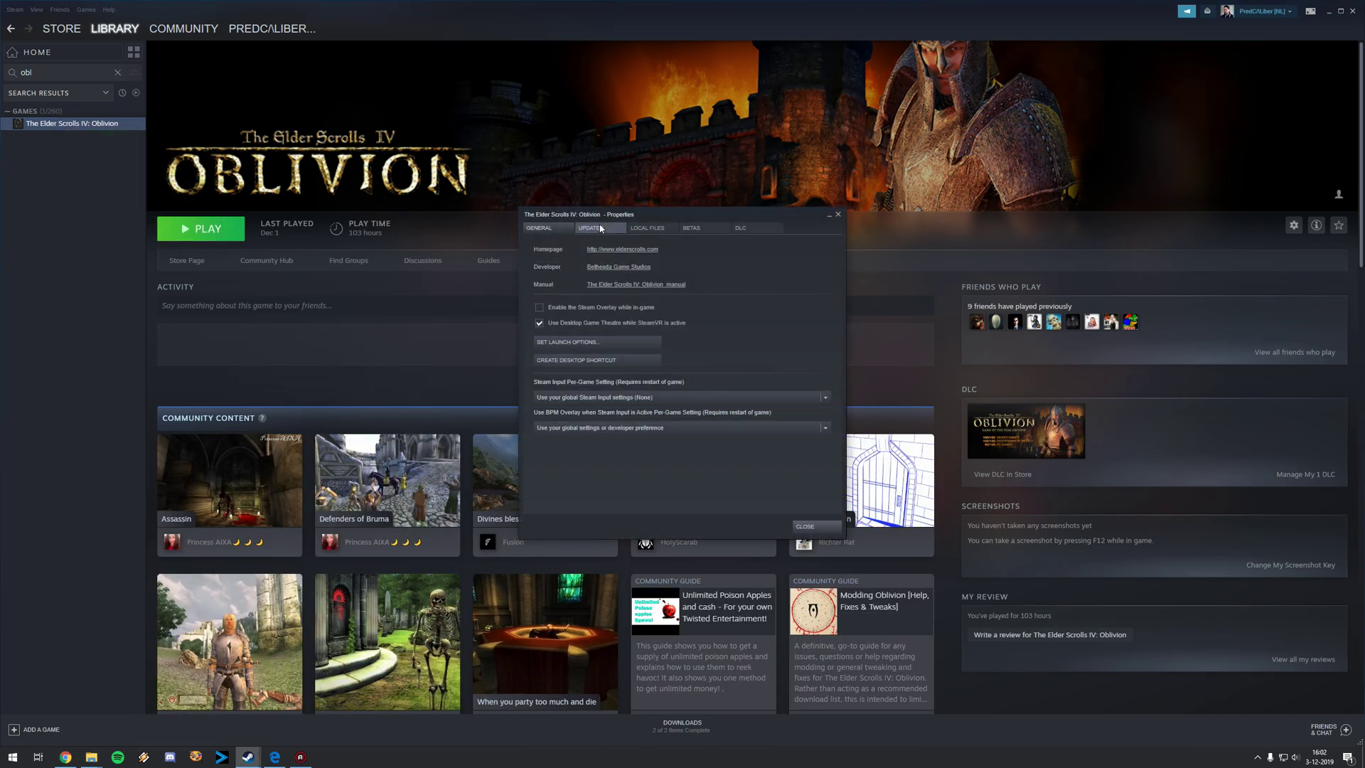
{"action": "left_click", "coordinate": [691, 227]}
{"action": "left_click", "coordinate": [740, 228]}
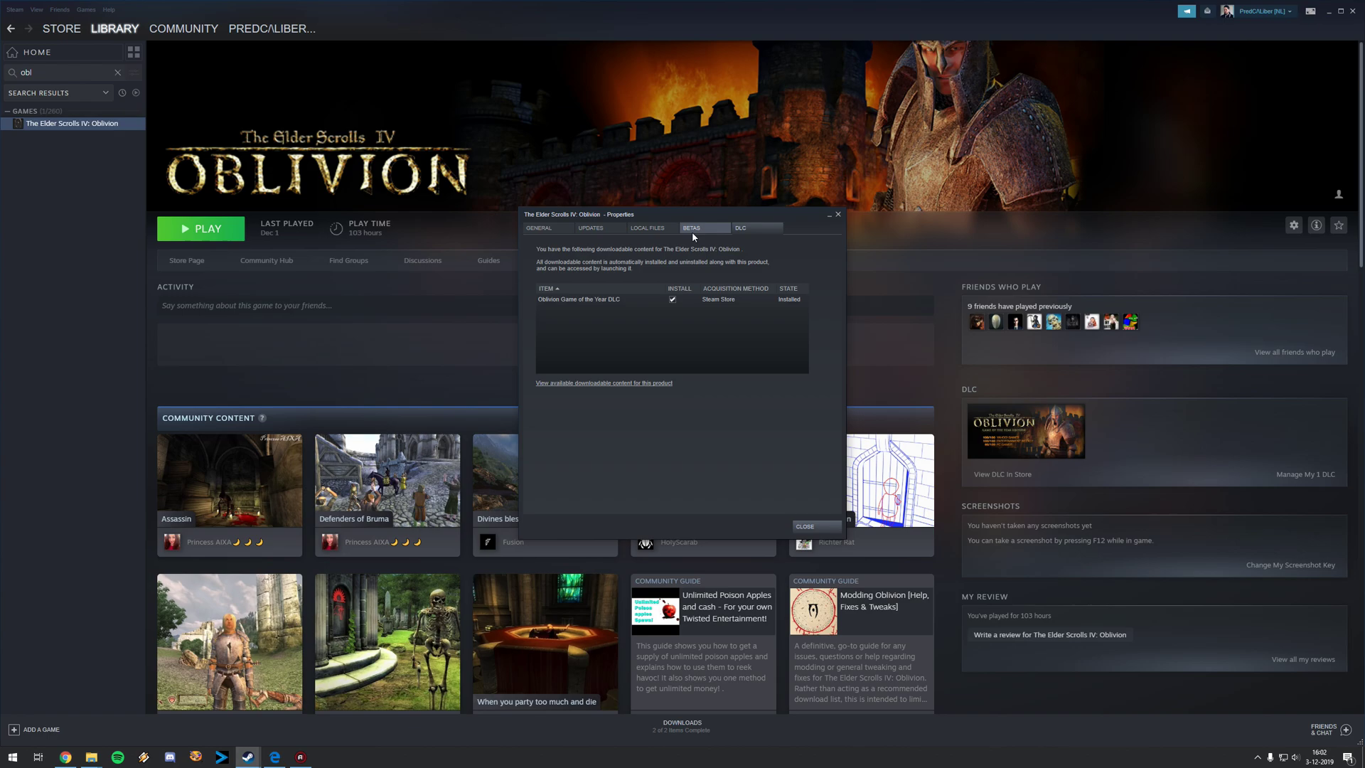
{"action": "left_click", "coordinate": [590, 228]}
{"action": "left_click", "coordinate": [545, 230]}
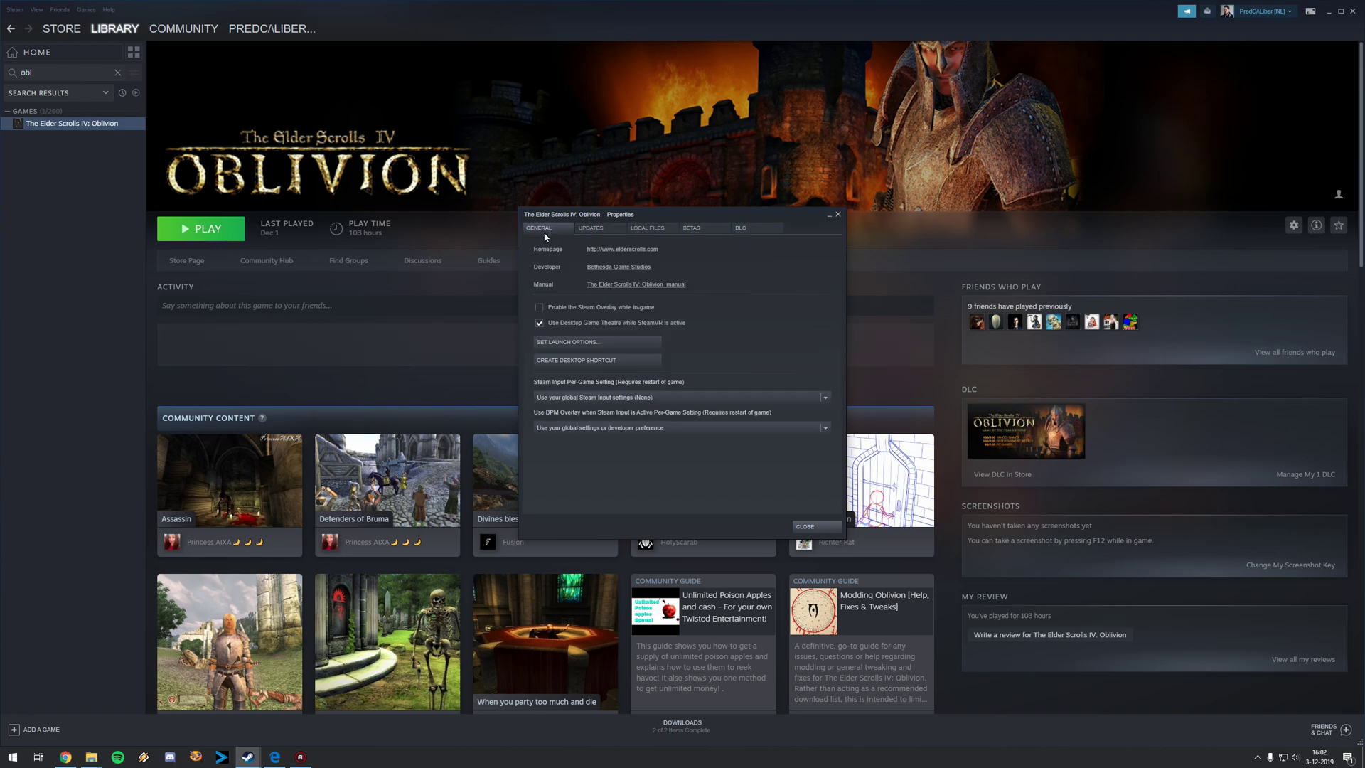
{"action": "left_click", "coordinate": [838, 214]}
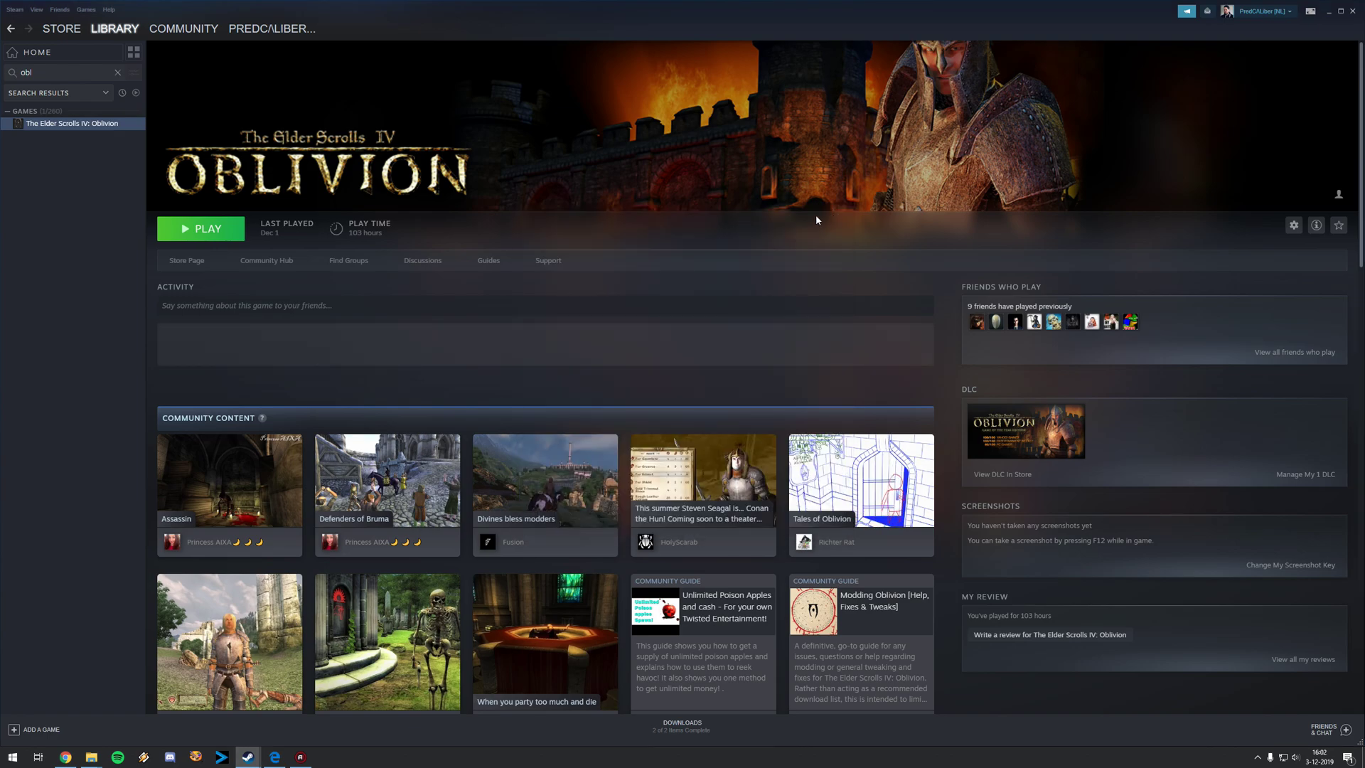
Uninstall The Elder Scrolls IV: Oblivion from the Steam library
{"action": "right_click", "coordinate": [80, 126]}
{"action": "mouse_move", "coordinate": [111, 182]}
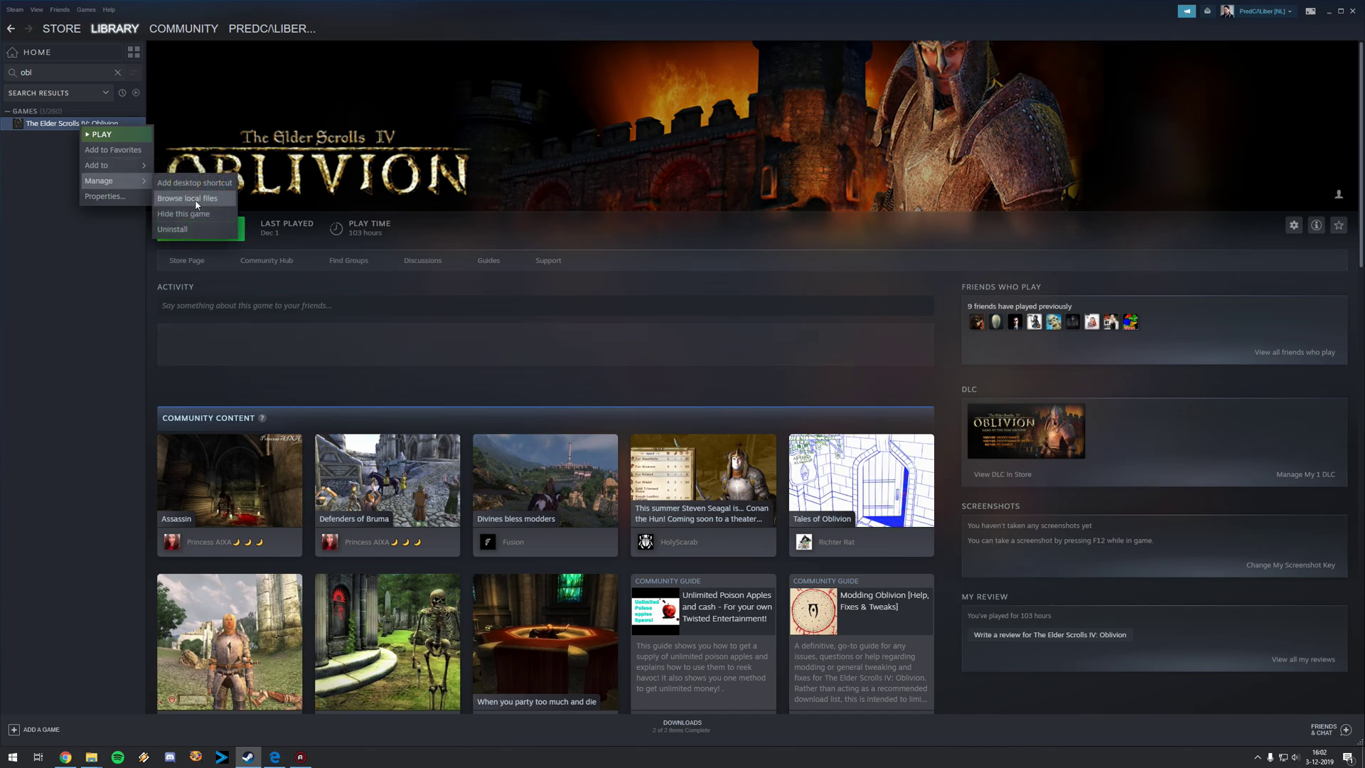
{"action": "left_click", "coordinate": [177, 229]}
{"action": "left_click", "coordinate": [622, 420]}
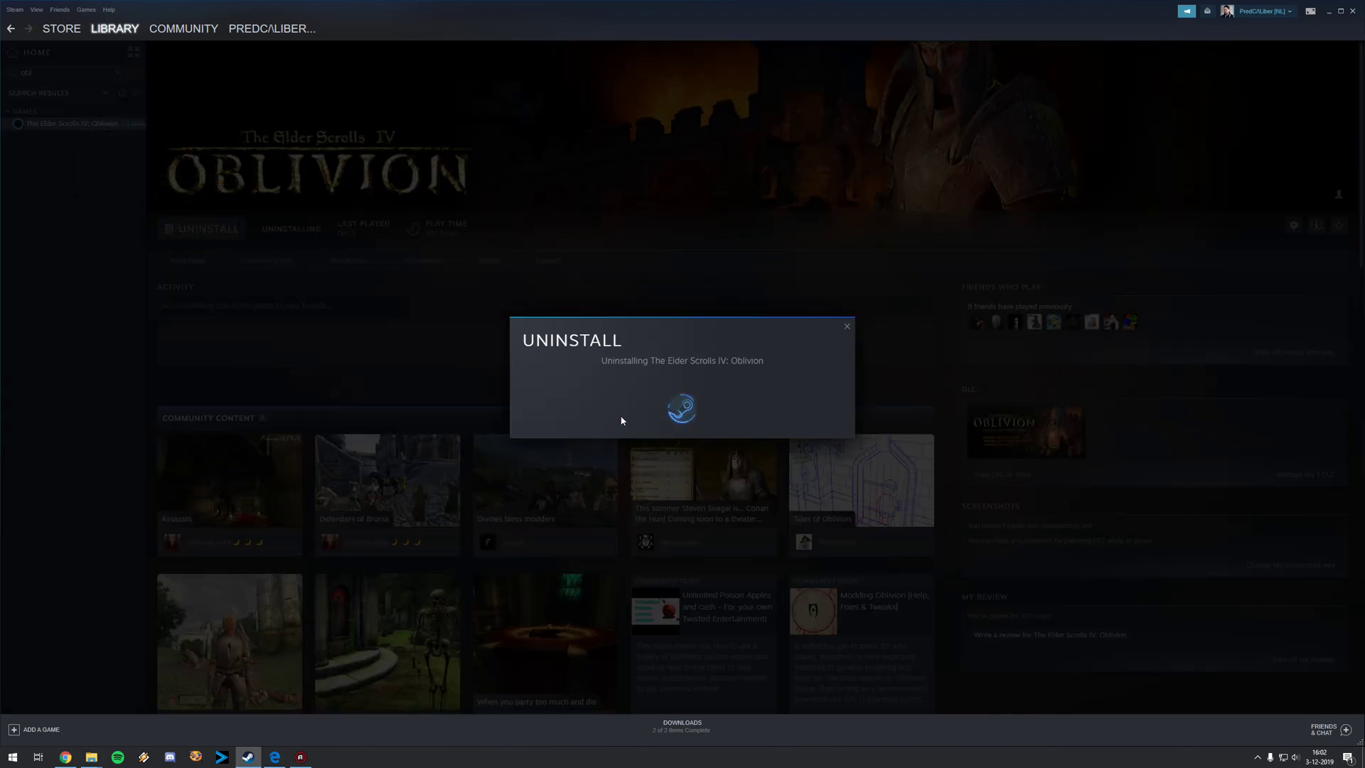
Delete all leftover files and folders inside the Oblivion folder under steamapps\common, reached from the desktop's TES IV Oblivion shortcut
{"action": "key", "text": "super+d"}
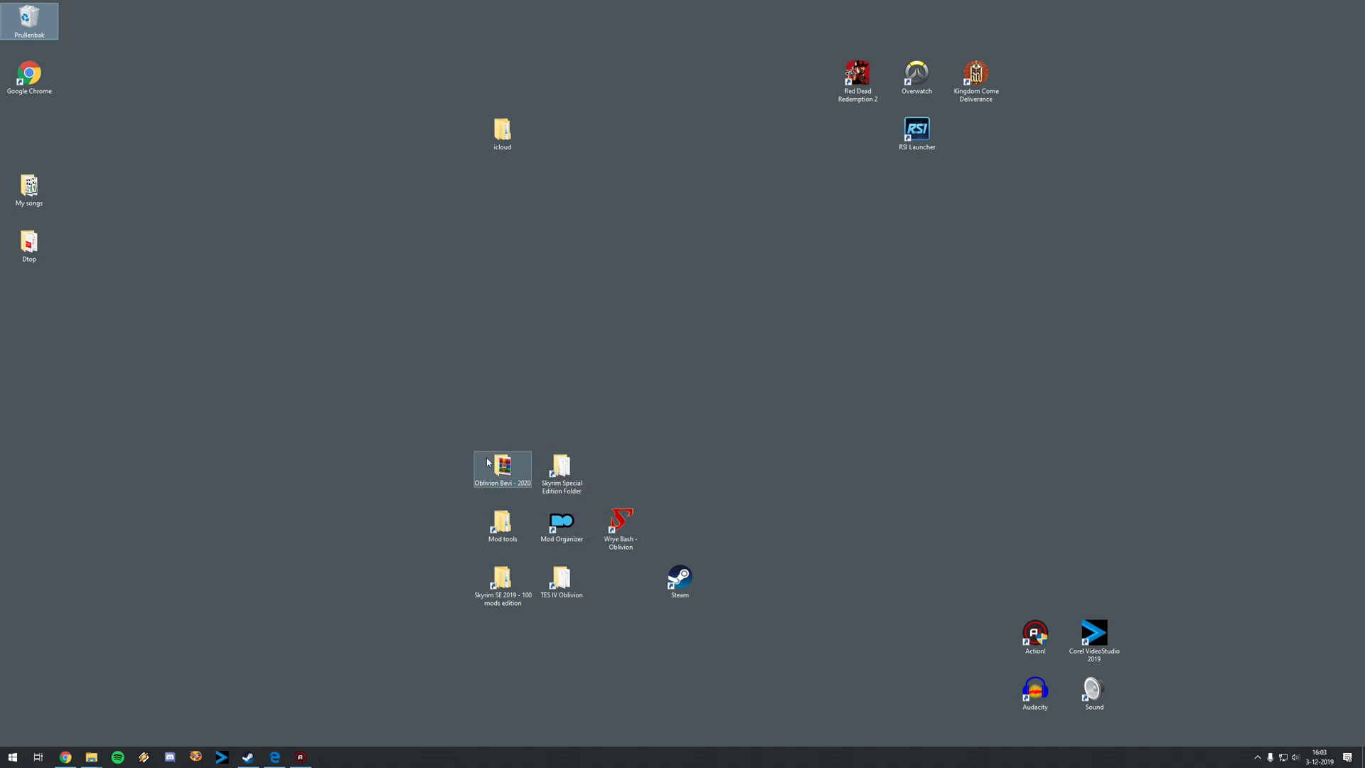
{"action": "double_click", "coordinate": [567, 572]}
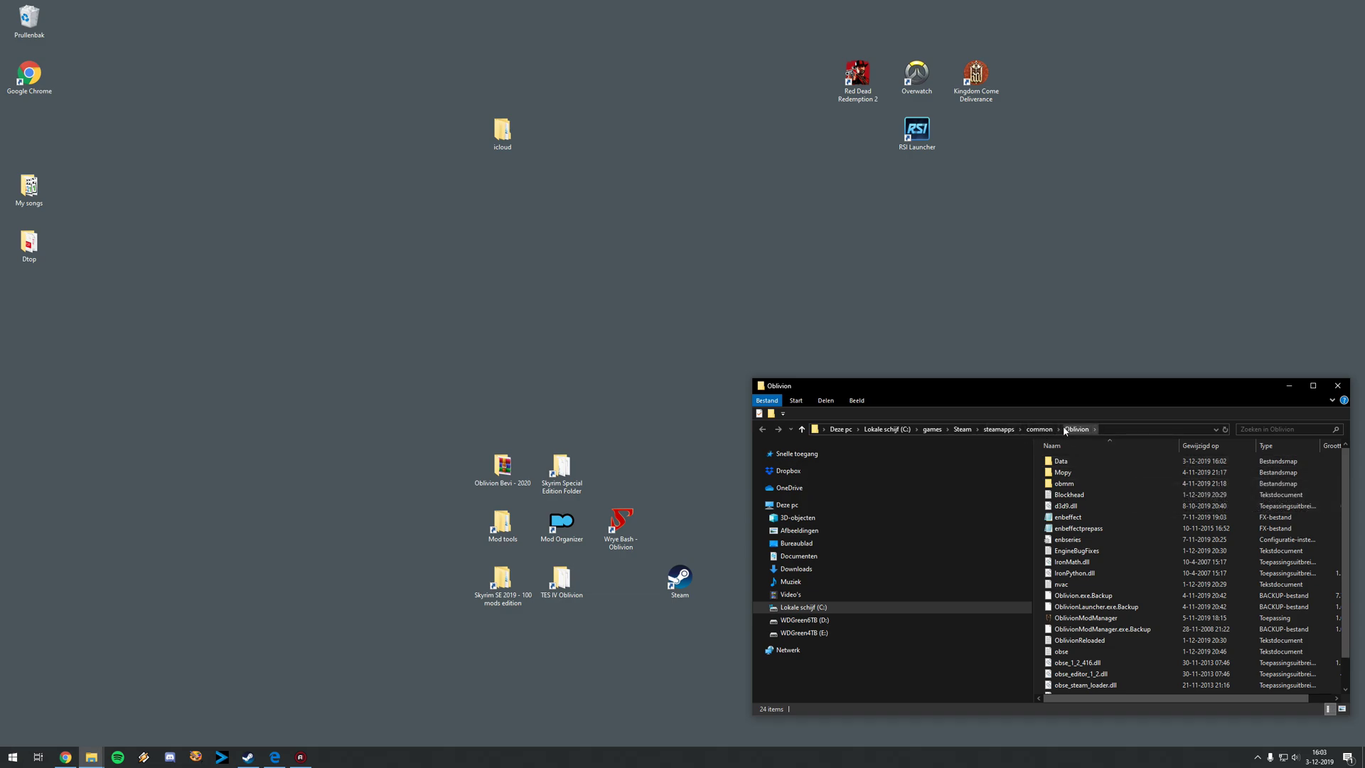
{"action": "left_click", "coordinate": [1041, 429]}
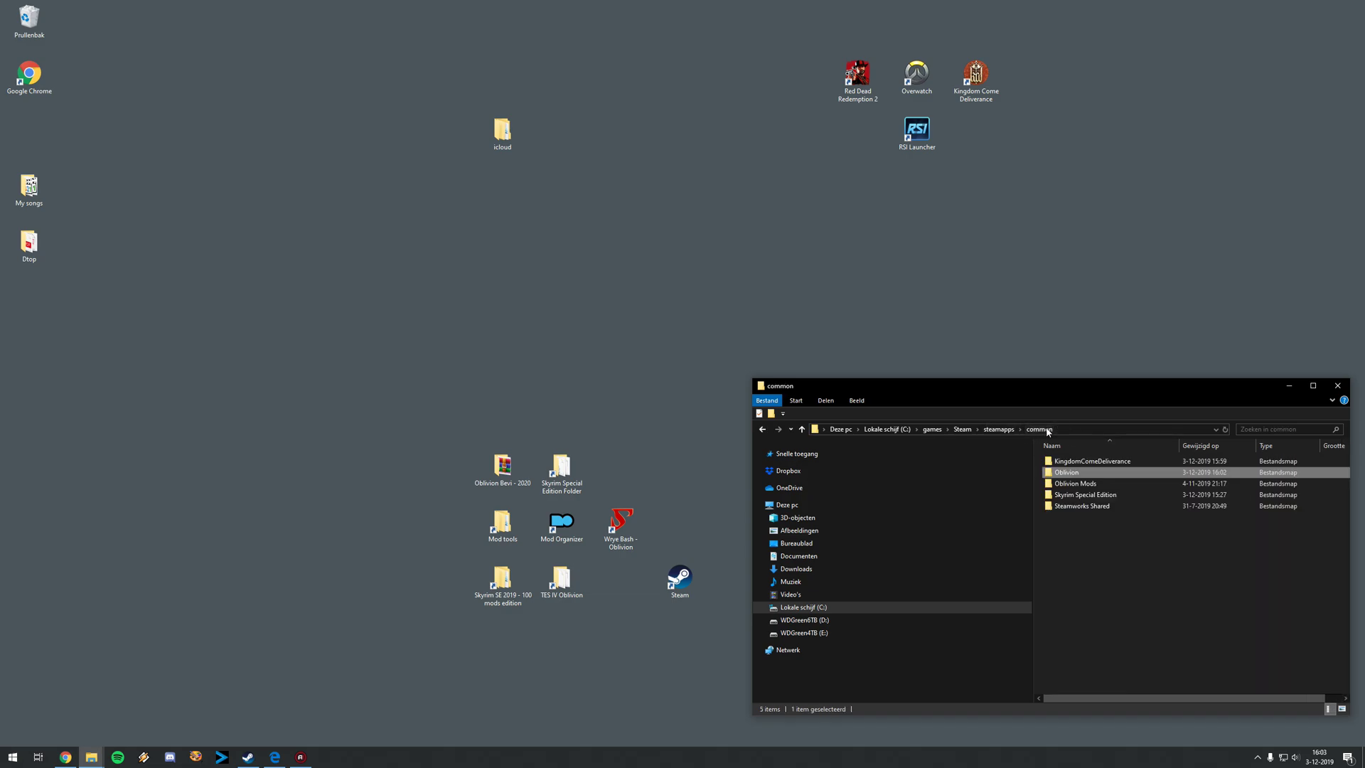
{"action": "double_click", "coordinate": [1086, 473]}
{"action": "left_click", "coordinate": [1127, 484]}
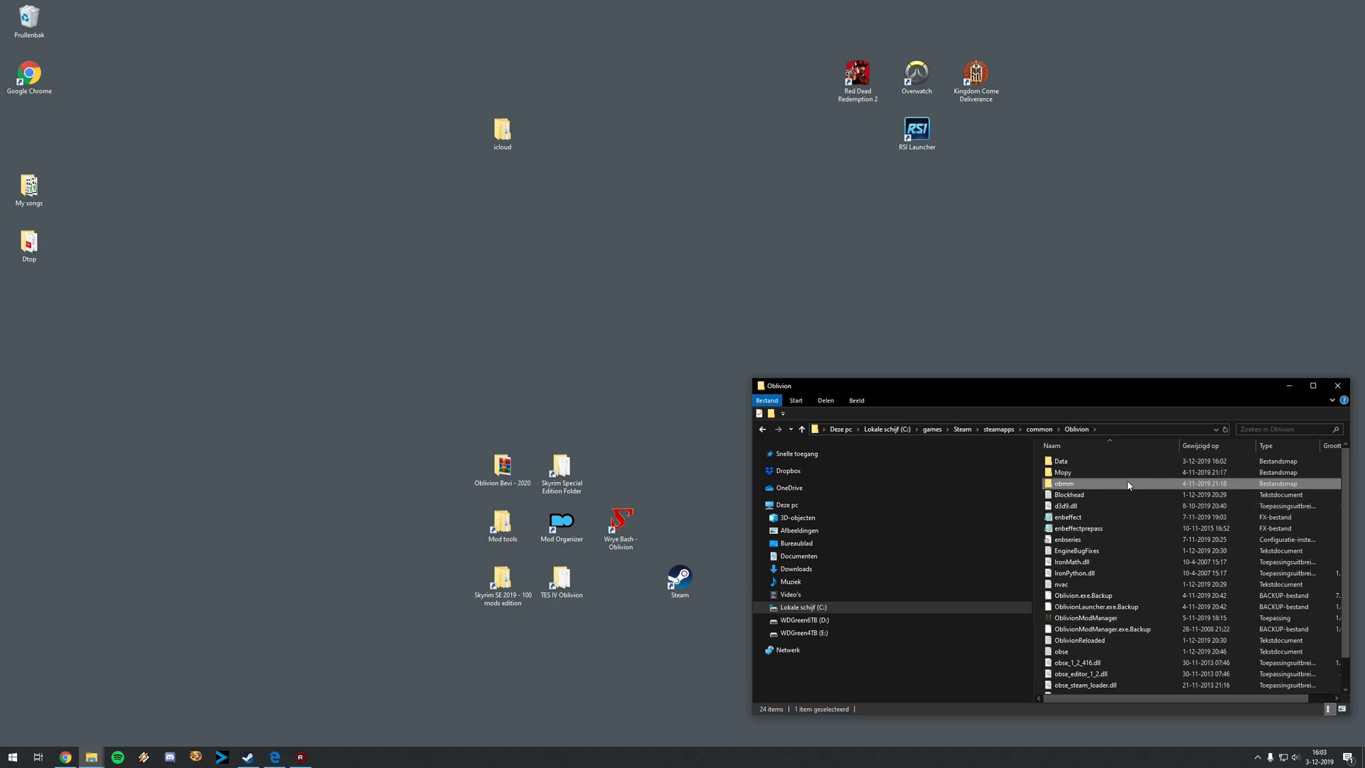
{"action": "key", "text": "ctrl+a"}
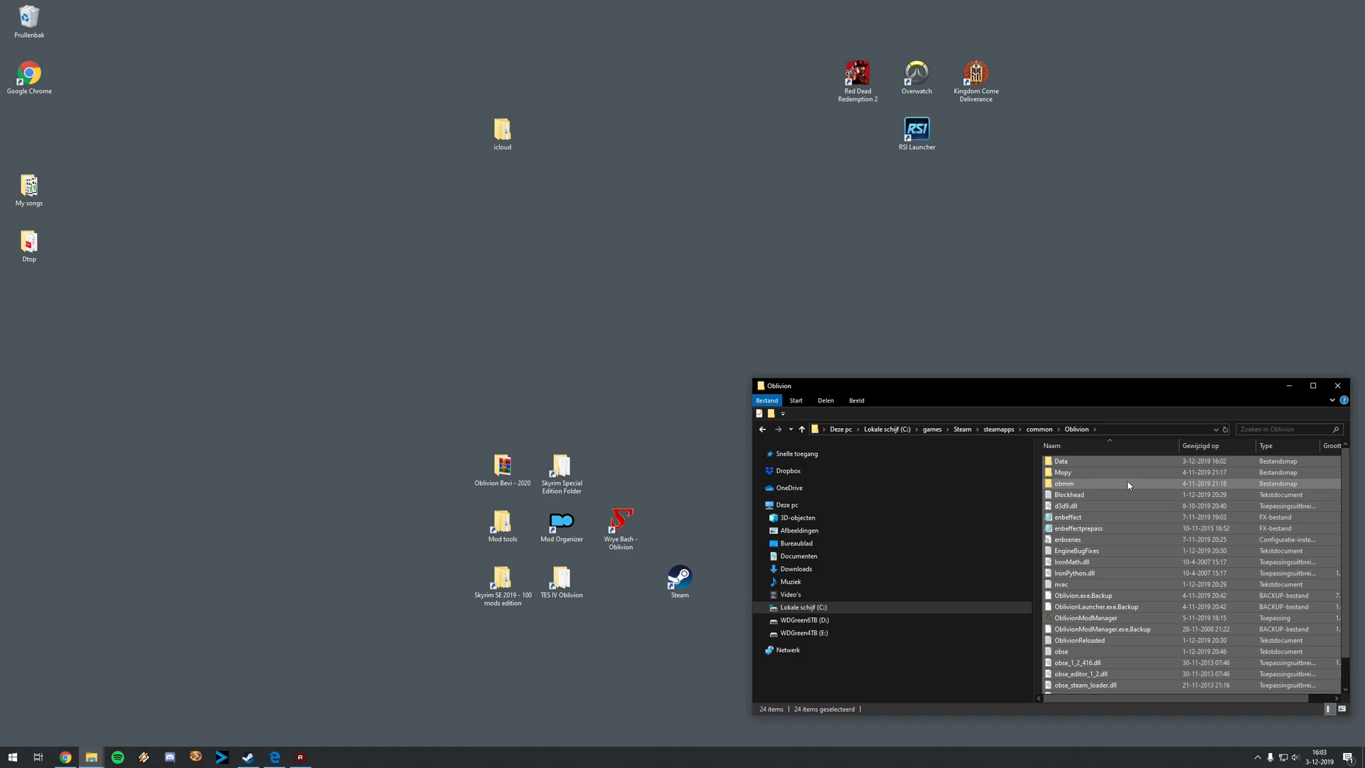
{"action": "key", "text": "Delete"}
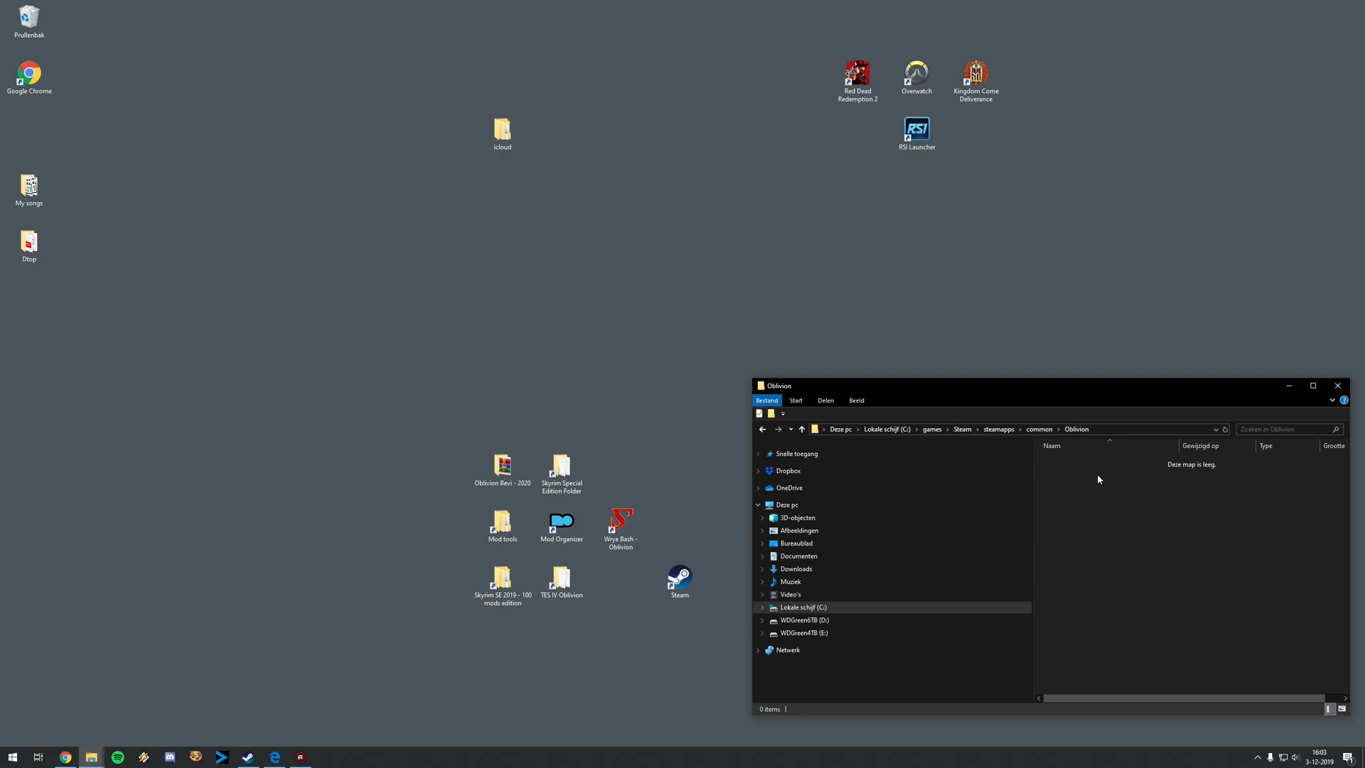
Delete the Bash Installers and Bash Mod Data folders from the Oblivion Mods folder, and minimize the file window
{"action": "left_click", "coordinate": [1049, 429]}
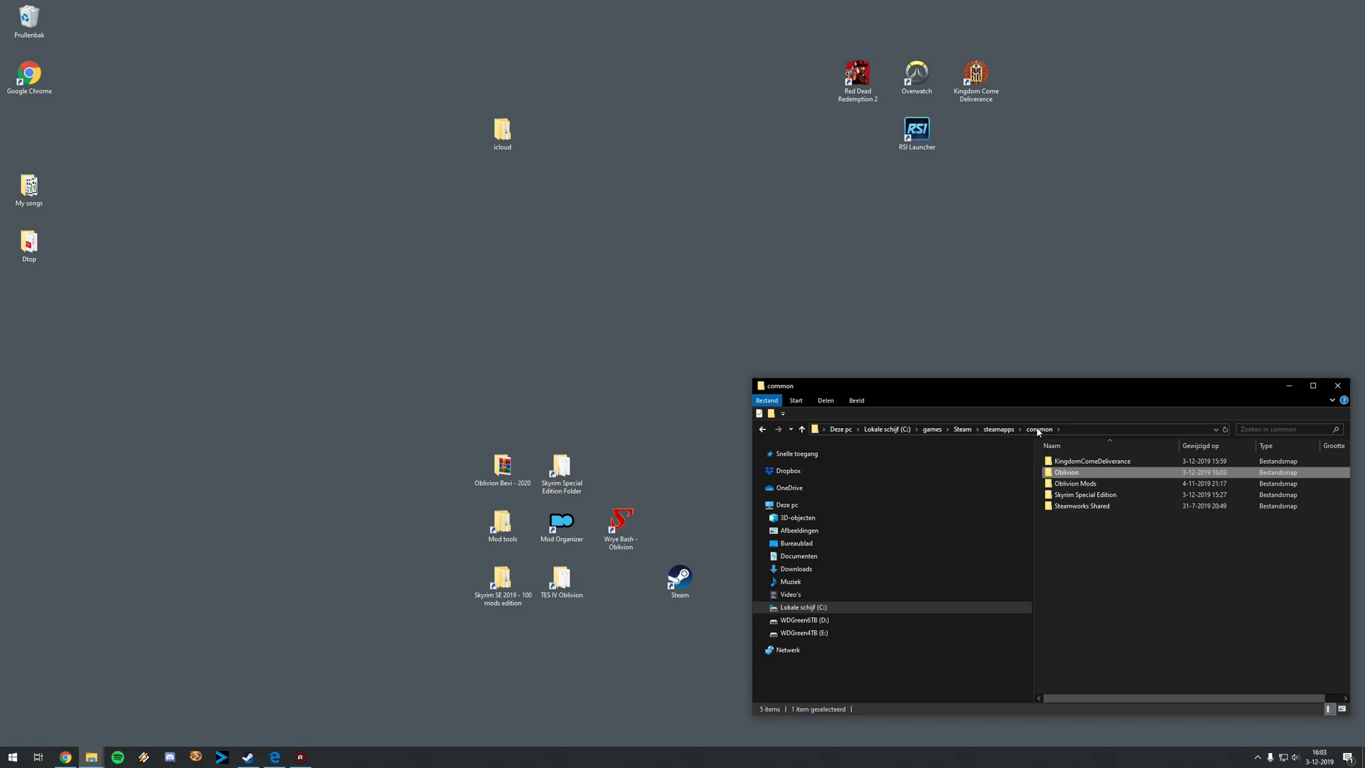
{"action": "double_click", "coordinate": [1082, 484]}
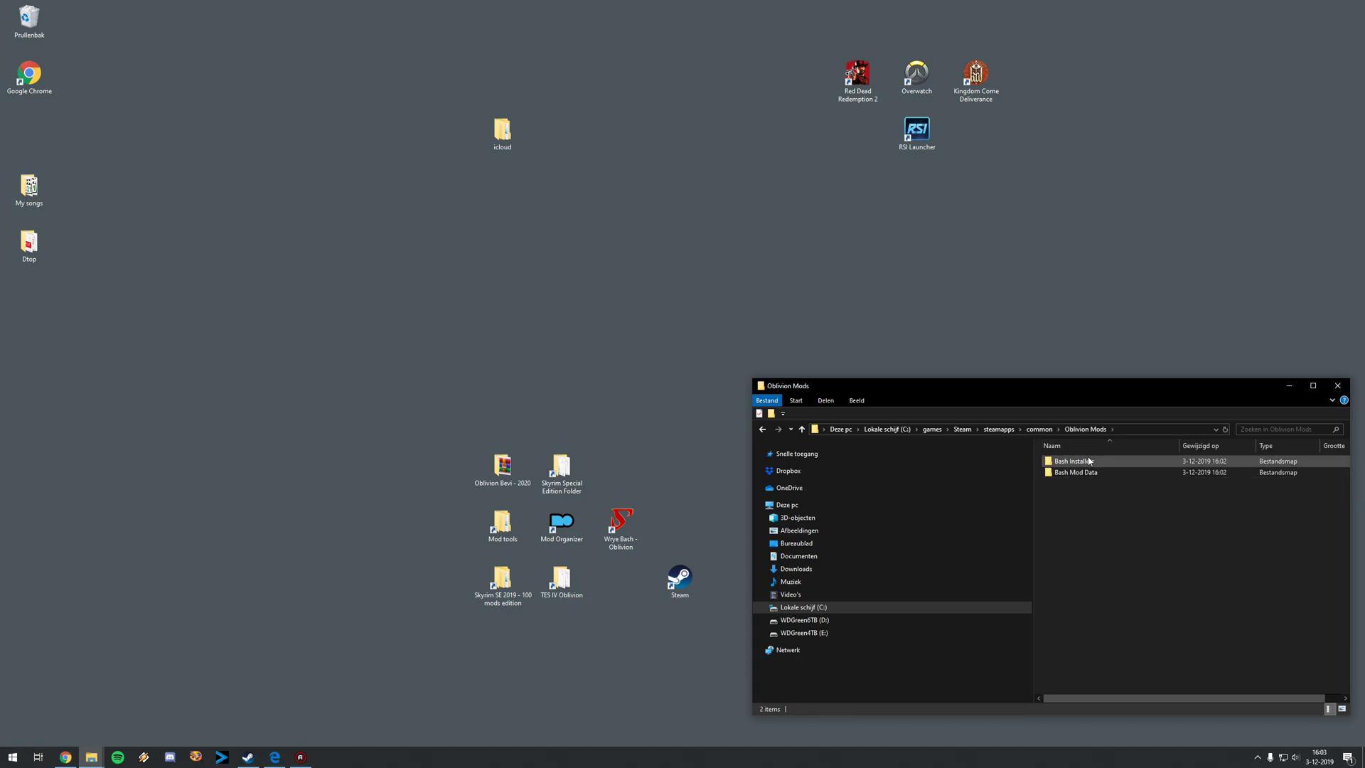
{"action": "key", "text": "BackSpace"}
{"action": "double_click", "coordinate": [1082, 484]}
{"action": "left_click_drag", "start_coordinate": [1122, 509], "coordinate": [1079, 455]}
{"action": "key", "text": "Delete"}
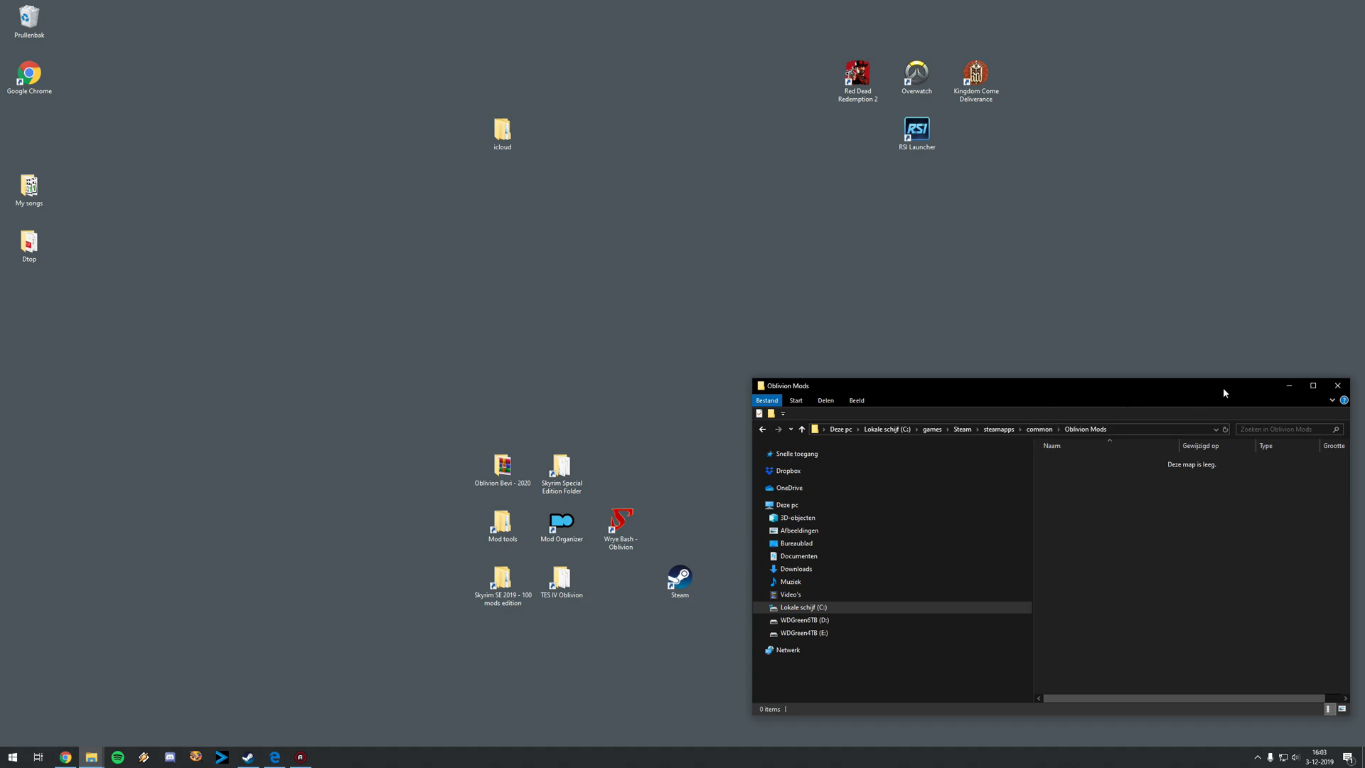
{"action": "left_click", "coordinate": [1289, 385]}
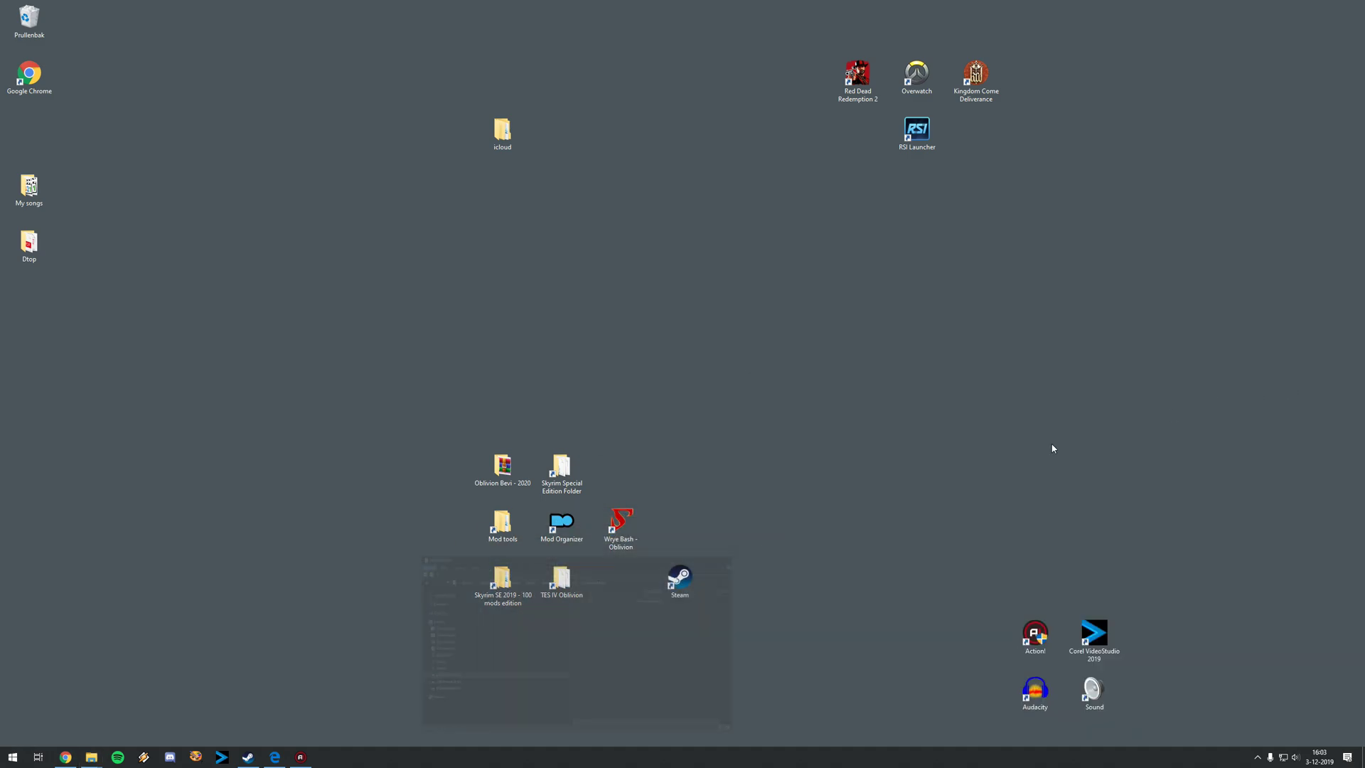
Test the Wrye Bash - Oblivion desktop shortcut, cancel the search for its missing target, and delete the shortcut
{"action": "double_click", "coordinate": [630, 533]}
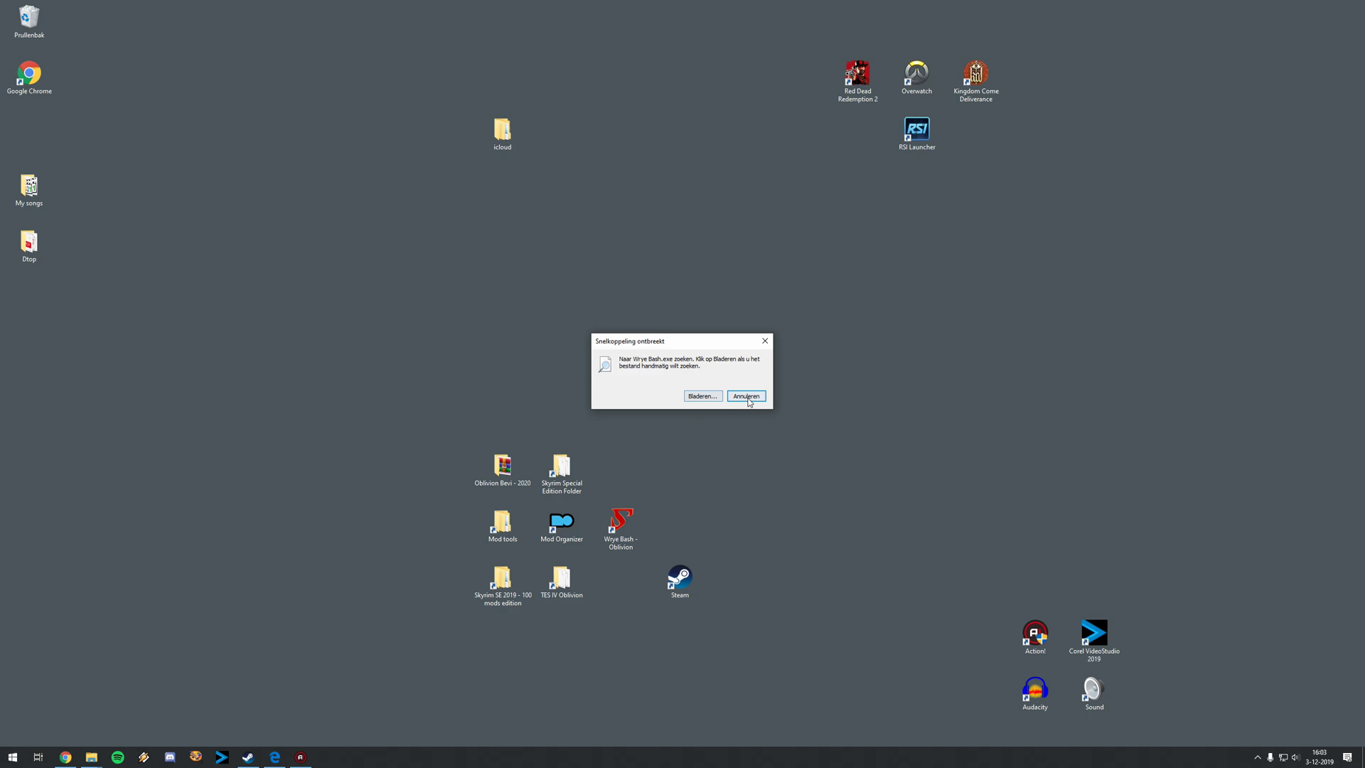
{"action": "left_click", "coordinate": [747, 400]}
{"action": "key", "text": "Delete"}
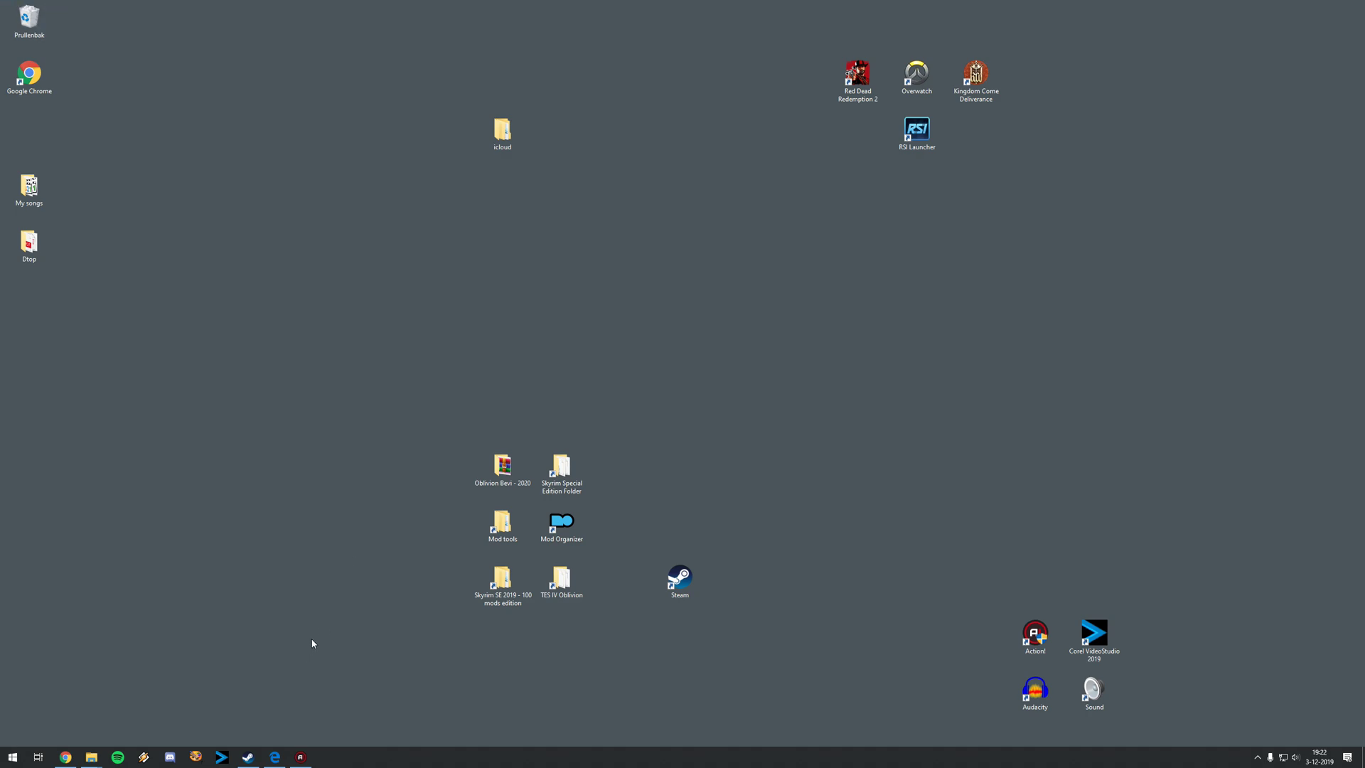
Install The Elder Scrolls IV: Oblivion from the Steam library under C:\games\Steam, with desktop and start menu shortcuts
{"action": "left_click", "coordinate": [248, 758]}
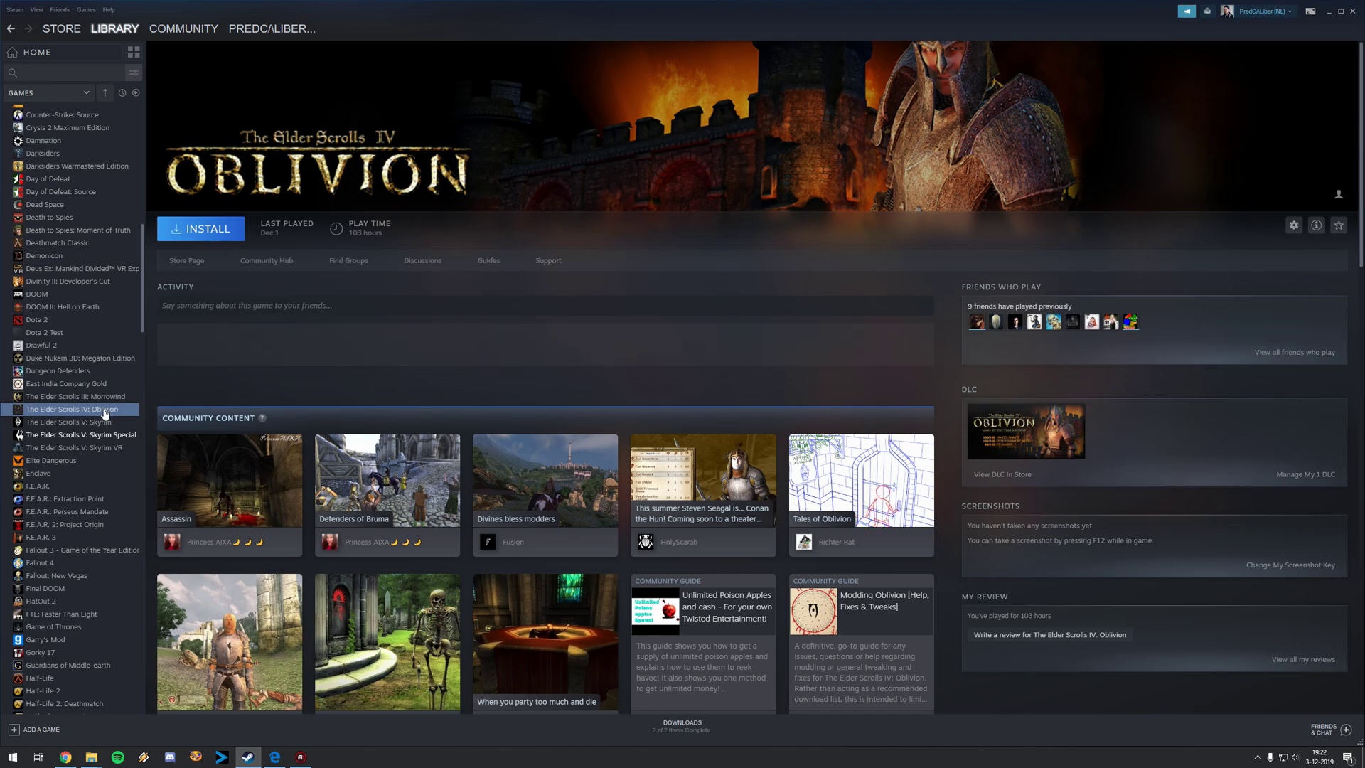
{"action": "right_click", "coordinate": [104, 413]}
{"action": "left_click", "coordinate": [130, 419]}
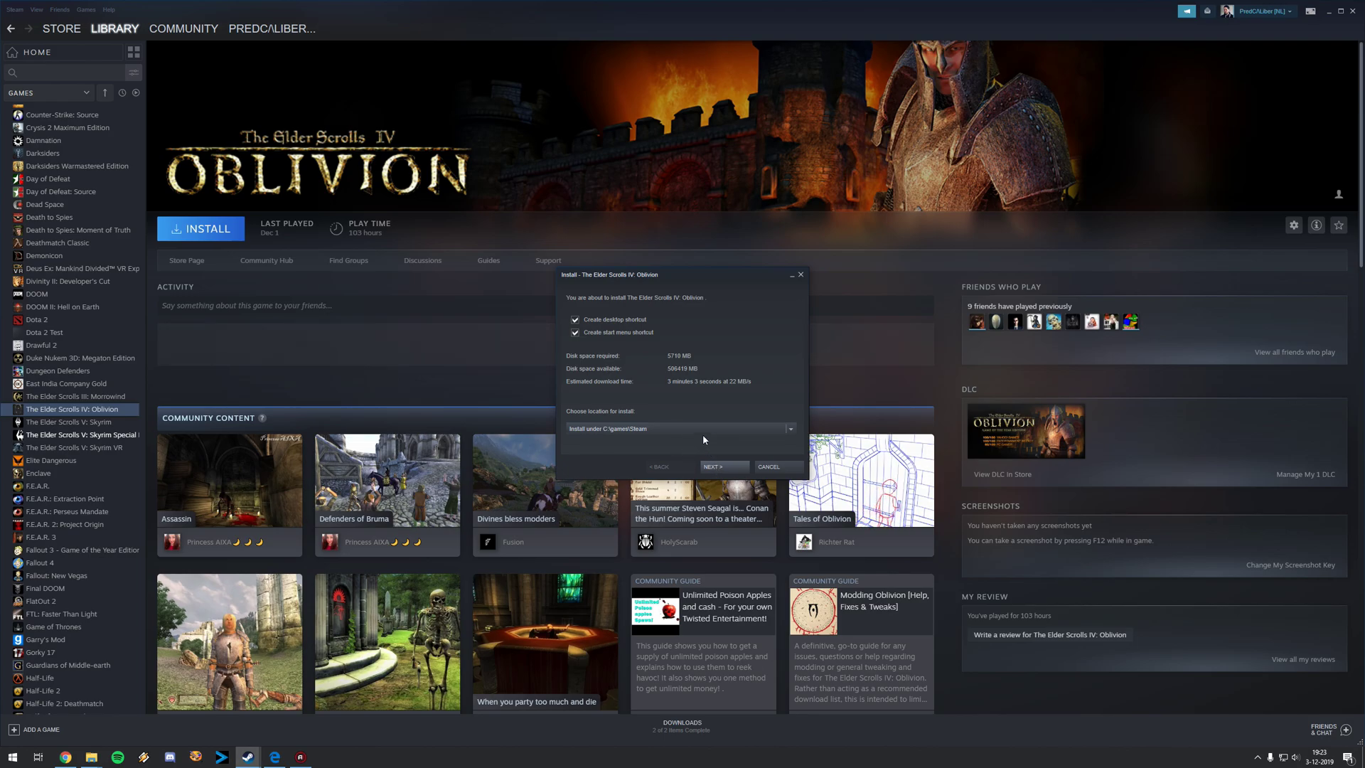
{"action": "left_click", "coordinate": [782, 430]}
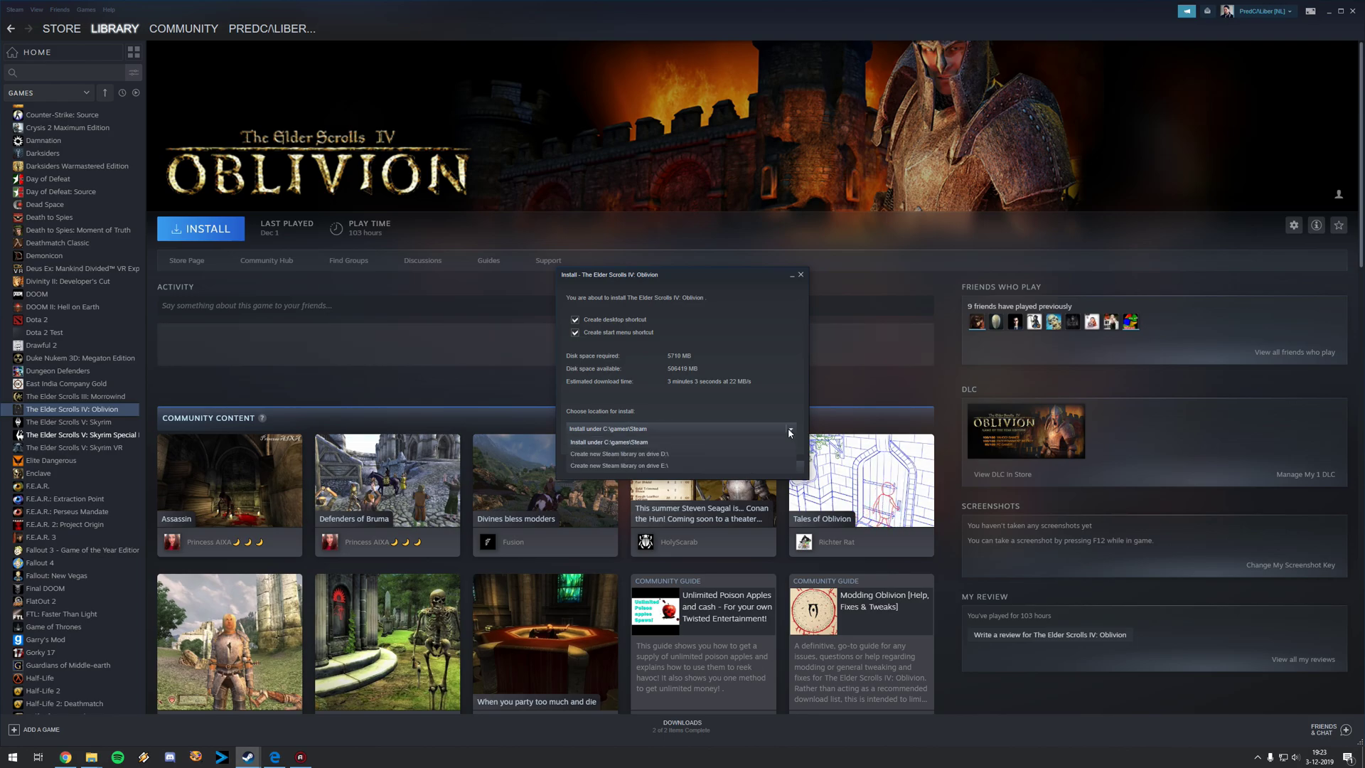
{"action": "left_click", "coordinate": [649, 398]}
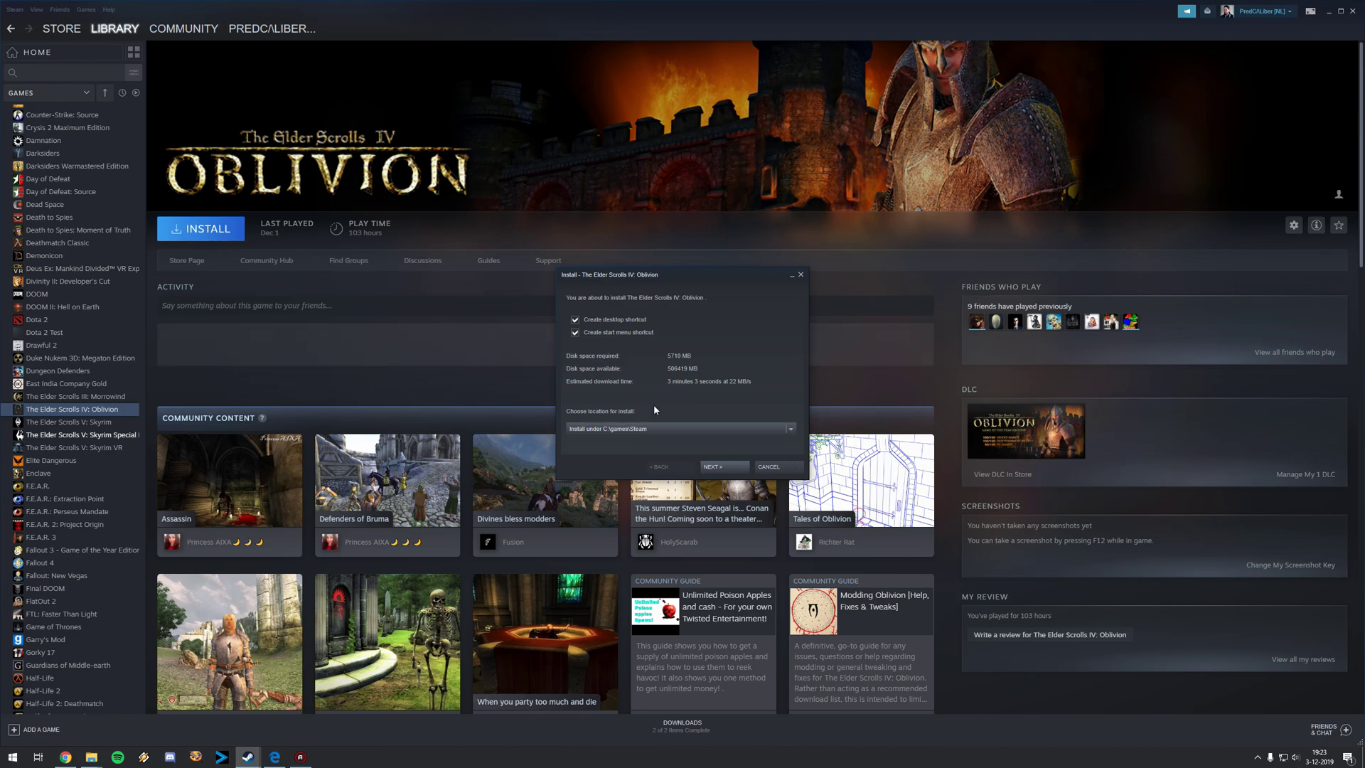
{"action": "left_click", "coordinate": [714, 467]}
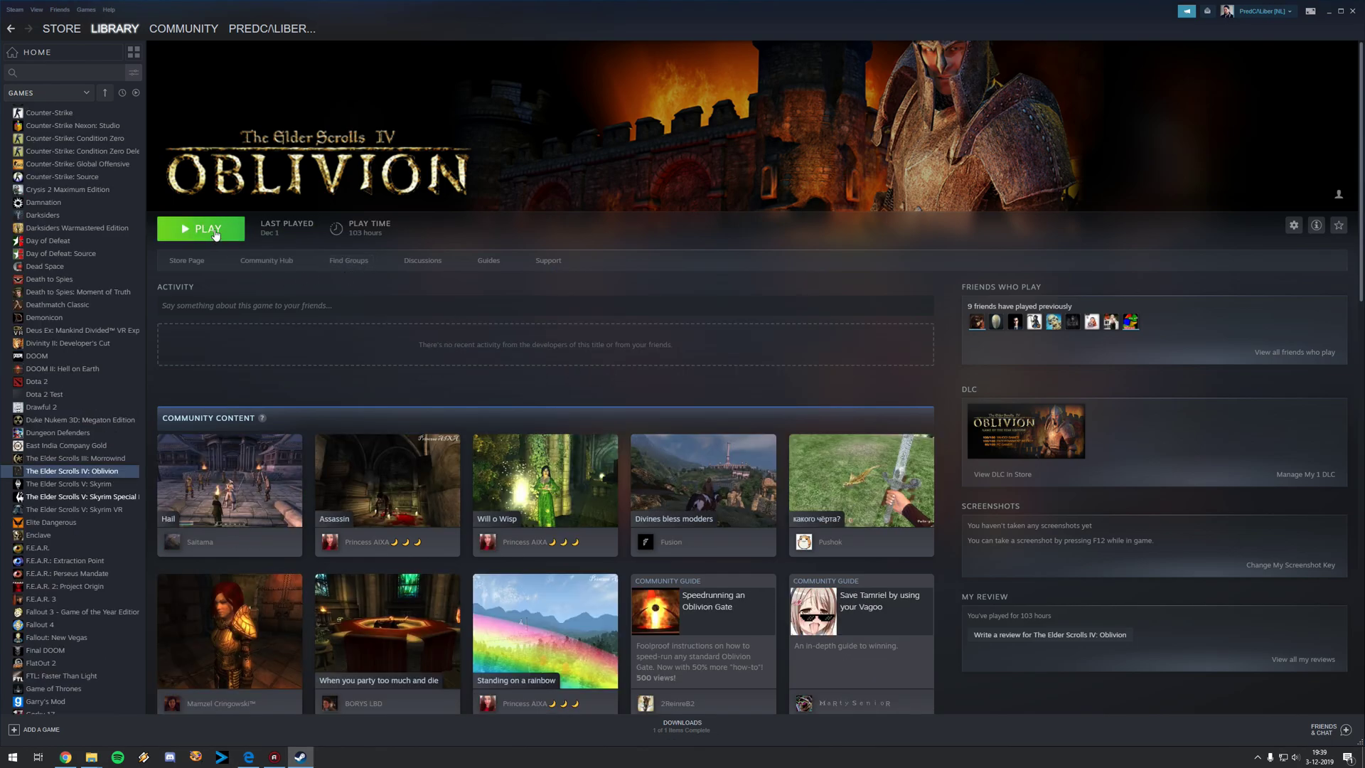
Switch to the Bevilex modlist page in Chrome, maximize the window, and go back to the launcher options and essential tools sections
{"action": "key", "text": "super+d"}
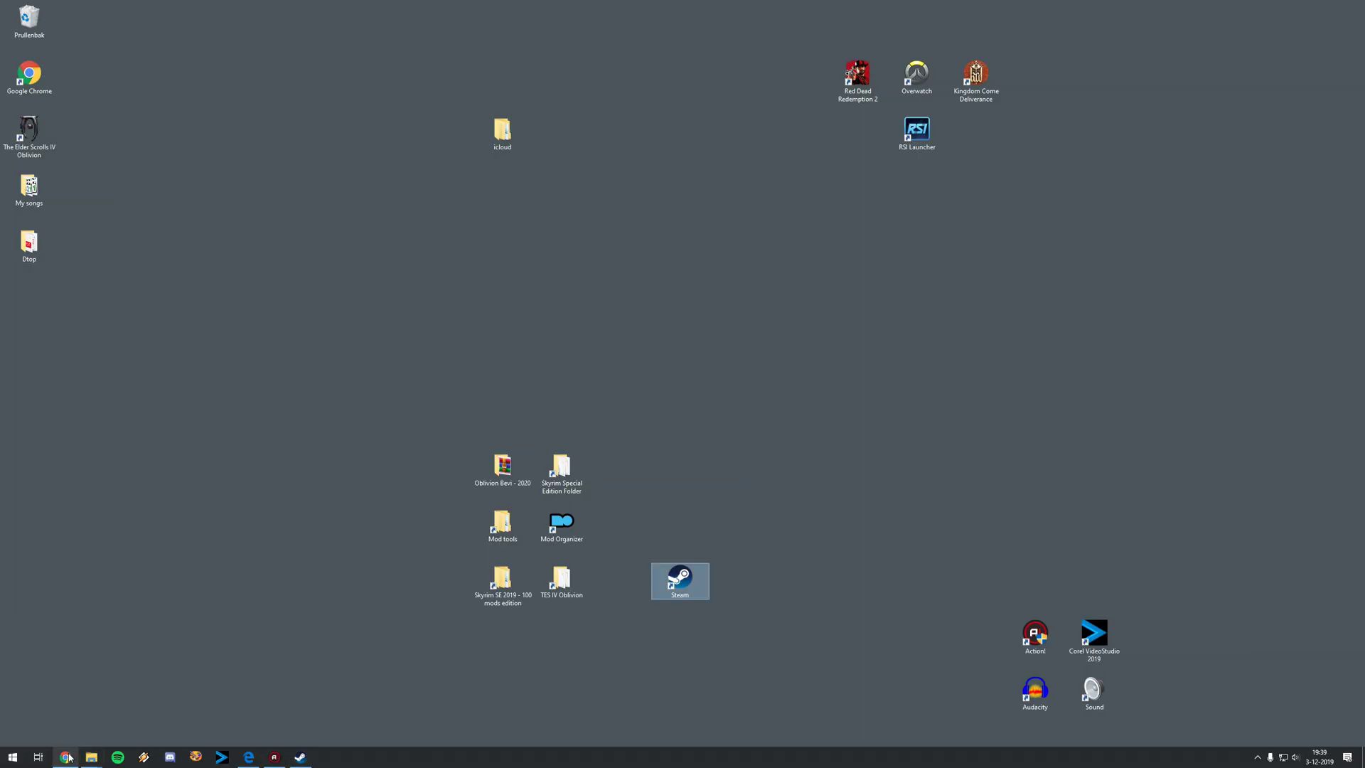
{"action": "left_click", "coordinate": [65, 756]}
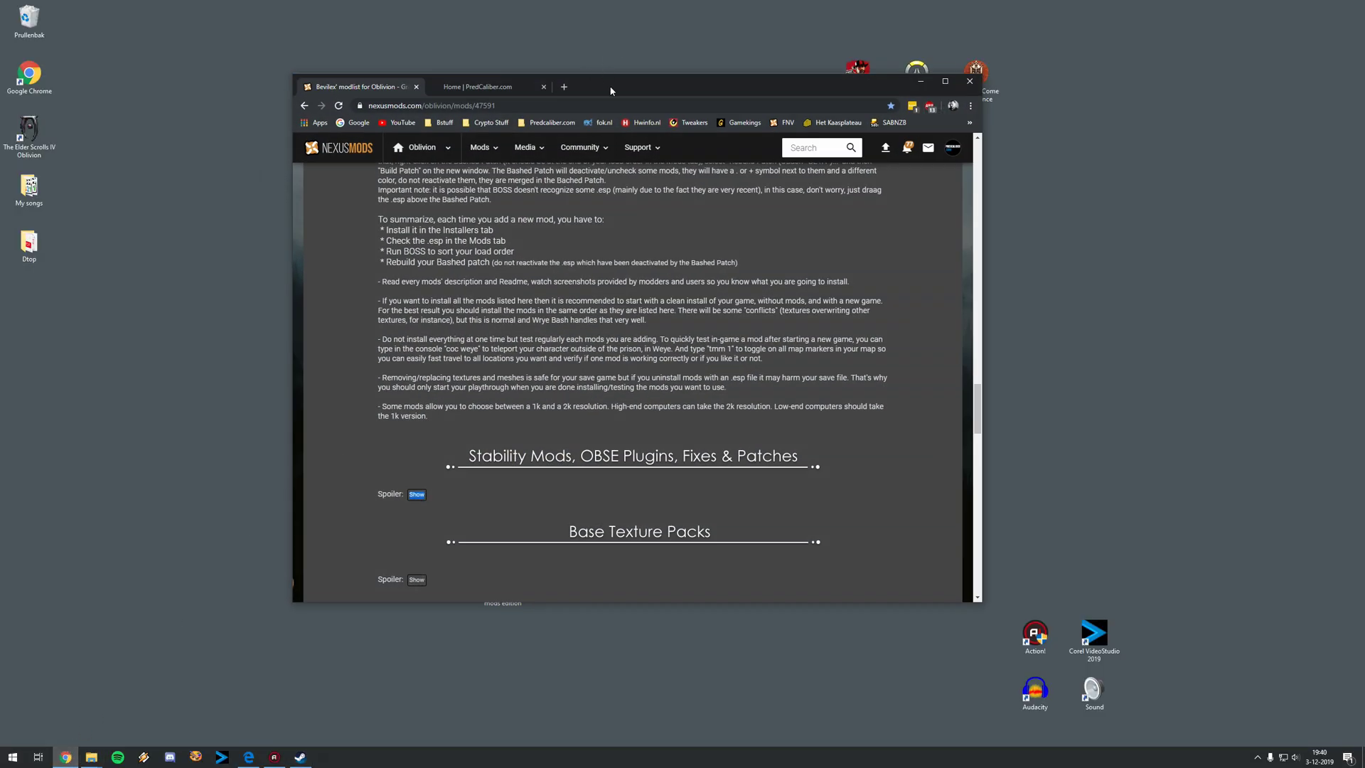
{"action": "double_click", "coordinate": [611, 87]}
{"action": "scroll", "coordinate": [551, 328], "scroll_direction": "up", "scroll_amount": 8}
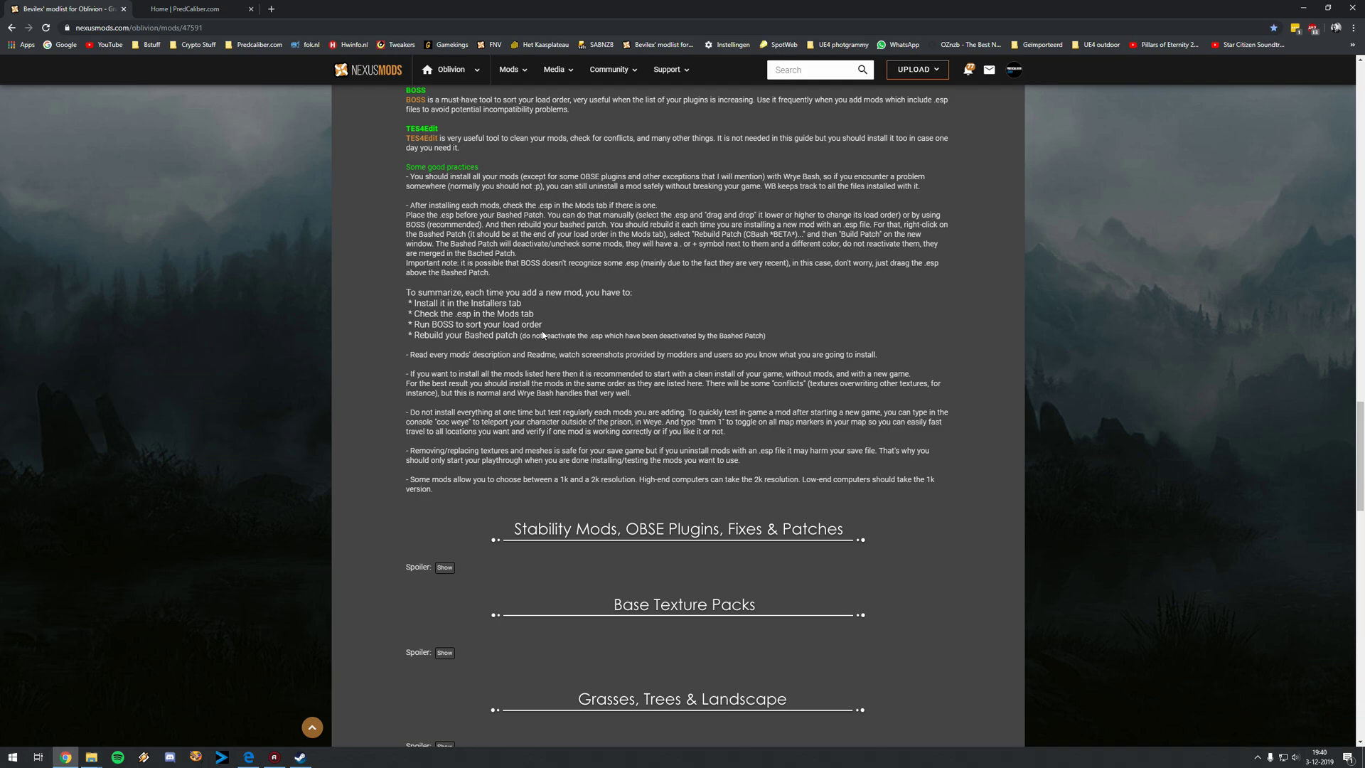
{"action": "scroll", "coordinate": [538, 329], "scroll_direction": "up", "scroll_amount": 4}
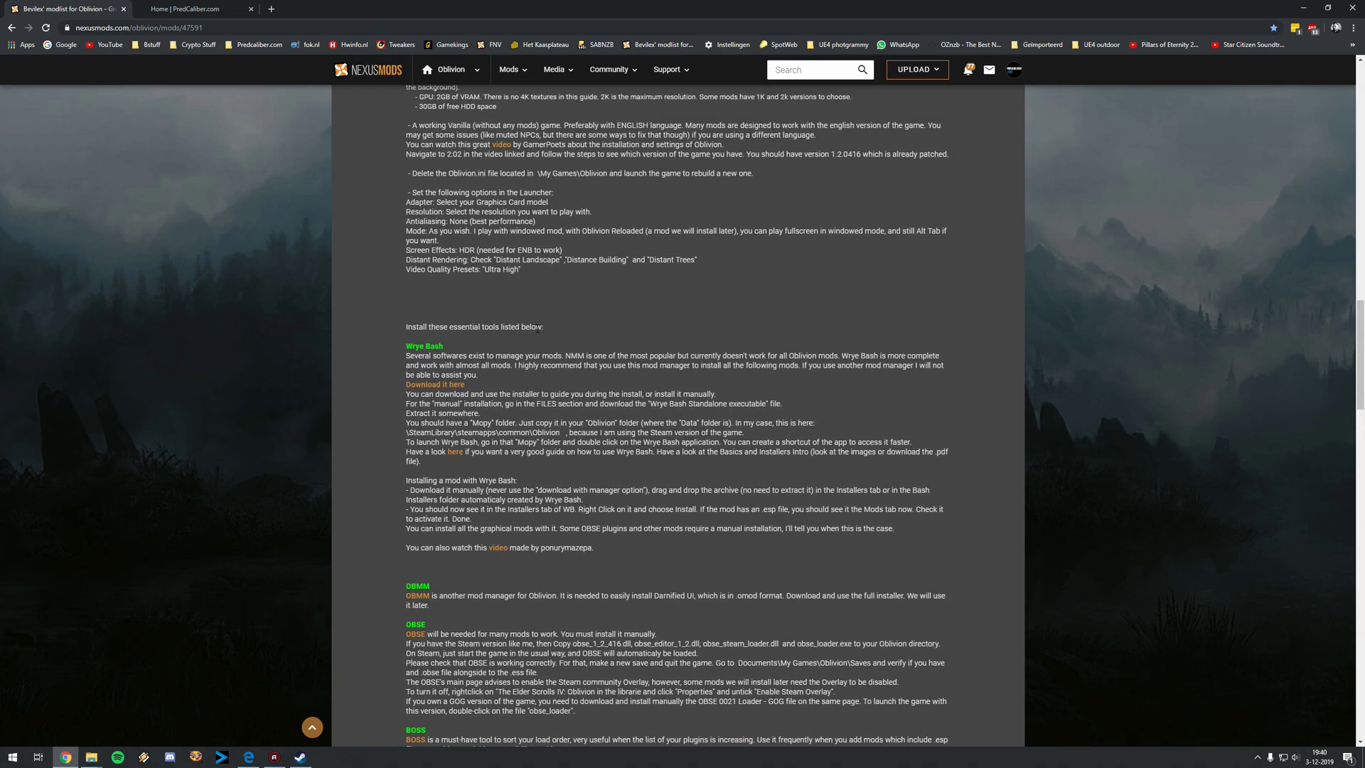
Read the modlist's launcher requirements, switch to Steam, launch The Elder Scrolls IV: Oblivion and open the launcher's options
{"action": "scroll", "coordinate": [540, 323], "scroll_direction": "up", "scroll_amount": 2}
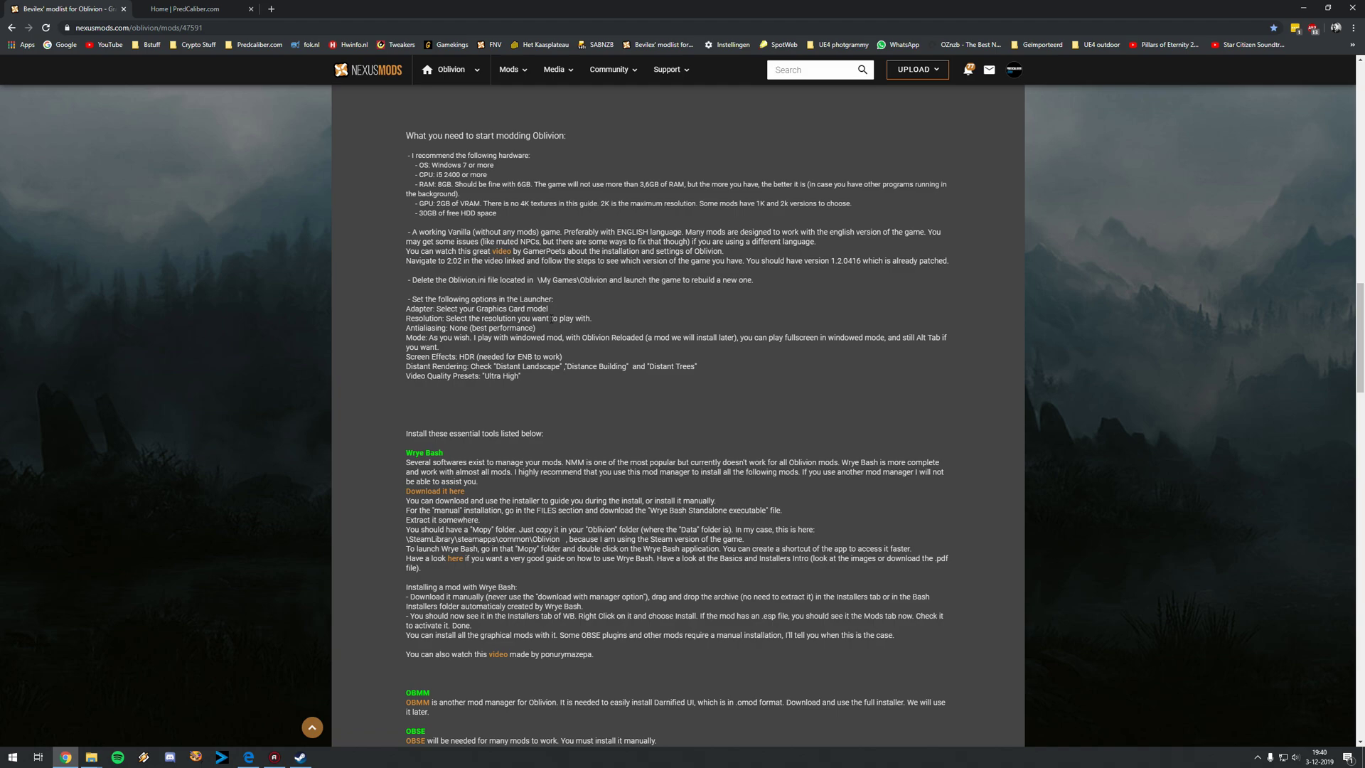
{"action": "scroll", "coordinate": [552, 319], "scroll_direction": "up", "scroll_amount": 1}
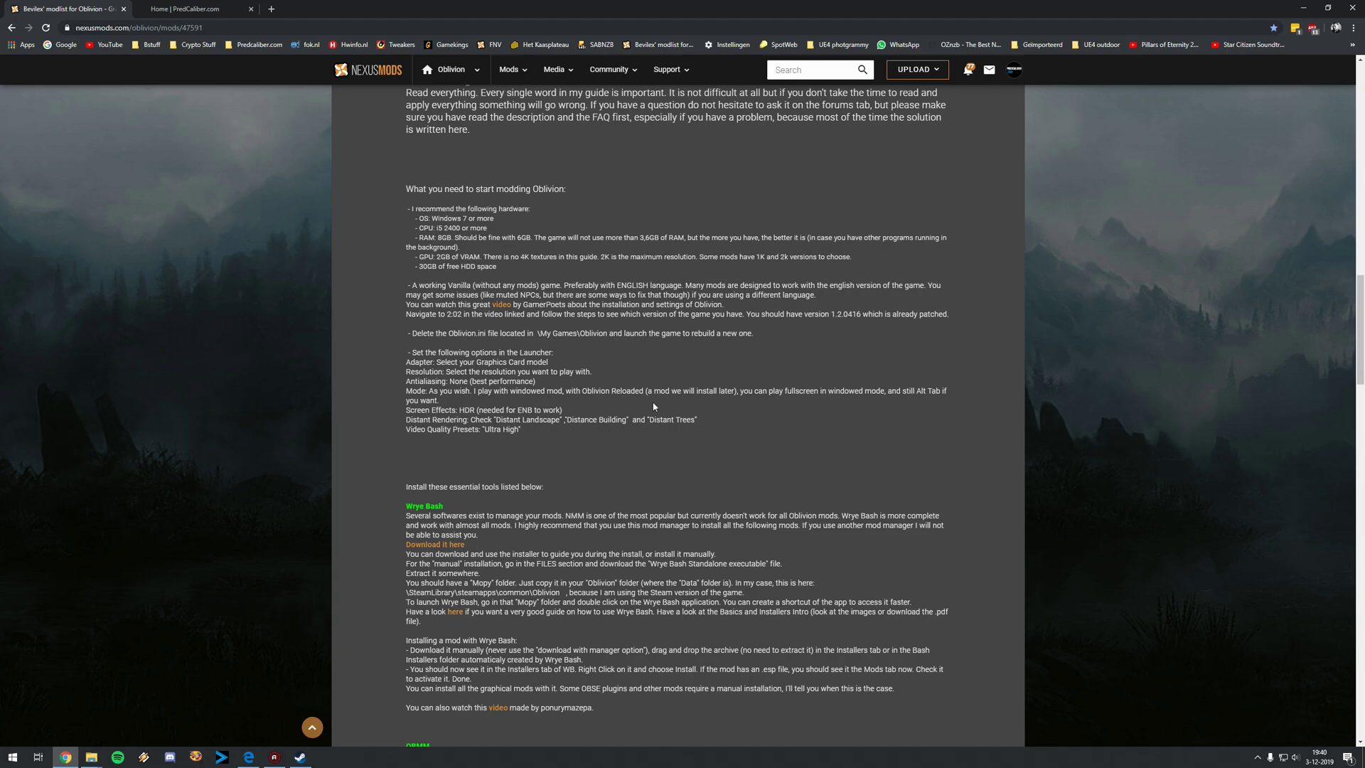
{"action": "left_click", "coordinate": [300, 756]}
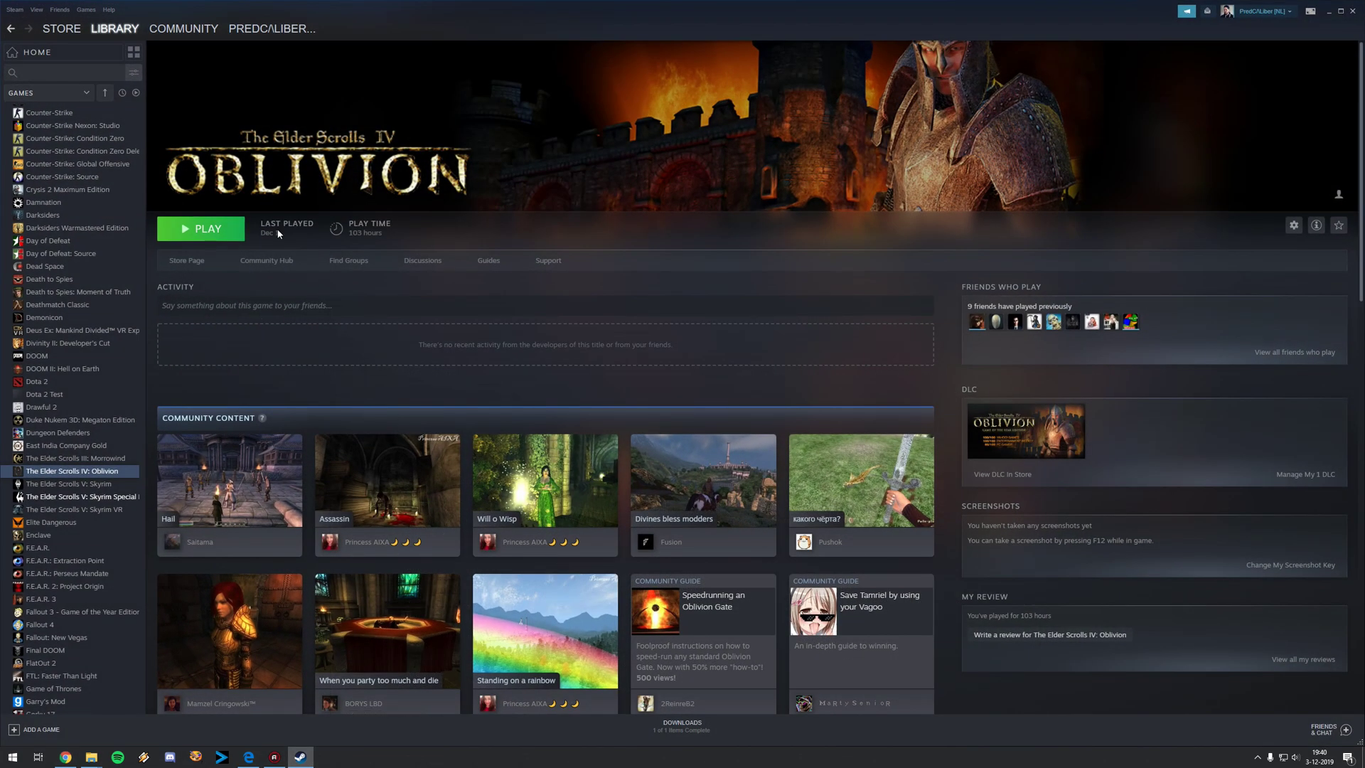
{"action": "left_click", "coordinate": [207, 227]}
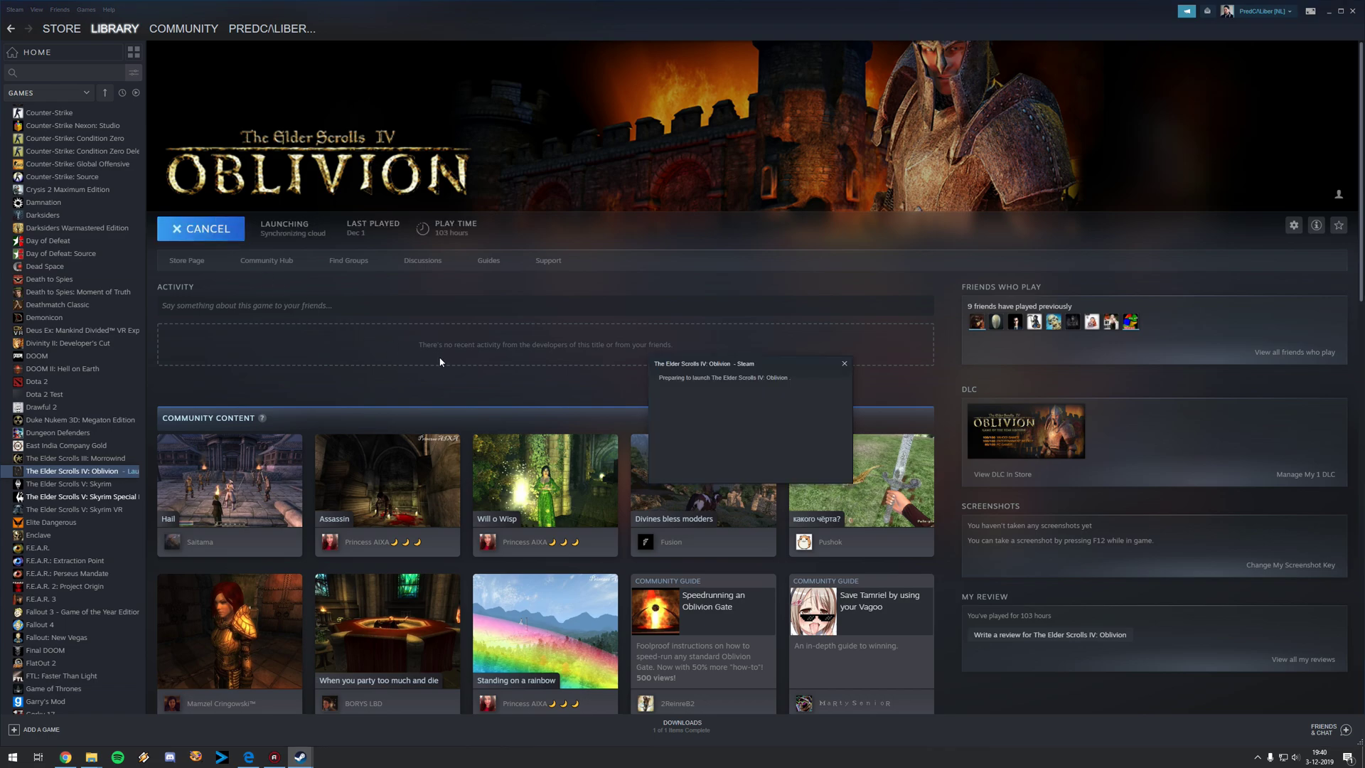
{"action": "left_click", "coordinate": [755, 415]}
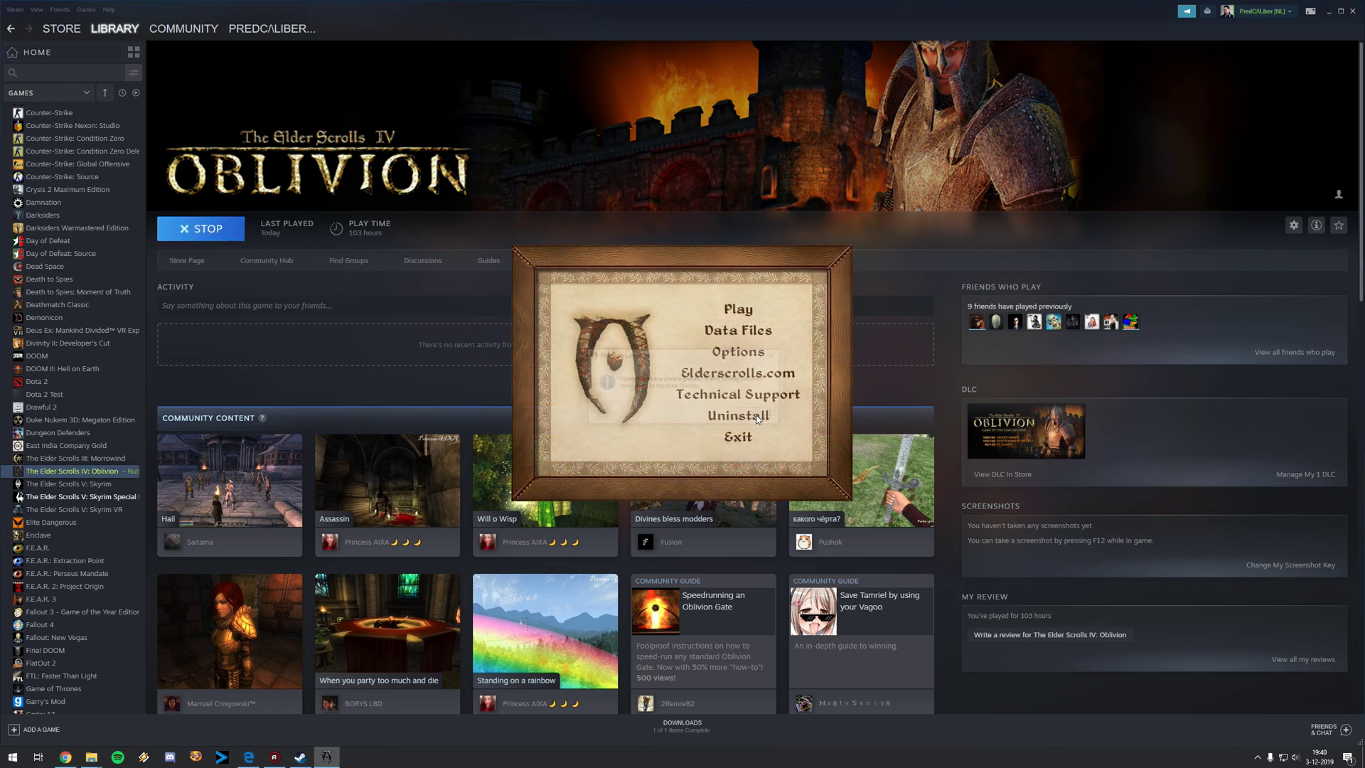
{"action": "left_click", "coordinate": [755, 414]}
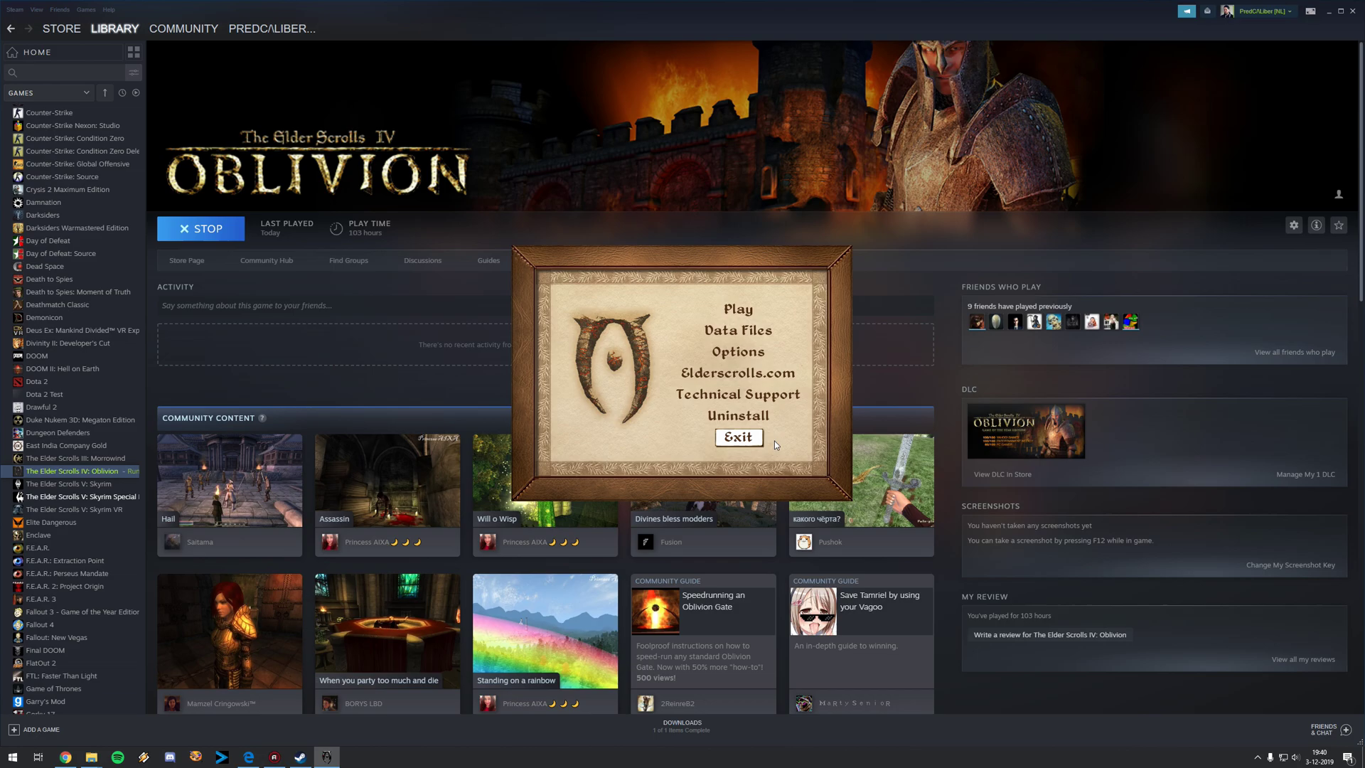
{"action": "left_click", "coordinate": [738, 351]}
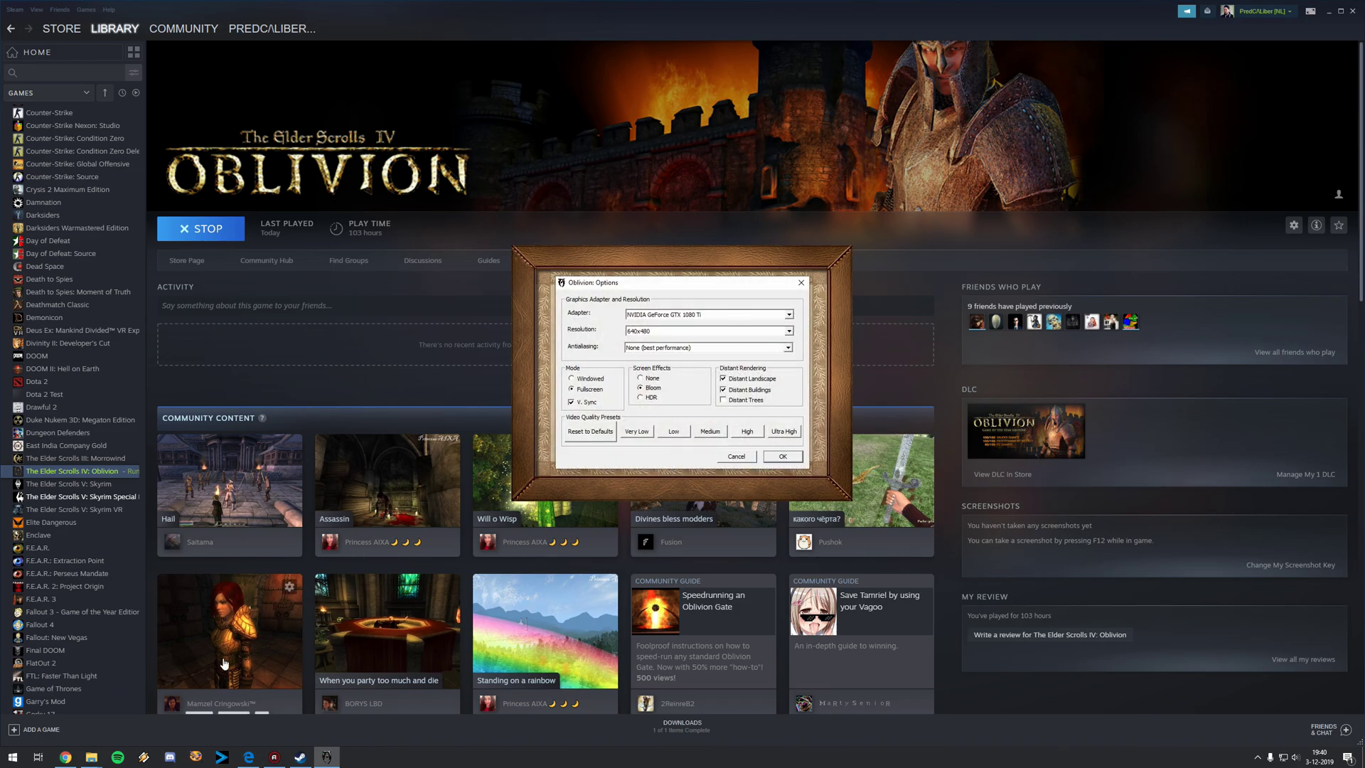
Following the modlist page's launcher settings, set Oblivion's screen effects to HDR, enable Distant Trees and apply the Ultra High video quality preset
{"action": "left_click", "coordinate": [69, 753]}
{"action": "scroll", "coordinate": [526, 393], "scroll_direction": "down", "scroll_amount": 1}
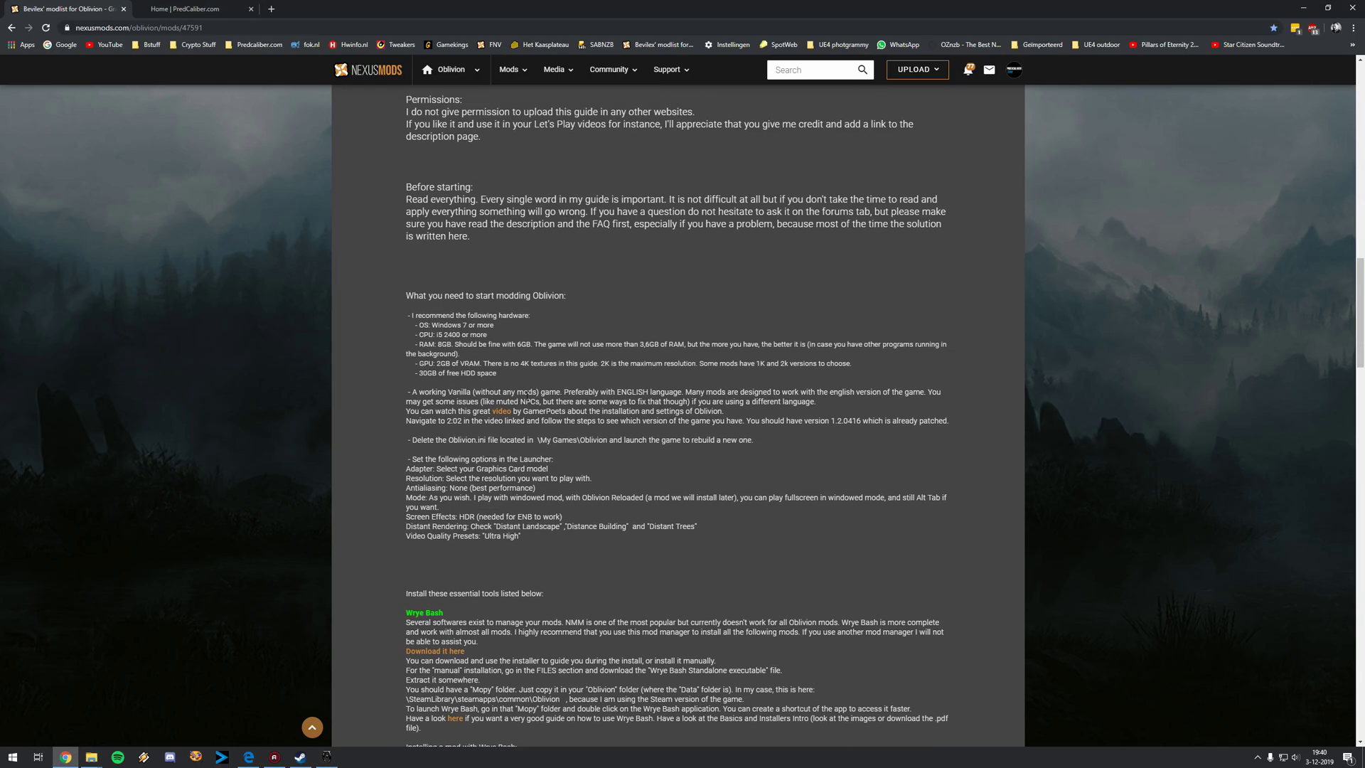
{"action": "scroll", "coordinate": [482, 473], "scroll_direction": "down", "scroll_amount": 1}
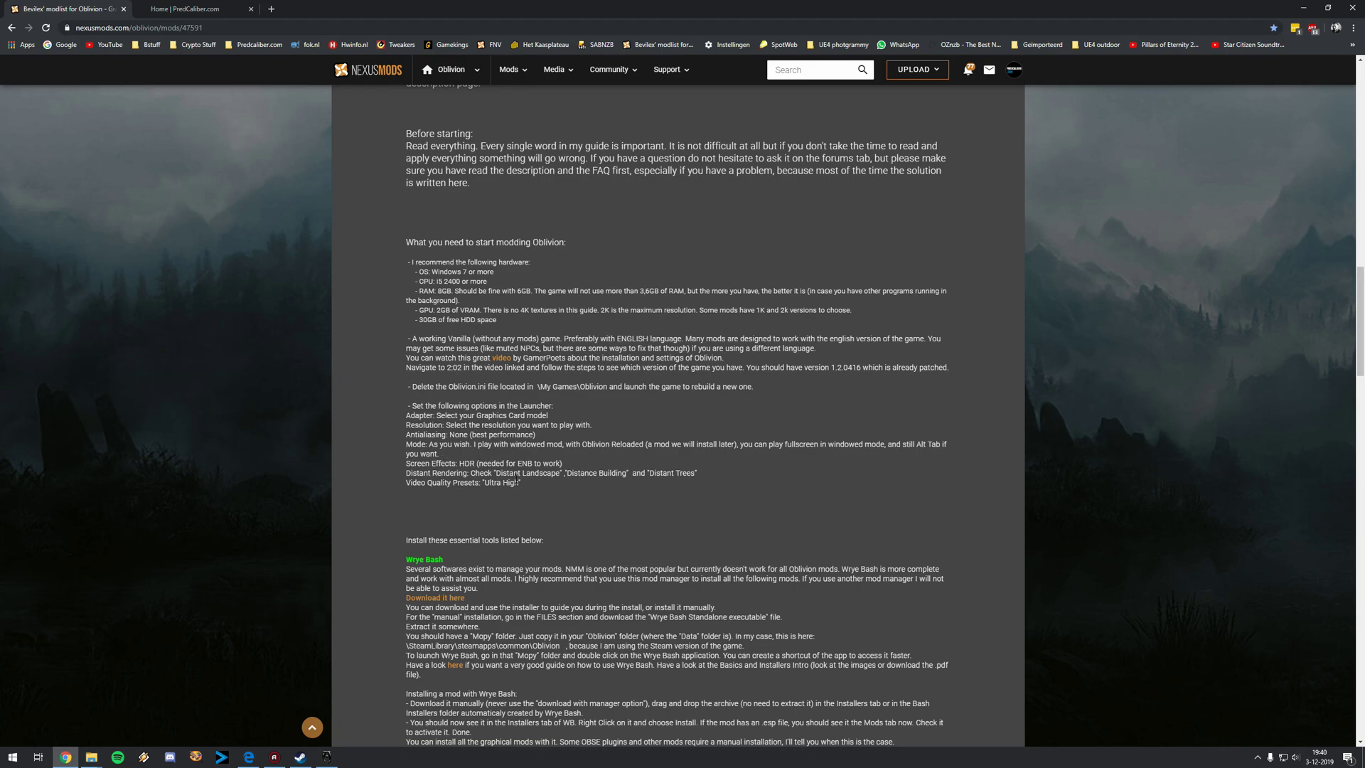
{"action": "left_click", "coordinate": [326, 755]}
{"action": "left_click", "coordinate": [650, 397]}
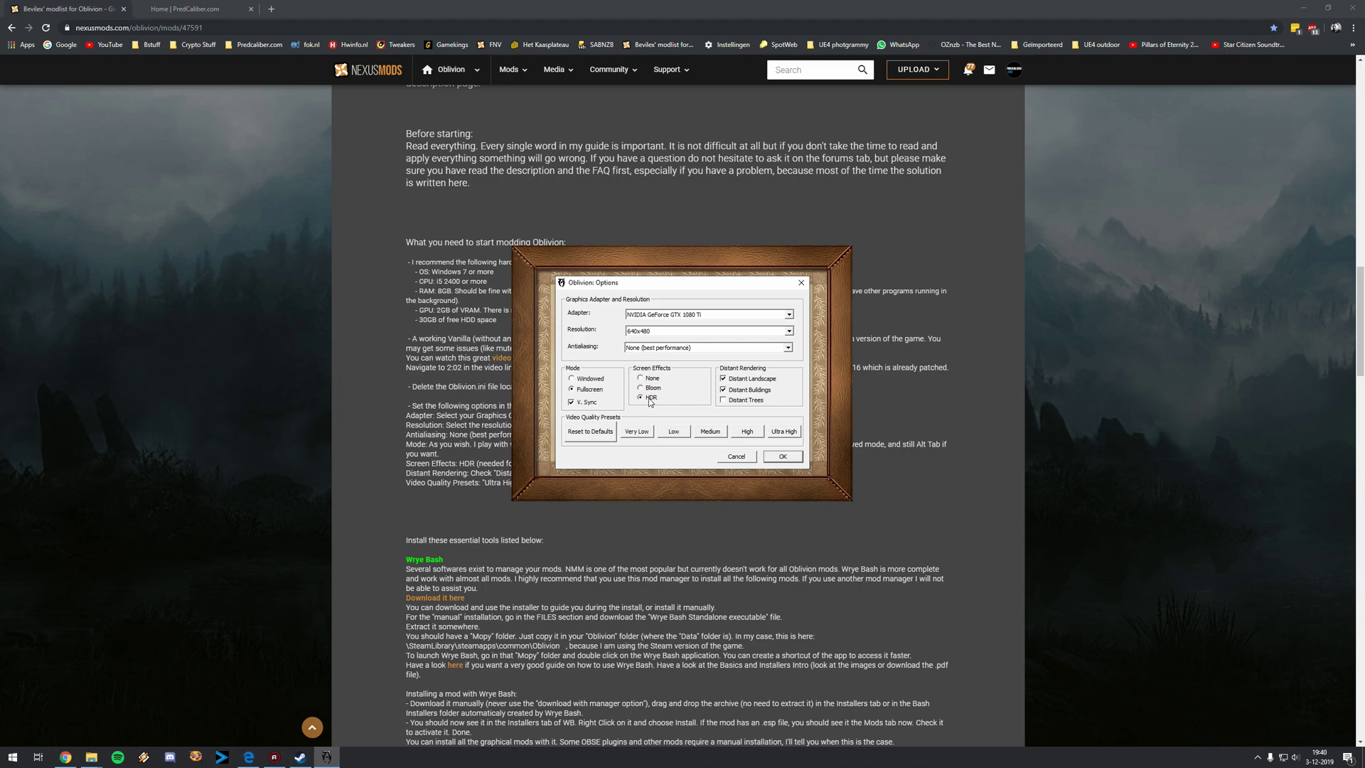
{"action": "left_click", "coordinate": [755, 399]}
{"action": "left_click", "coordinate": [783, 431]}
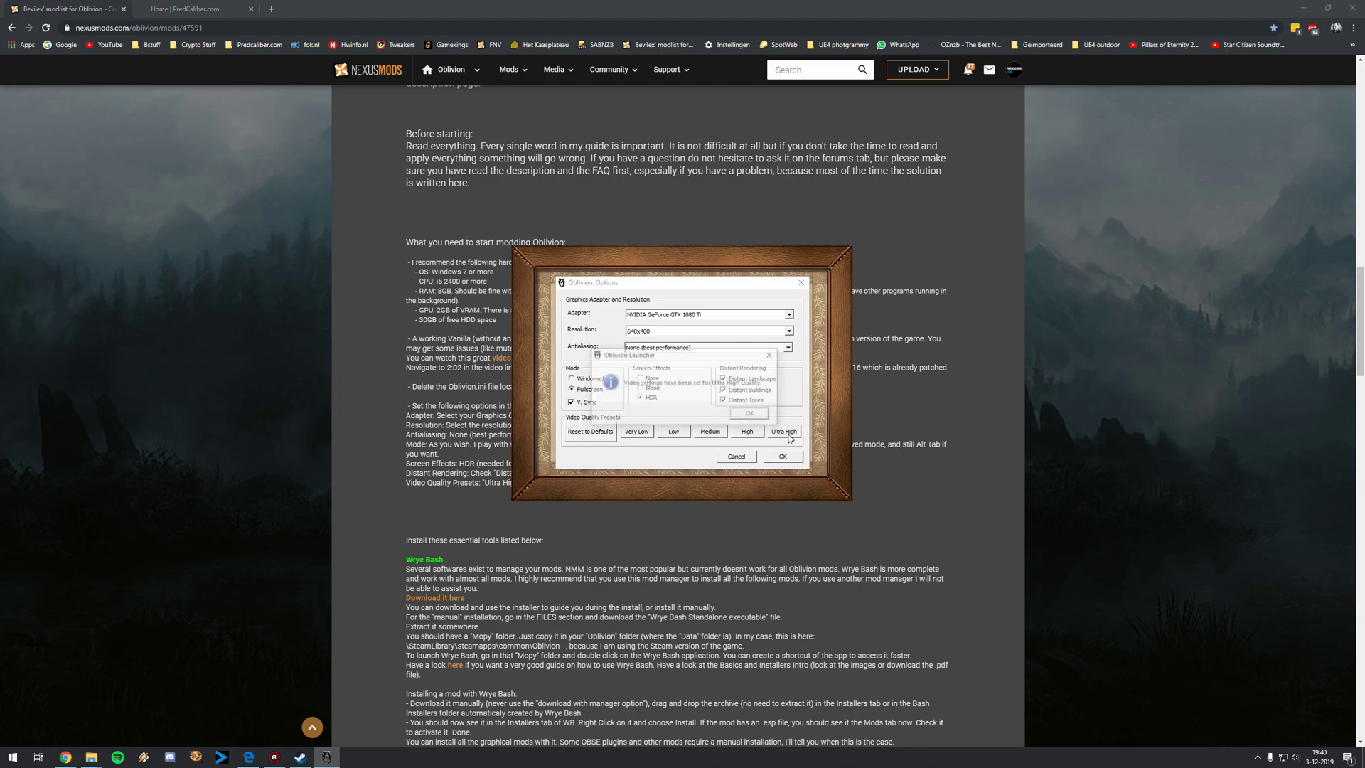
{"action": "key", "text": "Return"}
Set the game resolution to 2560x1440 (widescreen), save the options and exit the Oblivion launcher
{"action": "left_click", "coordinate": [682, 330]}
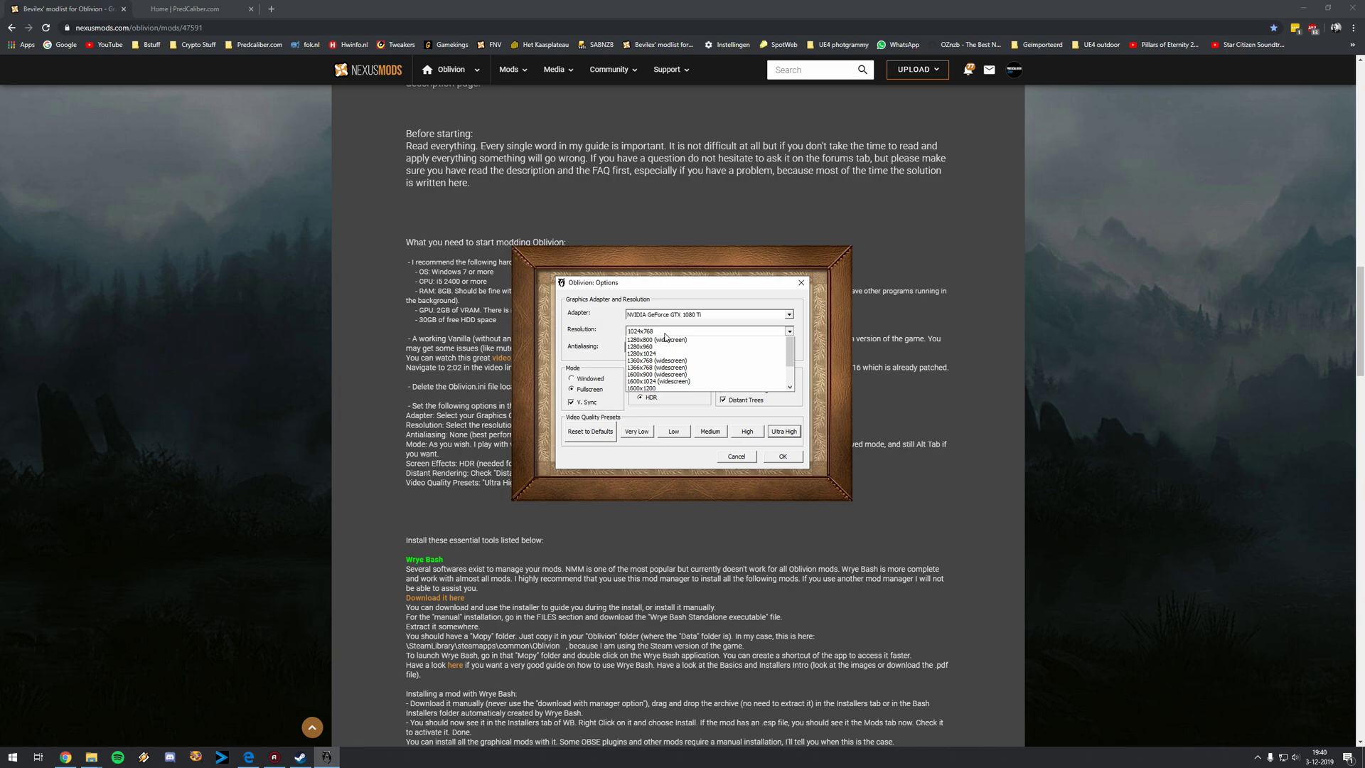
{"action": "scroll", "coordinate": [675, 398], "scroll_direction": "down", "scroll_amount": 3}
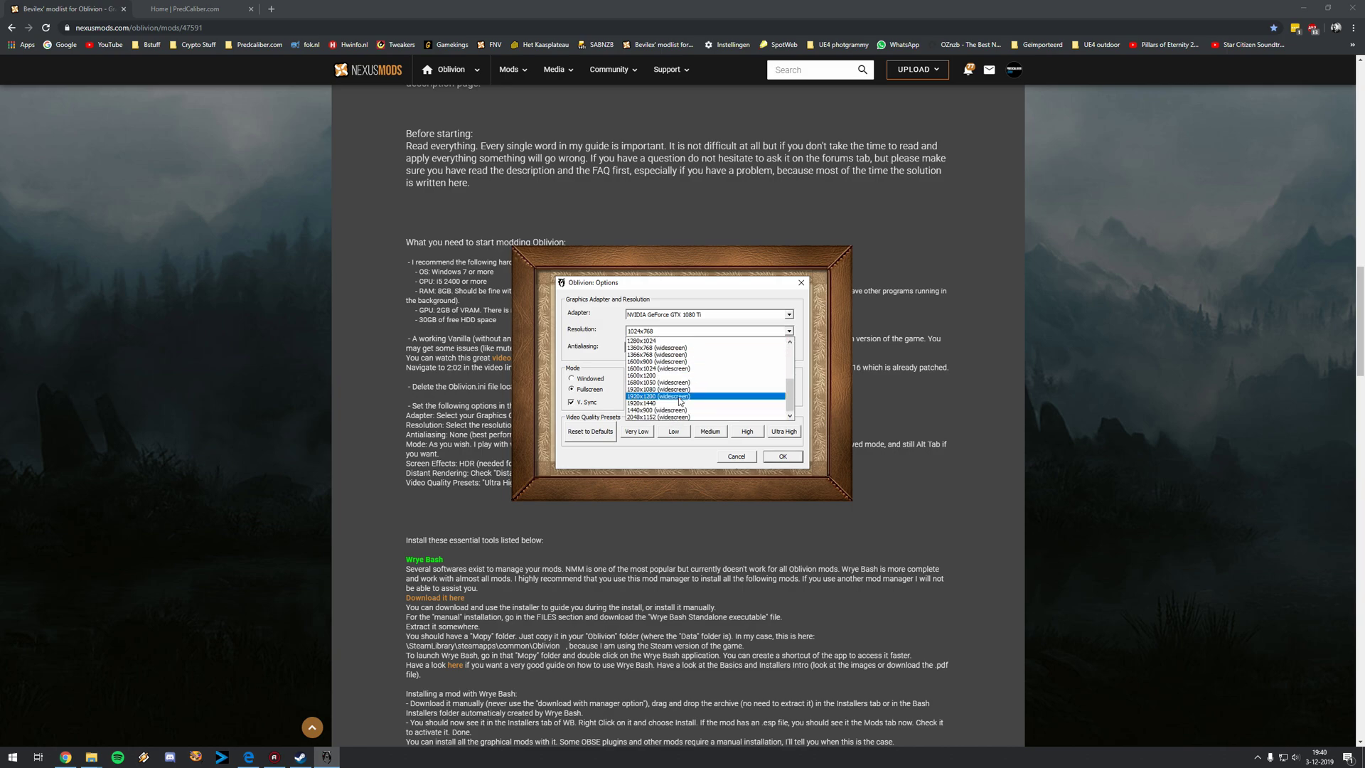
{"action": "scroll", "coordinate": [679, 394], "scroll_direction": "up", "scroll_amount": 4}
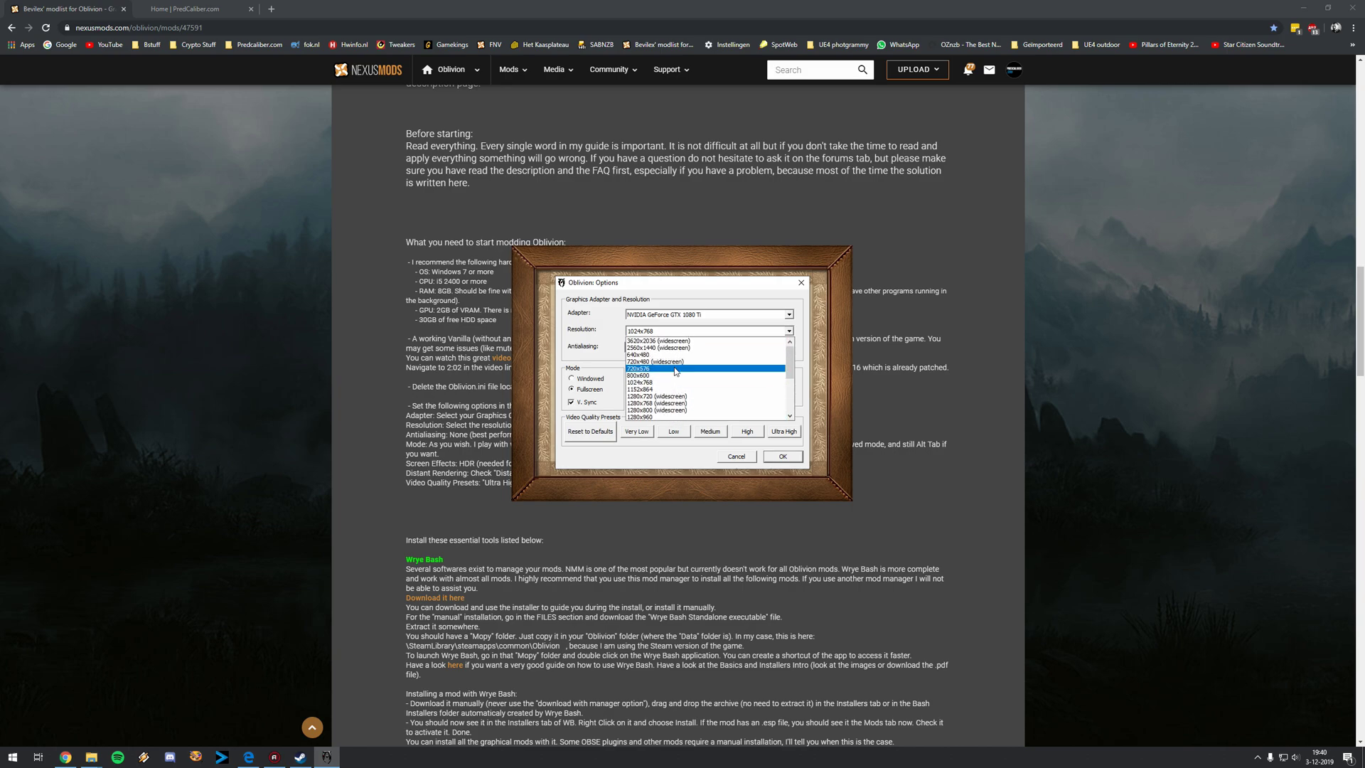
{"action": "left_click", "coordinate": [678, 347]}
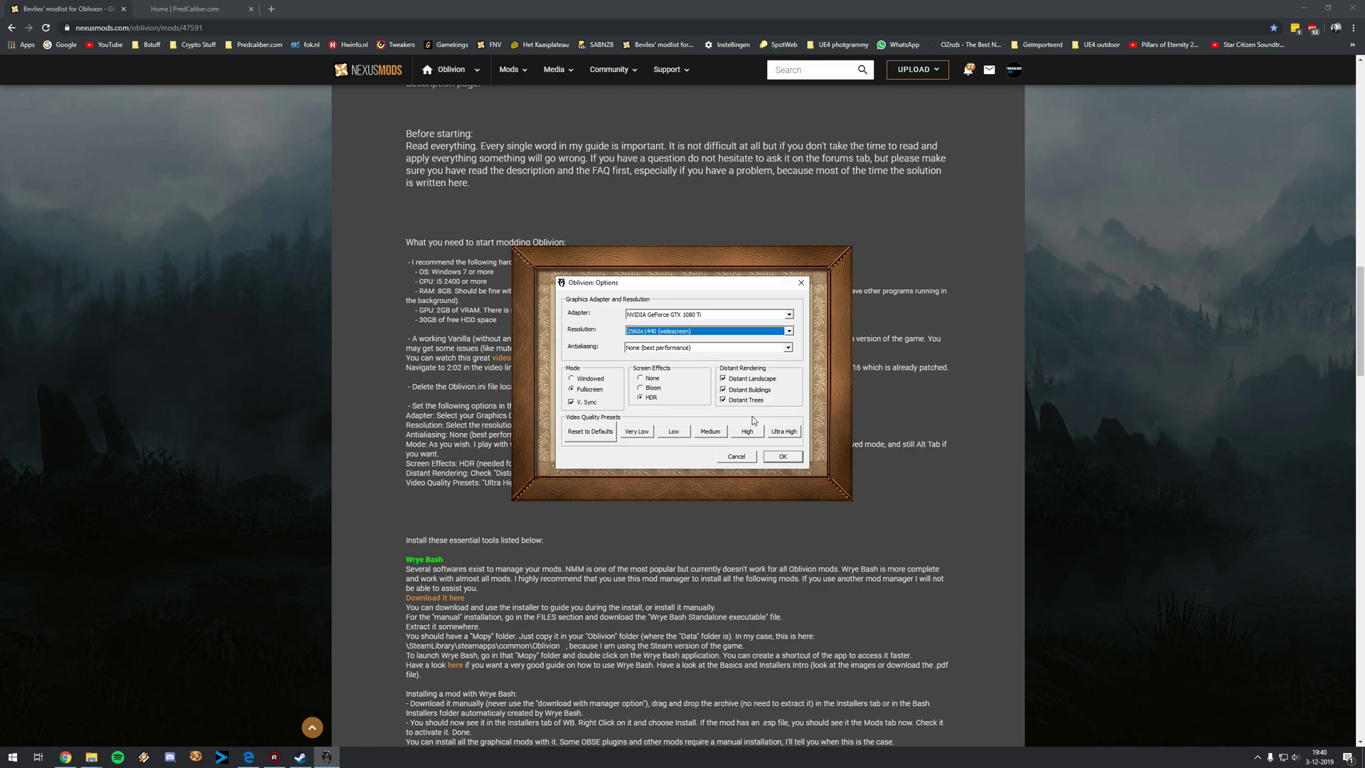
{"action": "left_click", "coordinate": [778, 457]}
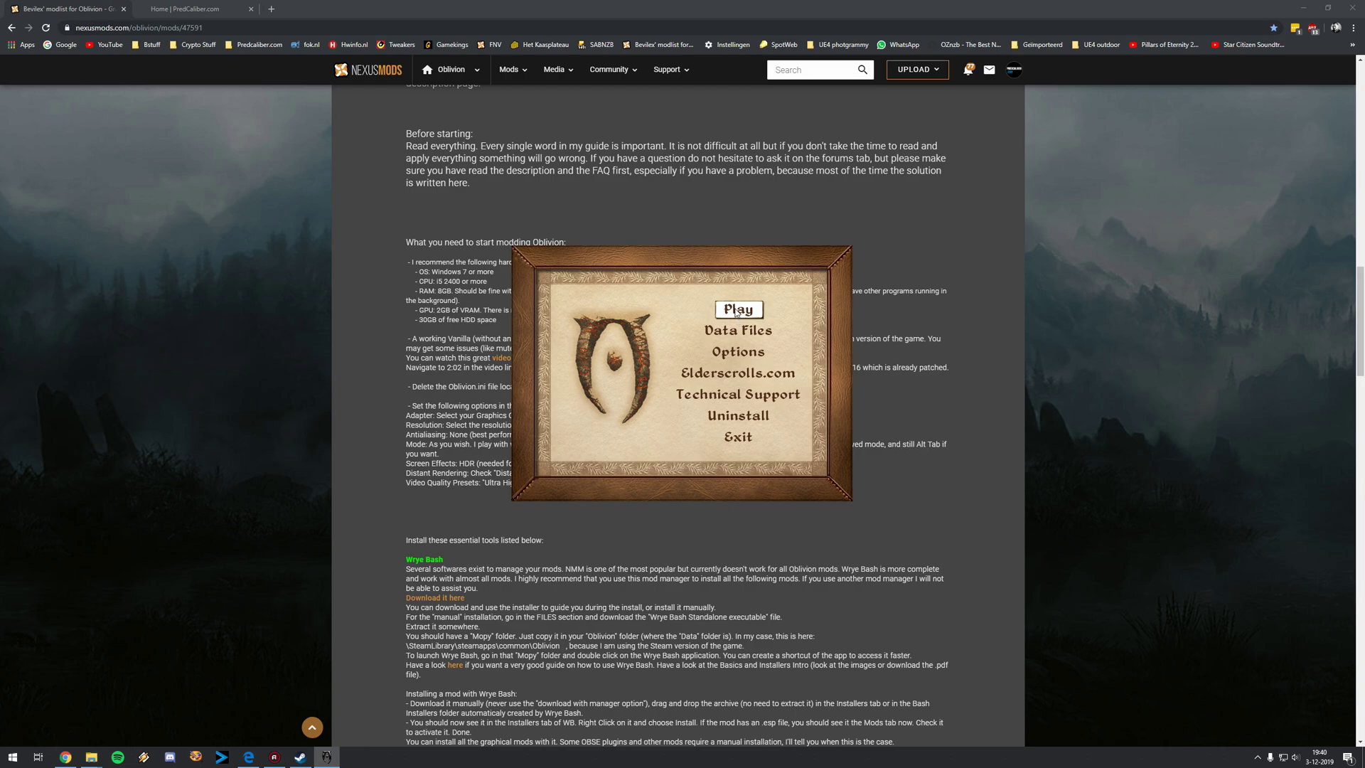
{"action": "left_click", "coordinate": [738, 437]}
Open the Wrye Bash download link from the modlist's essential tools in a new tab and view its downloadable files
{"action": "scroll", "coordinate": [536, 462], "scroll_direction": "down", "scroll_amount": 3}
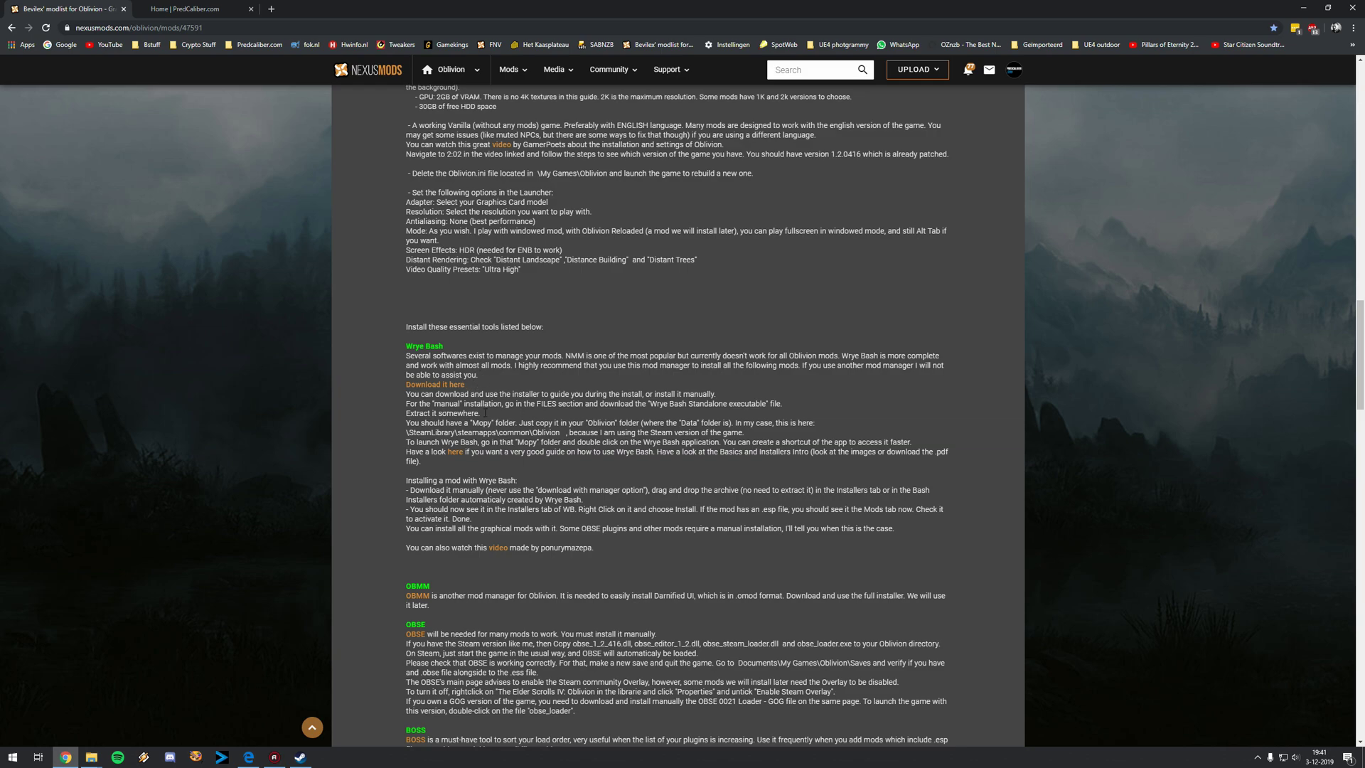
{"action": "scroll", "coordinate": [498, 443], "scroll_direction": "down", "scroll_amount": 4}
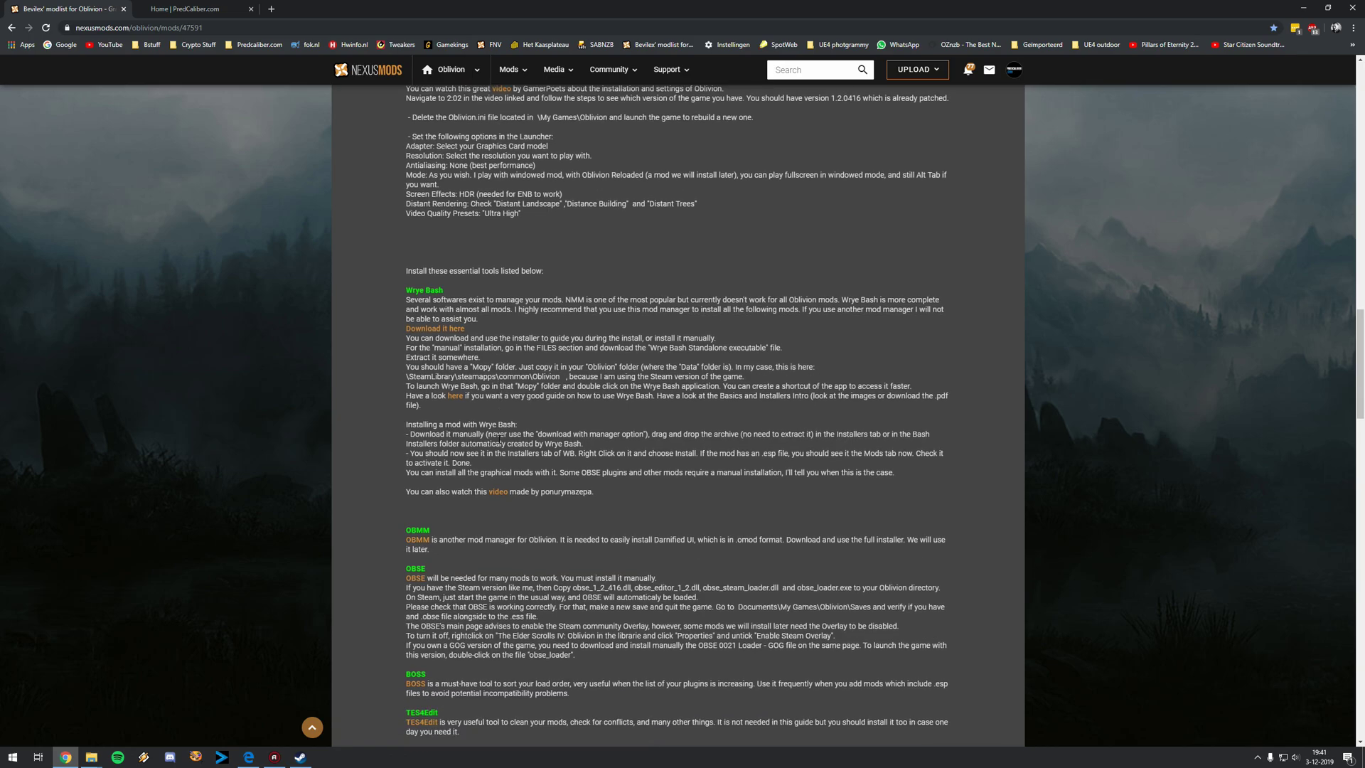
{"action": "scroll", "coordinate": [498, 444], "scroll_direction": "up", "scroll_amount": 2}
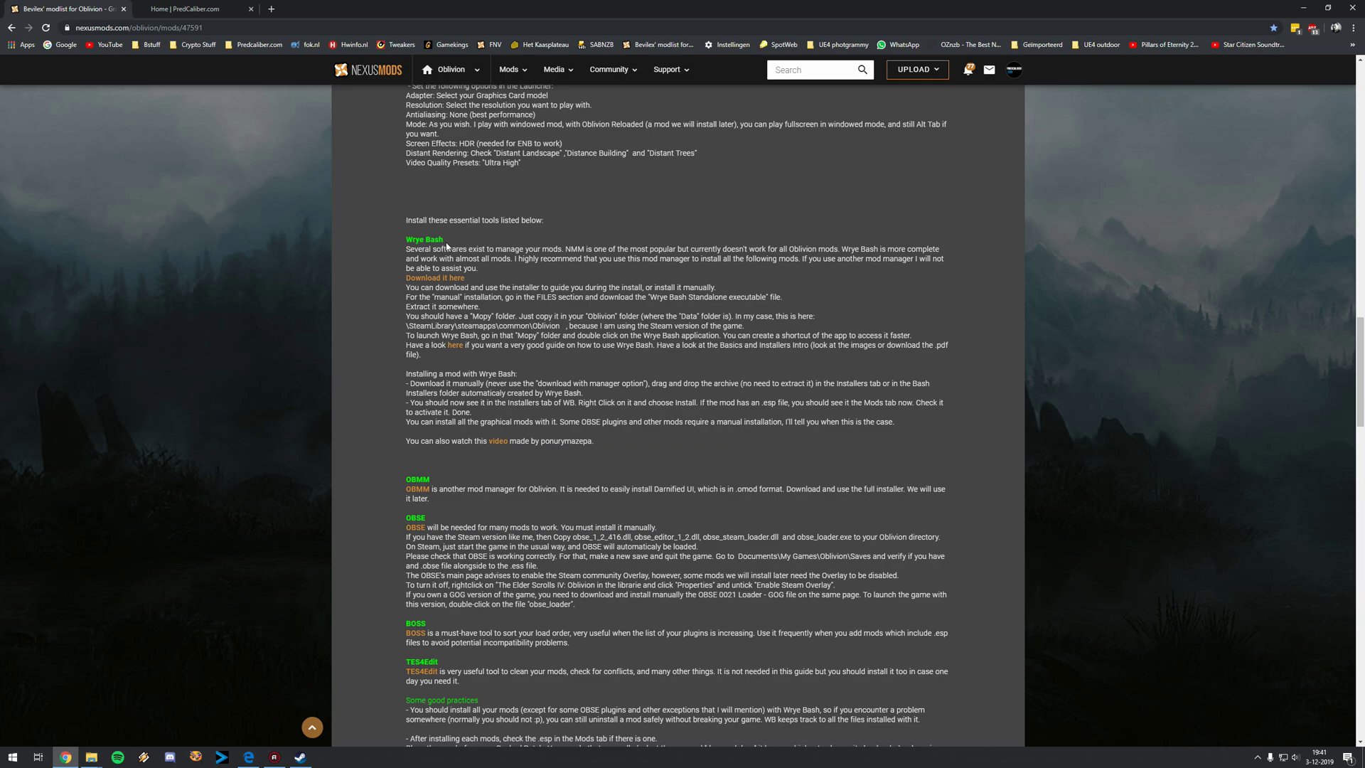
{"action": "right_click", "coordinate": [435, 278]}
{"action": "left_click", "coordinate": [484, 283]}
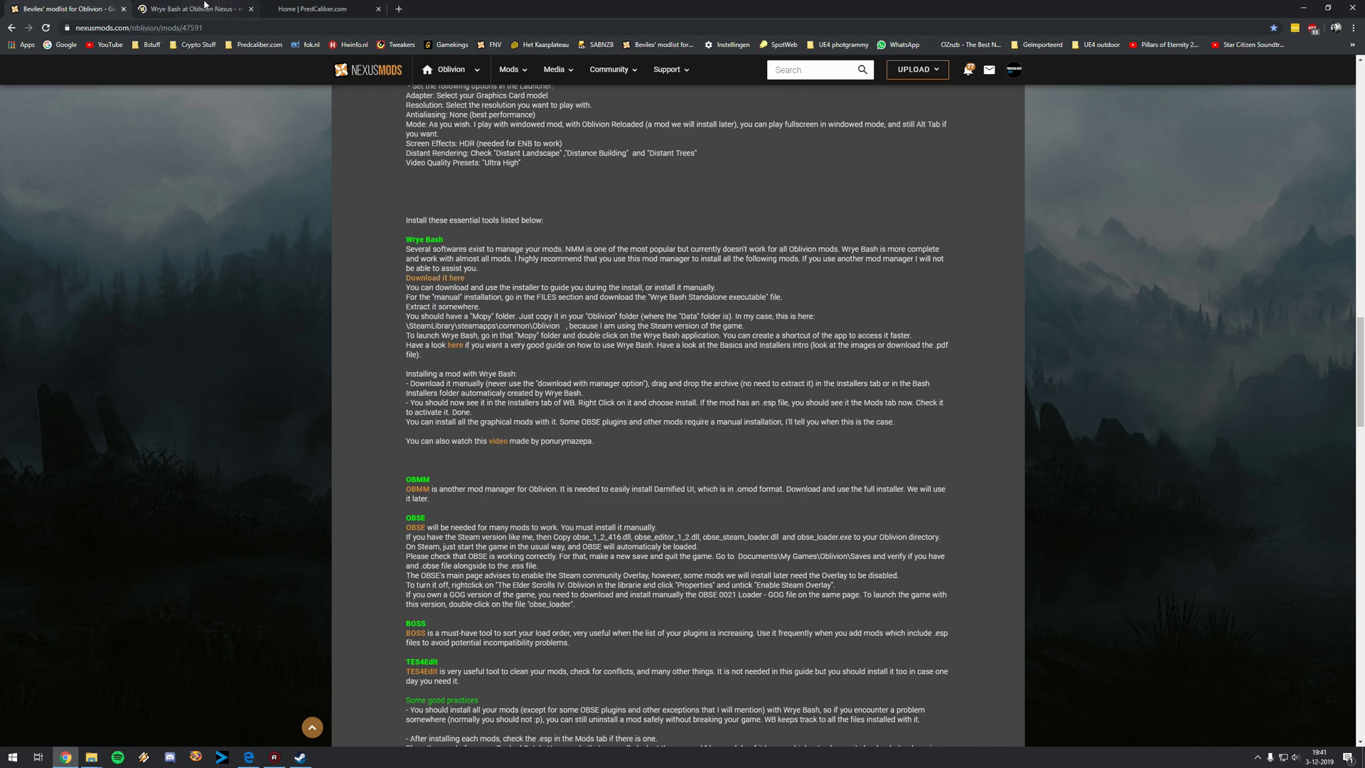
{"action": "left_click", "coordinate": [235, 10]}
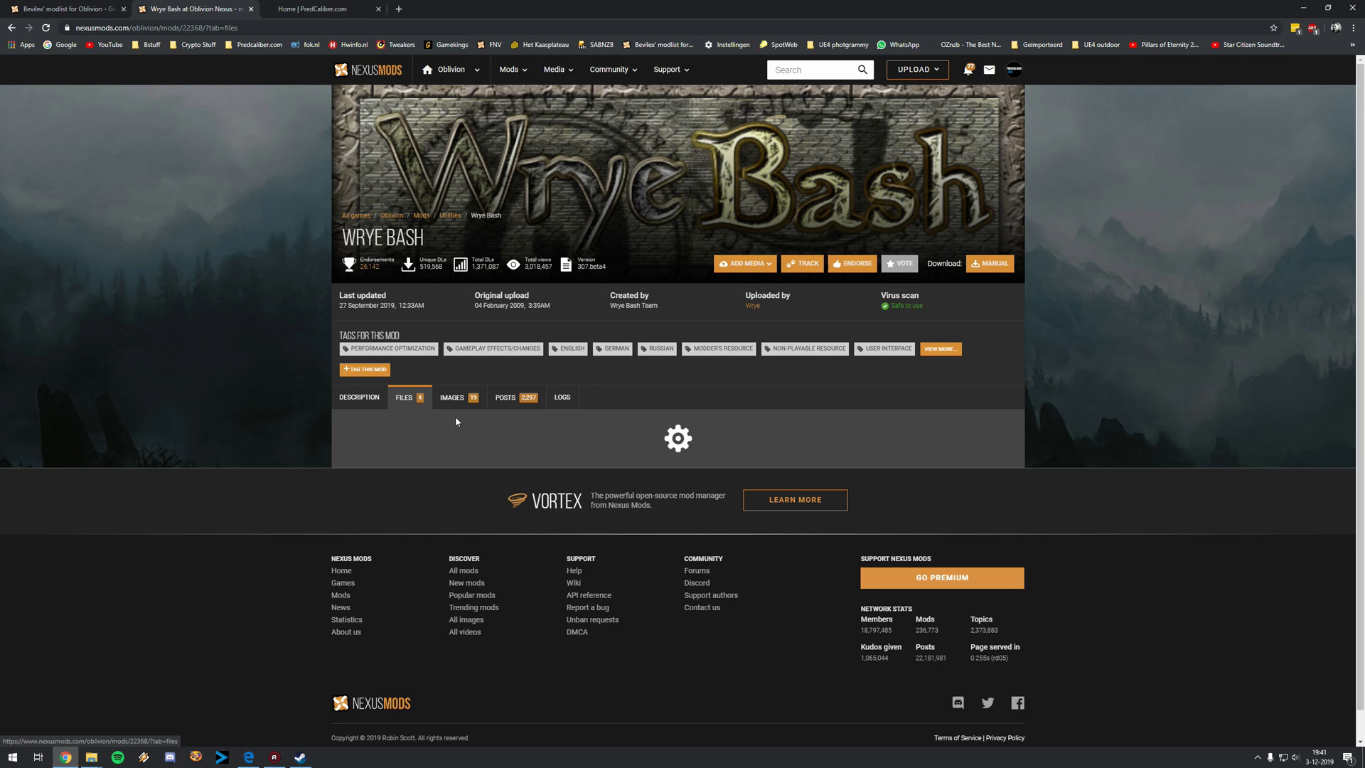
{"action": "scroll", "coordinate": [455, 421], "scroll_direction": "down", "scroll_amount": 3}
{"action": "scroll", "coordinate": [531, 121], "scroll_direction": "down", "scroll_amount": 3}
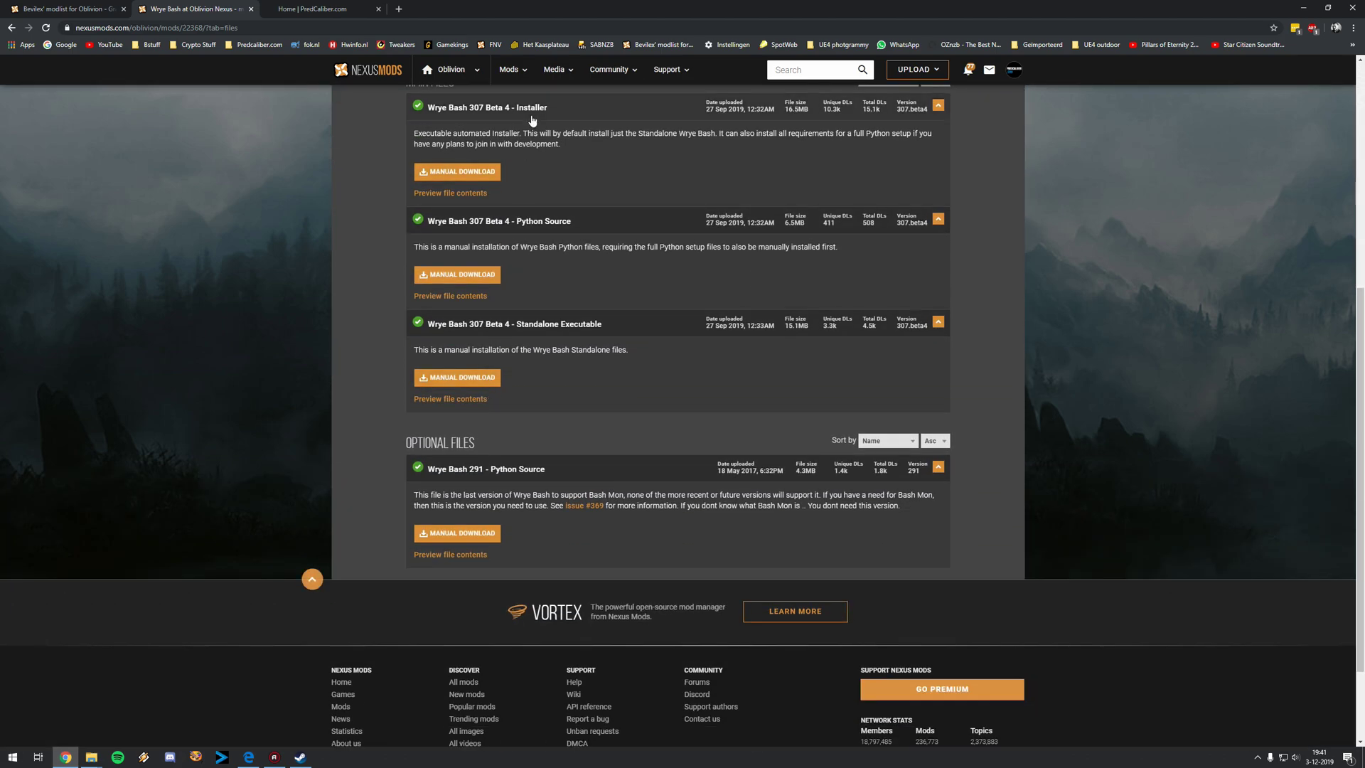
Open the 00 Progs folder inside Oblivion Bevi - 2020 from the desktop and widen the file list and name column for full file names
{"action": "key", "text": "super+d"}
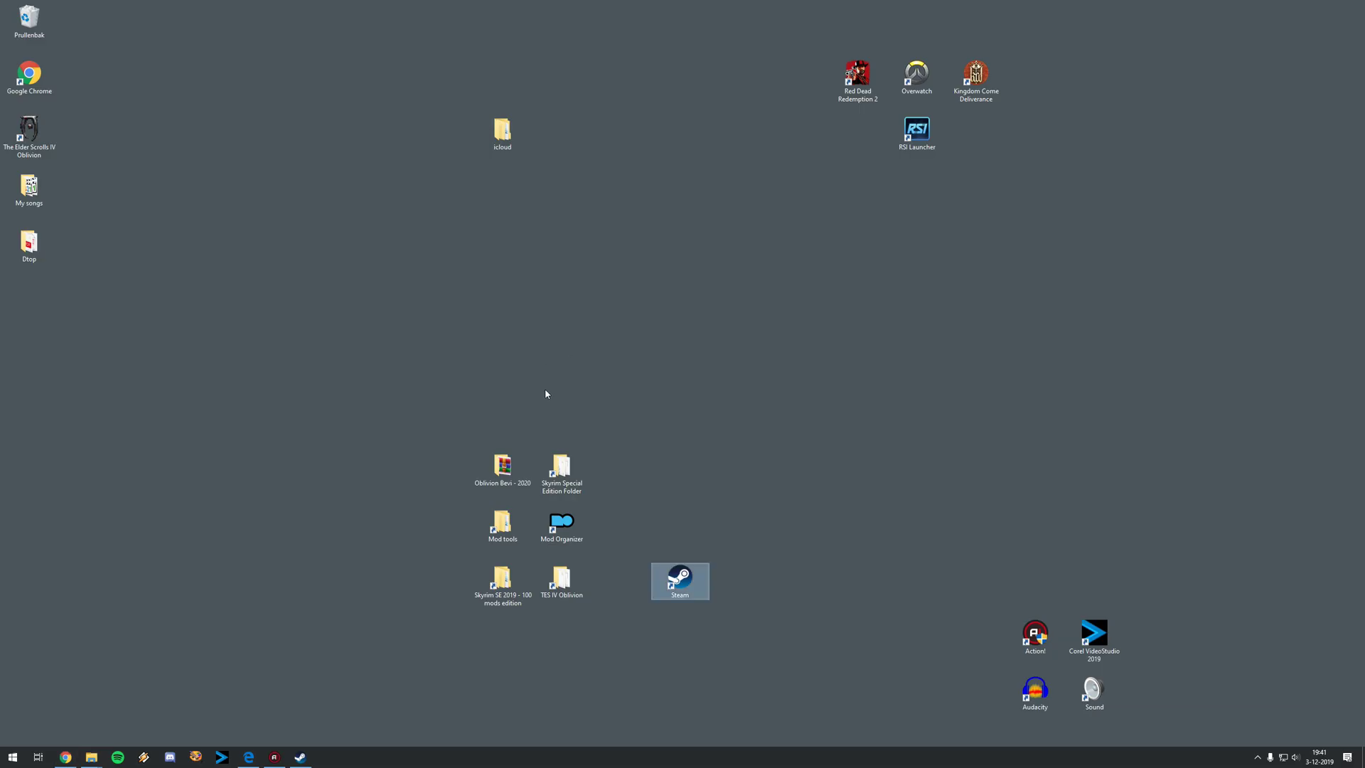
{"action": "double_click", "coordinate": [502, 466]}
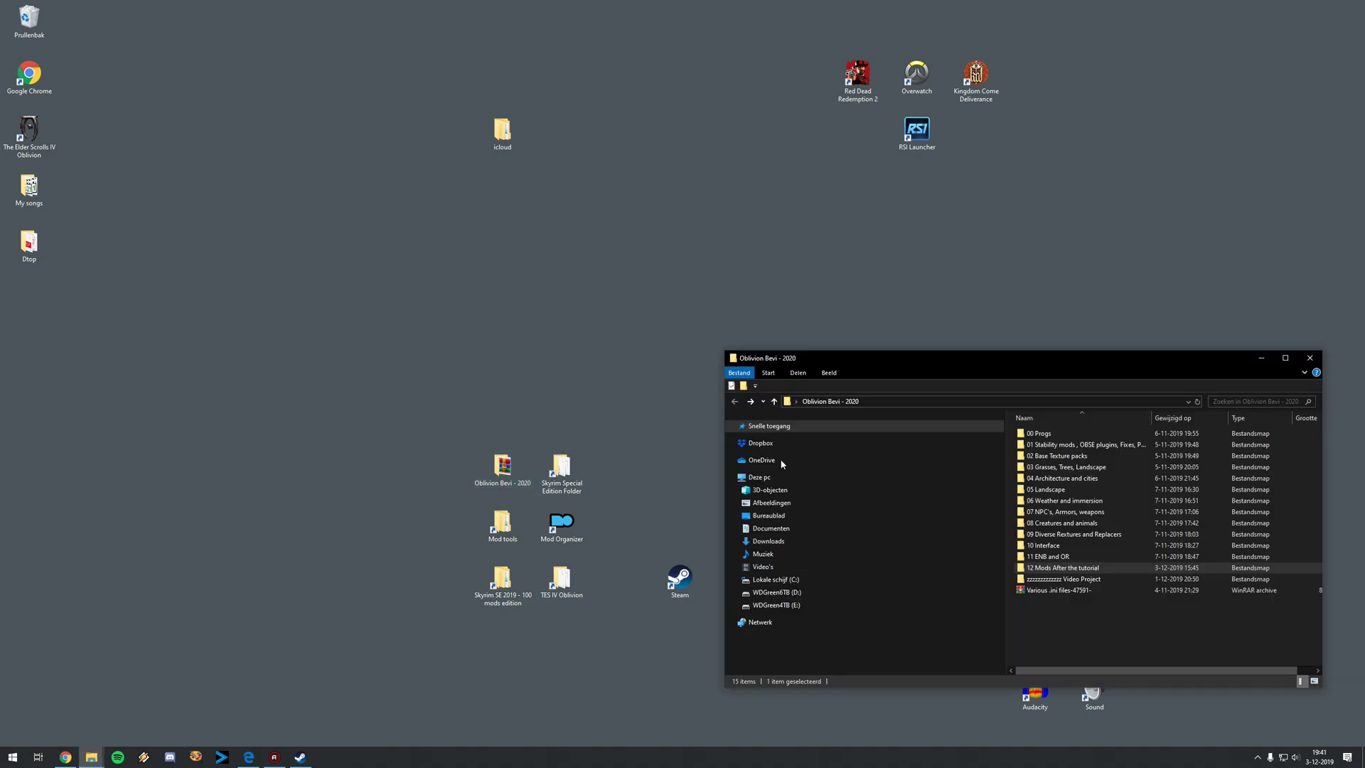
{"action": "double_click", "coordinate": [1039, 433]}
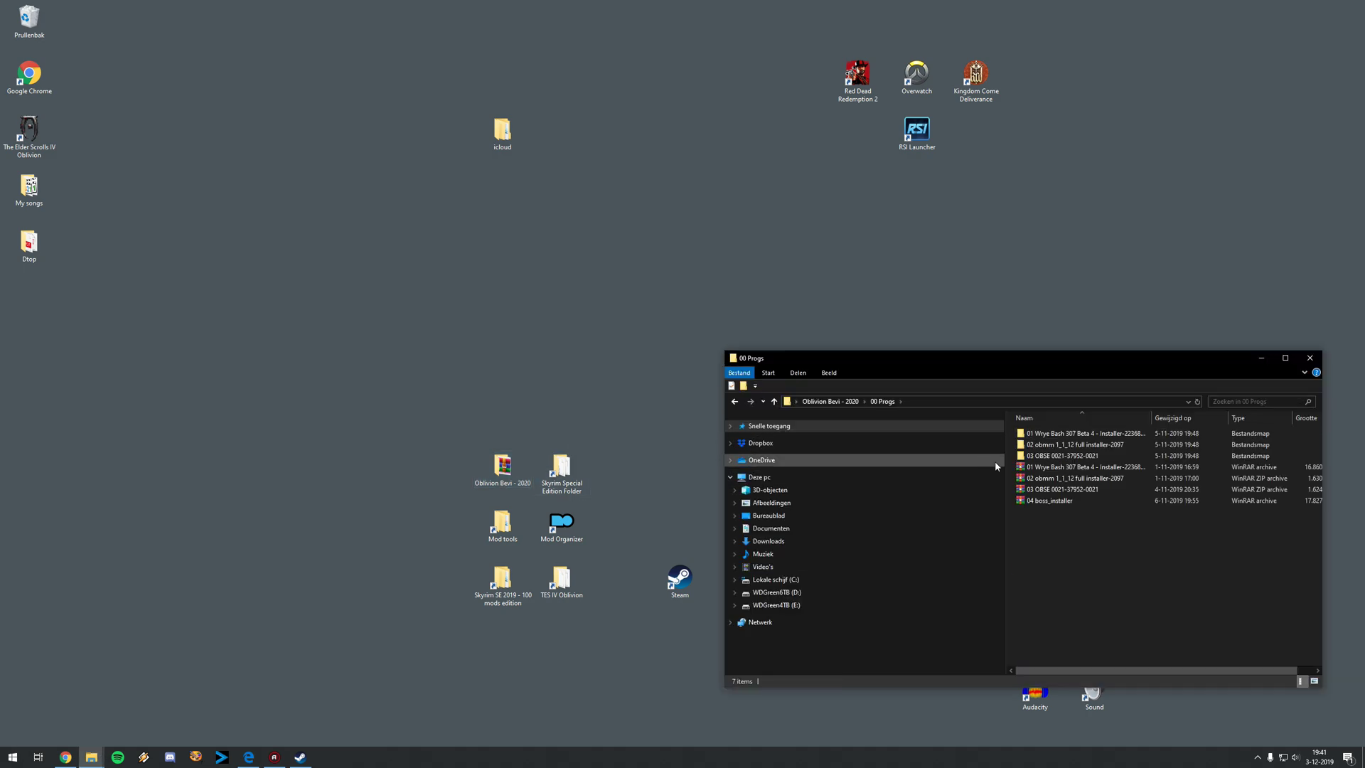
{"action": "left_click_drag", "start_coordinate": [1004, 462], "coordinate": [843, 487]}
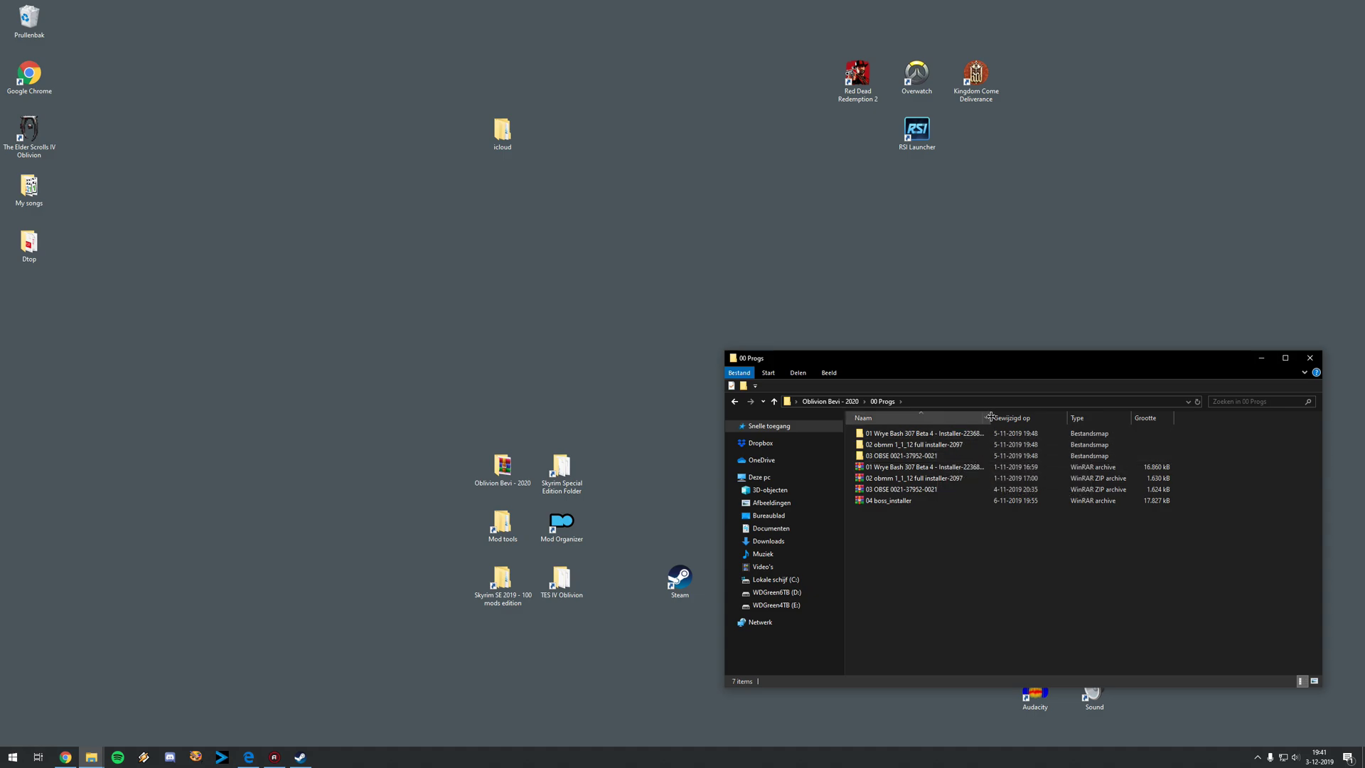
{"action": "left_click_drag", "start_coordinate": [989, 418], "coordinate": [1057, 418]}
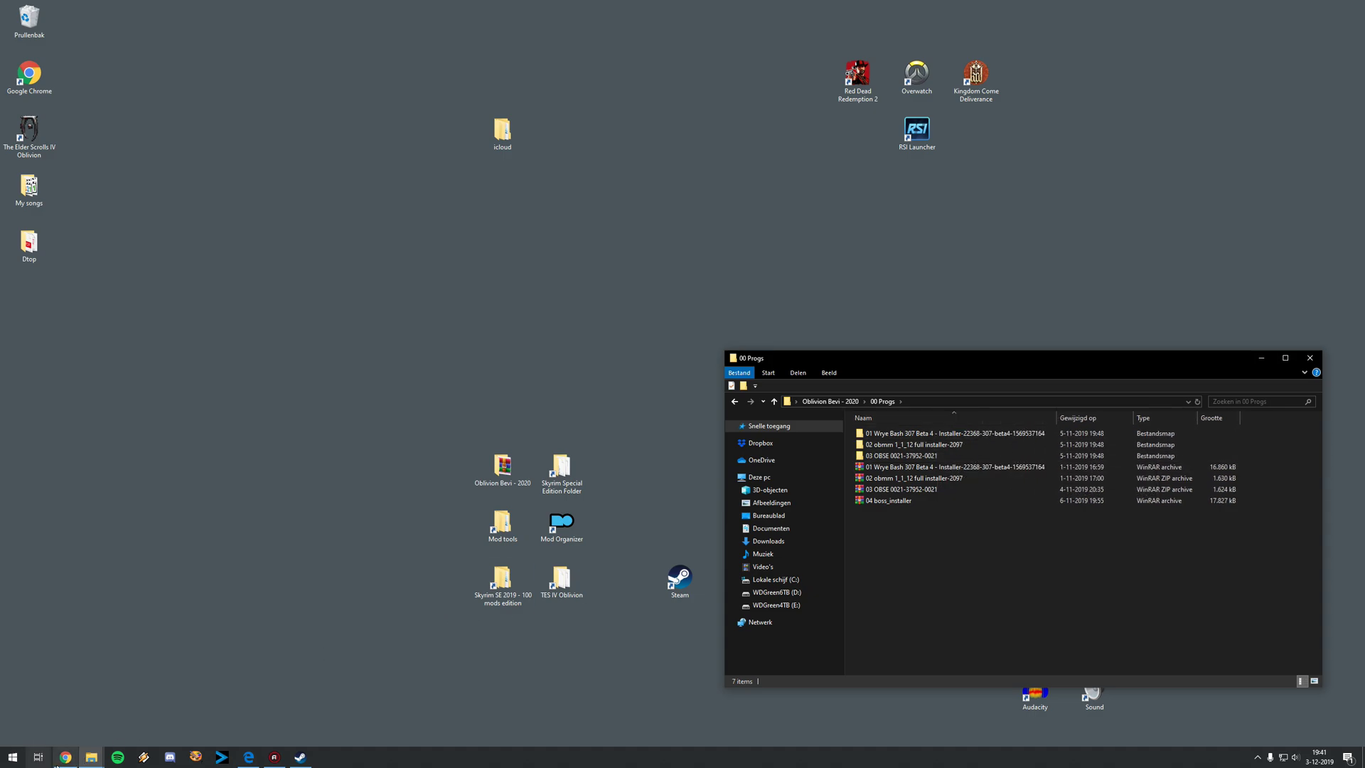
Return to the Wrye Bash page in Chrome, review its main files and minimize the browser
{"action": "left_click", "coordinate": [66, 757]}
{"action": "scroll", "coordinate": [517, 357], "scroll_direction": "up", "scroll_amount": 2}
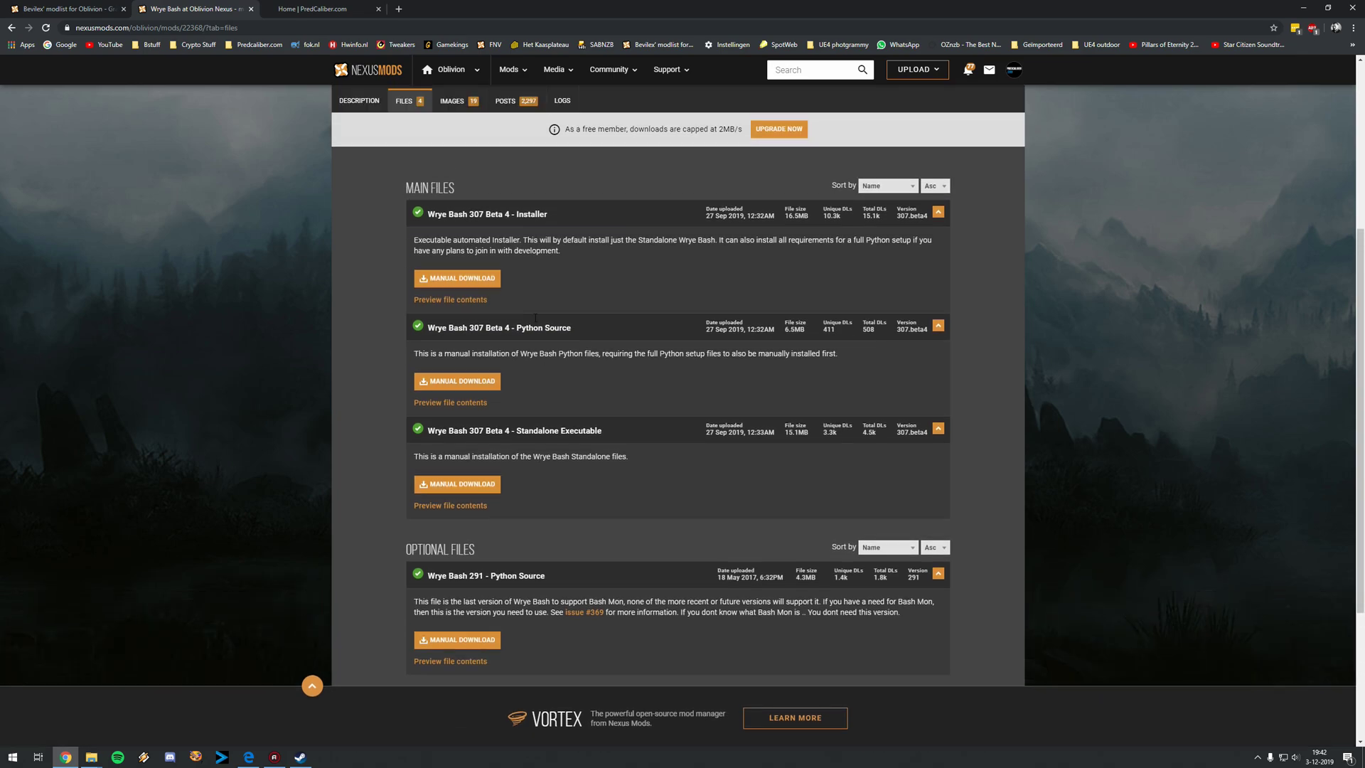
{"action": "left_click", "coordinate": [1297, 7]}
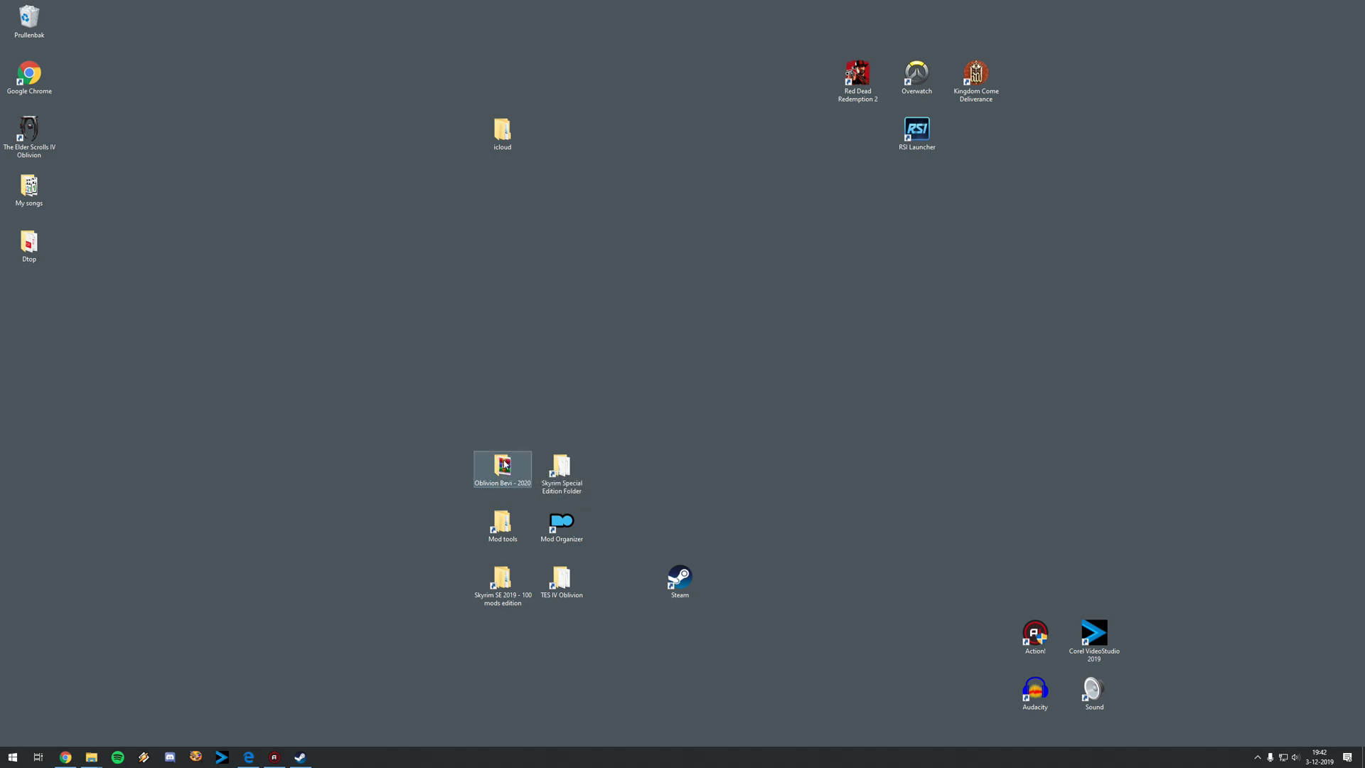
Reopen the Oblivion Bevi - 2020 folder and examine how downloads are organized in 00 Progs and 03 Grasses, Trees, Landscape
{"action": "mouse_move", "coordinate": [505, 462]}
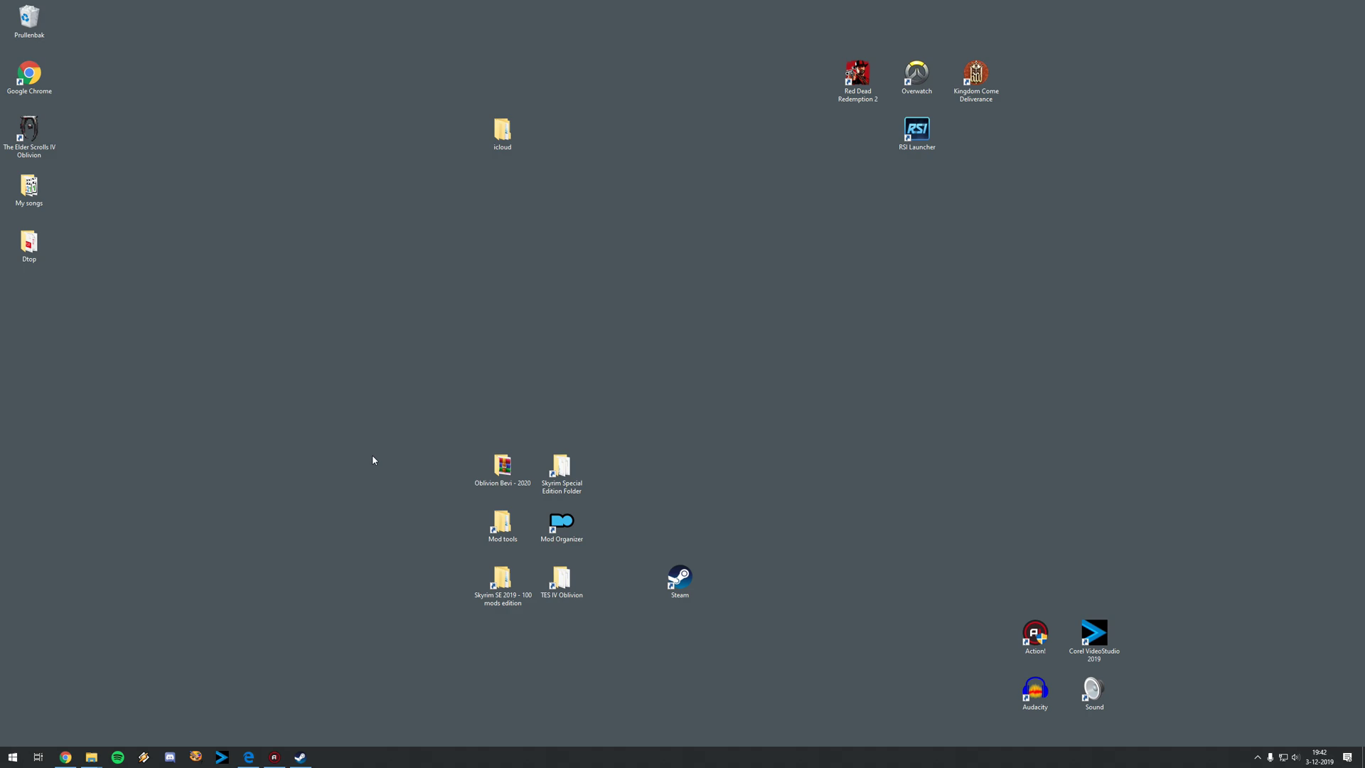
{"action": "double_click", "coordinate": [502, 467]}
{"action": "mouse_move", "coordinate": [915, 485]}
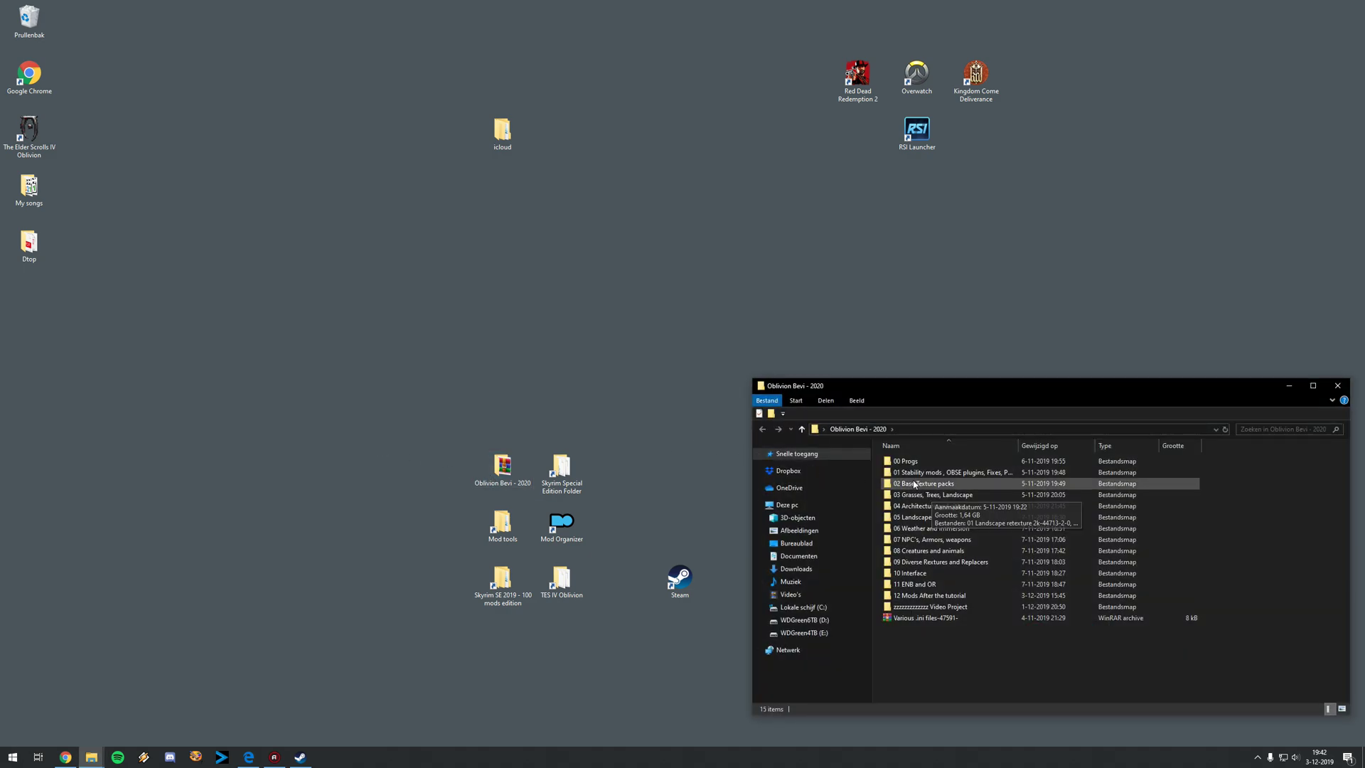
{"action": "left_click_drag", "start_coordinate": [949, 389], "coordinate": [901, 295]}
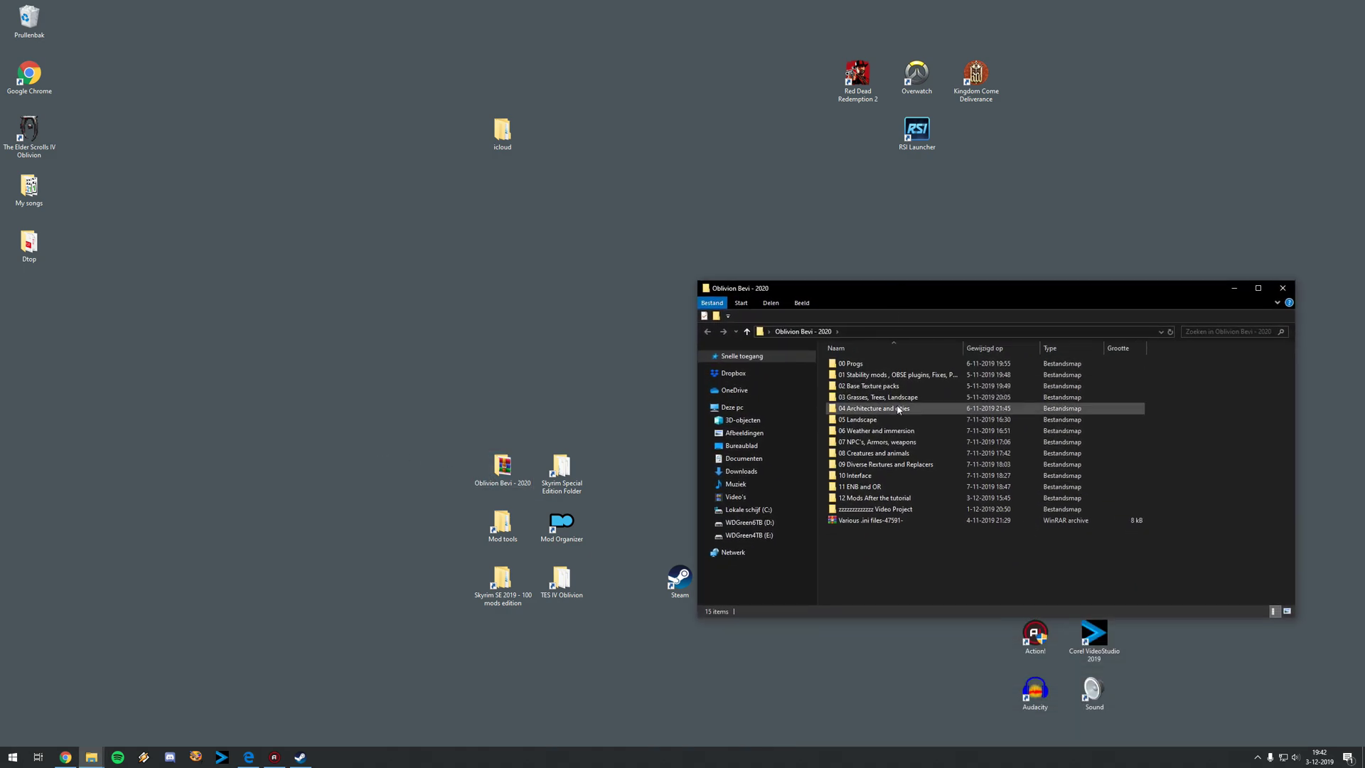
{"action": "left_click", "coordinate": [858, 365]}
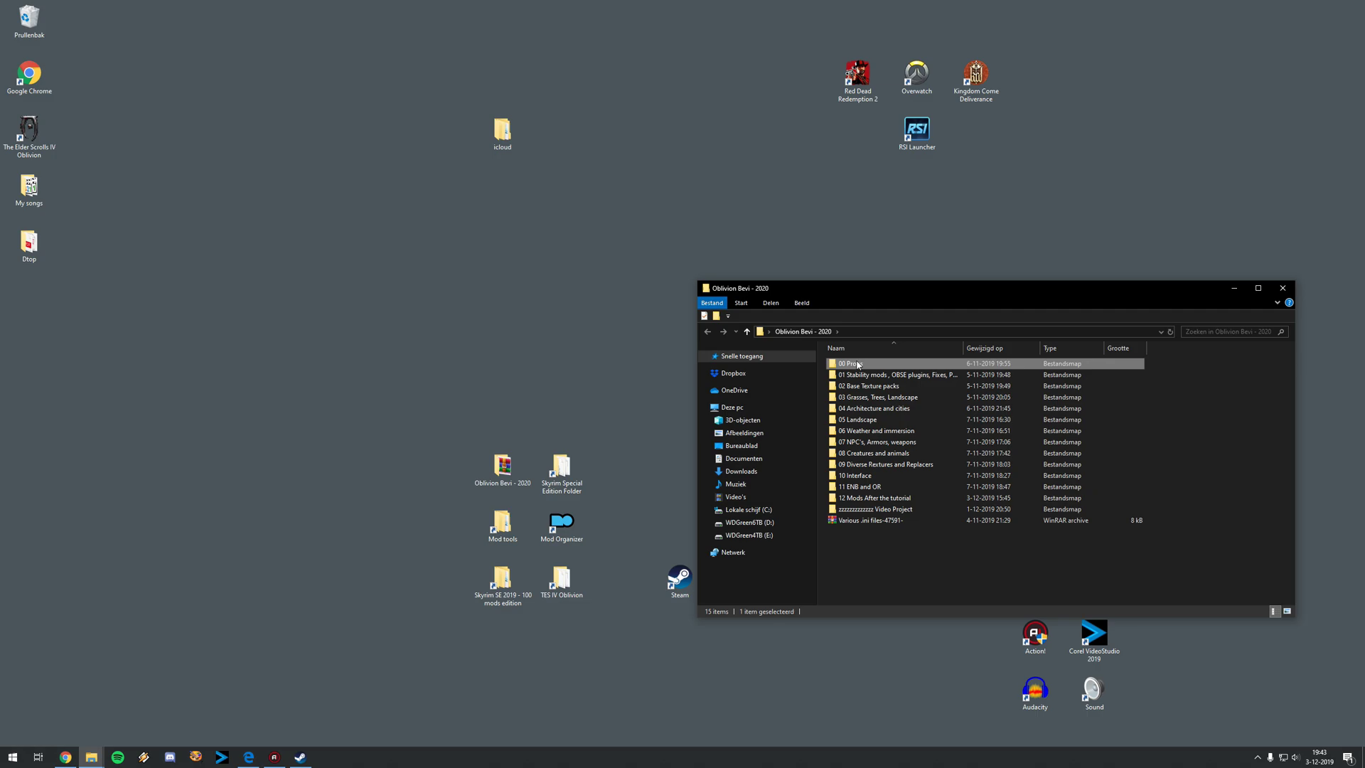
{"action": "double_click", "coordinate": [858, 365]}
{"action": "key", "text": "alt+Left"}
{"action": "double_click", "coordinate": [878, 396]}
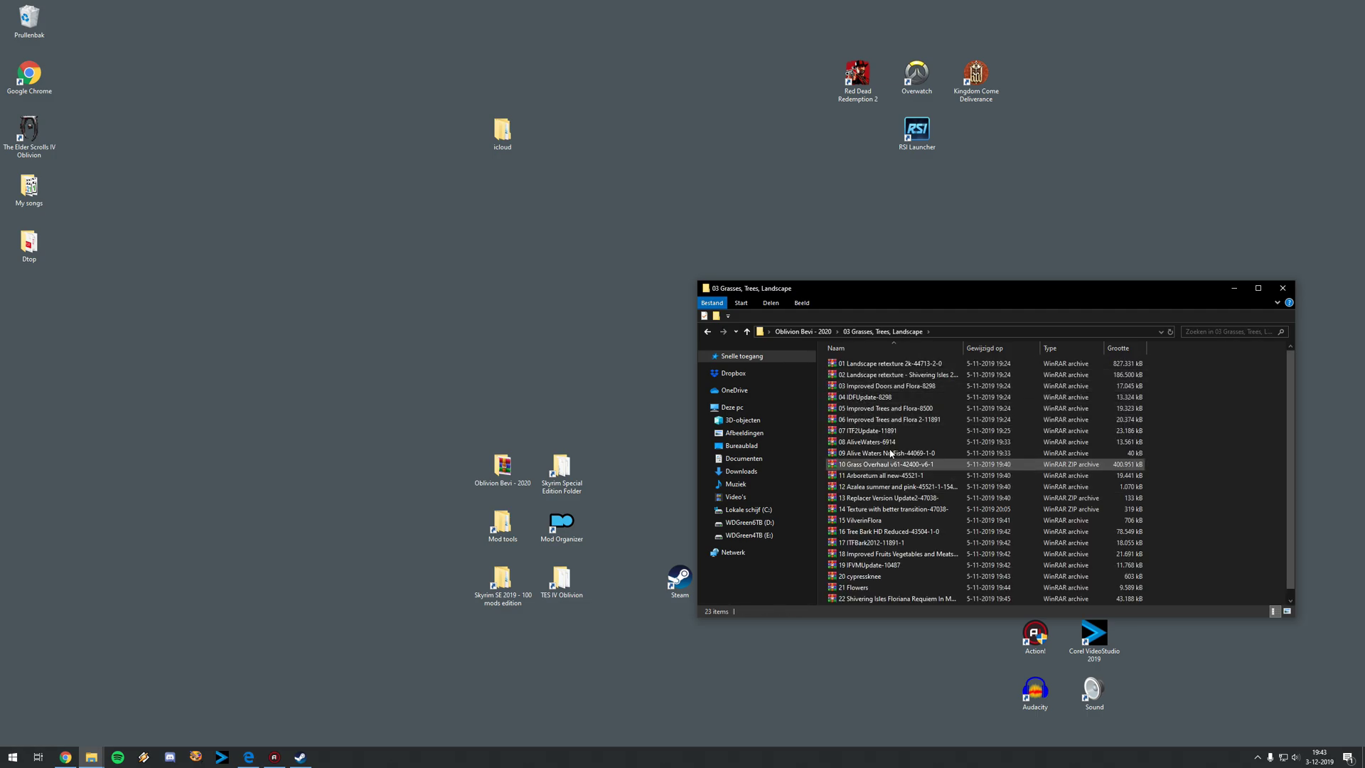
{"action": "key", "text": "alt+Left"}
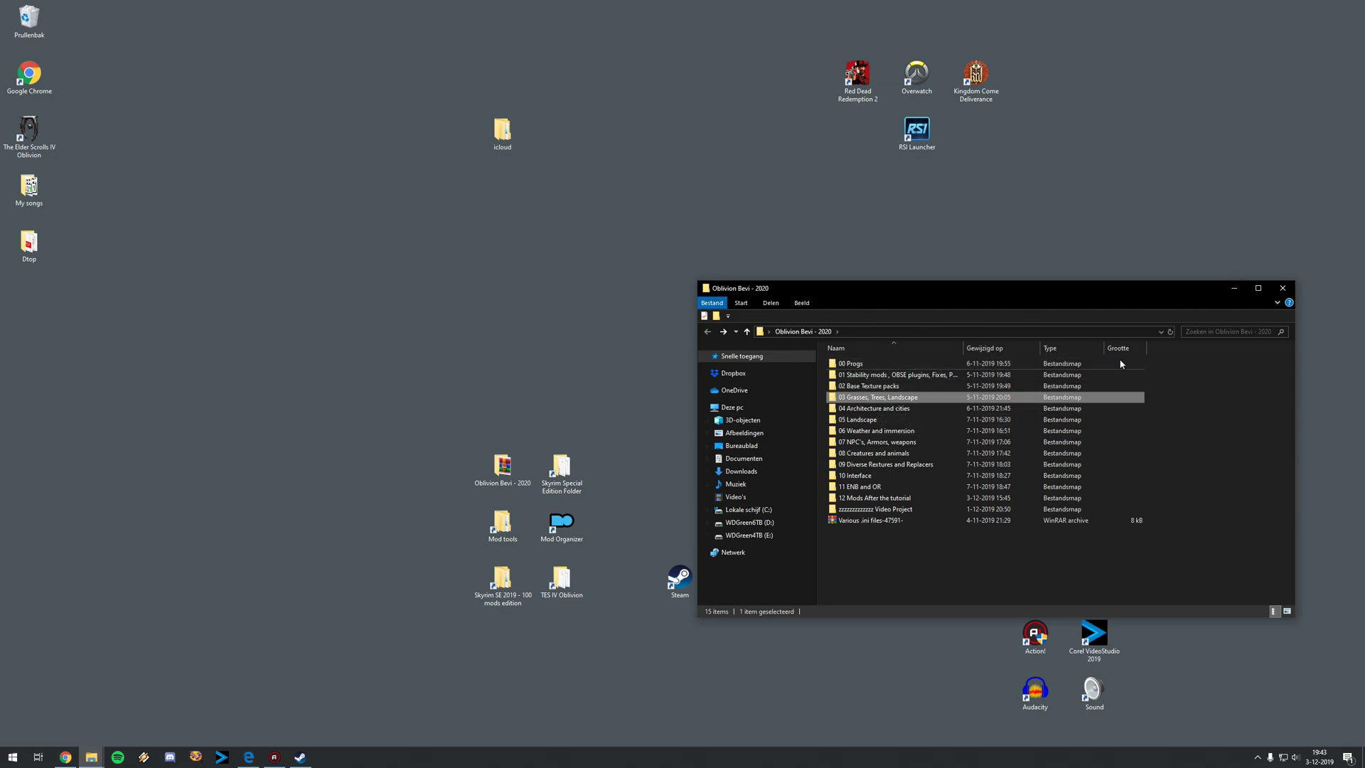
Look through the TES IV Oblivion game folder and the Mod tools folder from the desktop, closing each one
{"action": "left_click", "coordinate": [1235, 292]}
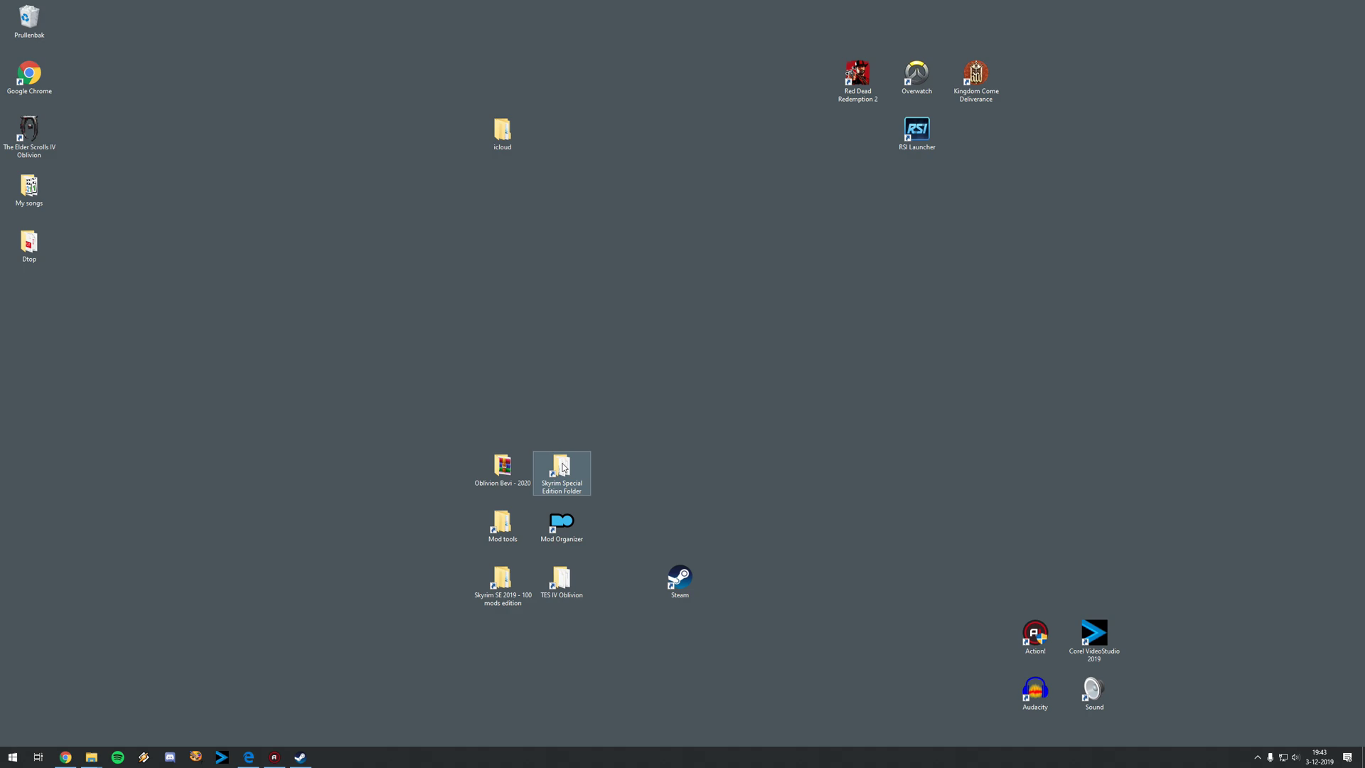
{"action": "double_click", "coordinate": [564, 582]}
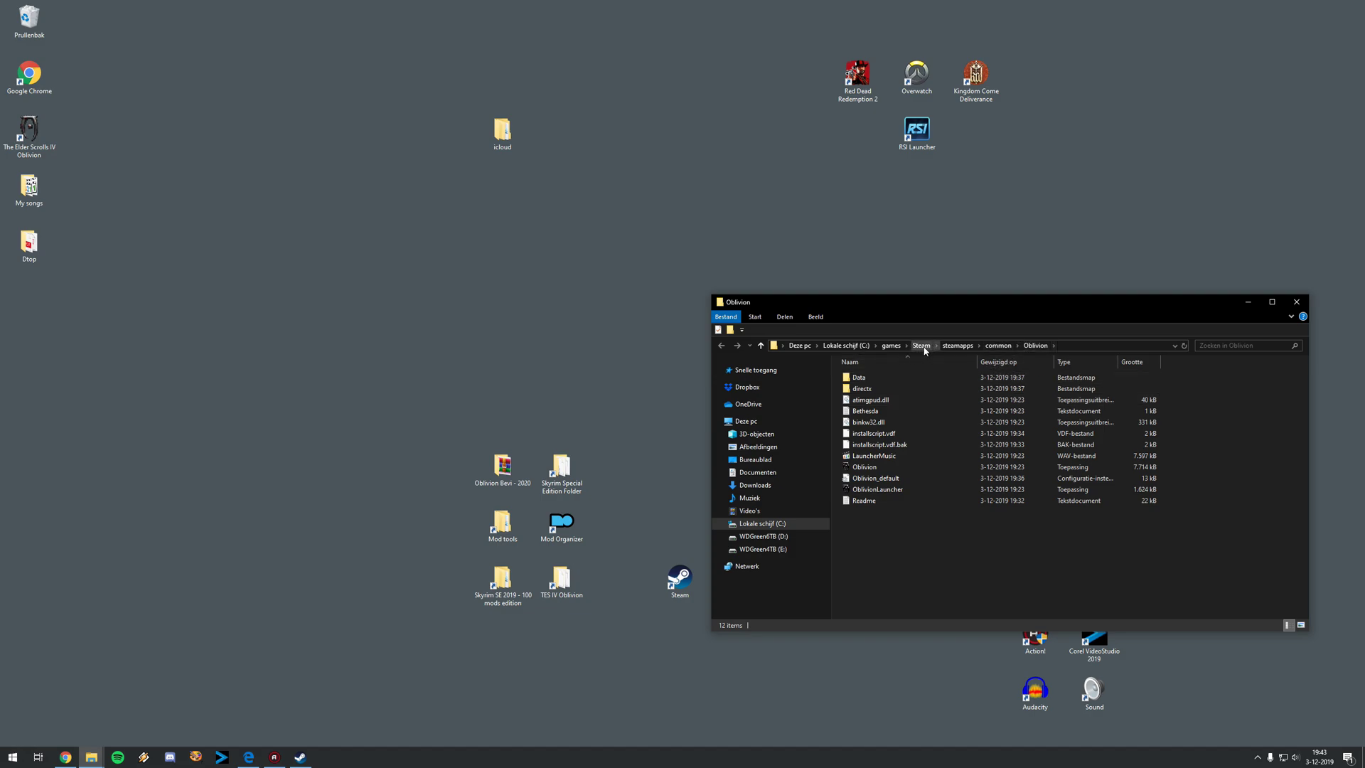
{"action": "left_click", "coordinate": [1300, 307]}
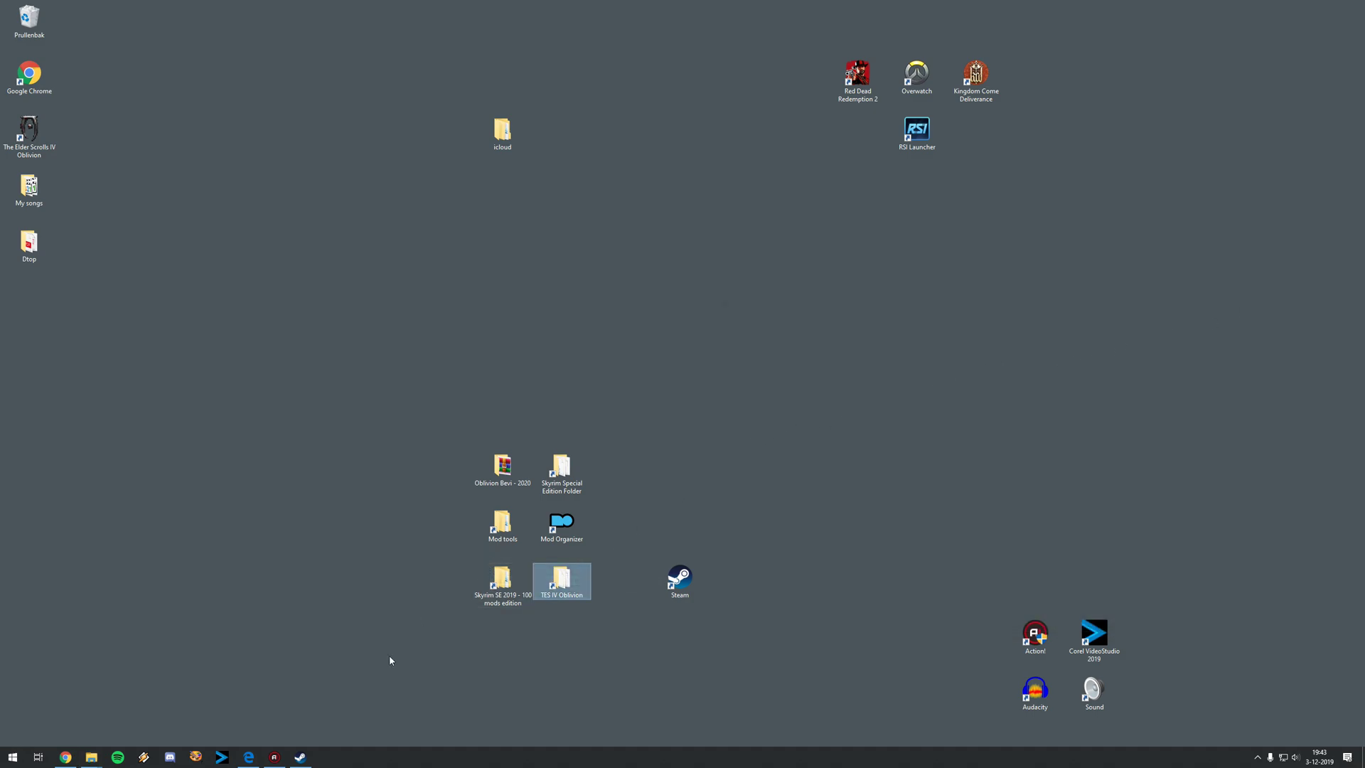
{"action": "double_click", "coordinate": [502, 524]}
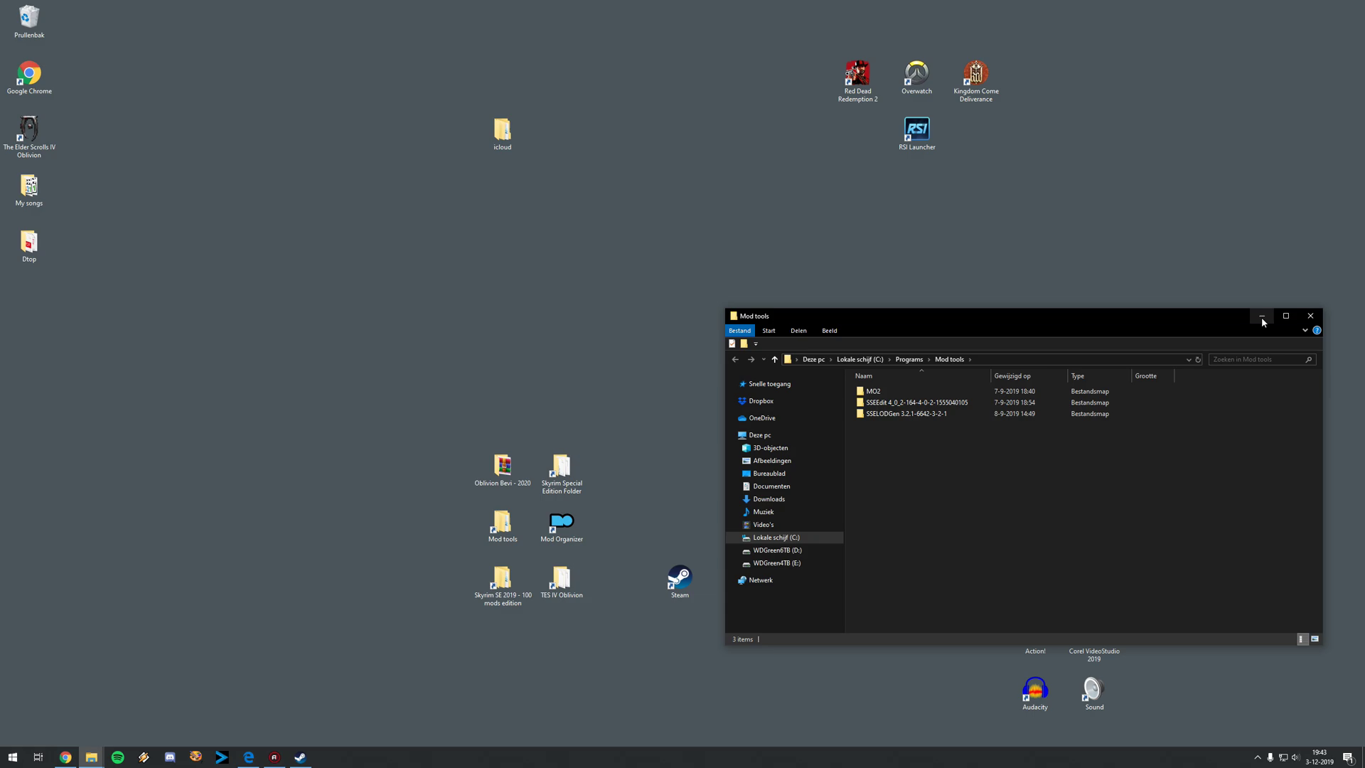
{"action": "left_click", "coordinate": [1308, 318]}
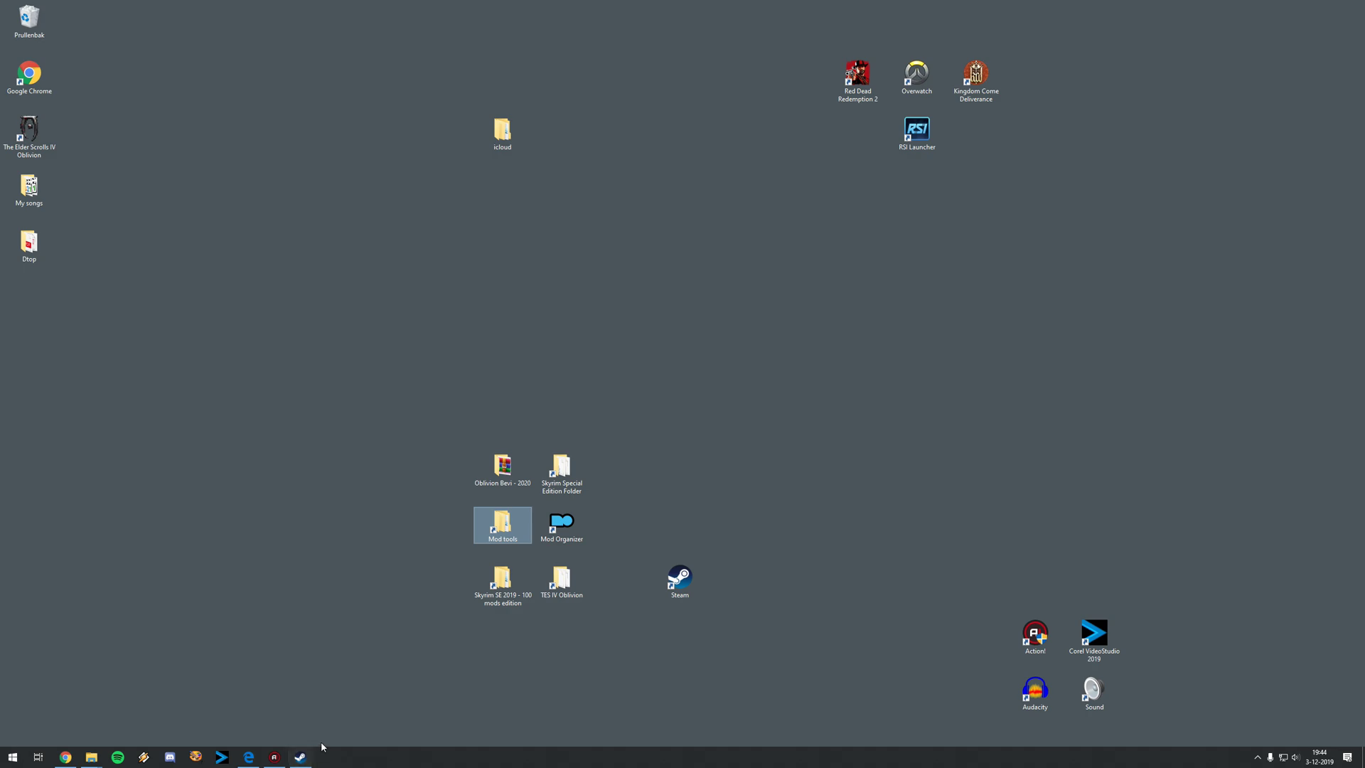
Switch to Chrome, review the modlist's Wrye Bash installation instructions, and return to the desktop
{"action": "left_click", "coordinate": [66, 756]}
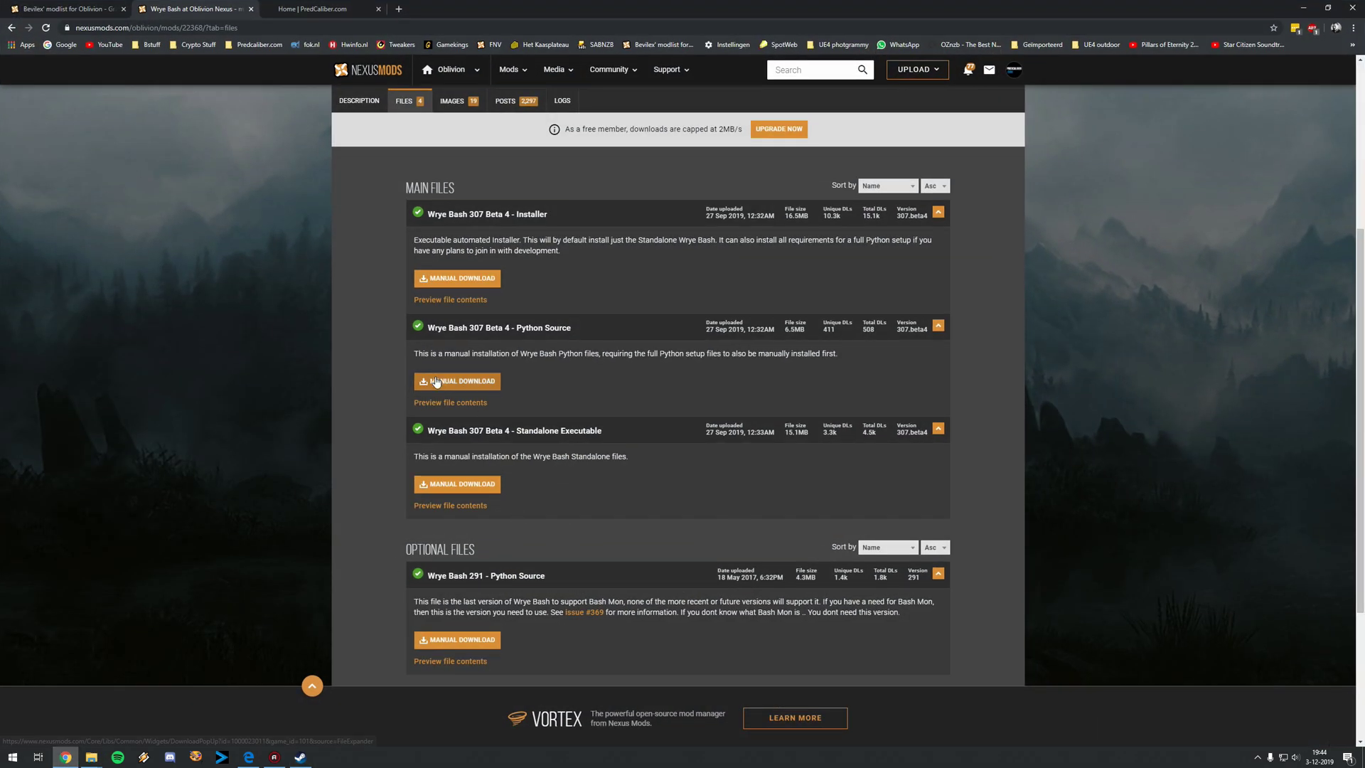
{"action": "left_click", "coordinate": [71, 6]}
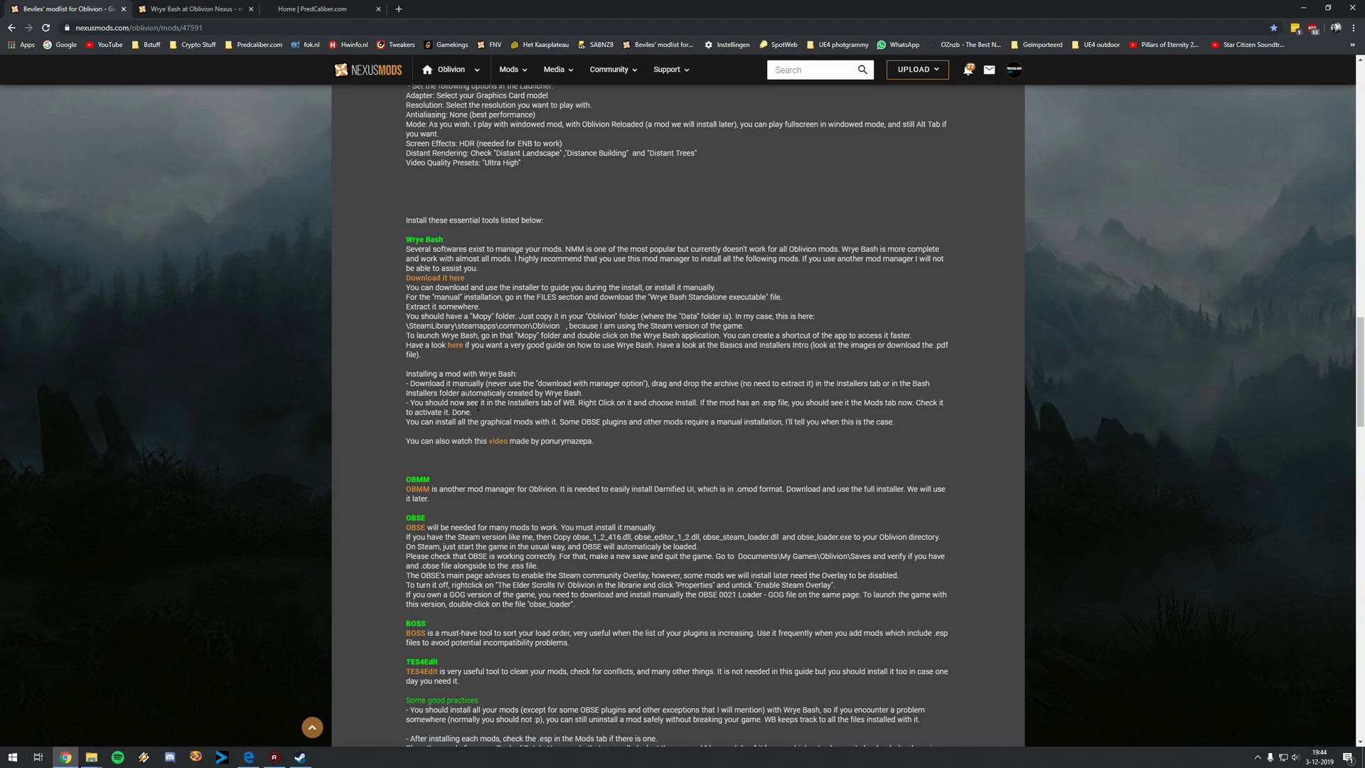
{"action": "scroll", "coordinate": [516, 466], "scroll_direction": "down", "scroll_amount": 3}
{"action": "scroll", "coordinate": [490, 434], "scroll_direction": "up", "scroll_amount": 1}
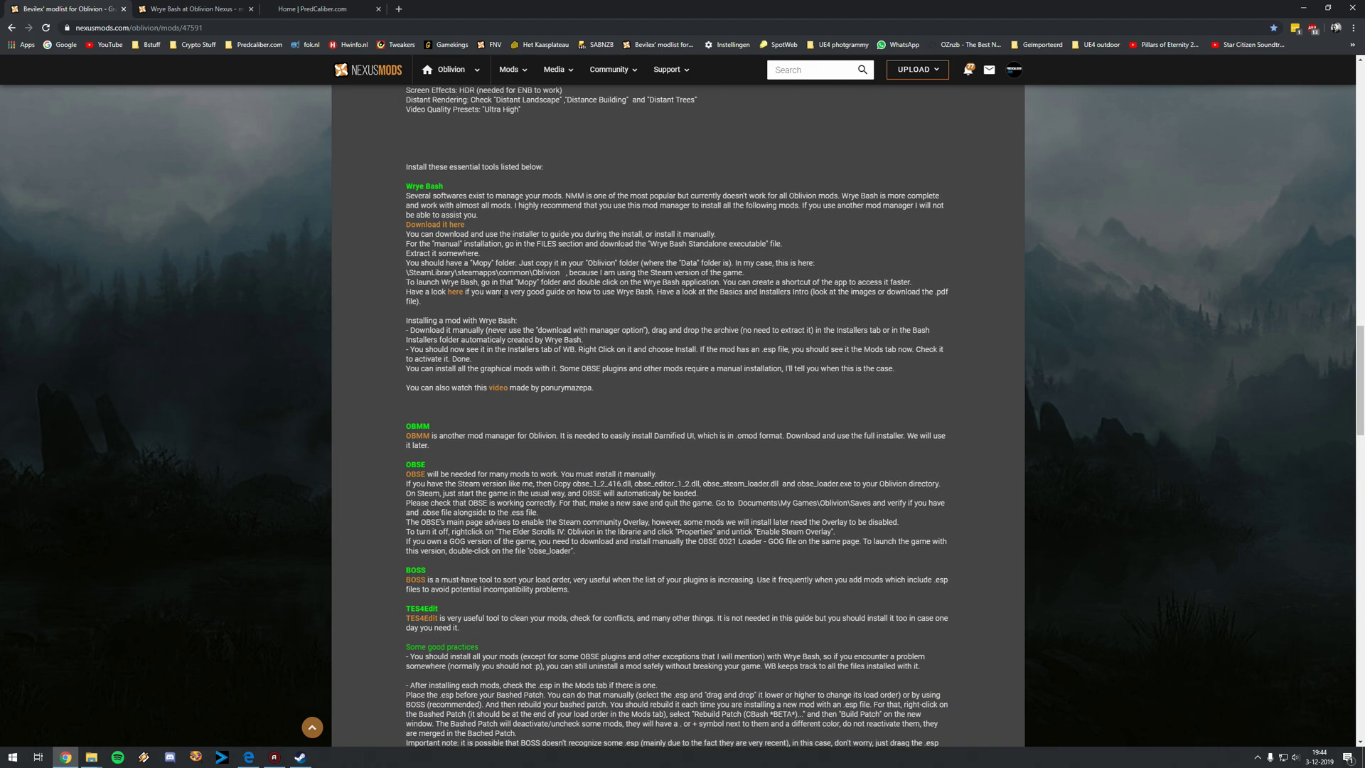
{"action": "scroll", "coordinate": [475, 418], "scroll_direction": "down", "scroll_amount": 1}
{"action": "key", "text": "super+d"}
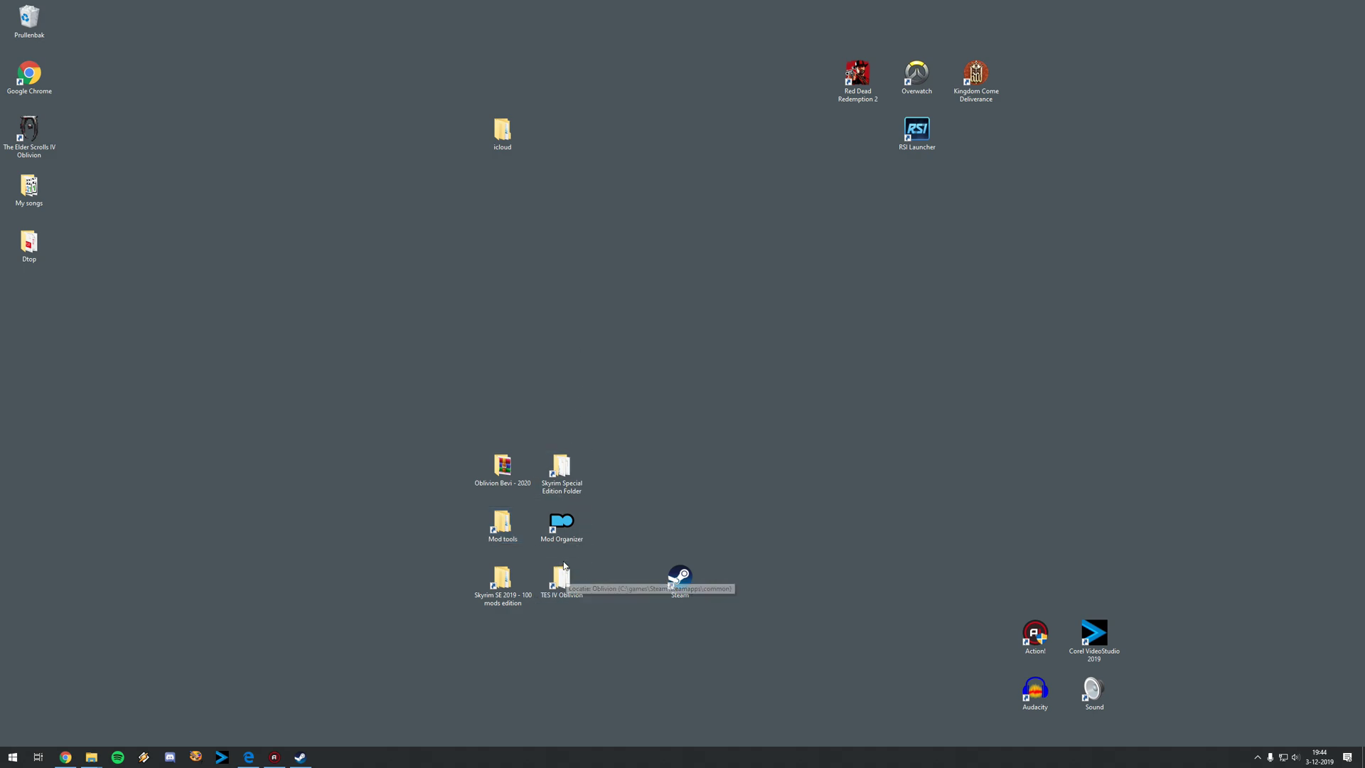
Run the Wrye Bash 307 Beta 4 installer from 00 Progs as administrator and advance to the Elder Scrolls installation locations
{"action": "double_click", "coordinate": [503, 467]}
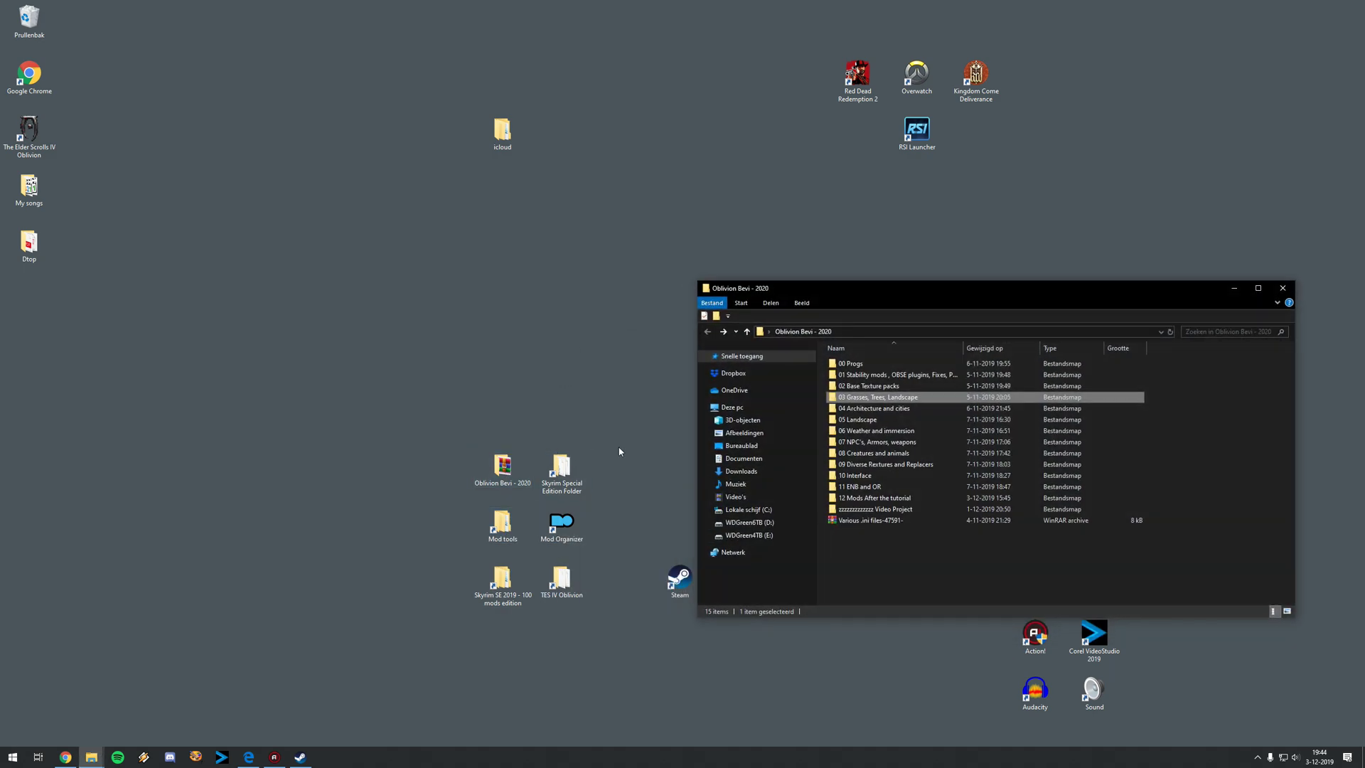
{"action": "double_click", "coordinate": [865, 364]}
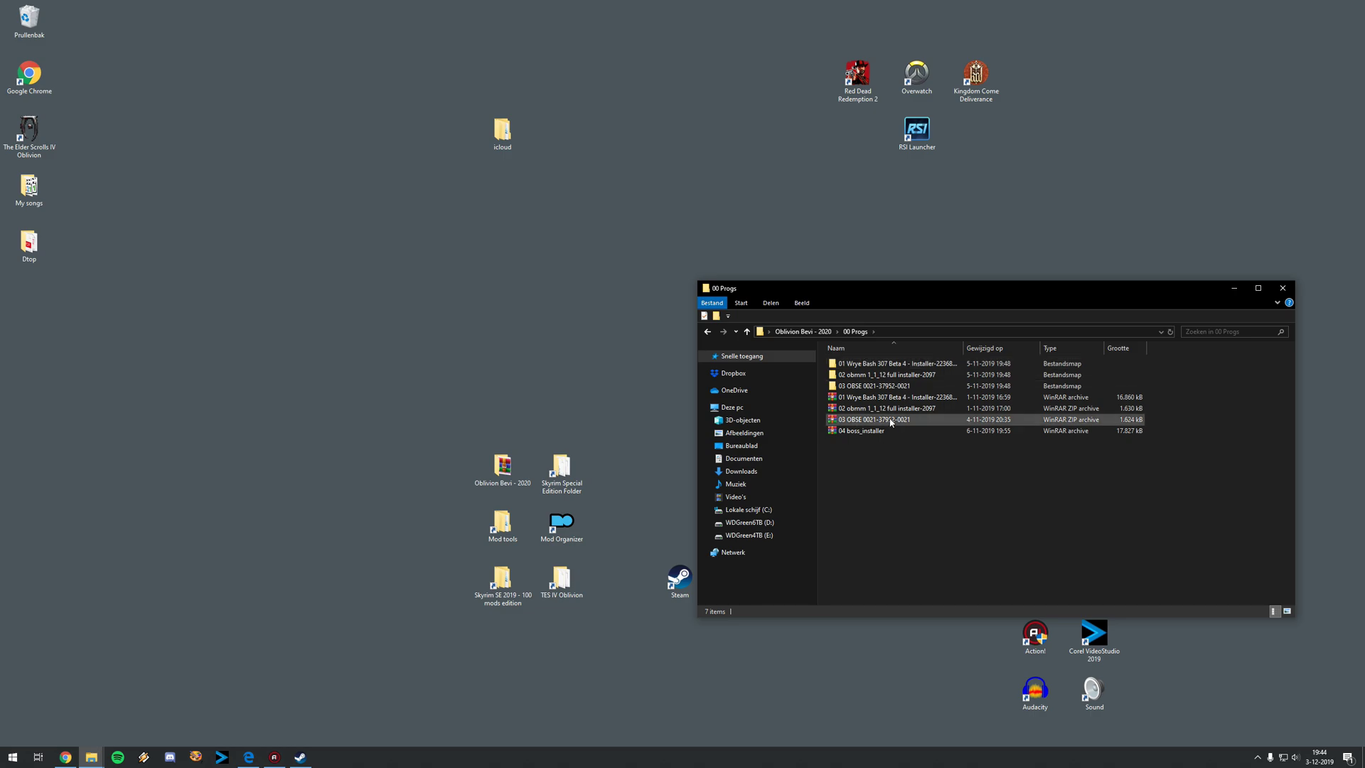
{"action": "double_click", "coordinate": [927, 365]}
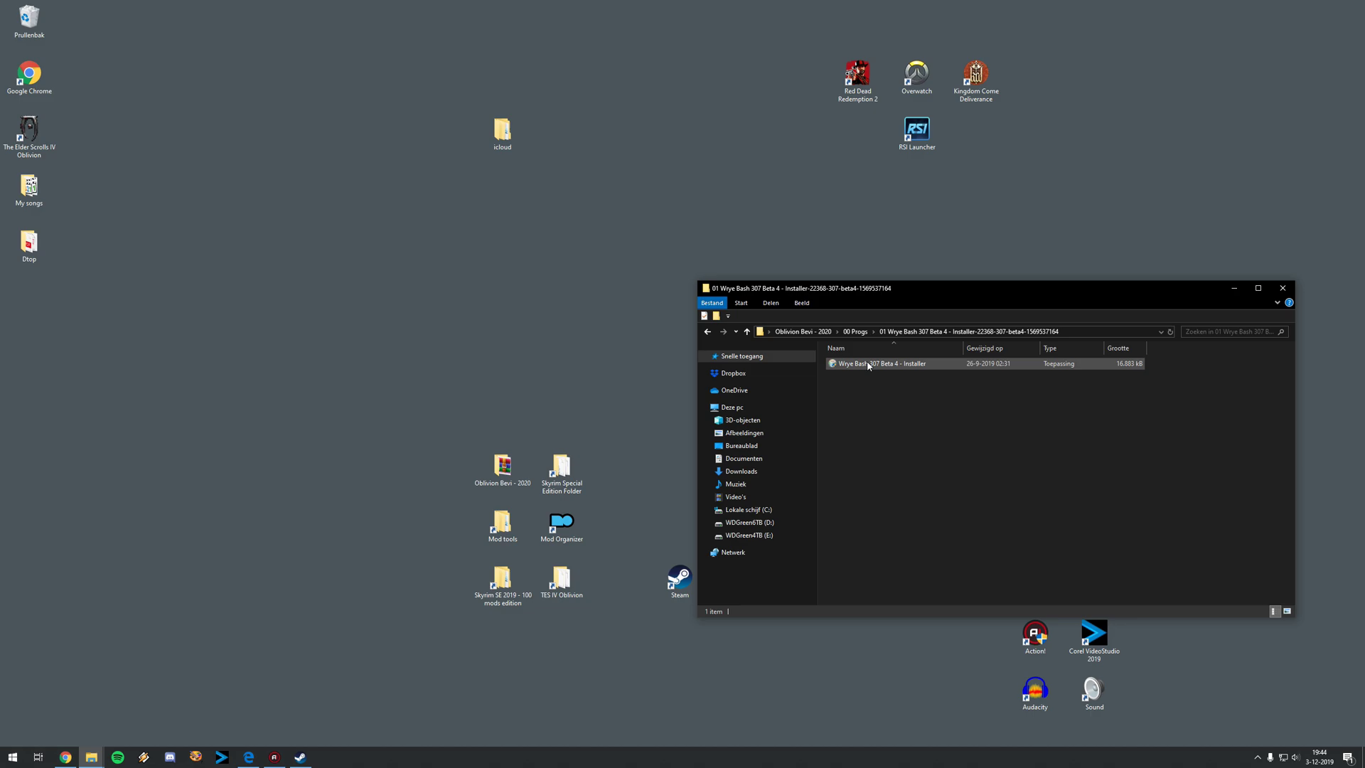
{"action": "left_click", "coordinate": [868, 365]}
{"action": "right_click", "coordinate": [868, 366]}
{"action": "left_click", "coordinate": [901, 383]}
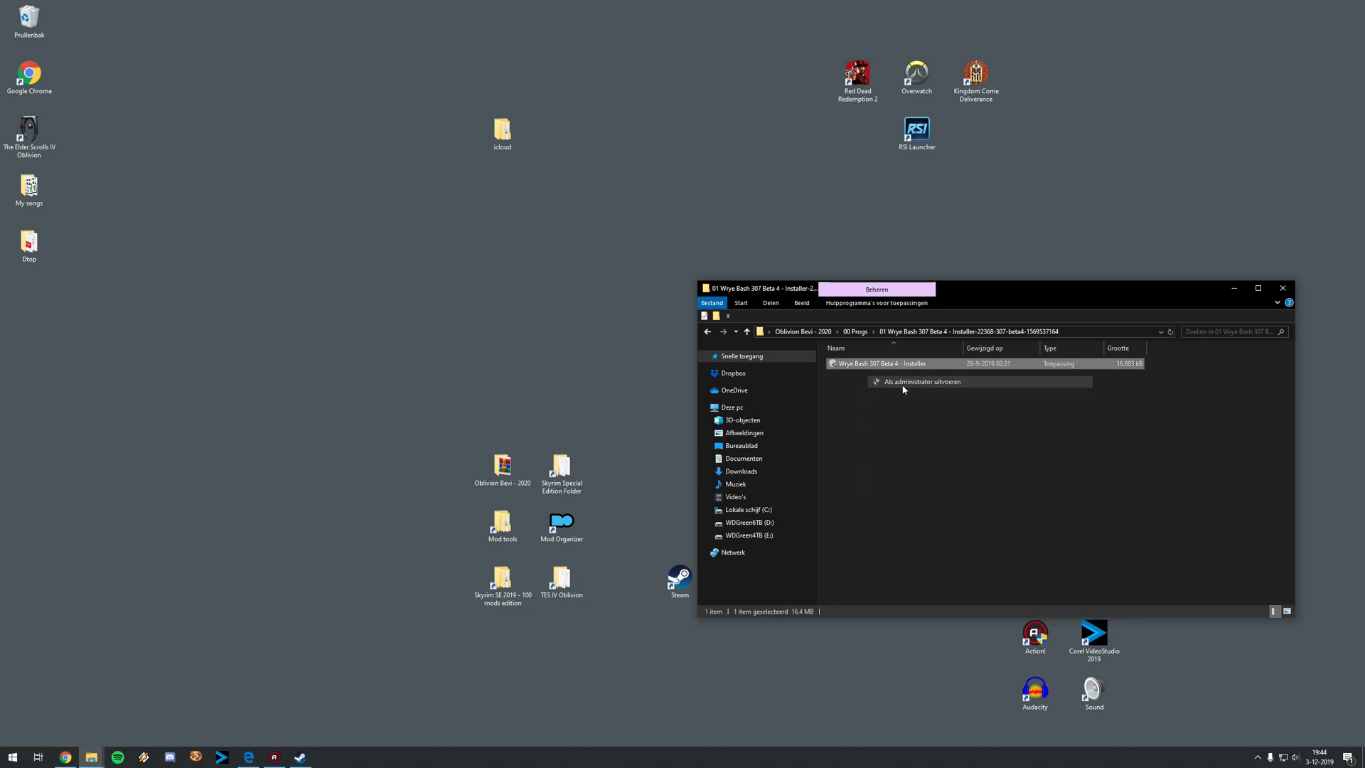
{"action": "left_click", "coordinate": [741, 462]}
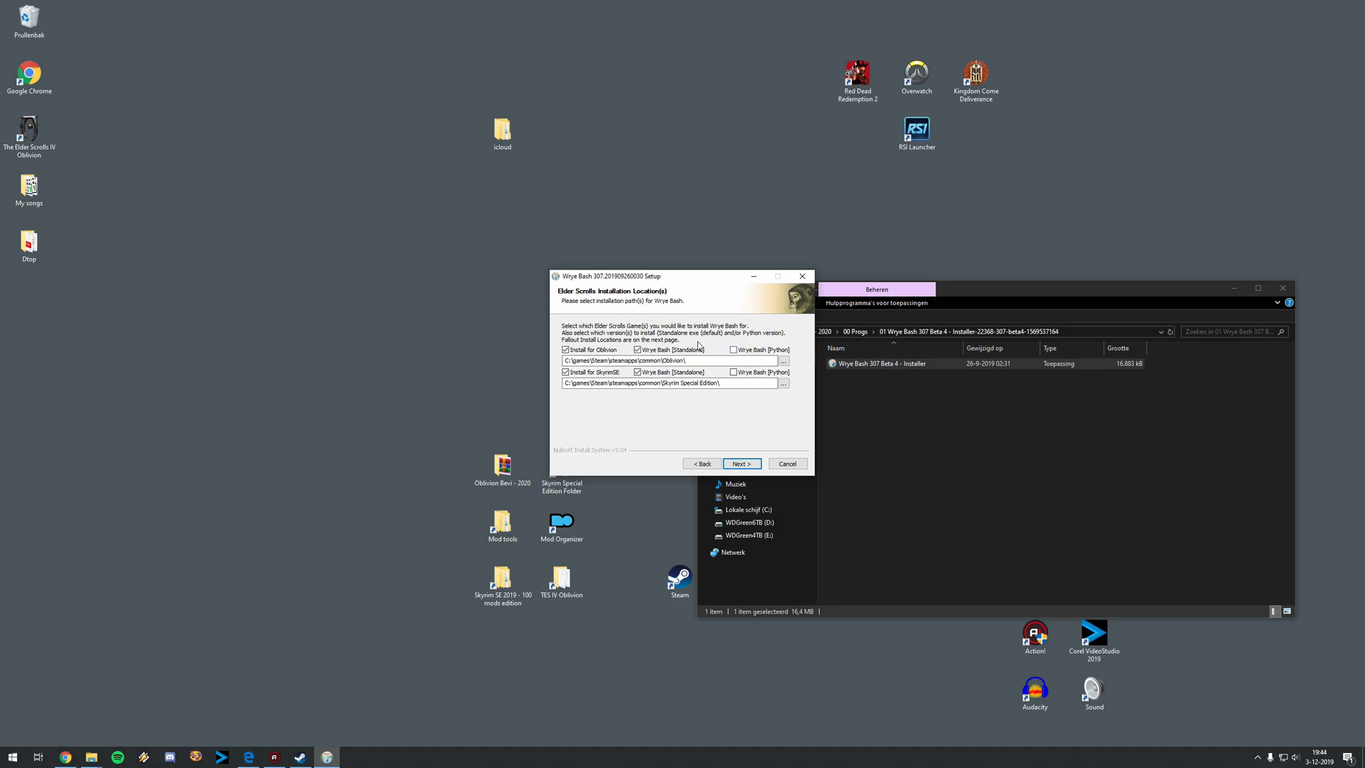
Deselect SkyrimSE and its Standalone version so Wrye Bash Standalone installs only for Oblivion, and continue the setup
{"action": "left_click", "coordinate": [75, 757]}
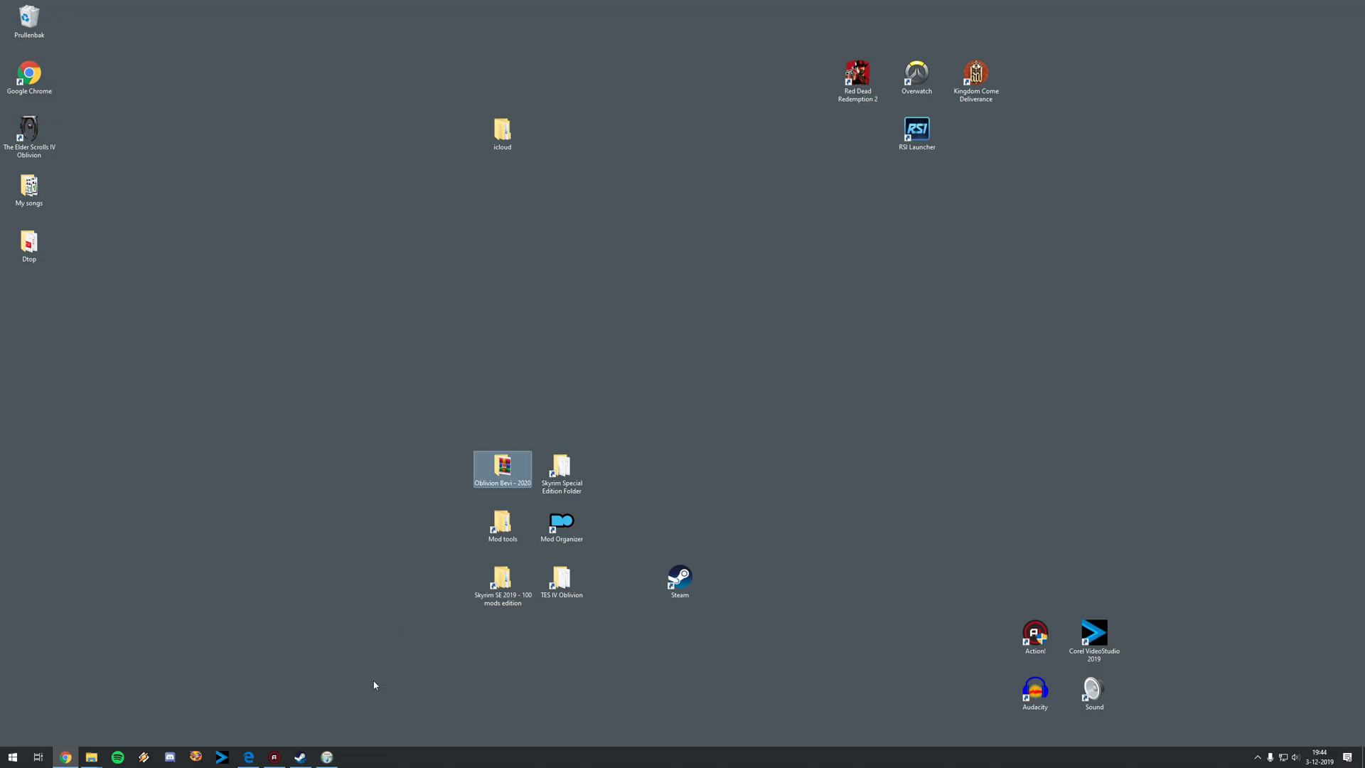
{"action": "left_click", "coordinate": [327, 757]}
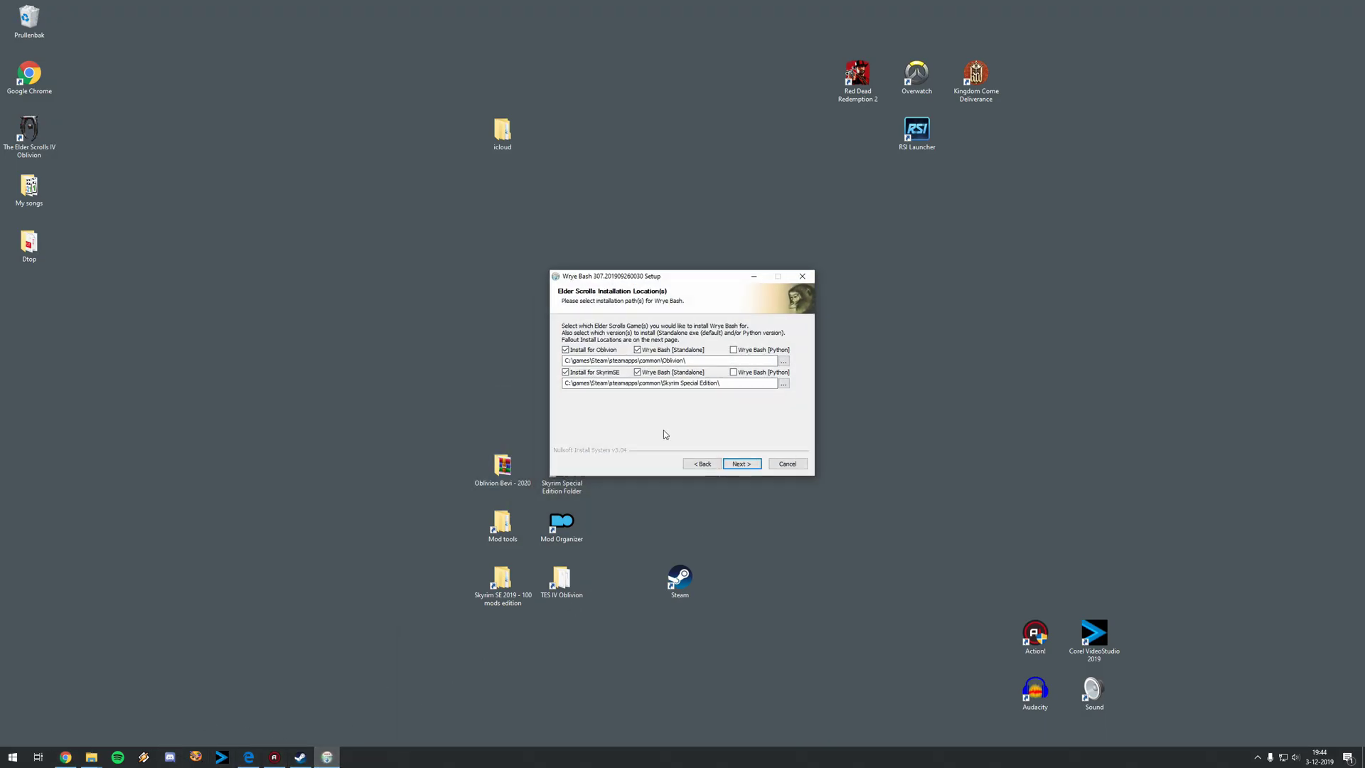
{"action": "left_click", "coordinate": [566, 372]}
{"action": "left_click", "coordinate": [638, 372]}
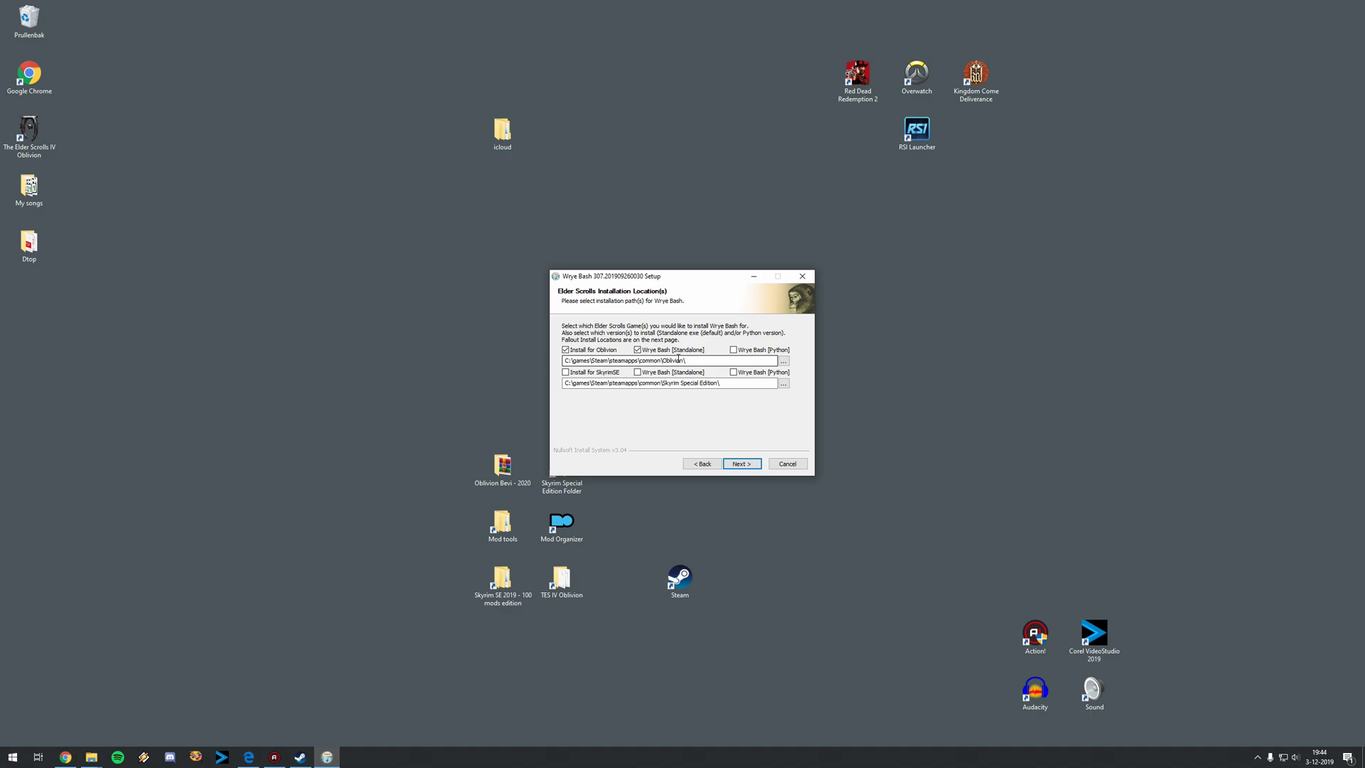
{"action": "left_click", "coordinate": [743, 465]}
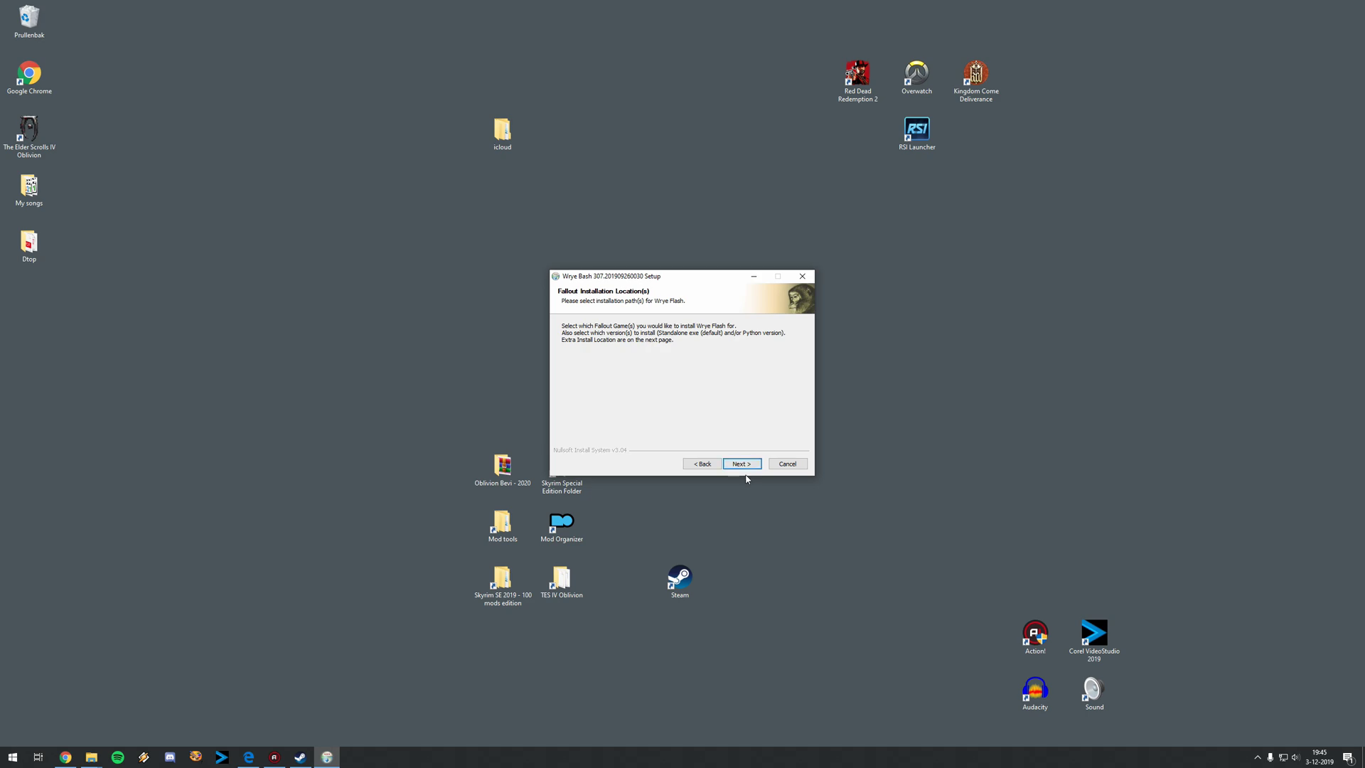
Install Wrye Bash with Start Menu shortcuts and no extra locations, and close the setup with Oblivion selected to run
{"action": "left_click", "coordinate": [743, 468]}
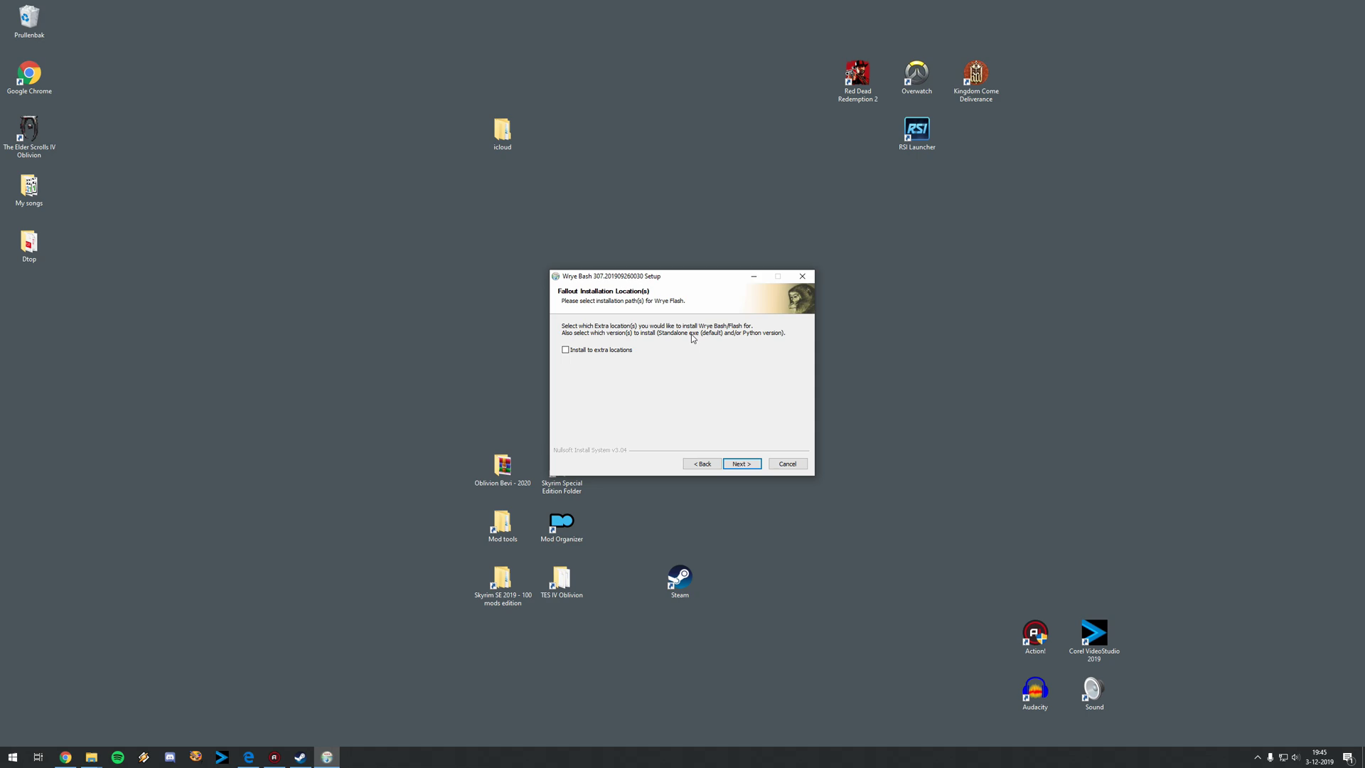
{"action": "left_click", "coordinate": [753, 466]}
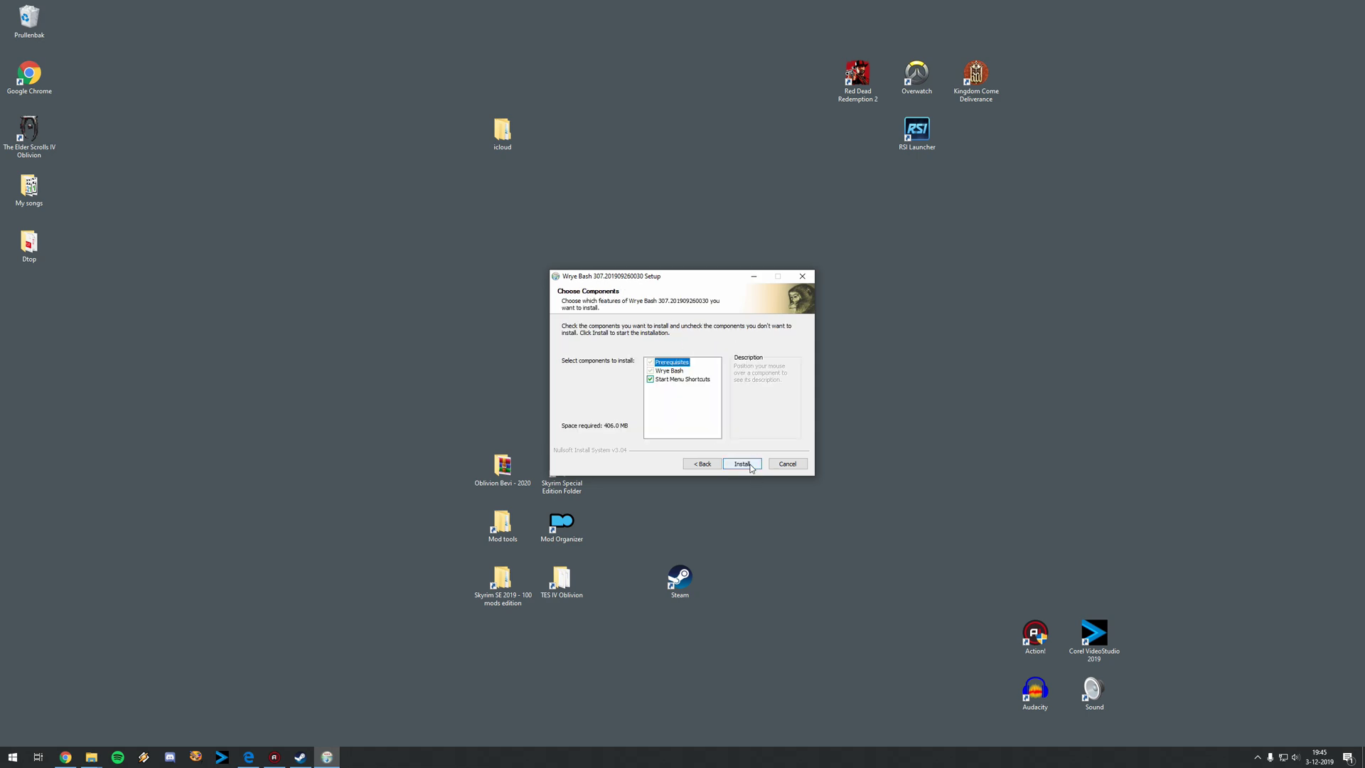
{"action": "left_click", "coordinate": [739, 465]}
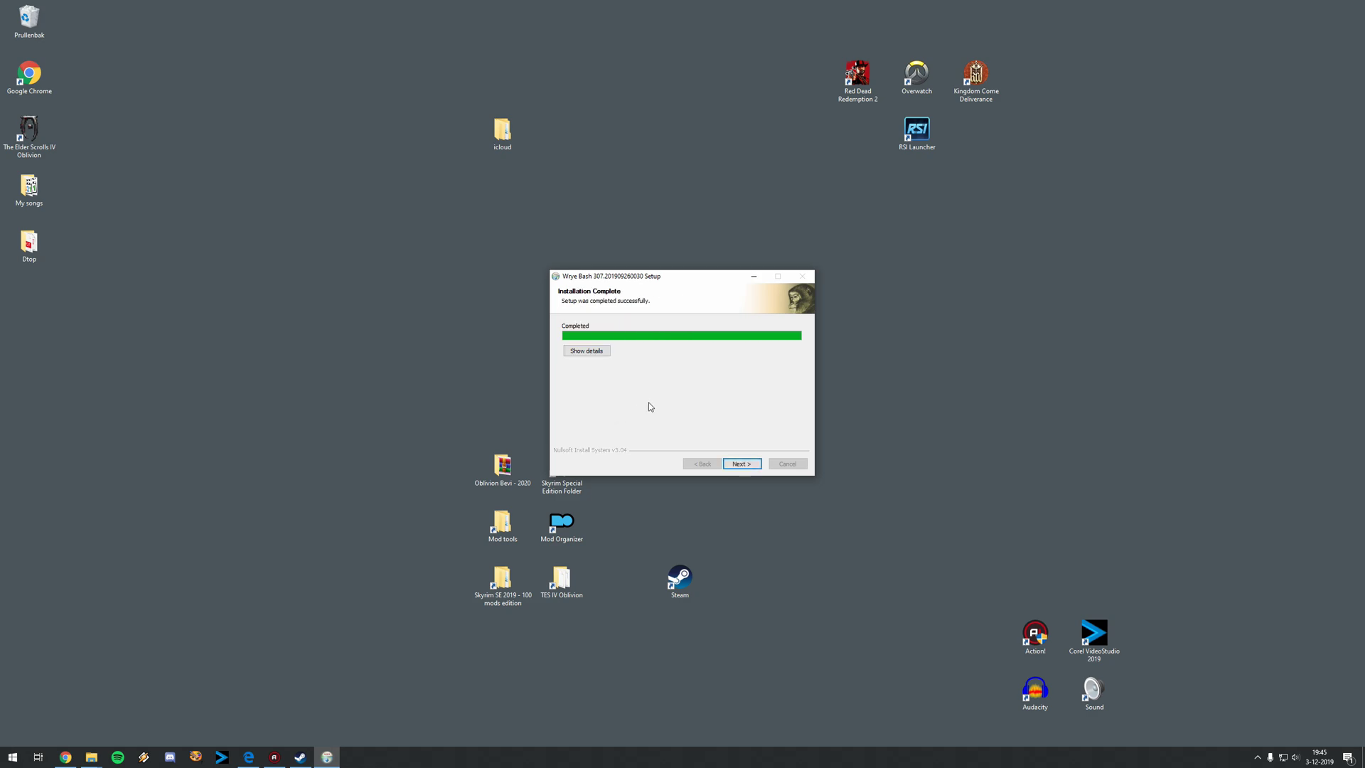
{"action": "left_click", "coordinate": [733, 464]}
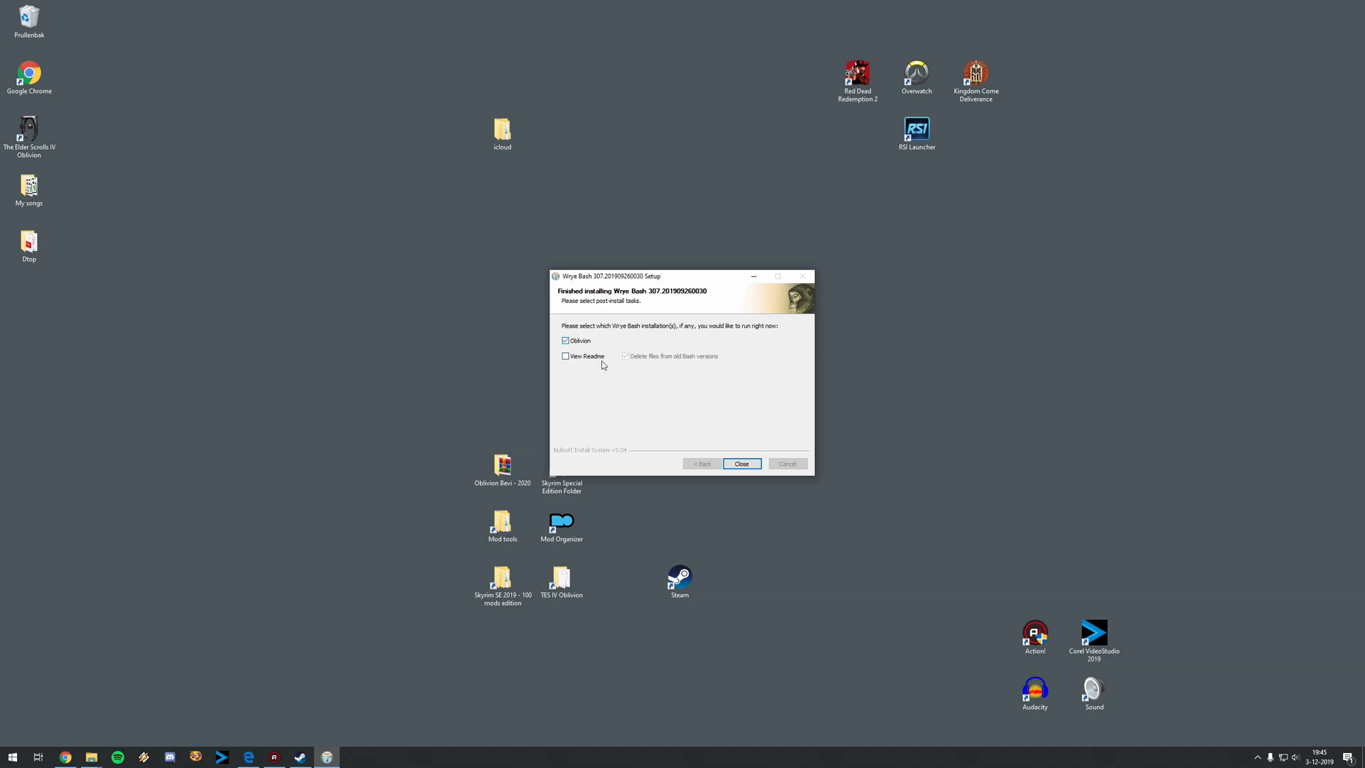
{"action": "left_click", "coordinate": [742, 464]}
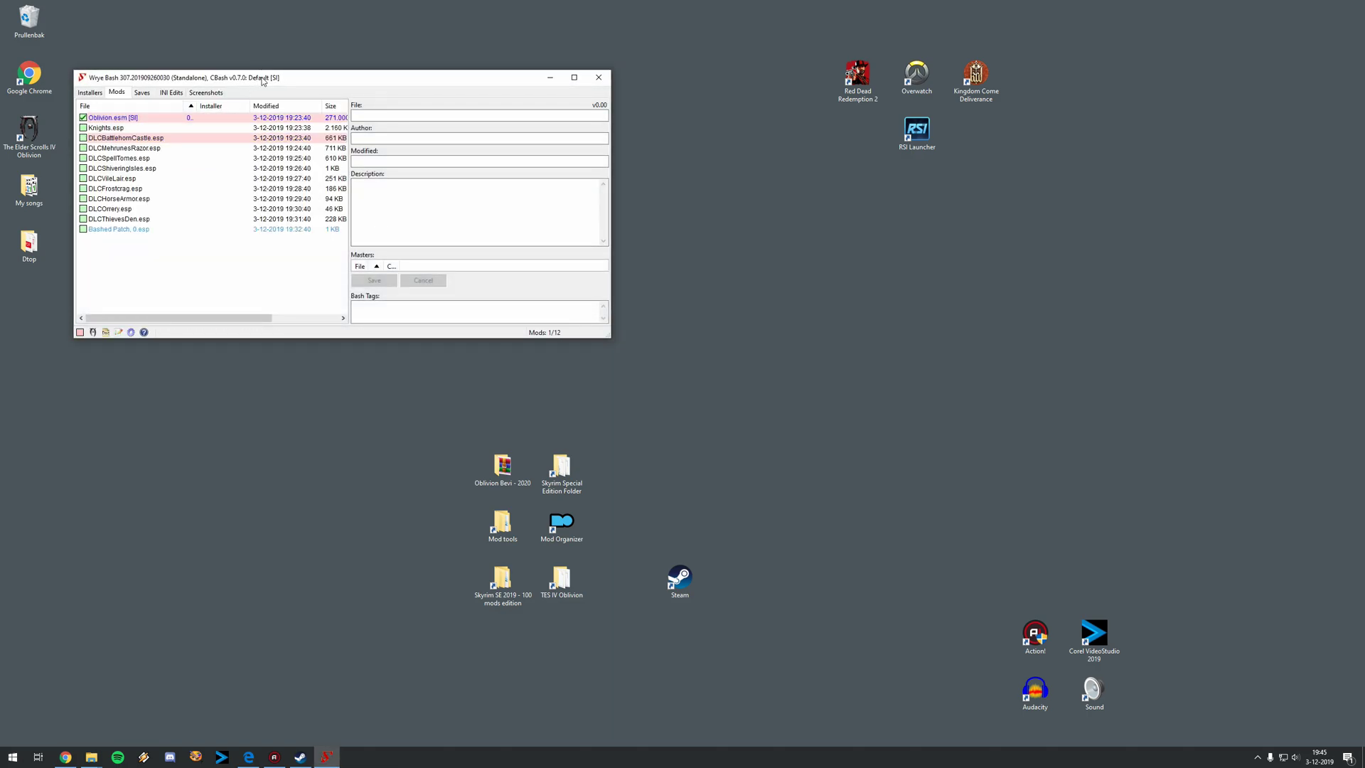
Maximize Wrye Bash, enable Installers and let its data initialize, ending on the Installers view
{"action": "double_click", "coordinate": [262, 80]}
{"action": "left_click", "coordinate": [23, 20]}
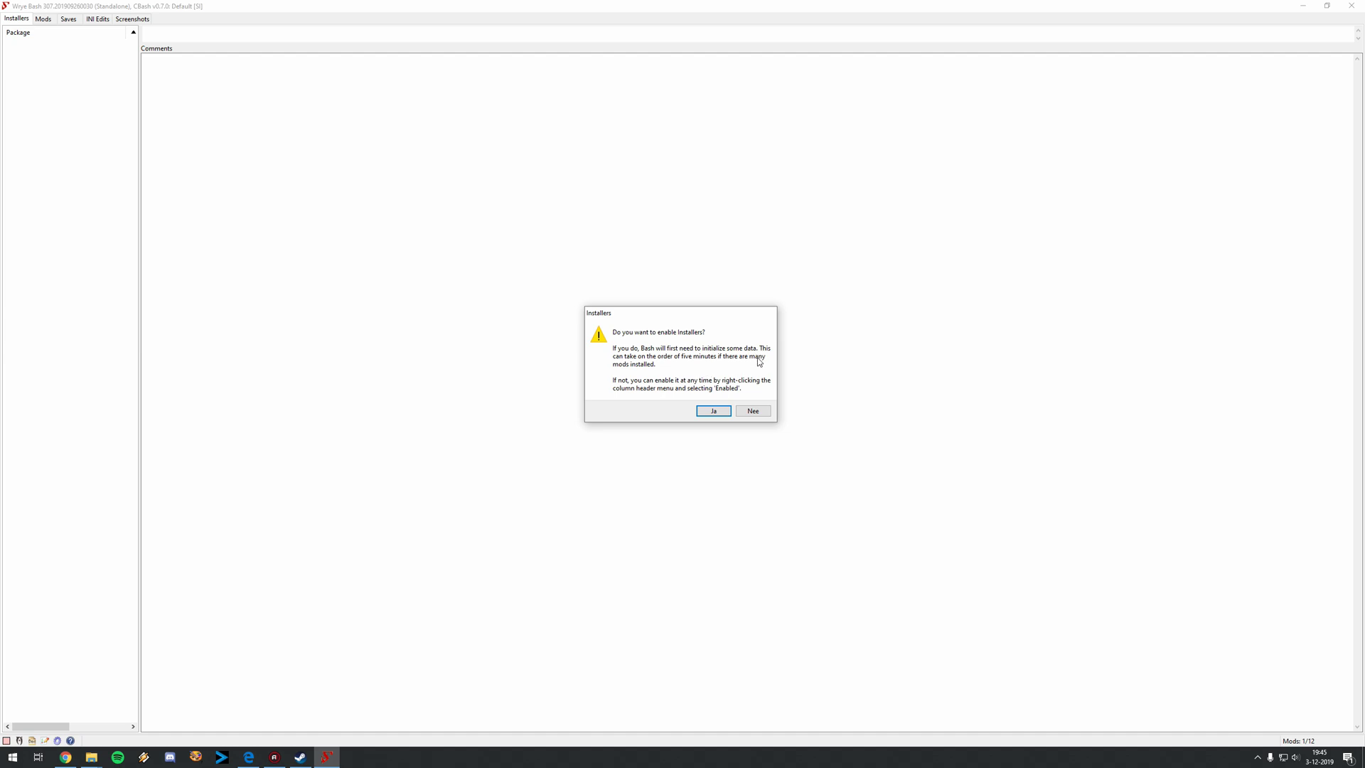
{"action": "left_click", "coordinate": [714, 410]}
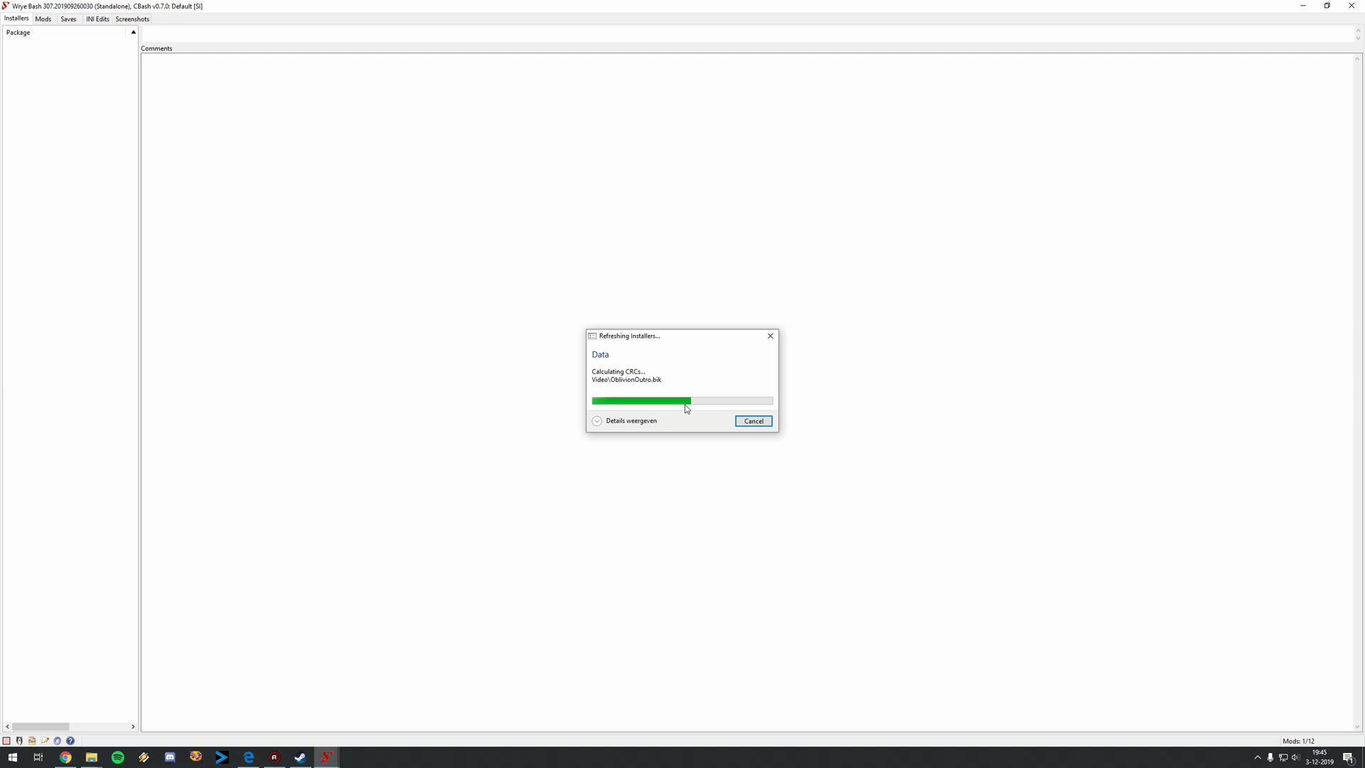
{"action": "left_click", "coordinate": [44, 19]}
{"action": "left_click", "coordinate": [25, 19]}
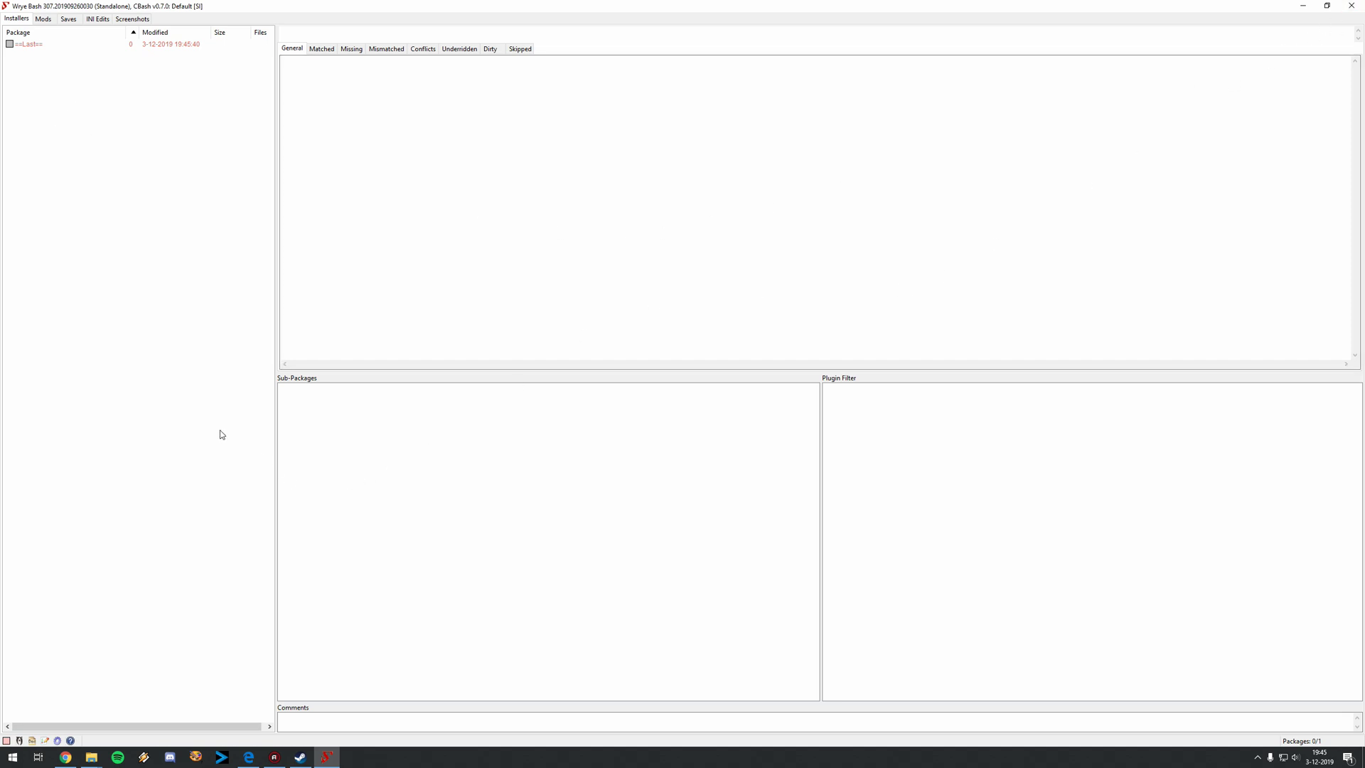
{"action": "left_click", "coordinate": [95, 760]}
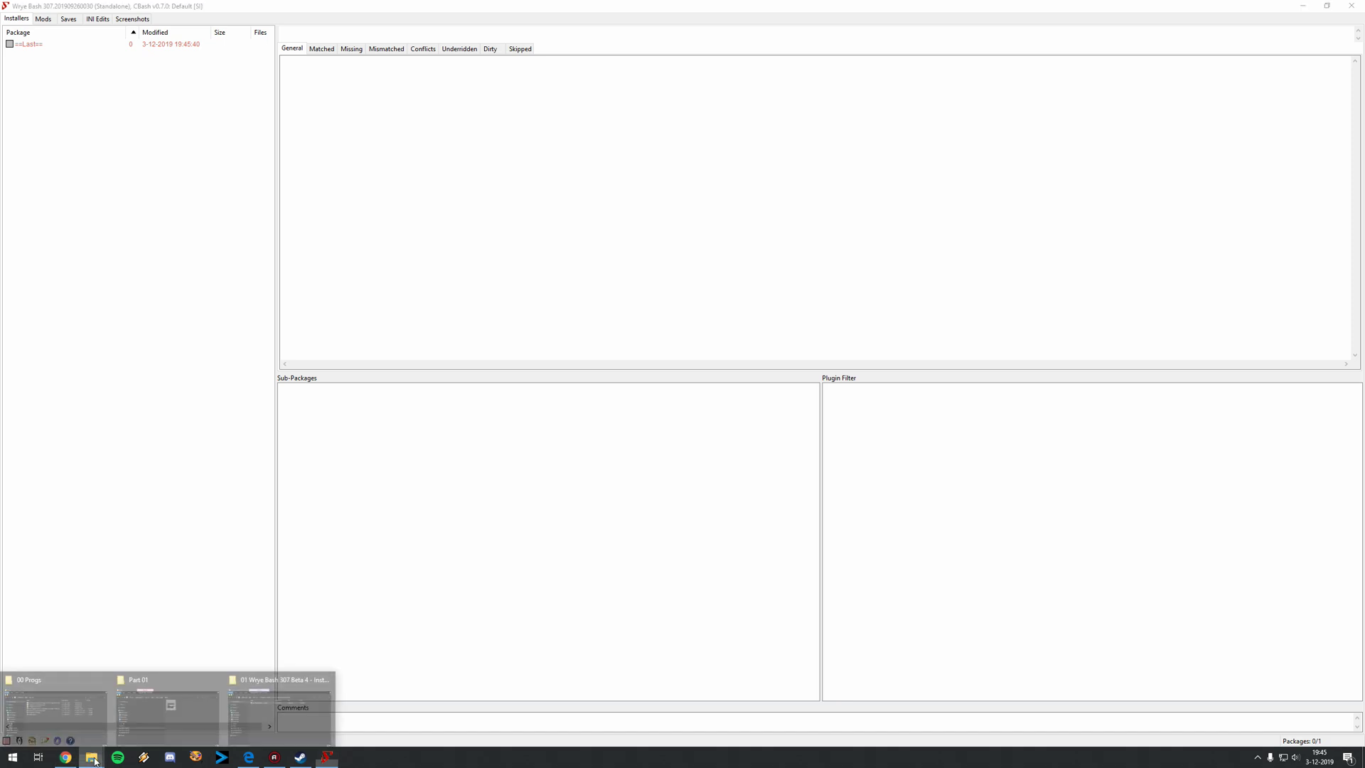
{"action": "left_click", "coordinate": [901, 228]}
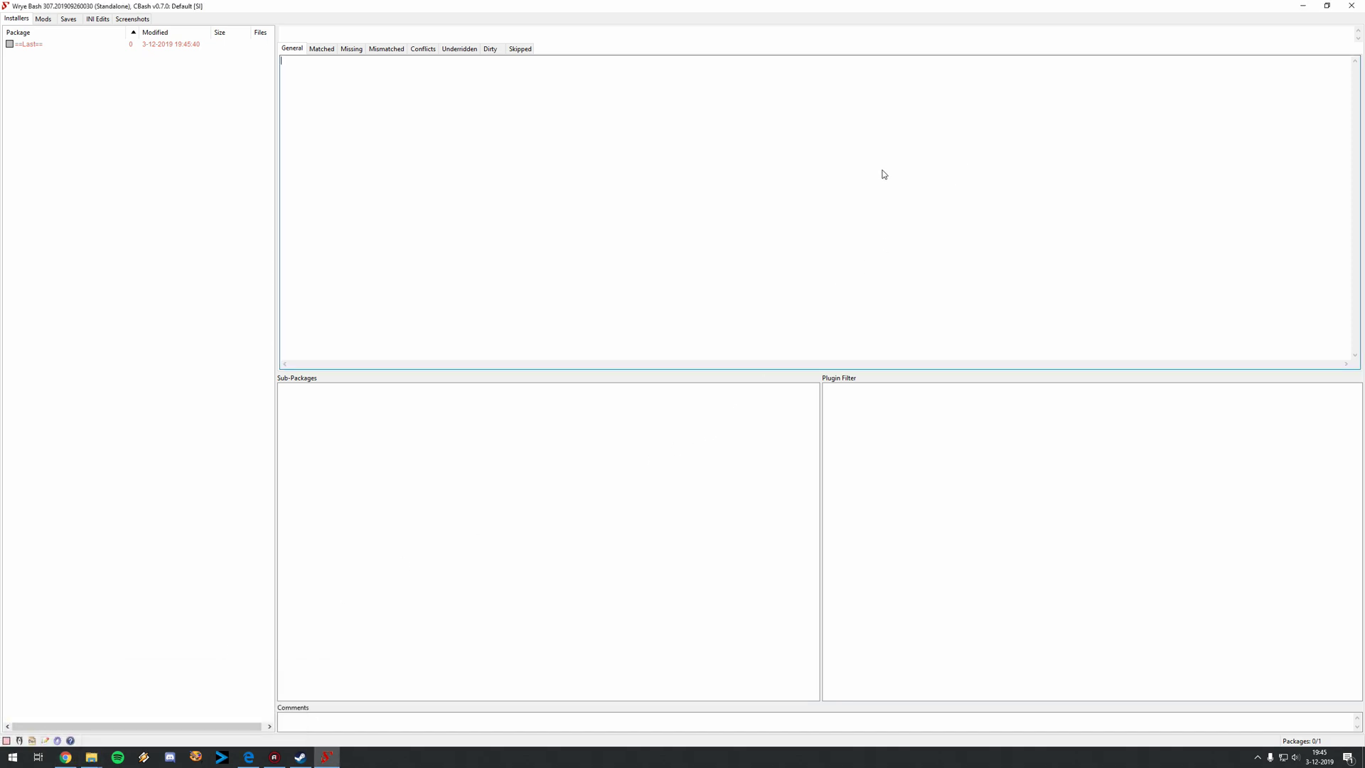
{"action": "left_click", "coordinate": [326, 757]}
{"action": "left_click", "coordinate": [325, 757]}
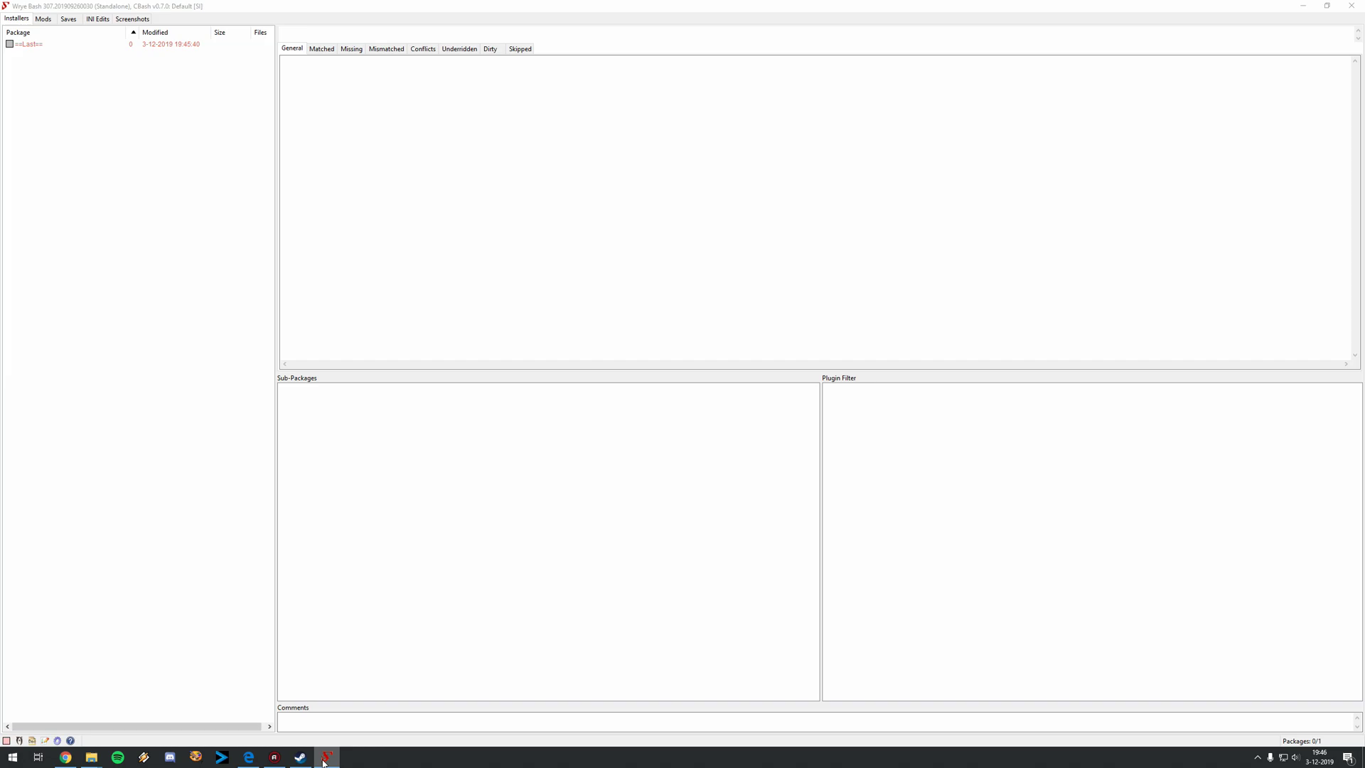
Return to the modlist in Chrome, open the OBSE link in a new tab, and review its main files
{"action": "left_click", "coordinate": [325, 757]}
{"action": "left_click", "coordinate": [66, 757]}
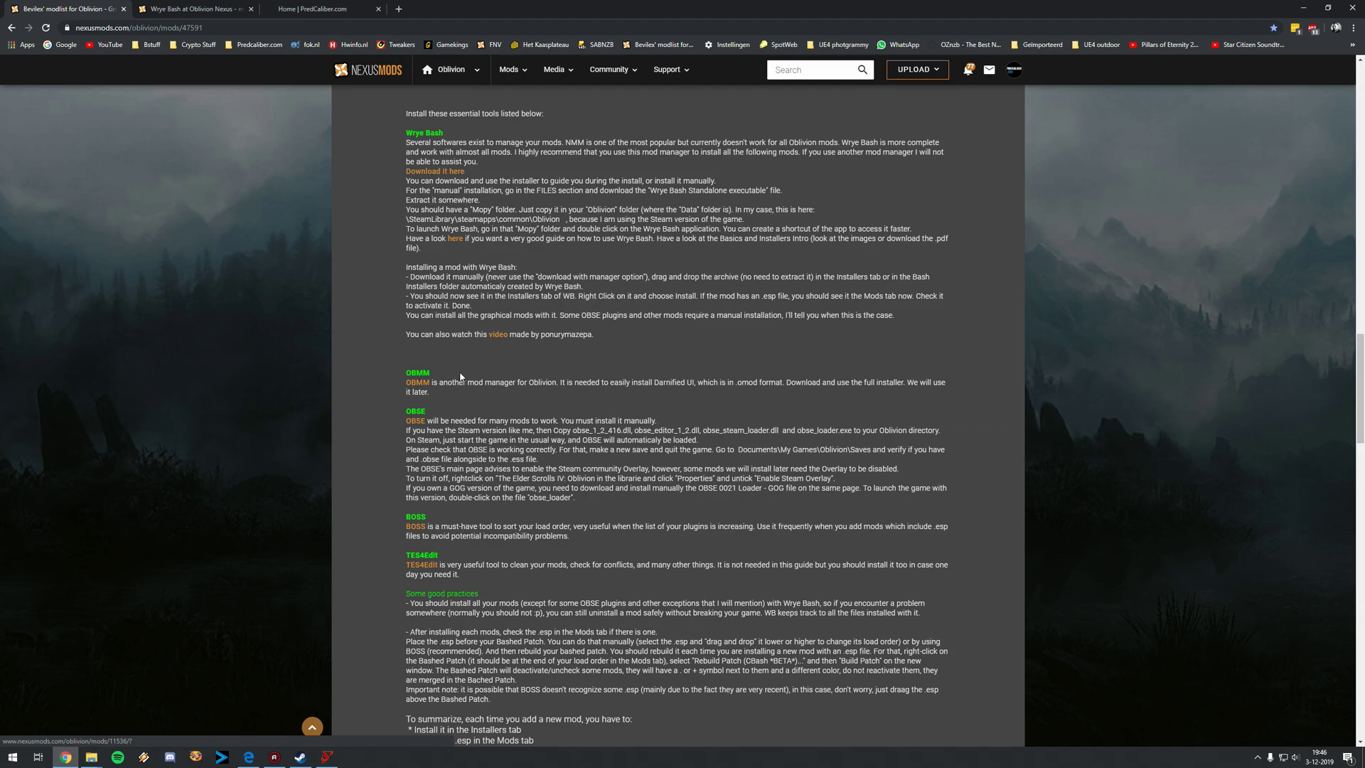
{"action": "scroll", "coordinate": [658, 393], "scroll_direction": "down", "scroll_amount": 1}
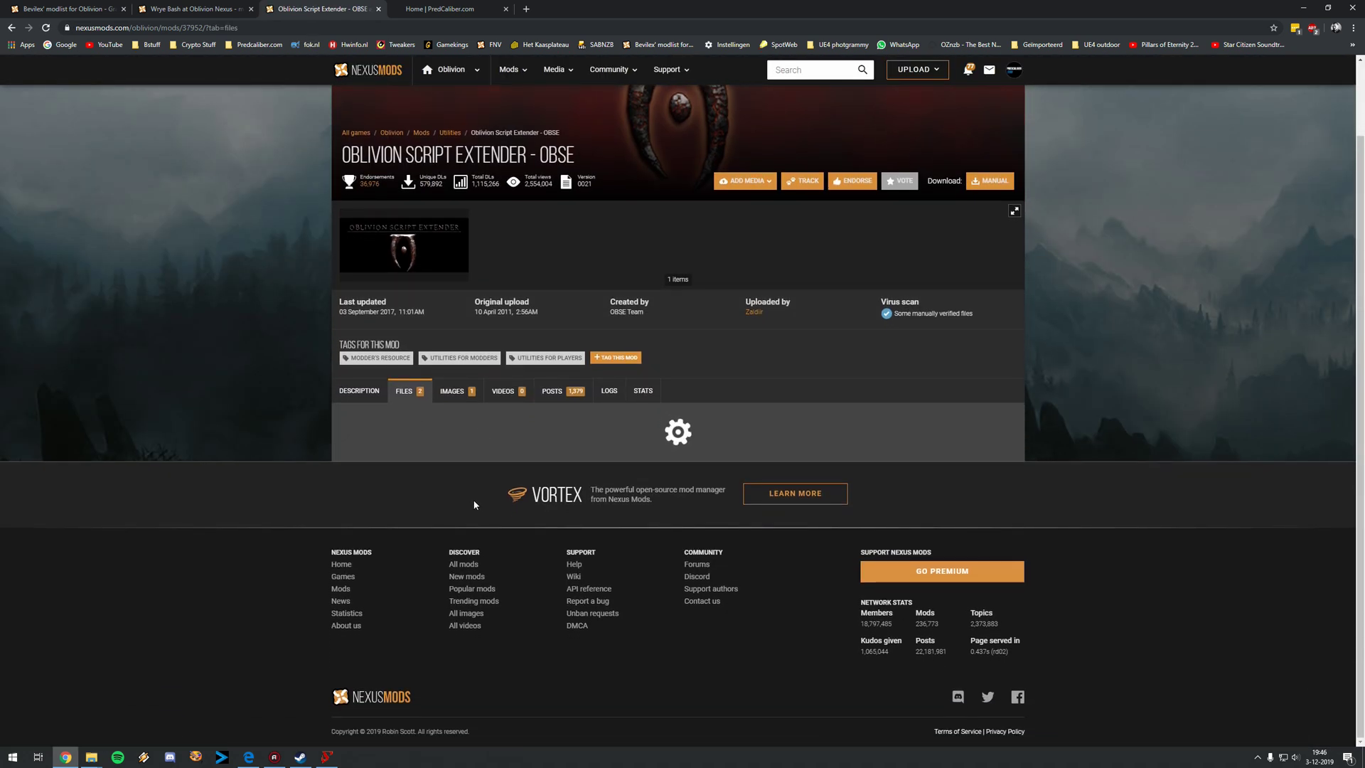
{"action": "scroll", "coordinate": [469, 497], "scroll_direction": "down", "scroll_amount": 4}
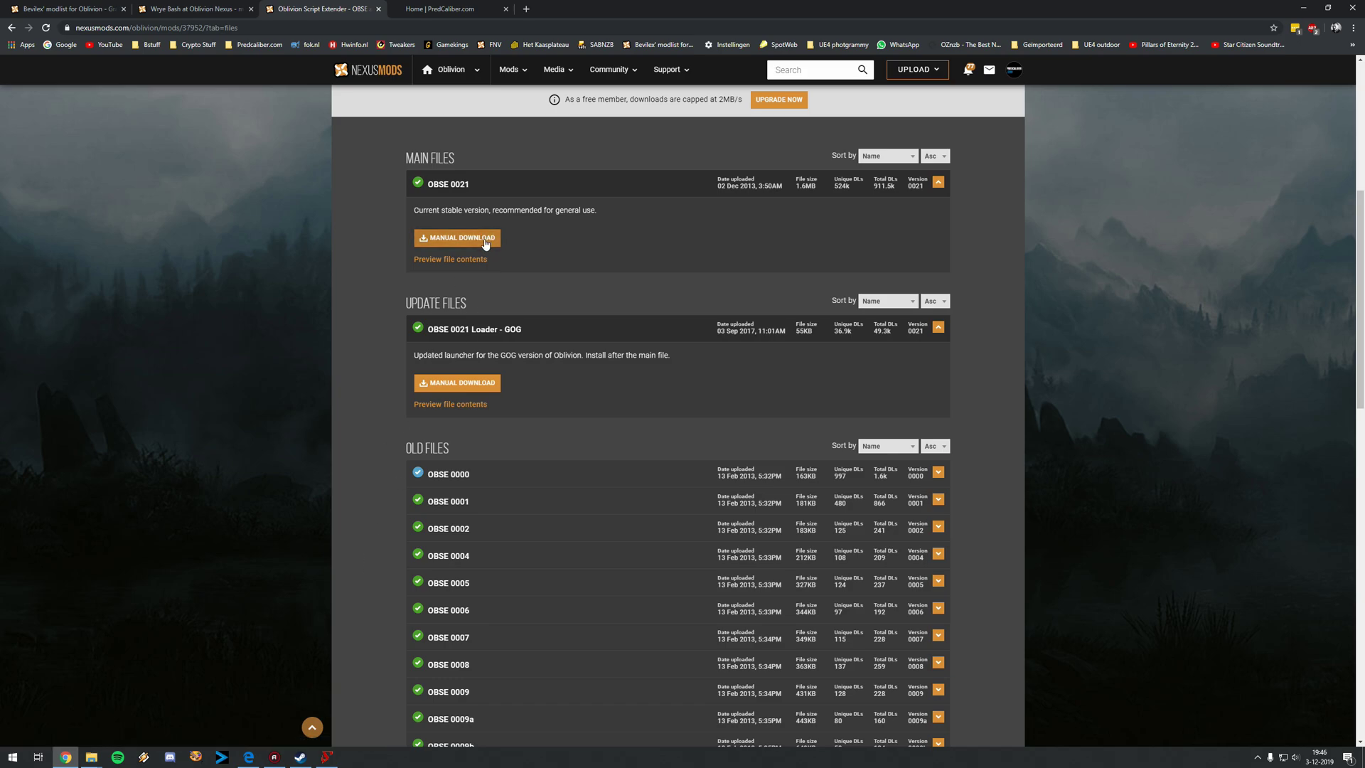
{"action": "mouse_move", "coordinate": [91, 757]}
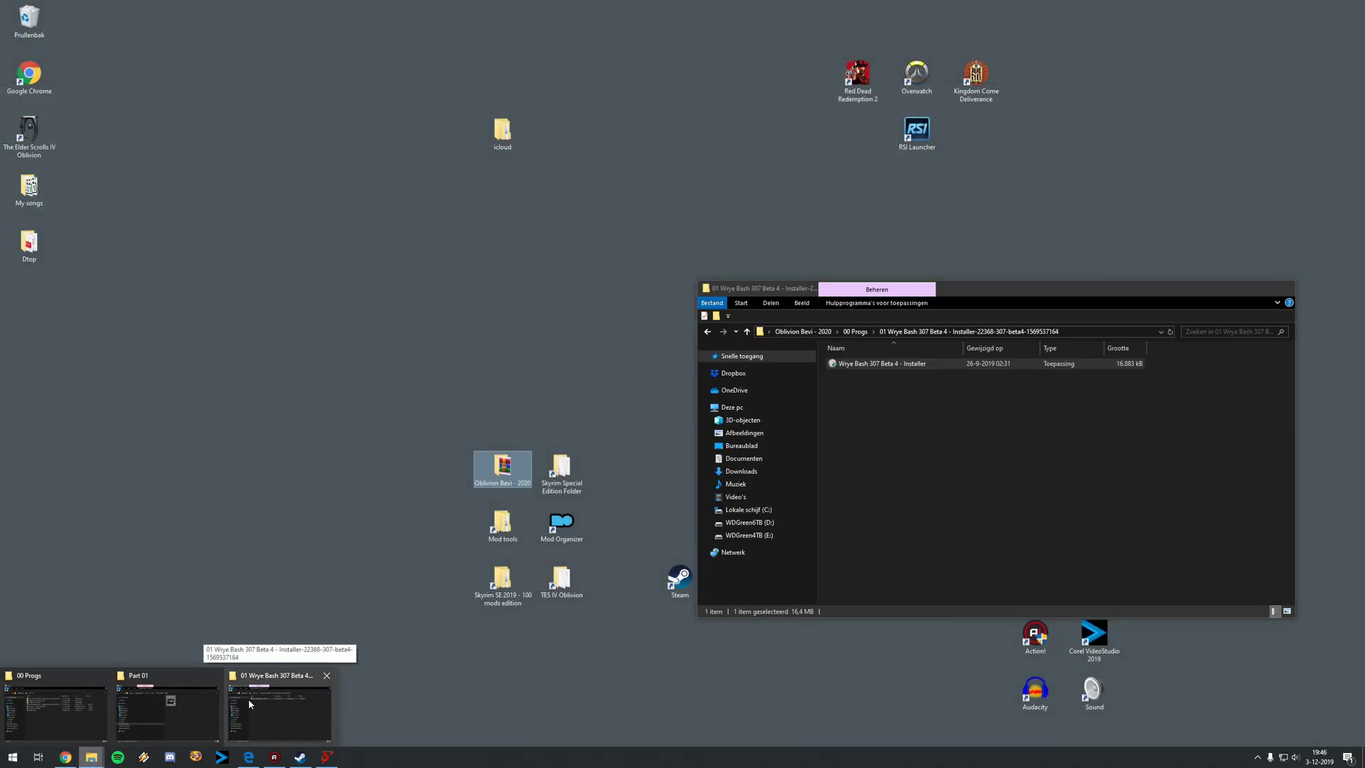
{"action": "left_click", "coordinate": [249, 698]}
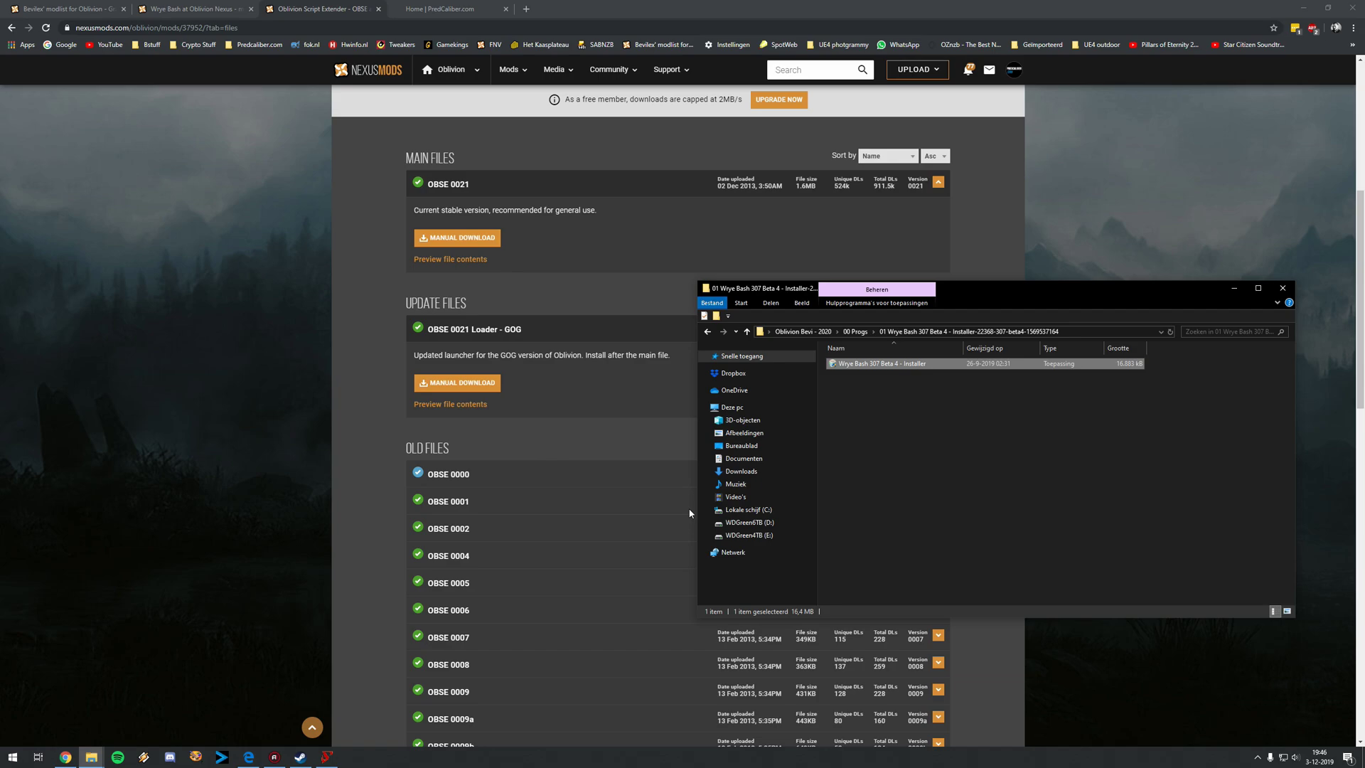
{"action": "left_click", "coordinate": [855, 332]}
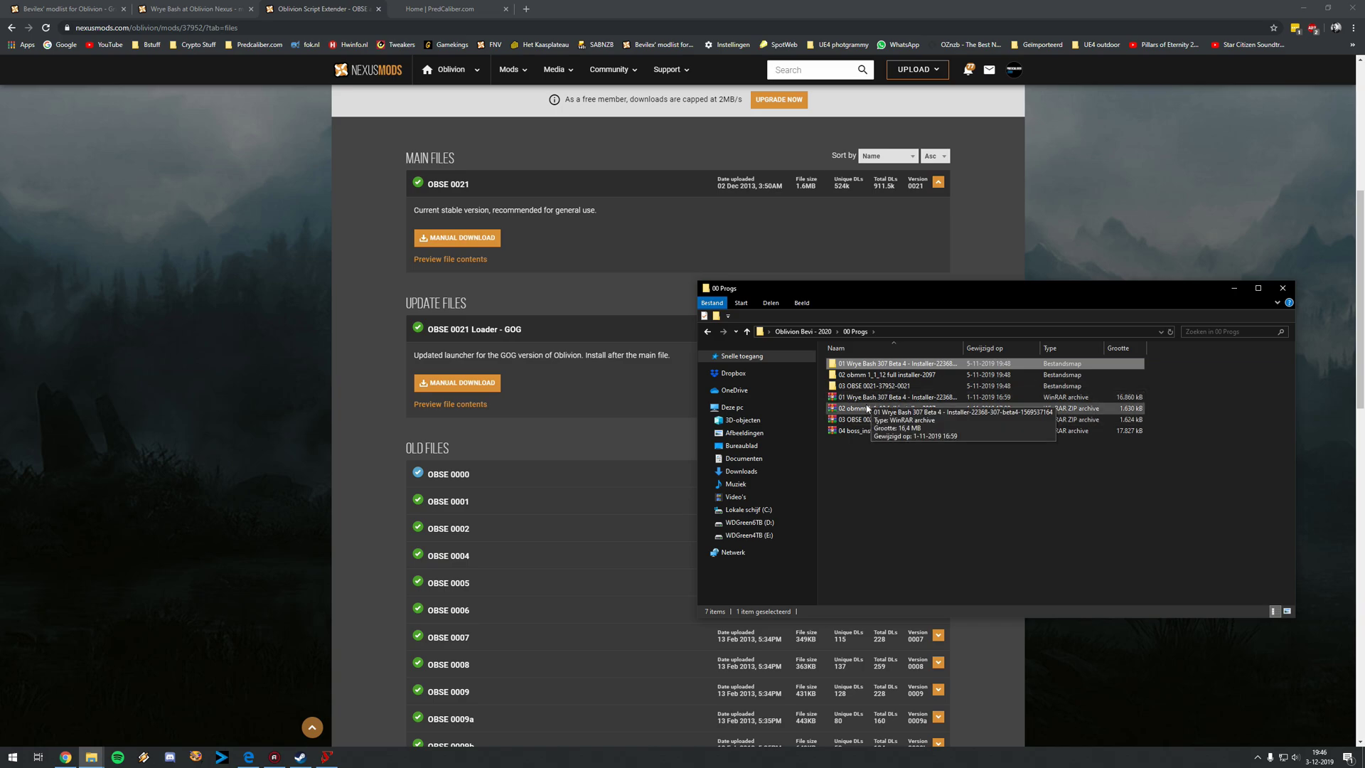
{"action": "double_click", "coordinate": [912, 388]}
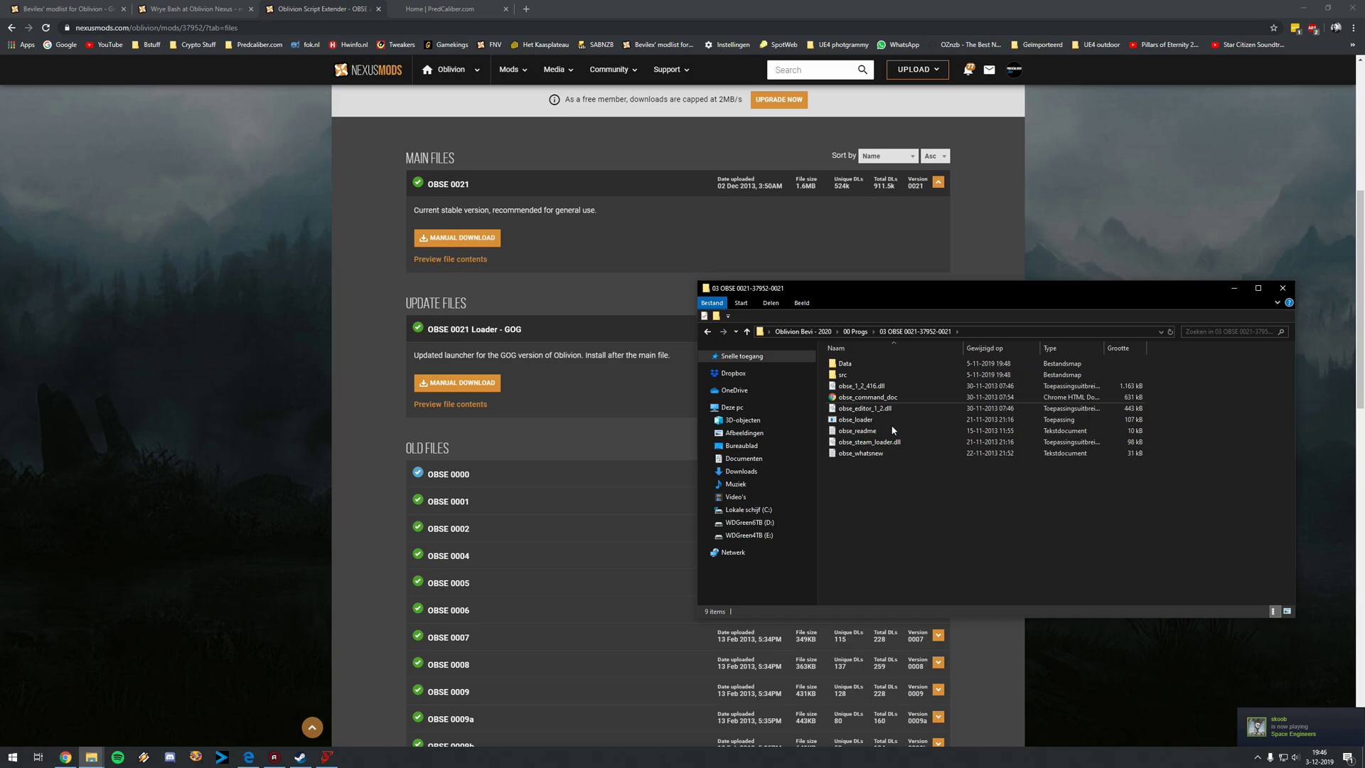
Switch to Steam and sign out of its friends and chat service
{"action": "left_click", "coordinate": [299, 757]}
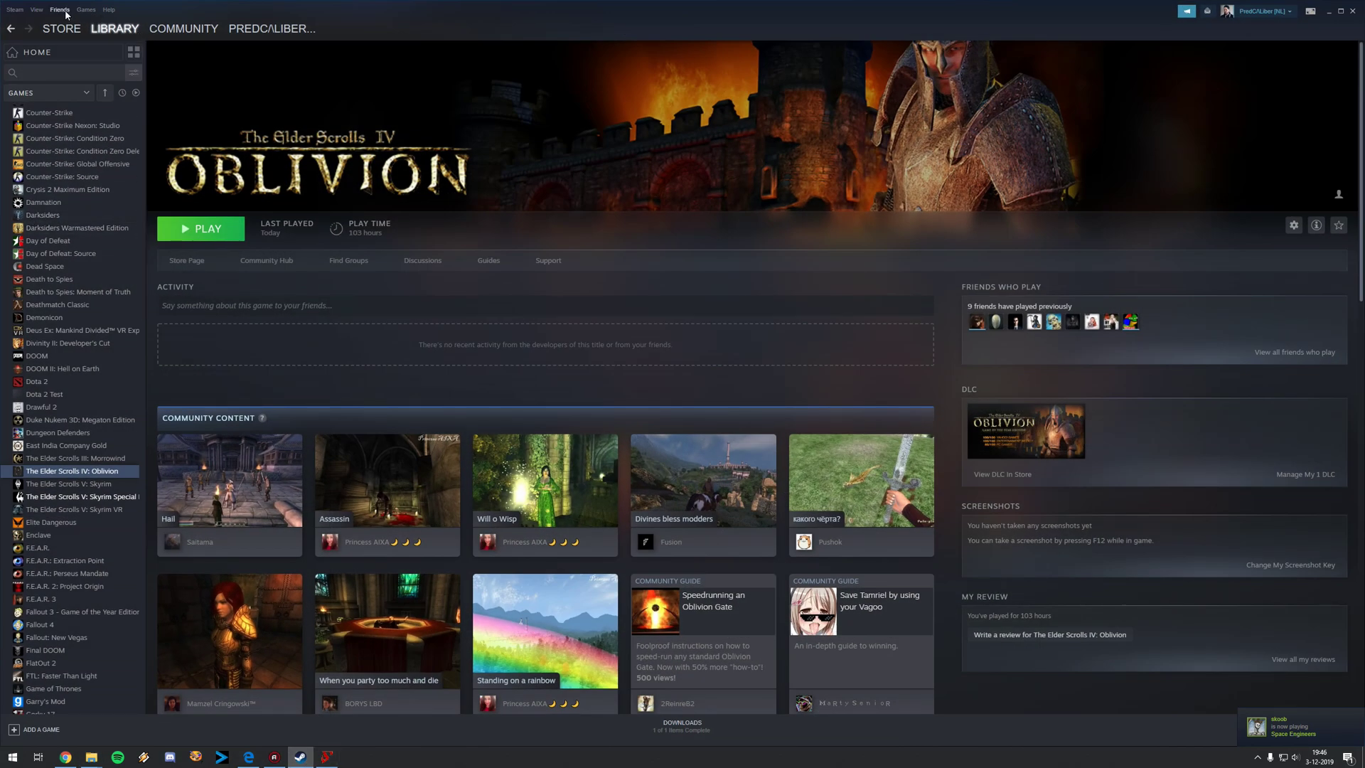
{"action": "left_click", "coordinate": [61, 10]}
{"action": "left_click", "coordinate": [79, 96]}
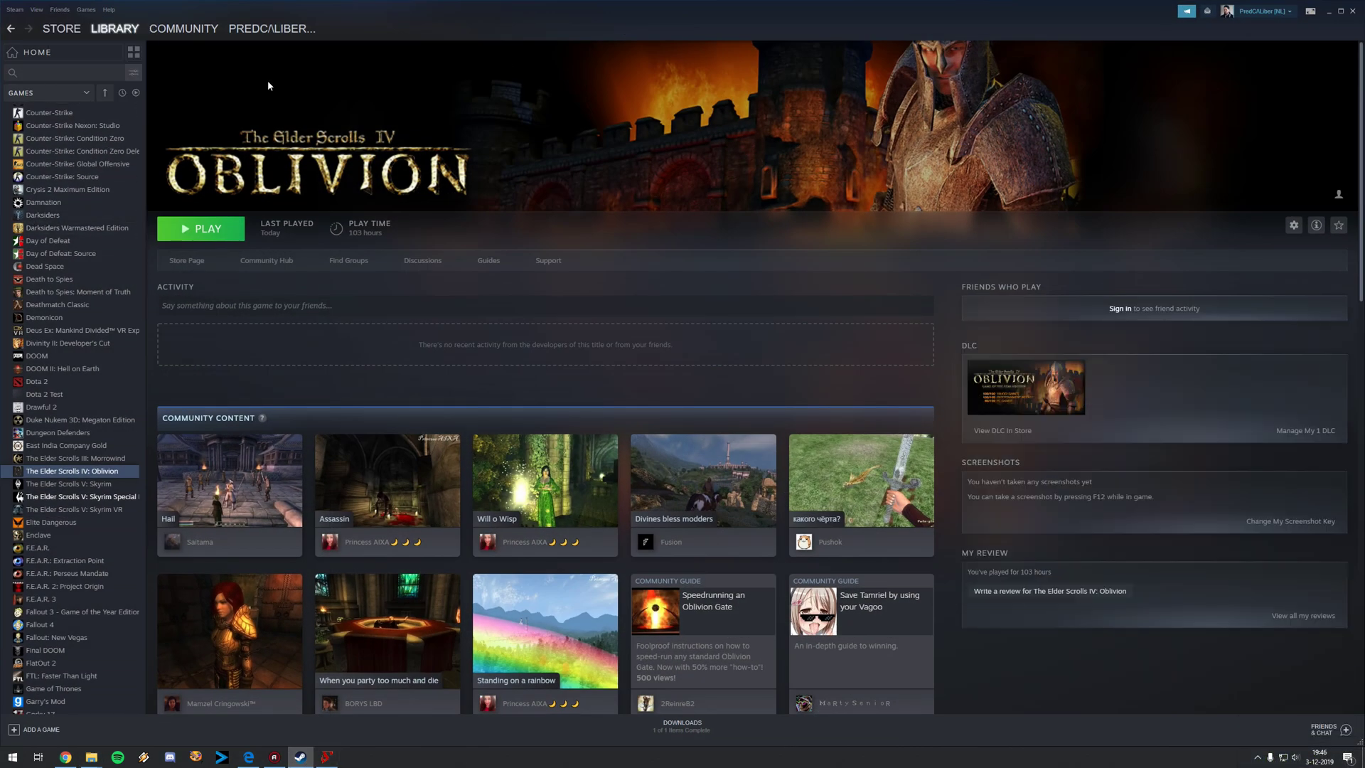
{"action": "key", "text": "super+d"}
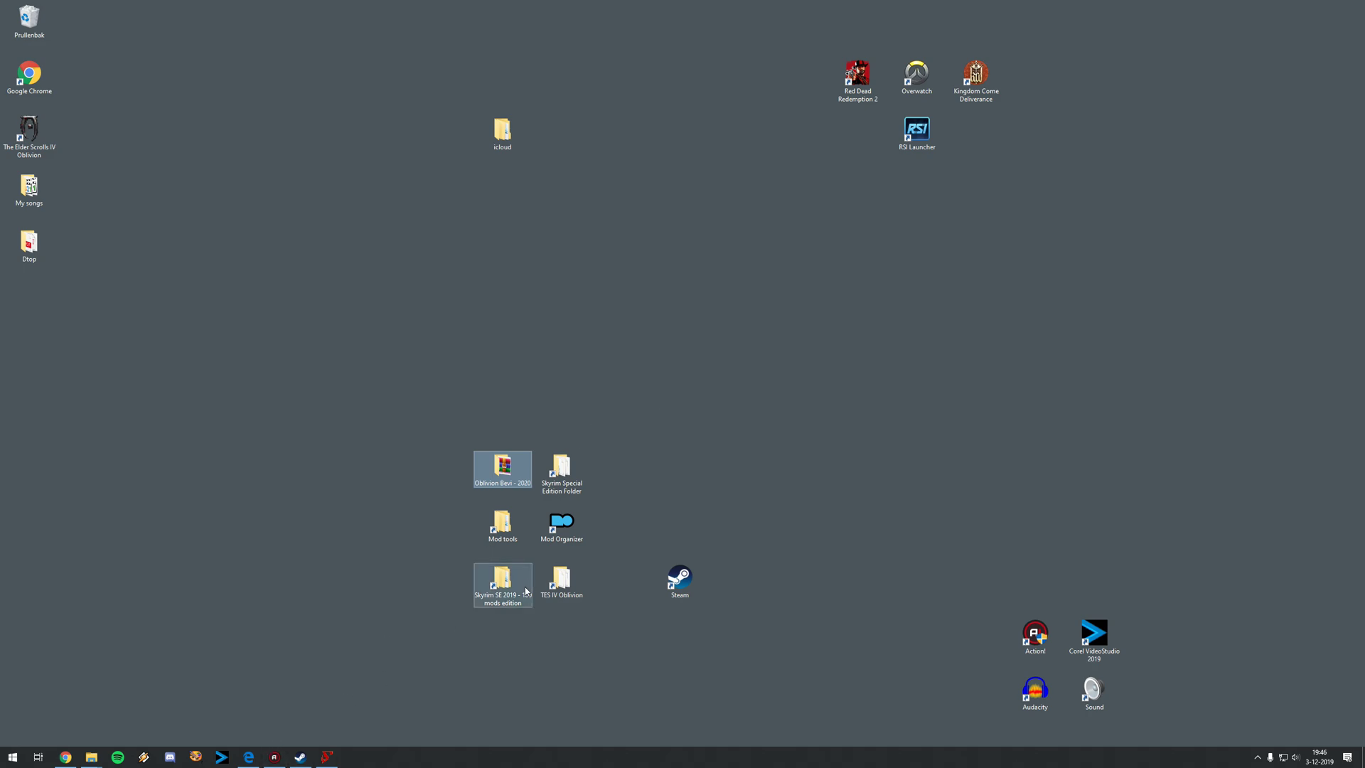
{"action": "double_click", "coordinate": [502, 468]}
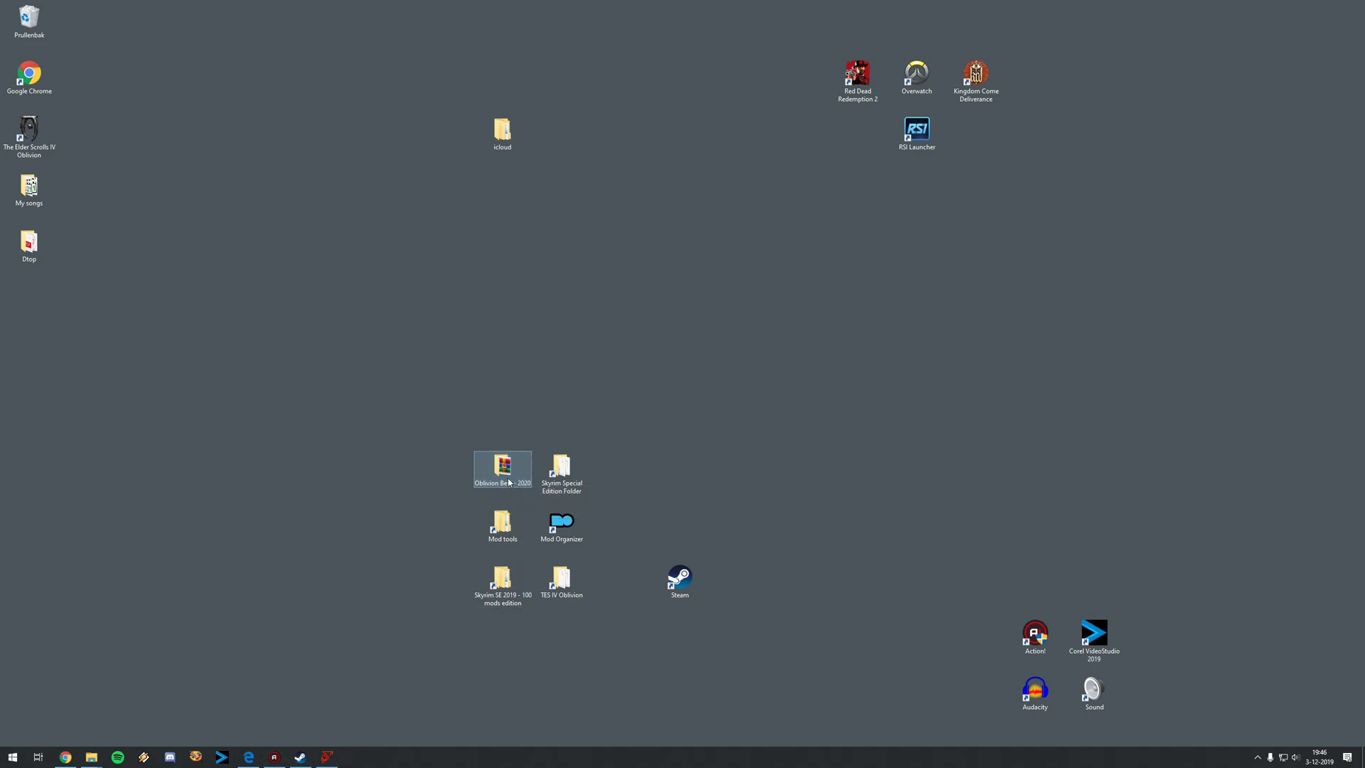
{"action": "double_click", "coordinate": [892, 405]}
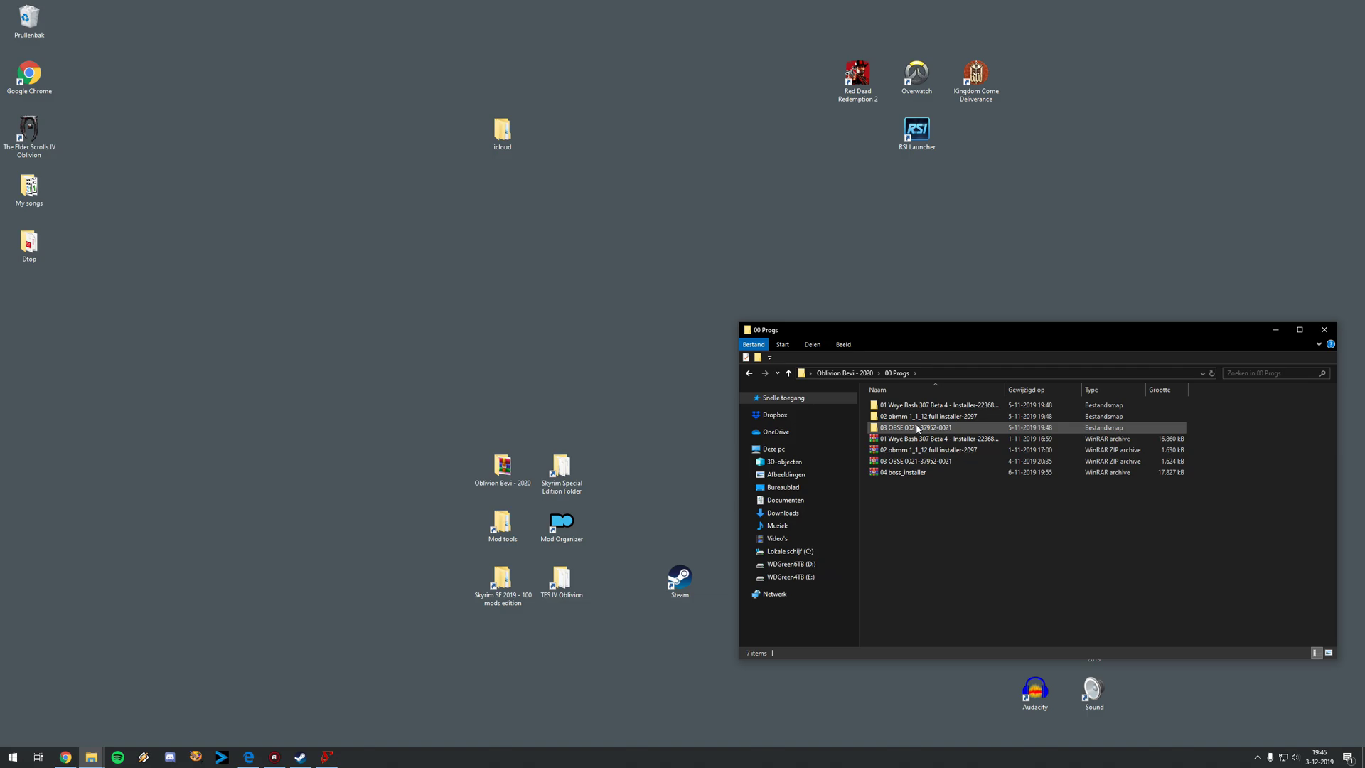
{"action": "double_click", "coordinate": [917, 427]}
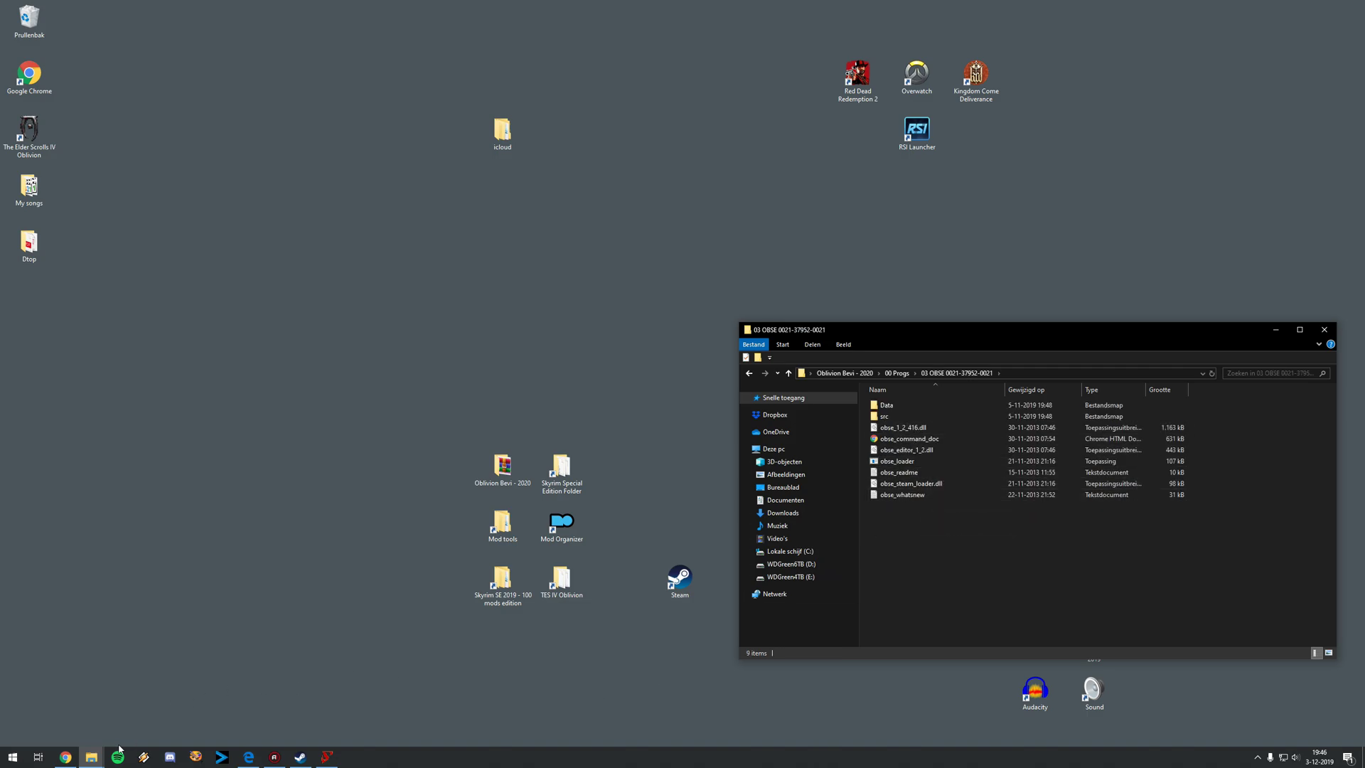
Following the modlist's OBSE instructions in Chrome, copy obse_1_2_416.dll, obse_editor_1_2.dll and obse_steam_loader.dll from the extracted OBSE folder
{"action": "left_click", "coordinate": [75, 758]}
{"action": "key", "text": "ctrl+shift+Tab"}
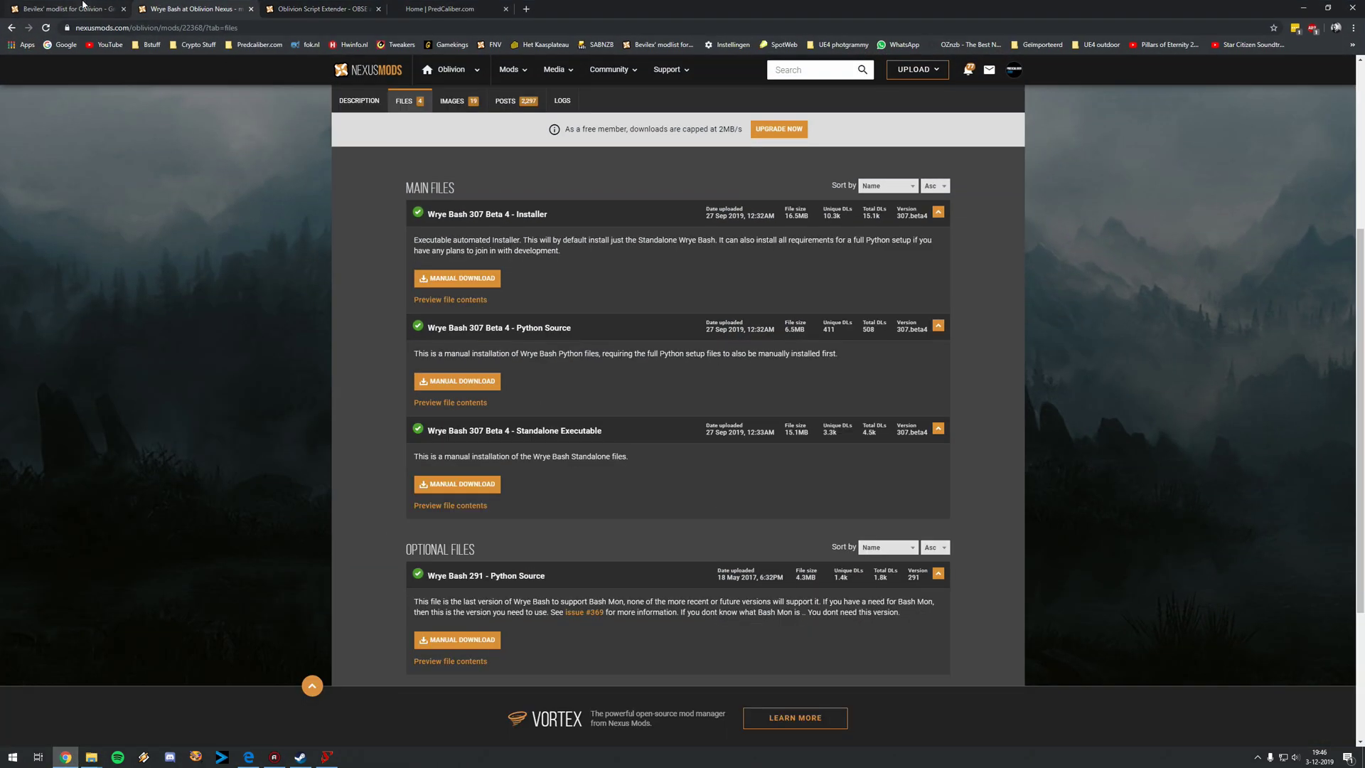
{"action": "key", "text": "ctrl+shift+Tab"}
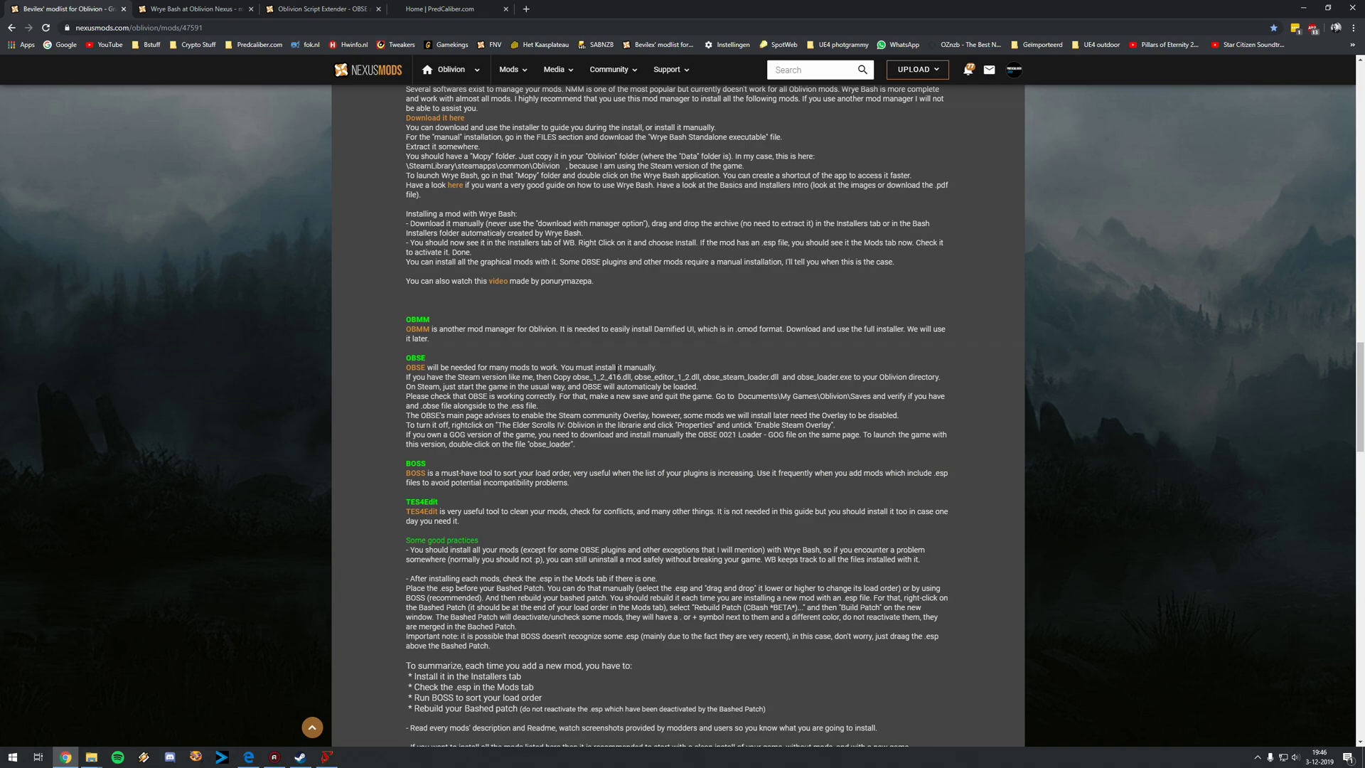
{"action": "left_click_drag", "start_coordinate": [607, 377], "coordinate": [611, 377]}
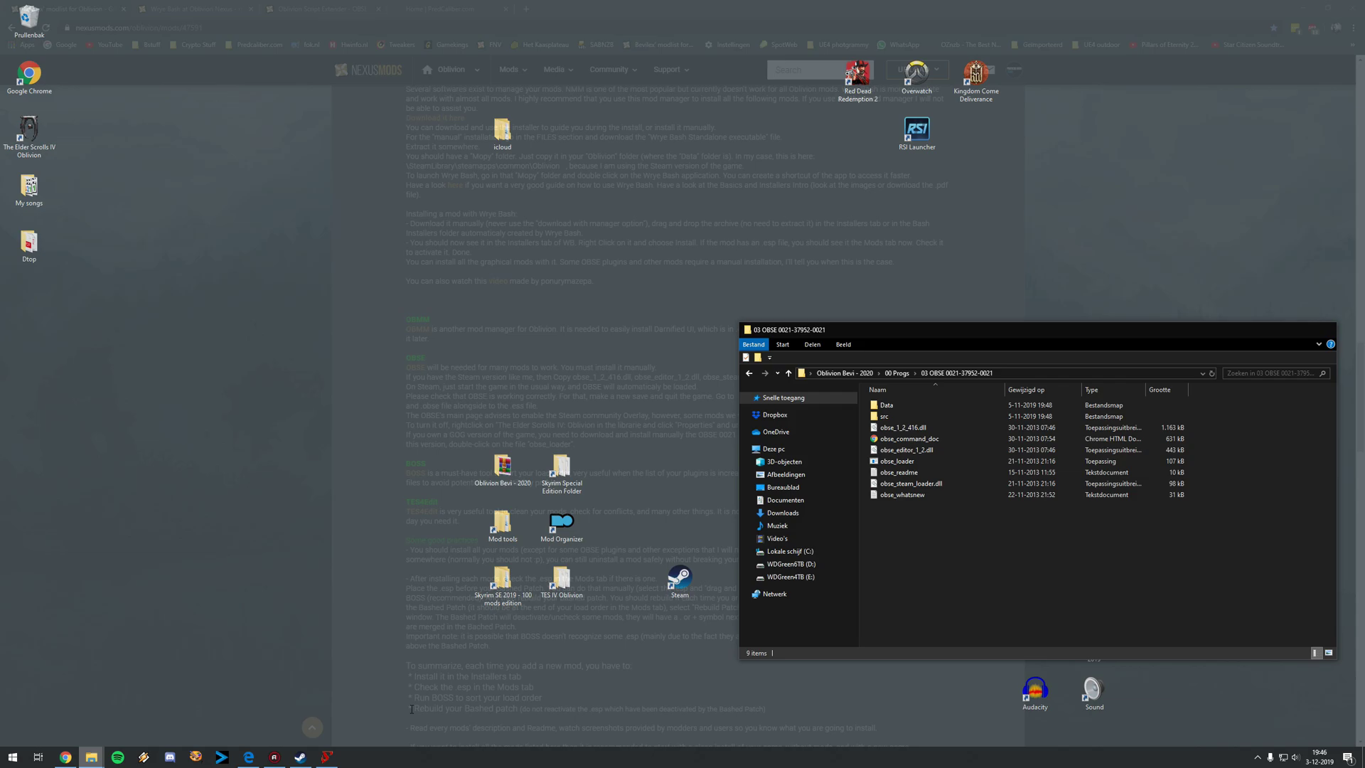
{"action": "left_click", "coordinate": [408, 706]}
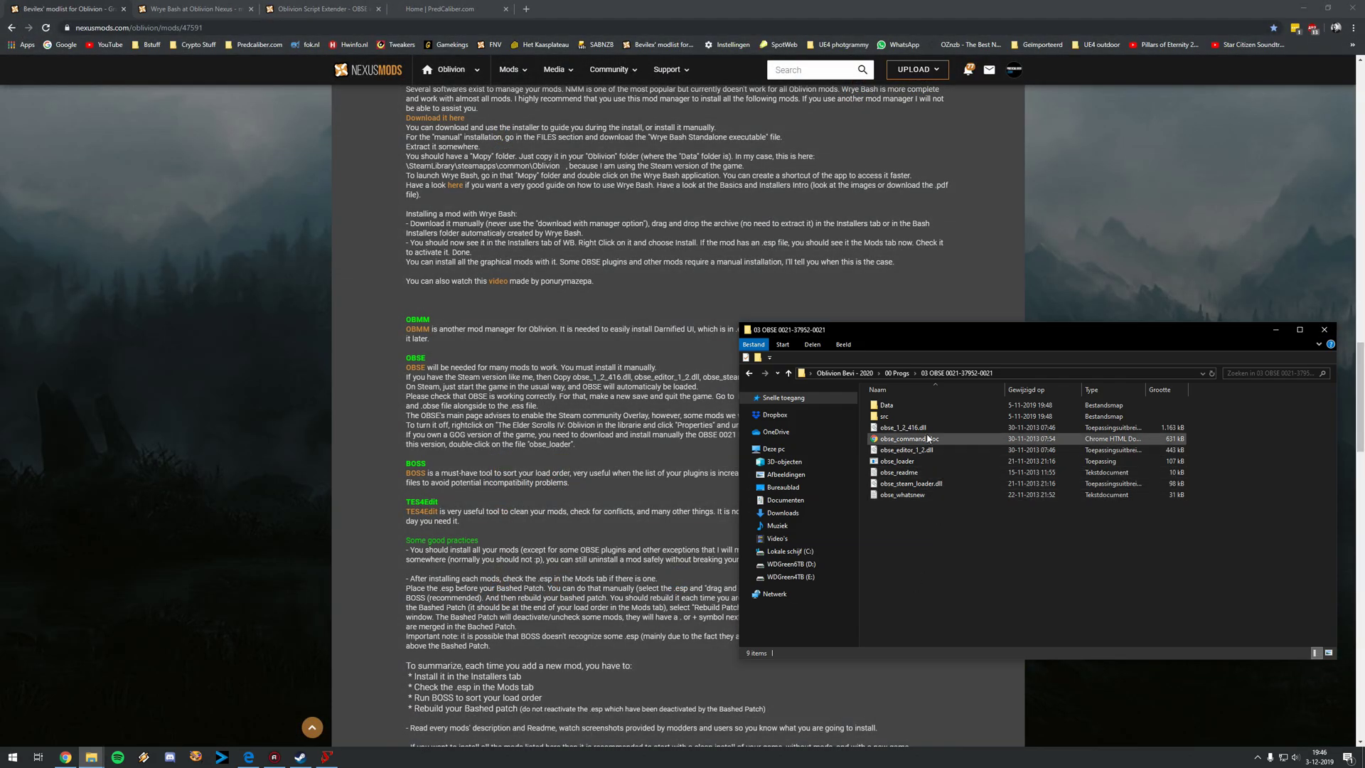
{"action": "left_click", "coordinate": [904, 427]}
{"action": "left_click", "coordinate": [908, 449], "text": "ctrl"}
{"action": "left_click", "coordinate": [935, 484], "text": "ctrl"}
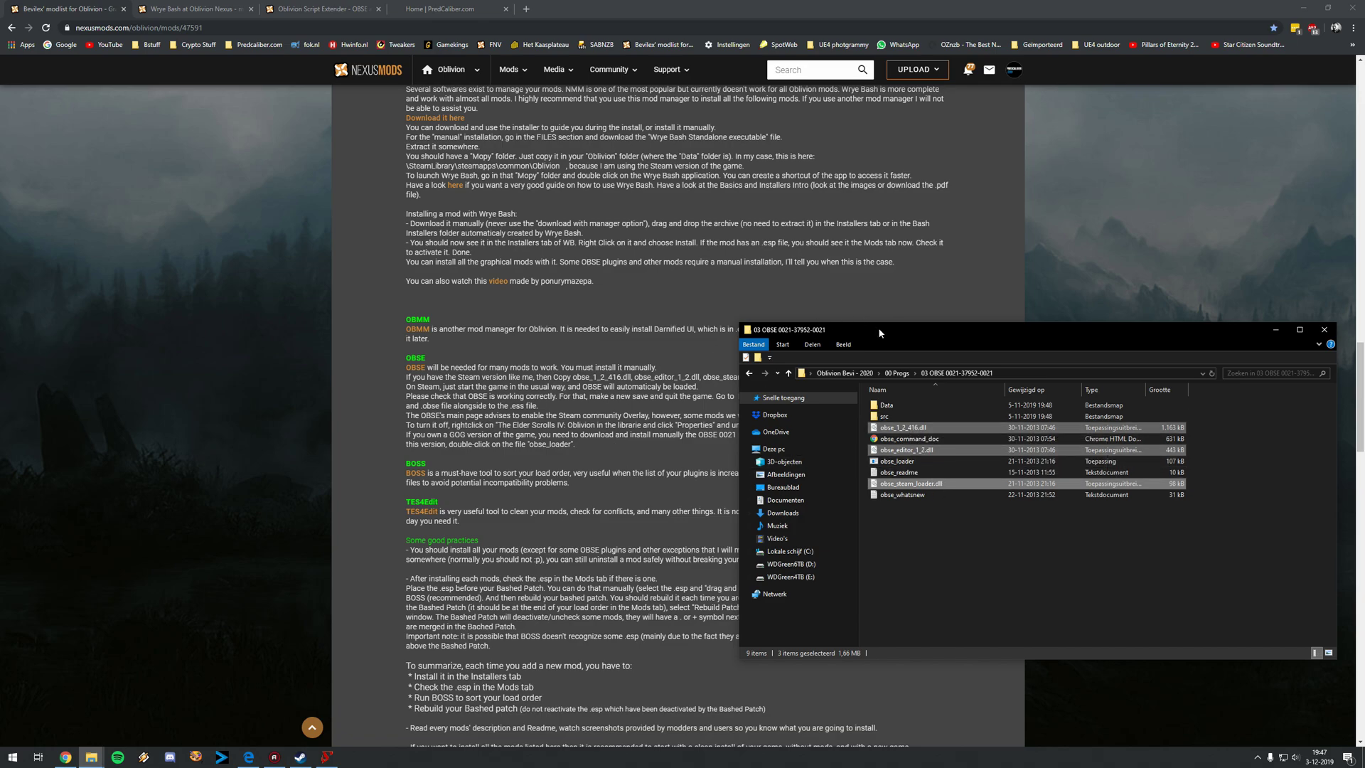
{"action": "left_click_drag", "start_coordinate": [880, 332], "coordinate": [663, 476]}
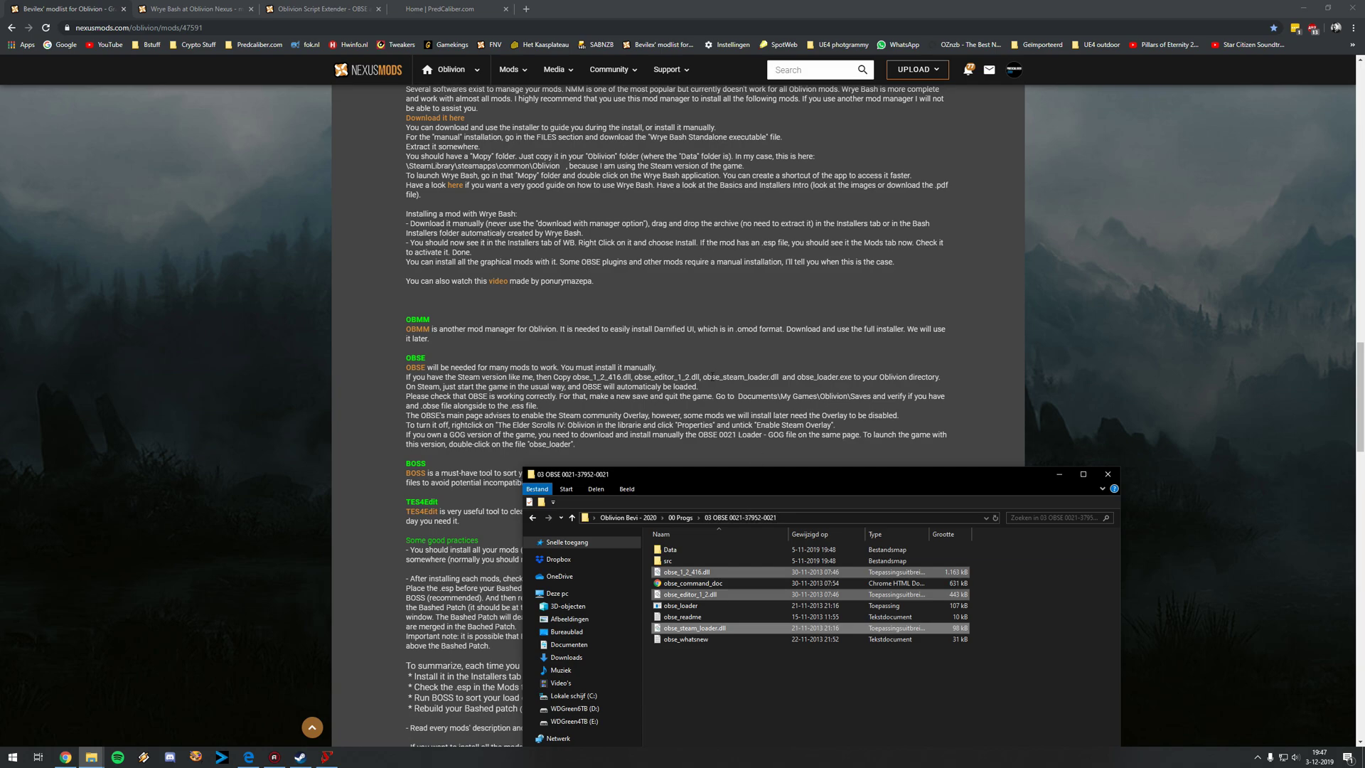
{"action": "left_click", "coordinate": [757, 395]}
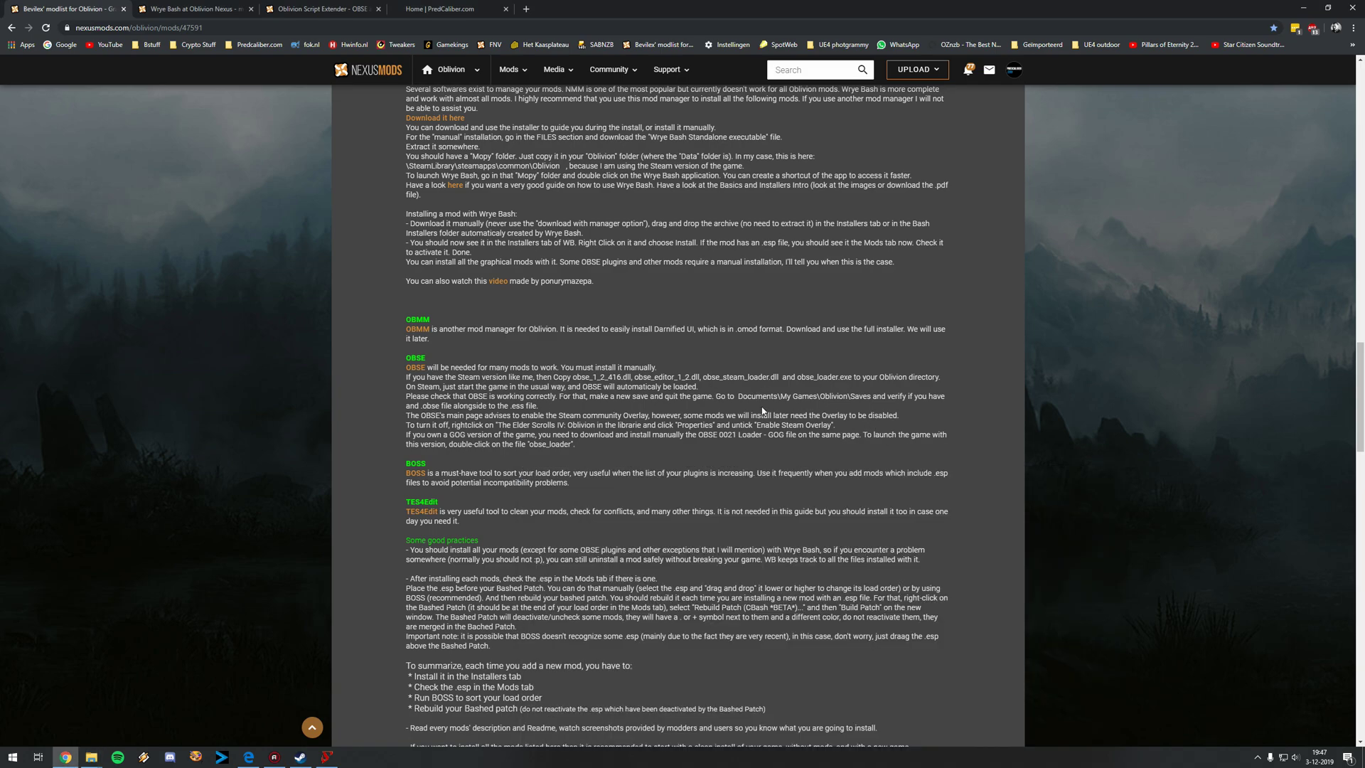
Paste the copied OBSE files into the Oblivion game folder, reached through the TES IV Oblivion desktop shortcut
{"action": "key", "text": "super+d"}
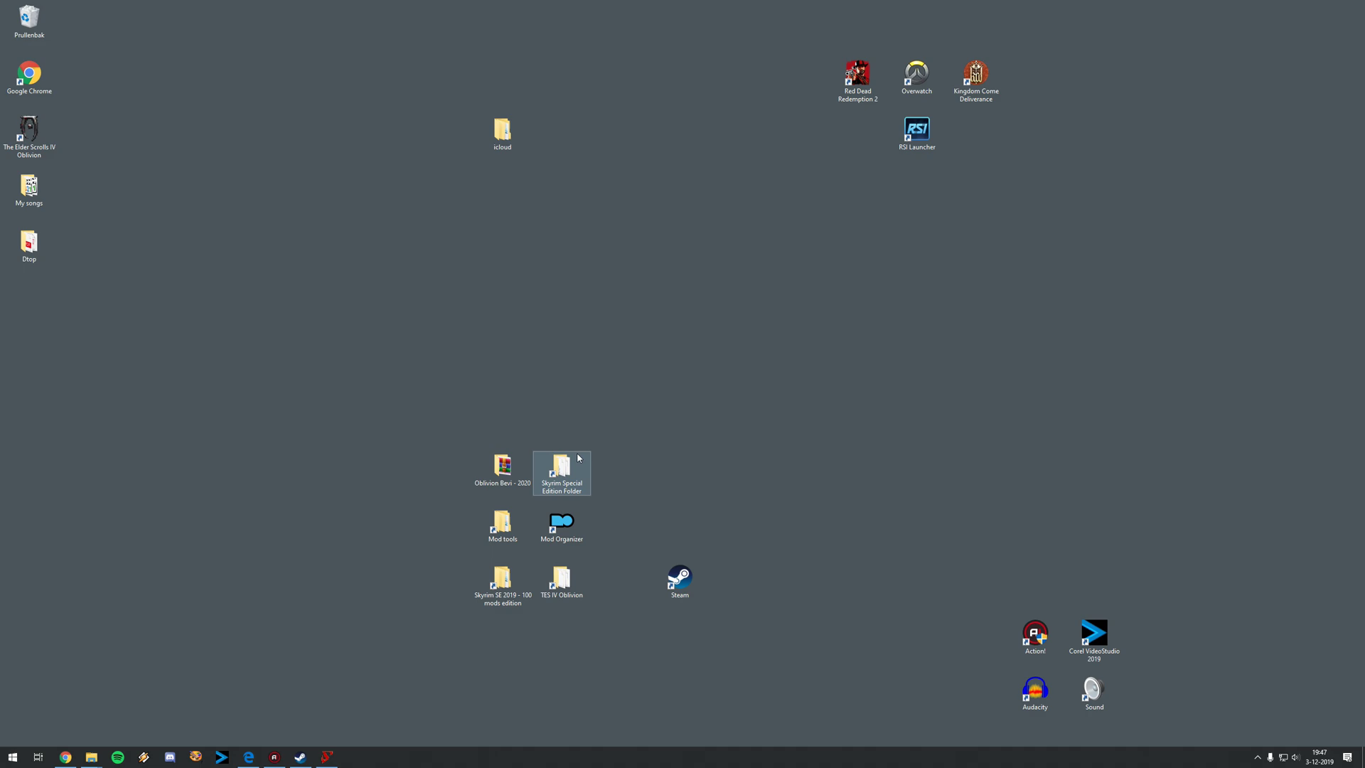
{"action": "double_click", "coordinate": [570, 589]}
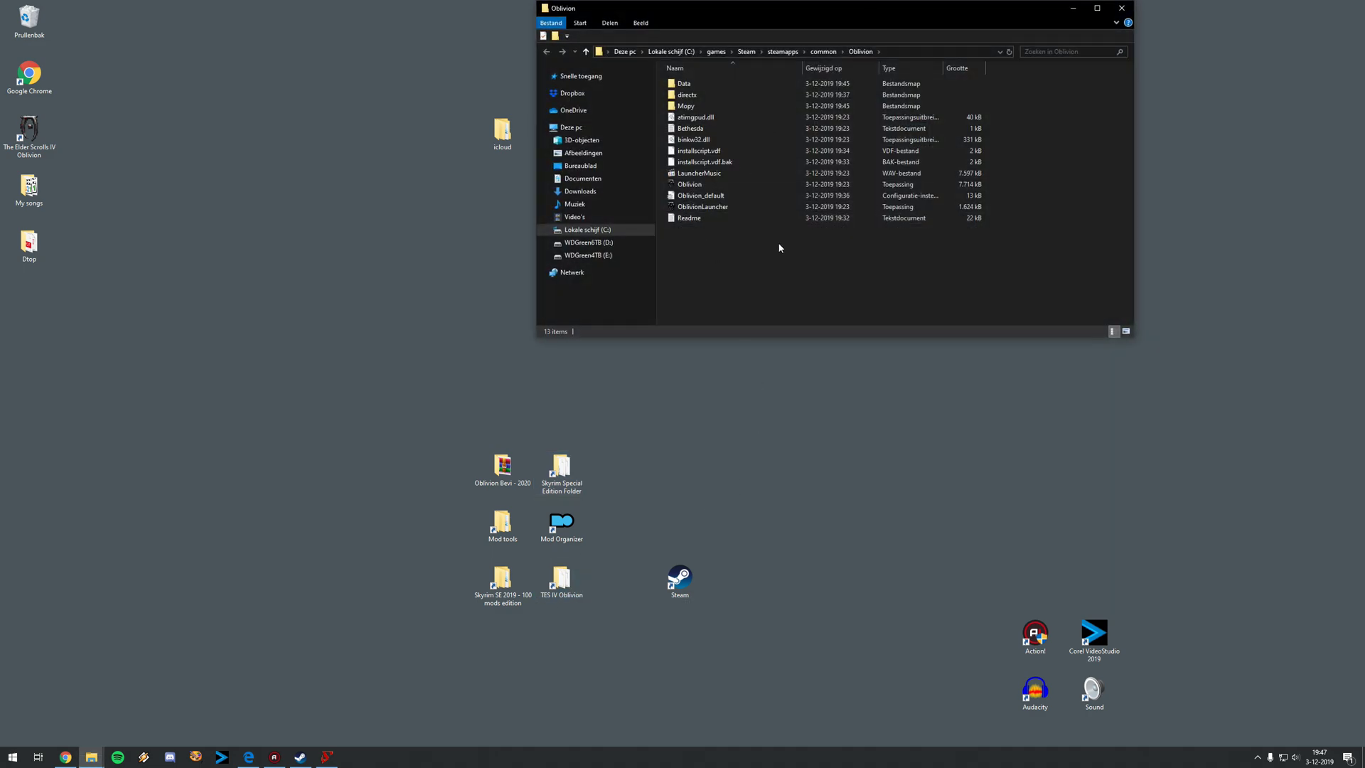
{"action": "key", "text": "ctrl+v"}
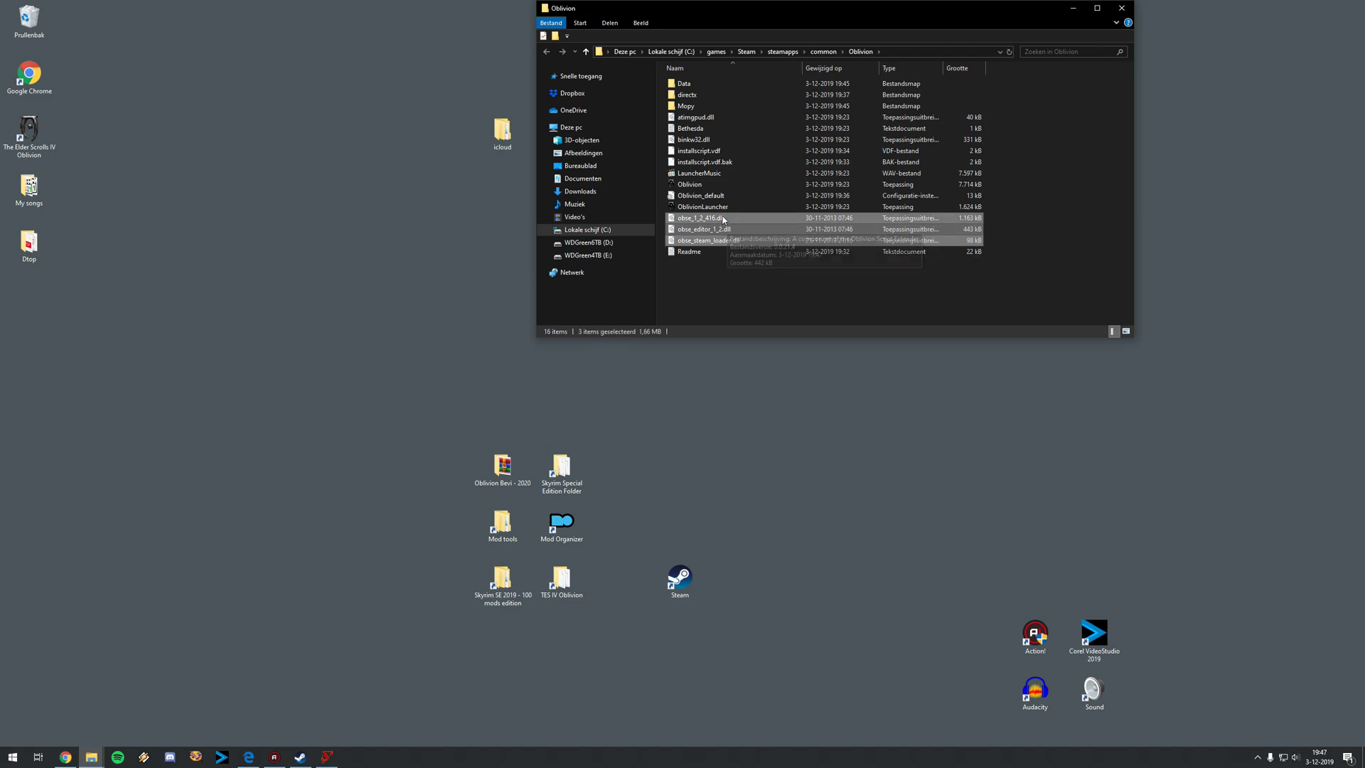
{"action": "left_click", "coordinate": [743, 277]}
Return to the modlist in Chrome, open the BOSS link in a new tab and view that page
{"action": "key", "text": "alt+Tab"}
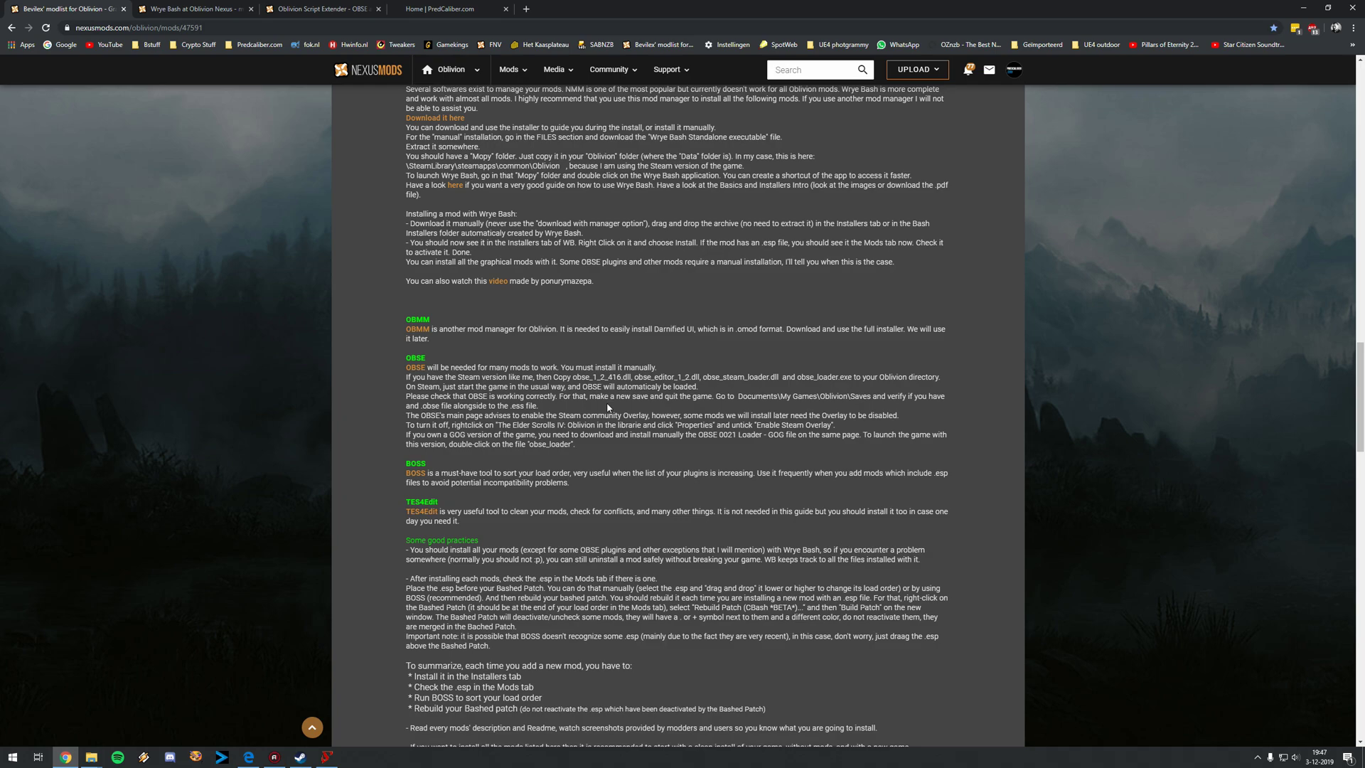
{"action": "scroll", "coordinate": [603, 453], "scroll_direction": "down", "scroll_amount": 3}
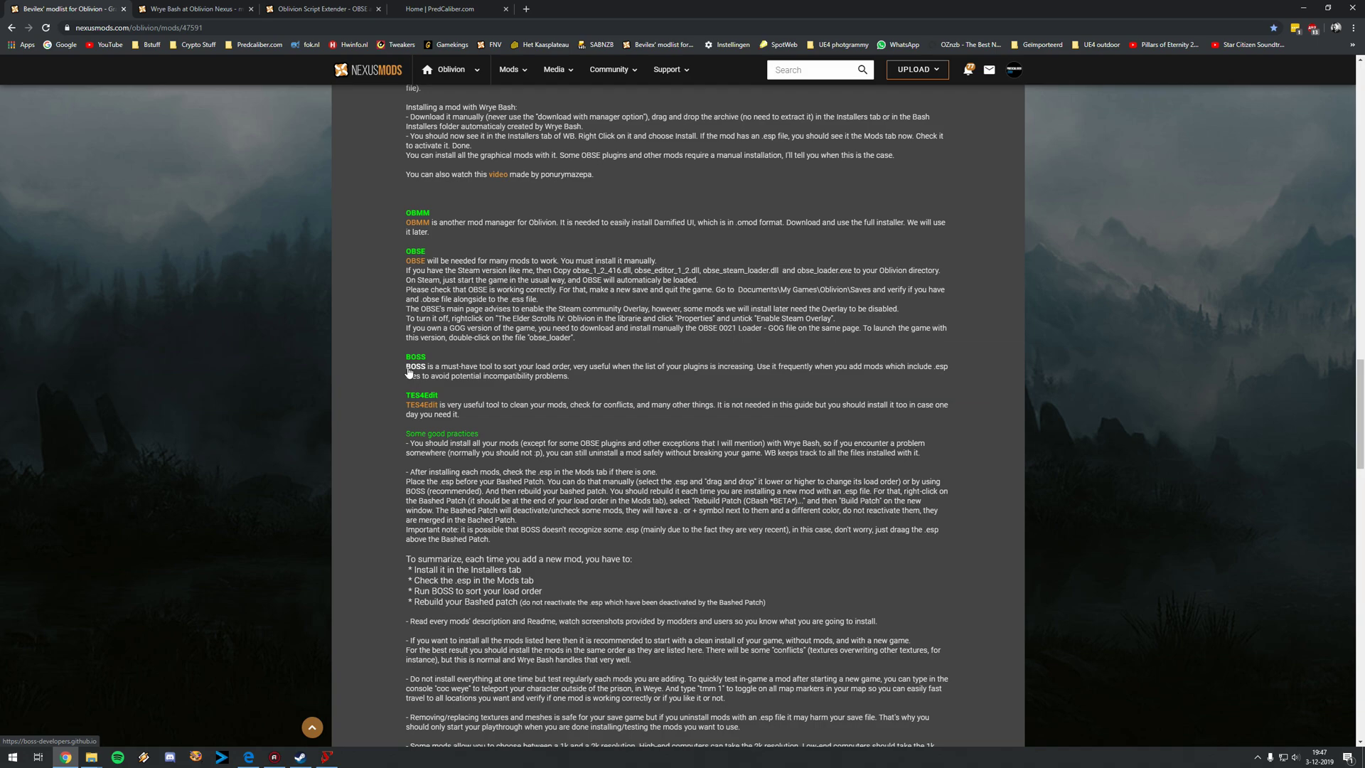
{"action": "right_click", "coordinate": [410, 371]}
{"action": "left_click", "coordinate": [545, 388]}
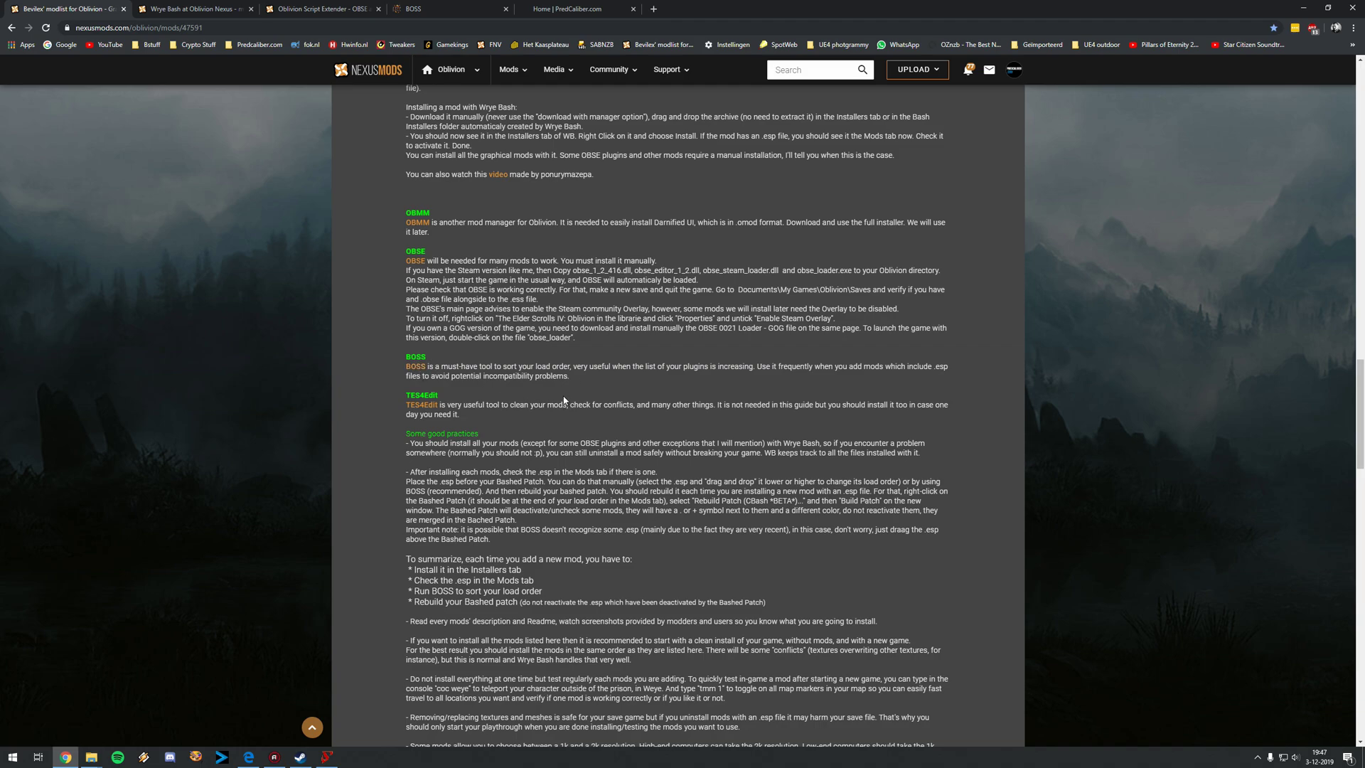
{"action": "left_click", "coordinate": [395, 12]}
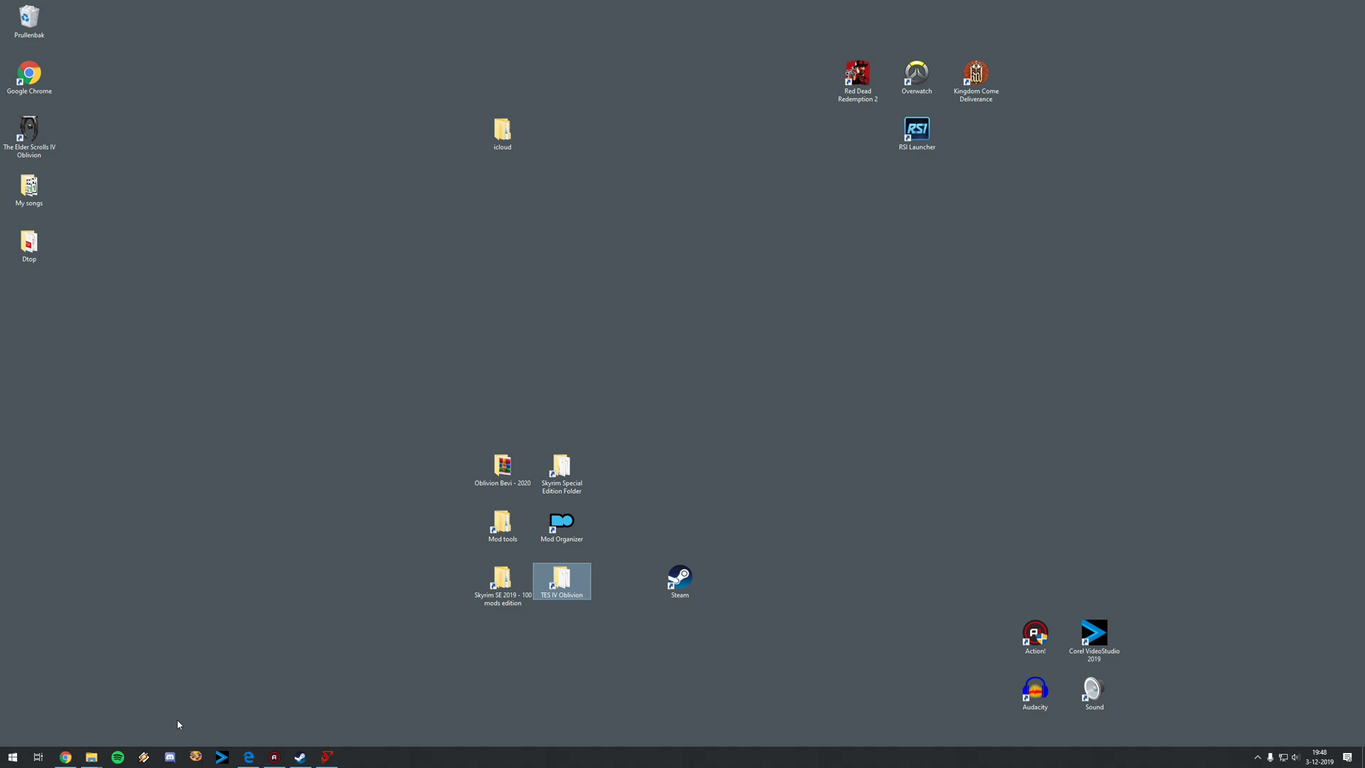
Return to the desktop and open the 00 Progs folder inside Oblivion Bevi - 2020
{"action": "key", "text": "super+d"}
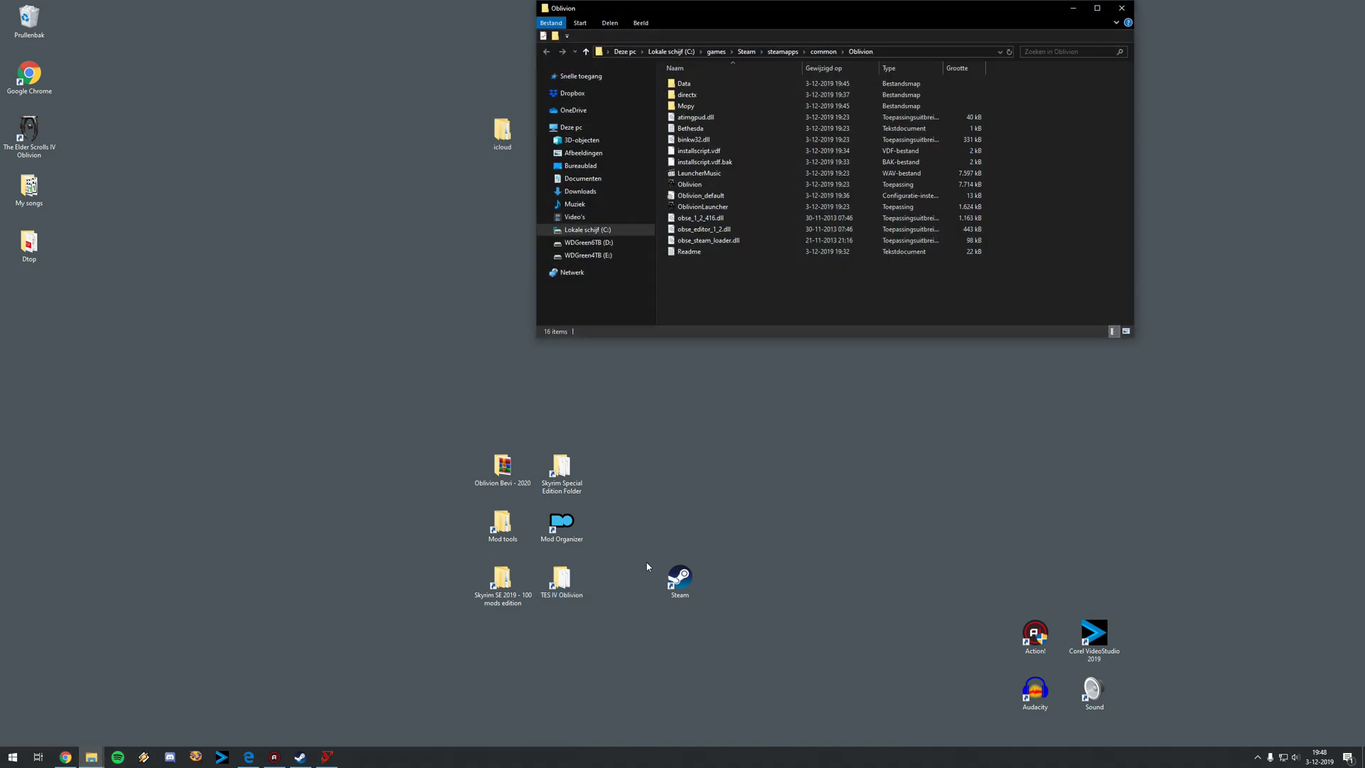
{"action": "double_click", "coordinate": [503, 469]}
{"action": "double_click", "coordinate": [707, 98]}
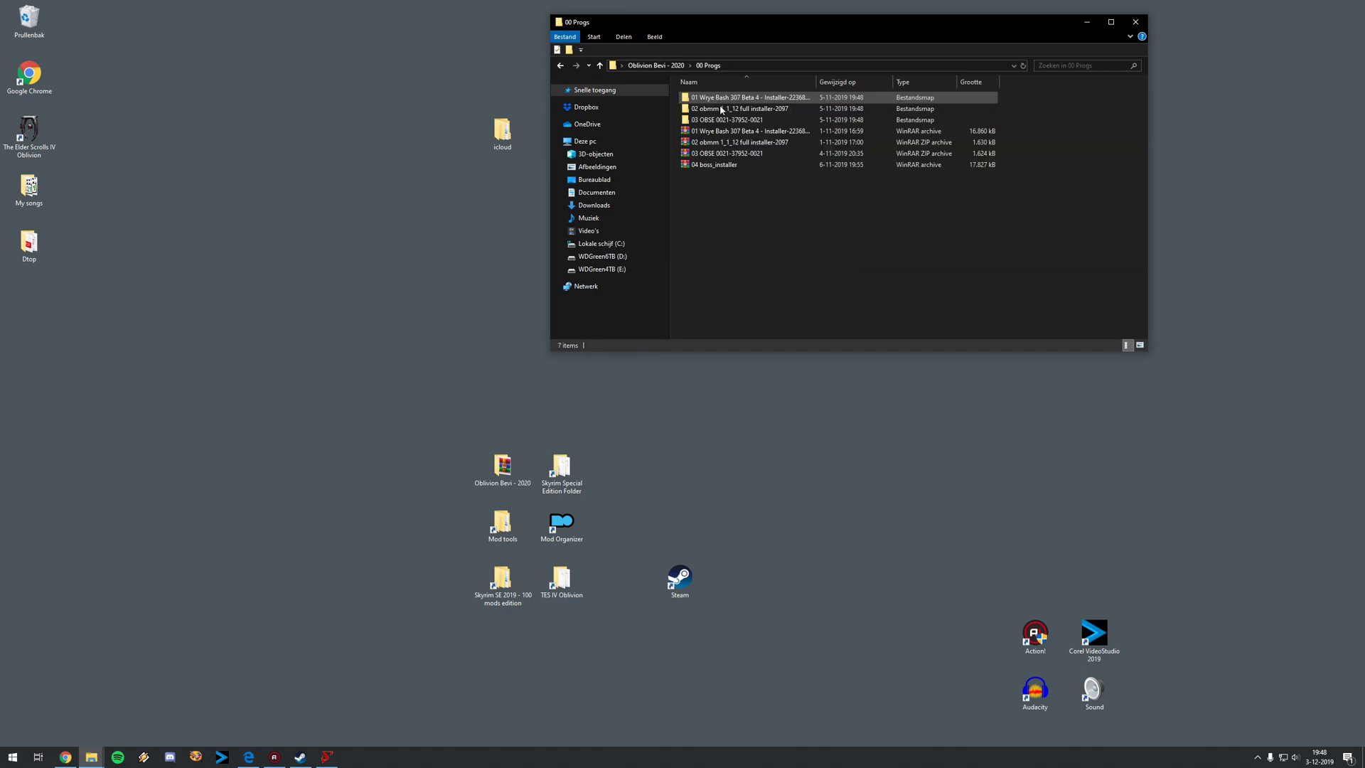
{"action": "right_click", "coordinate": [736, 166]}
{"action": "left_click", "coordinate": [782, 199]}
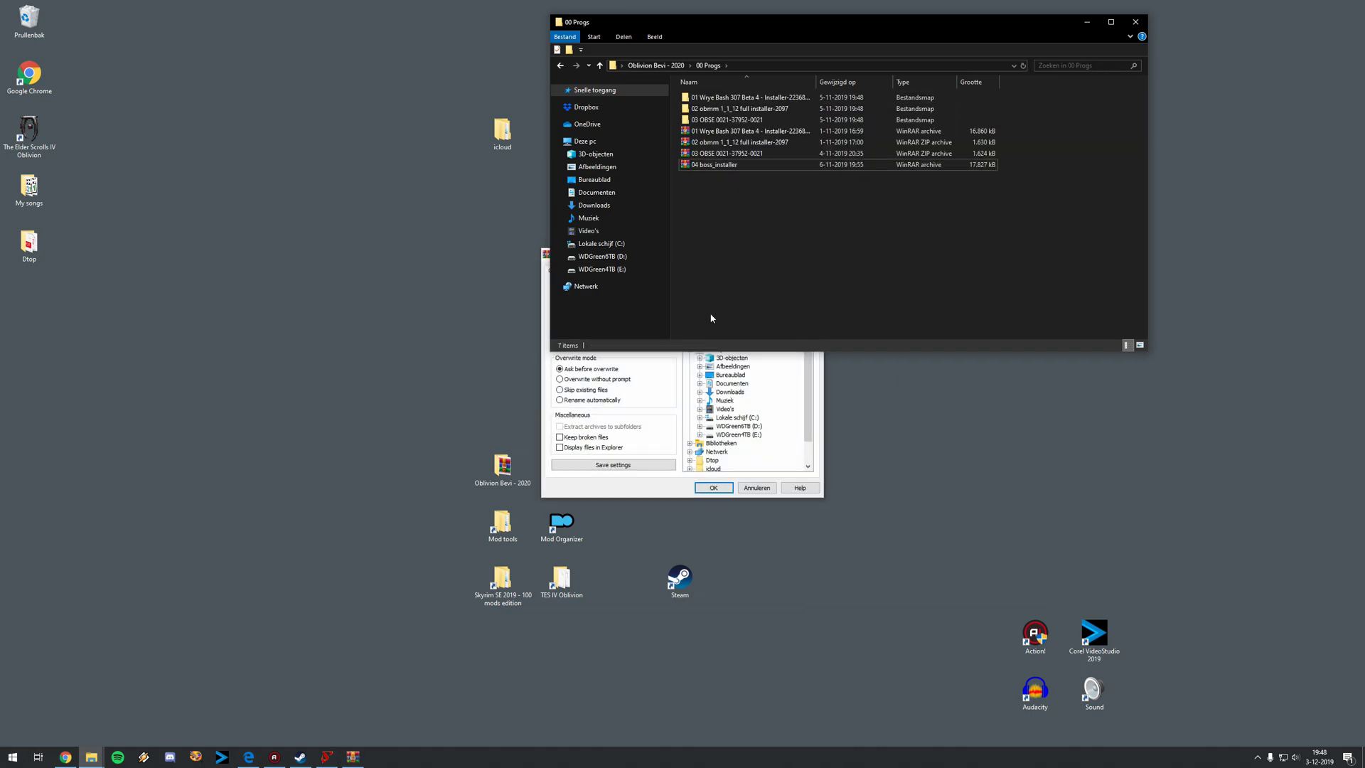
{"action": "left_click", "coordinate": [768, 489]}
Extract the 04 boss_installer archive into its own folder and launch BOSS Installer from there
{"action": "right_click", "coordinate": [733, 164]}
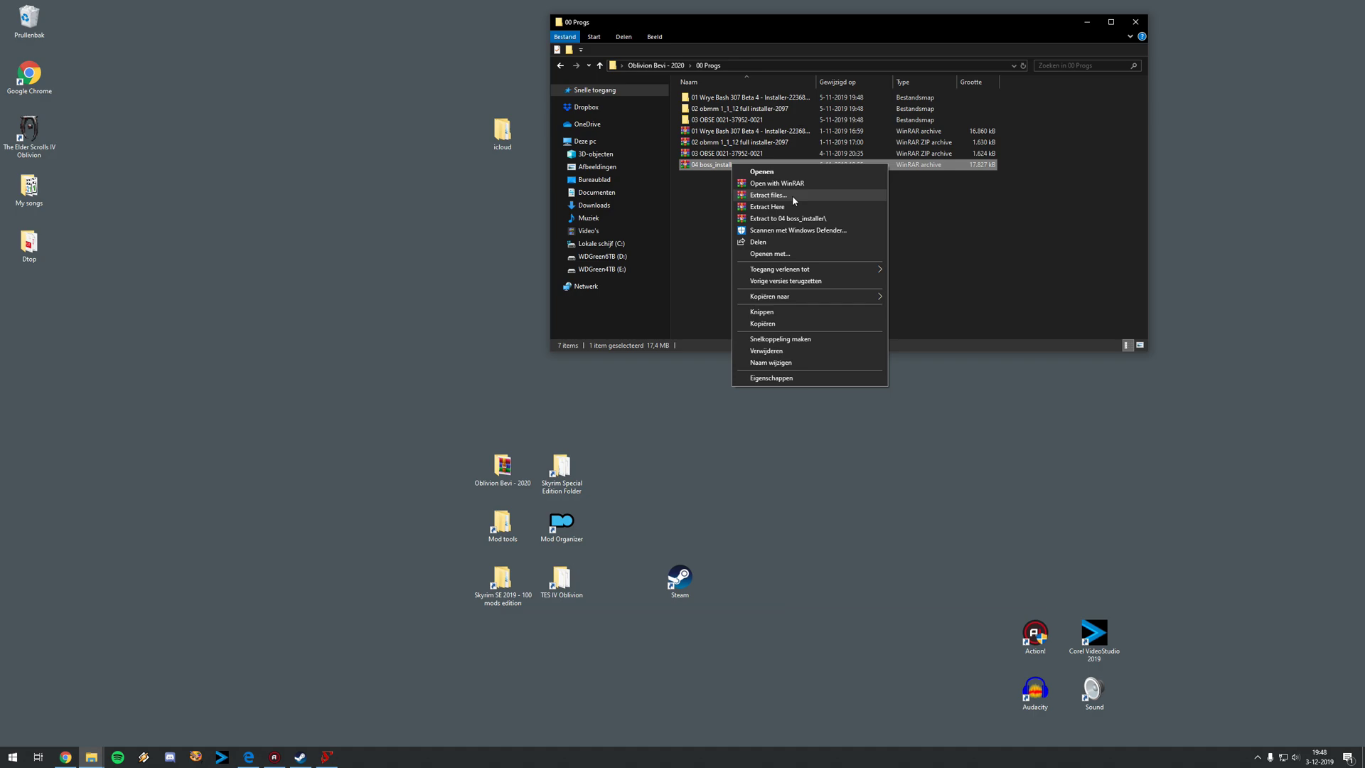
{"action": "left_click", "coordinate": [802, 219]}
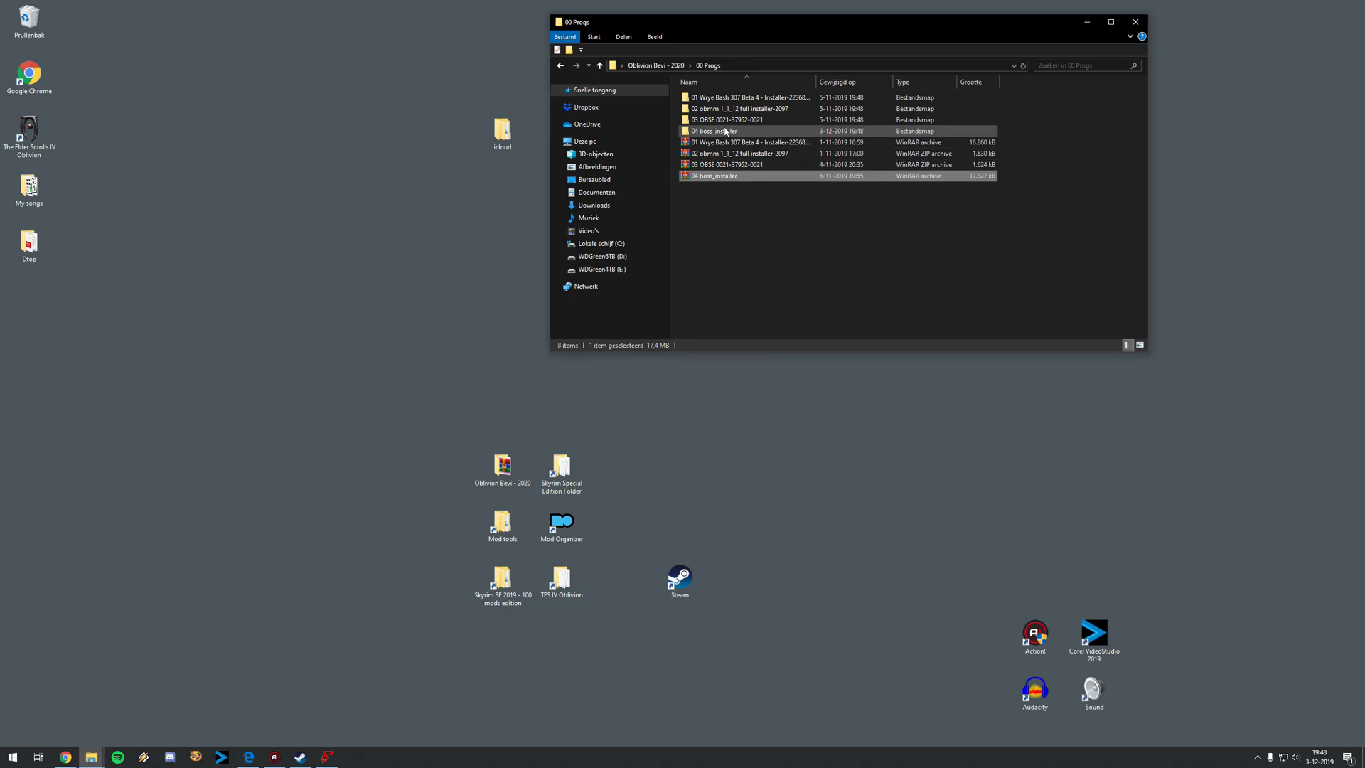
{"action": "double_click", "coordinate": [725, 132]}
{"action": "double_click", "coordinate": [711, 97]}
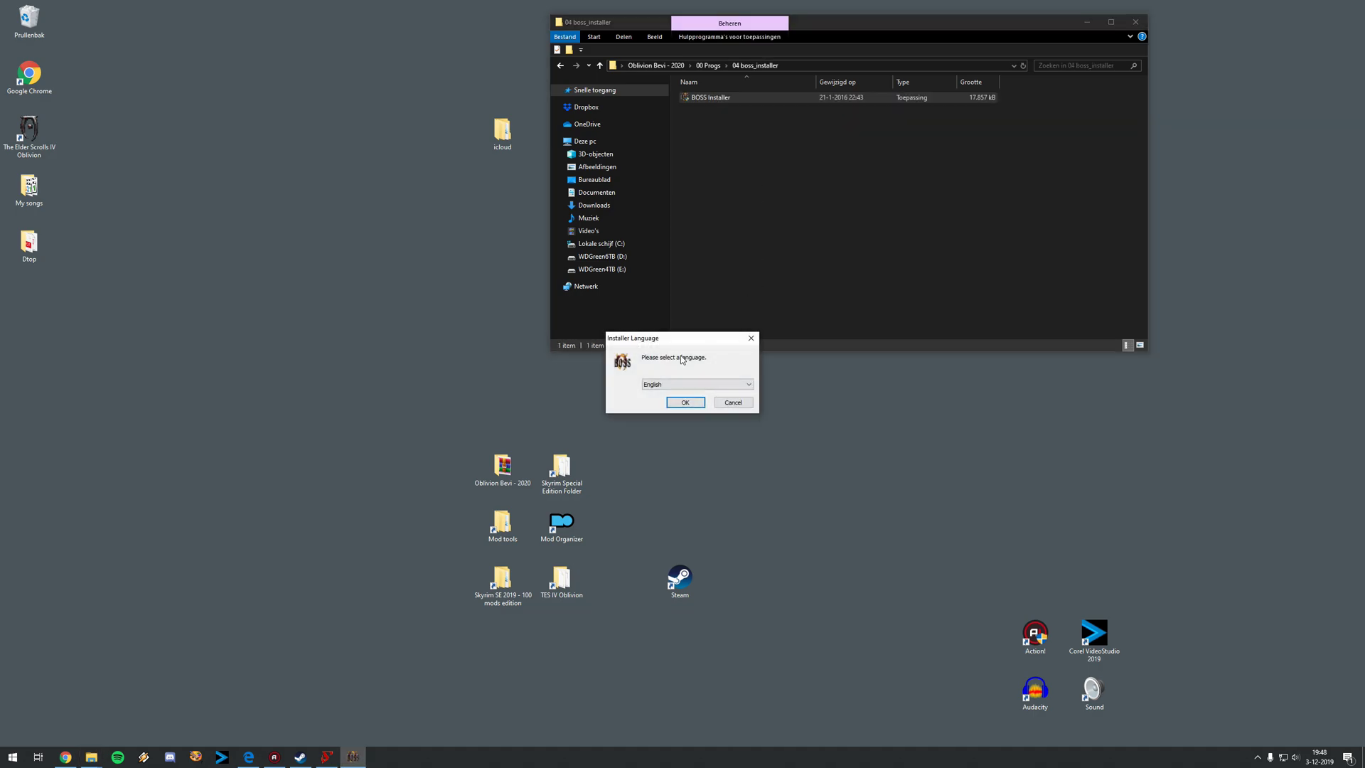
Accept English as installer language and set the BOSS install destination to a new folder named BOSS in C:\Programs\Mod tools
{"action": "left_click", "coordinate": [684, 403]}
{"action": "left_click", "coordinate": [741, 464]}
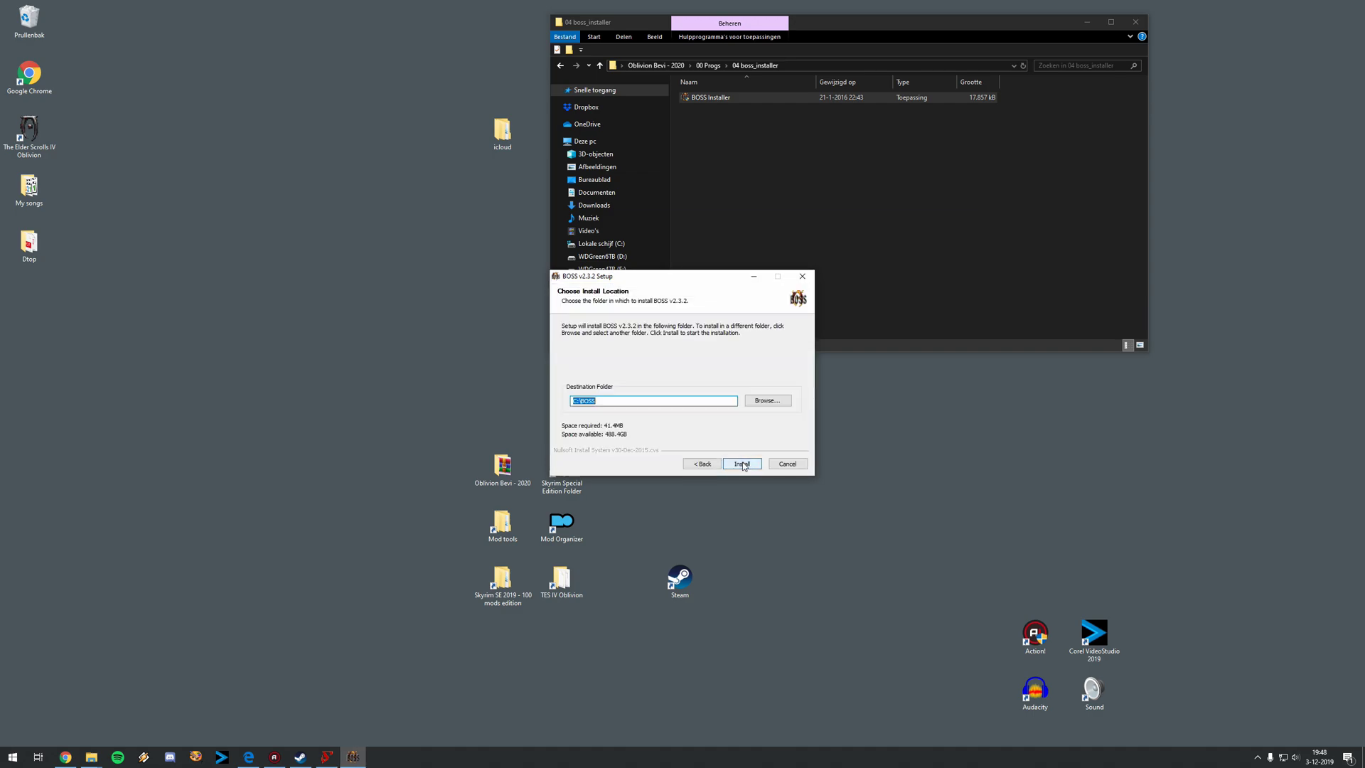
{"action": "left_click", "coordinate": [766, 400]}
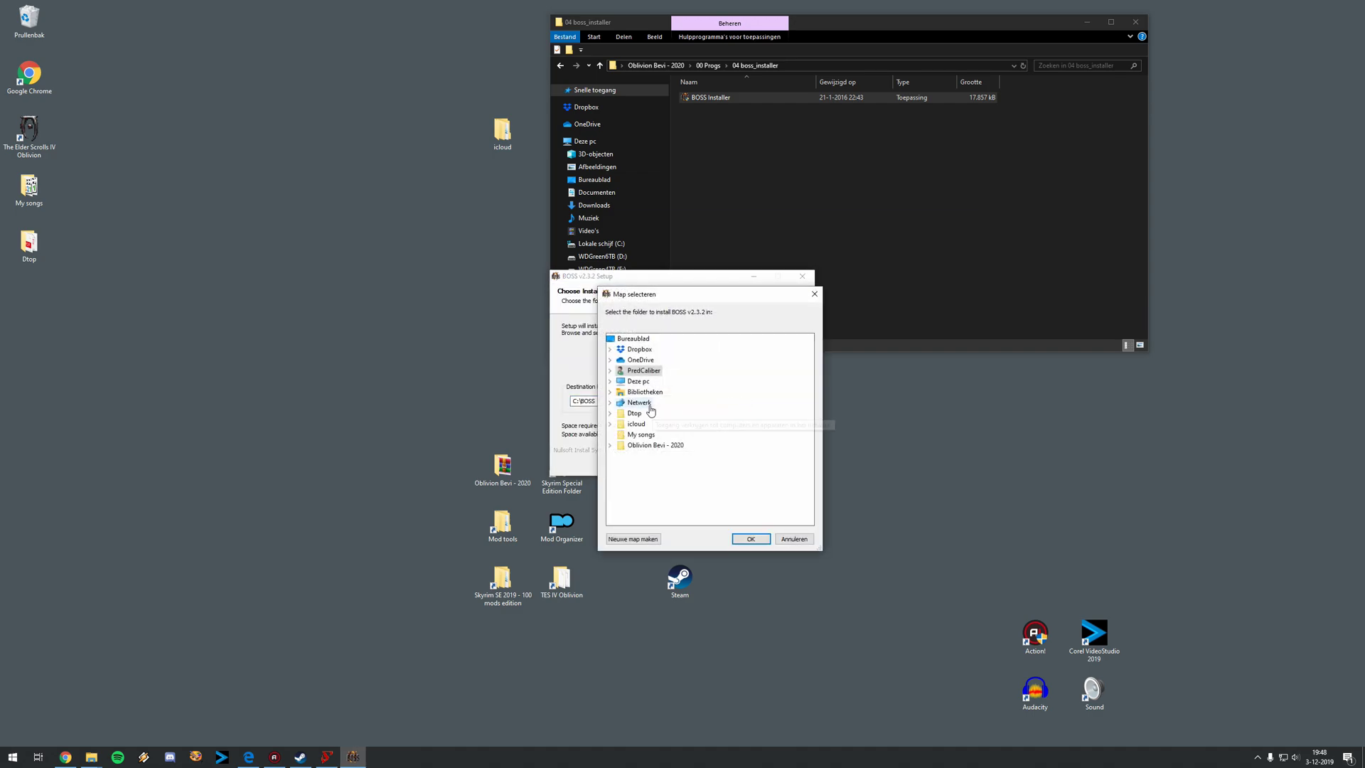
{"action": "left_click", "coordinate": [609, 382]}
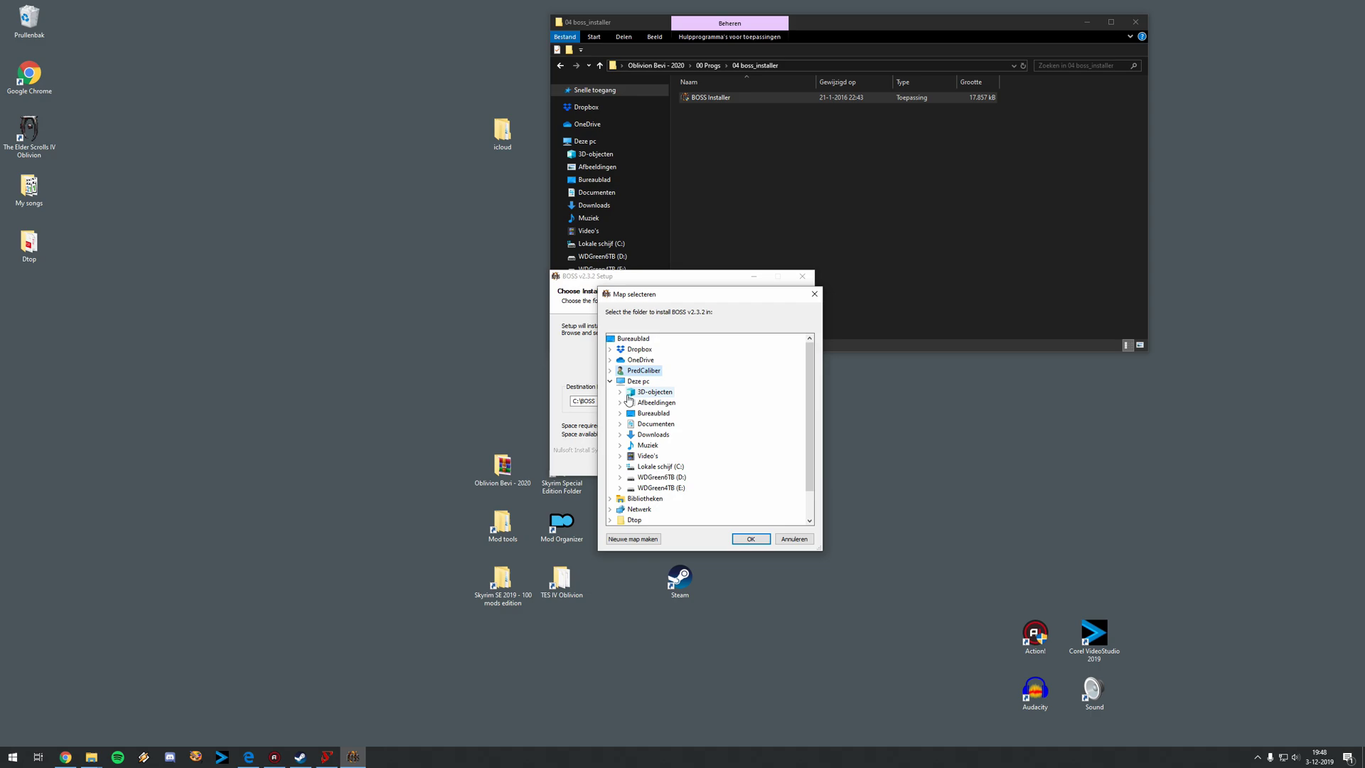
{"action": "left_click", "coordinate": [682, 467]}
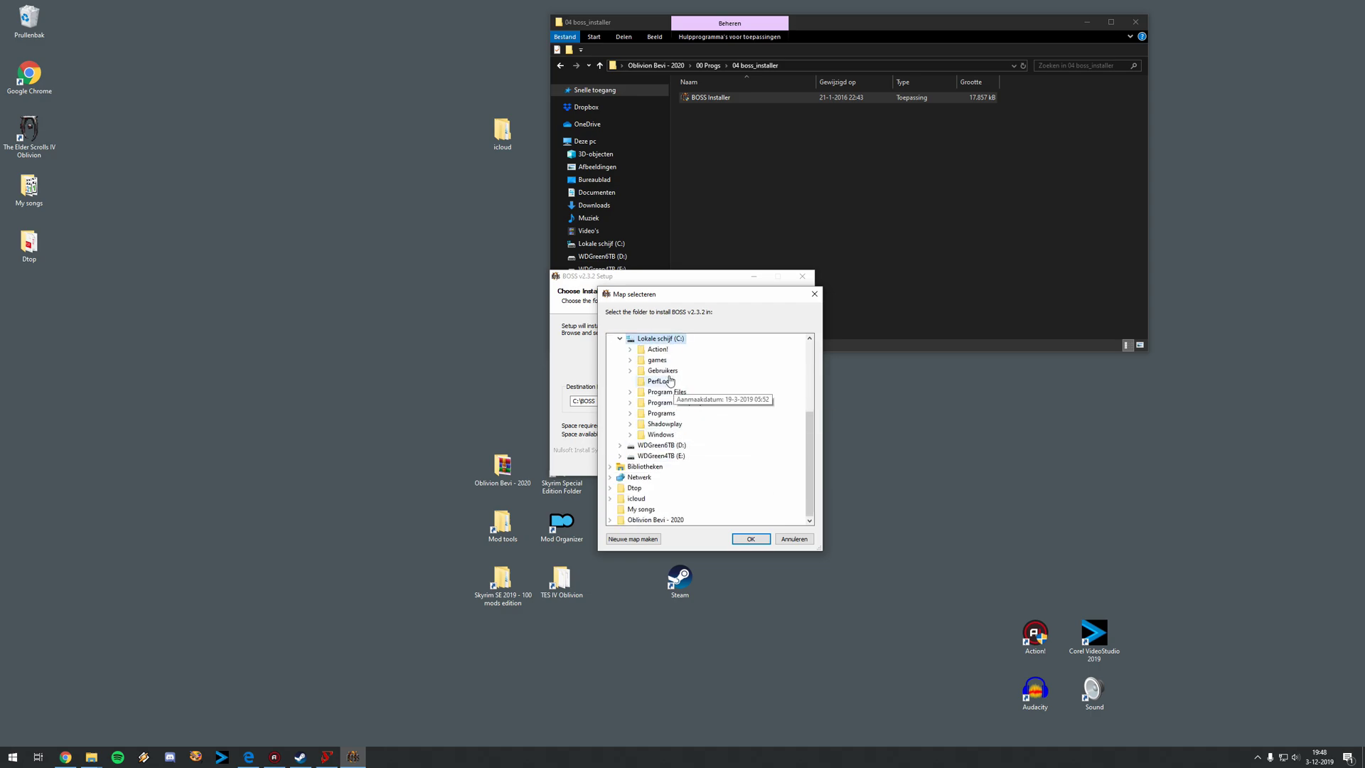
{"action": "left_click", "coordinate": [661, 413]}
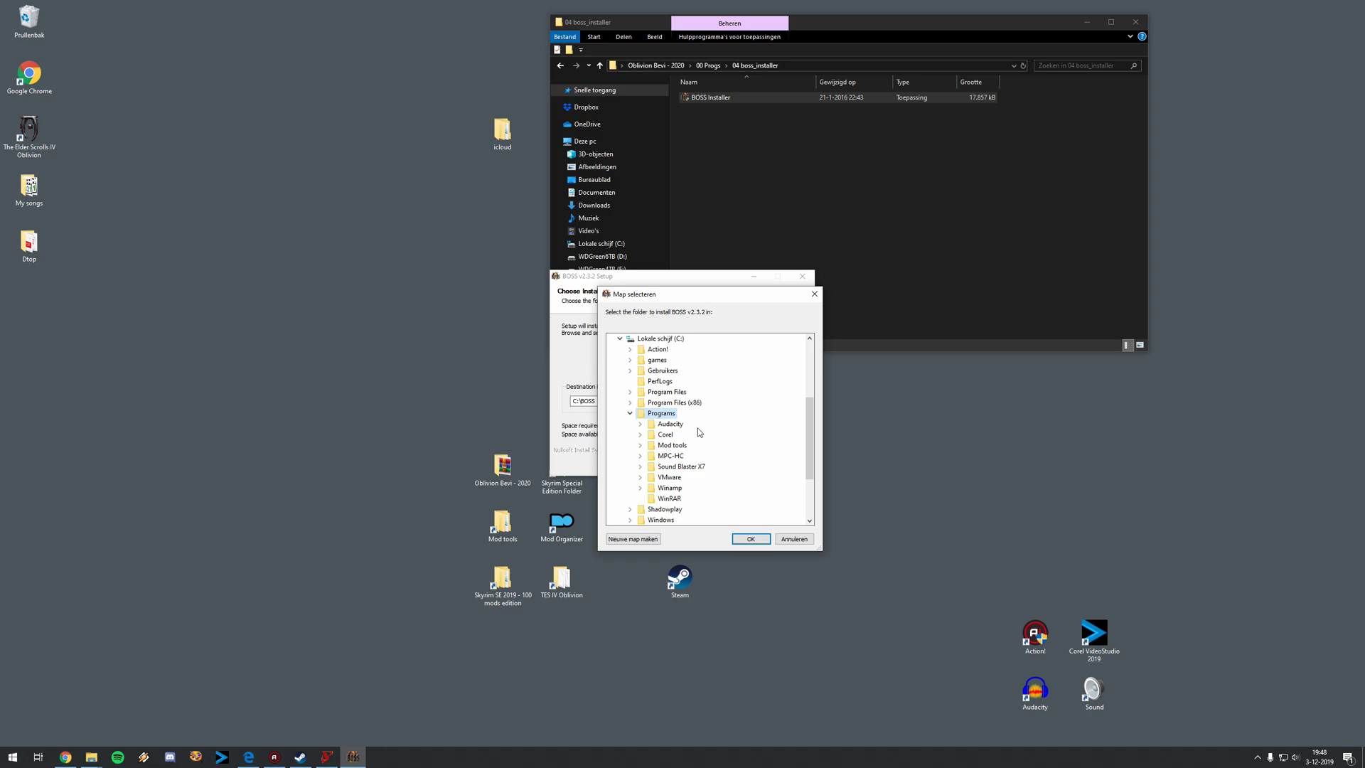
{"action": "double_click", "coordinate": [672, 446]}
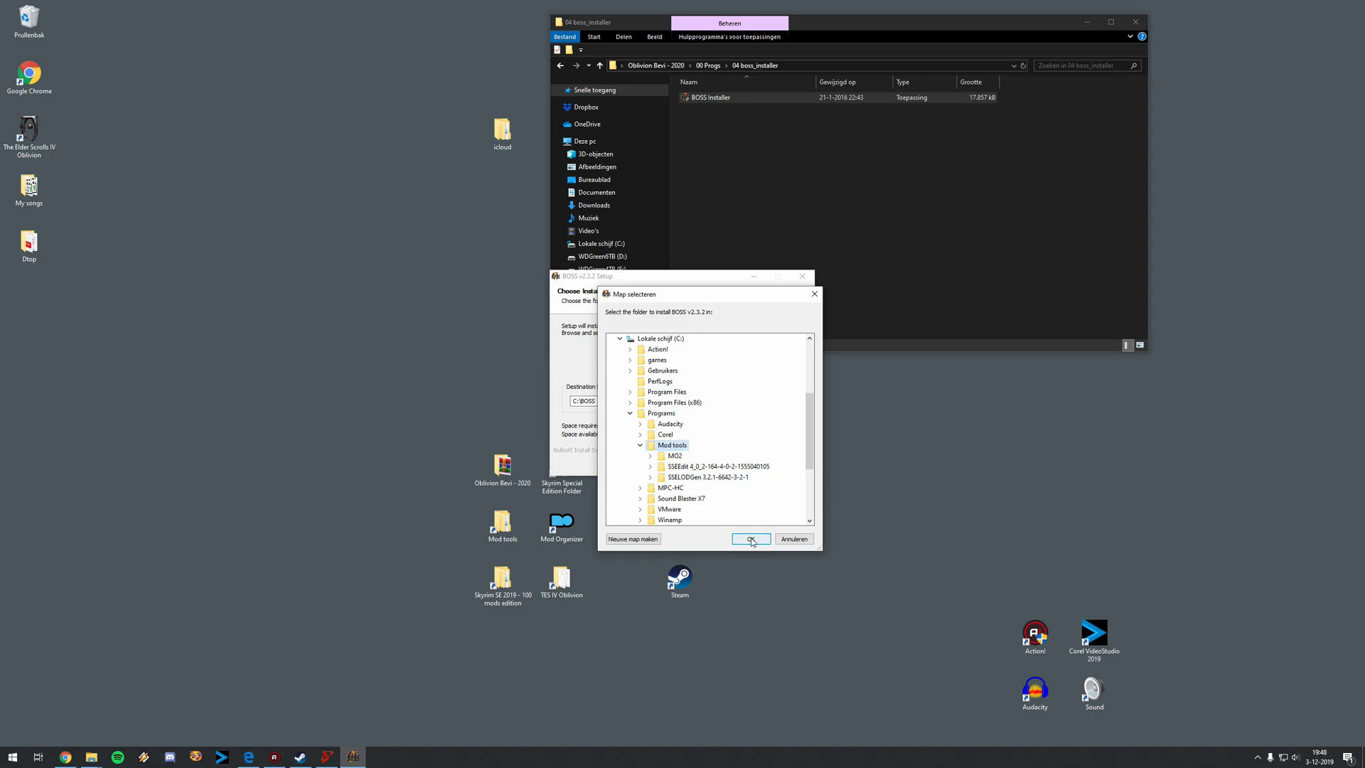
{"action": "left_click", "coordinate": [650, 539]}
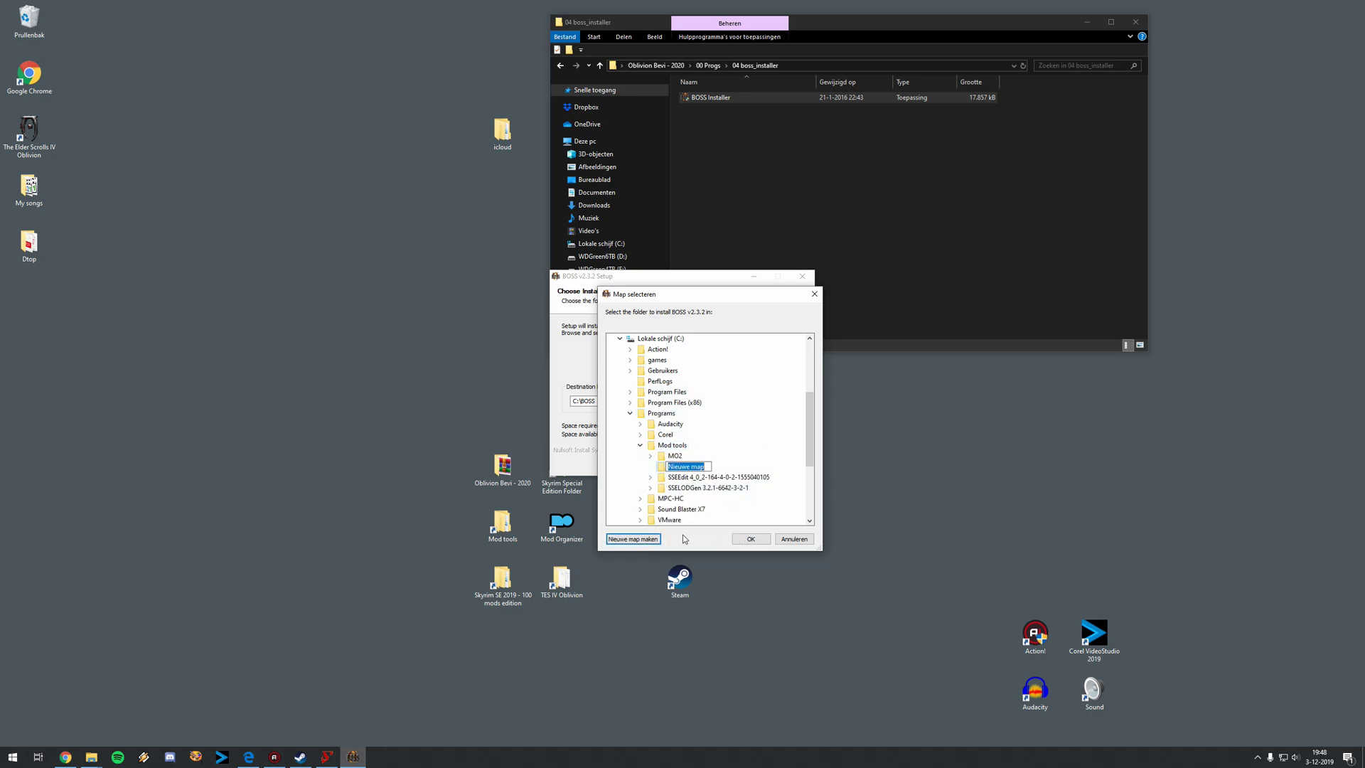
{"action": "type", "text": "BOSS"}
{"action": "left_click", "coordinate": [751, 542]}
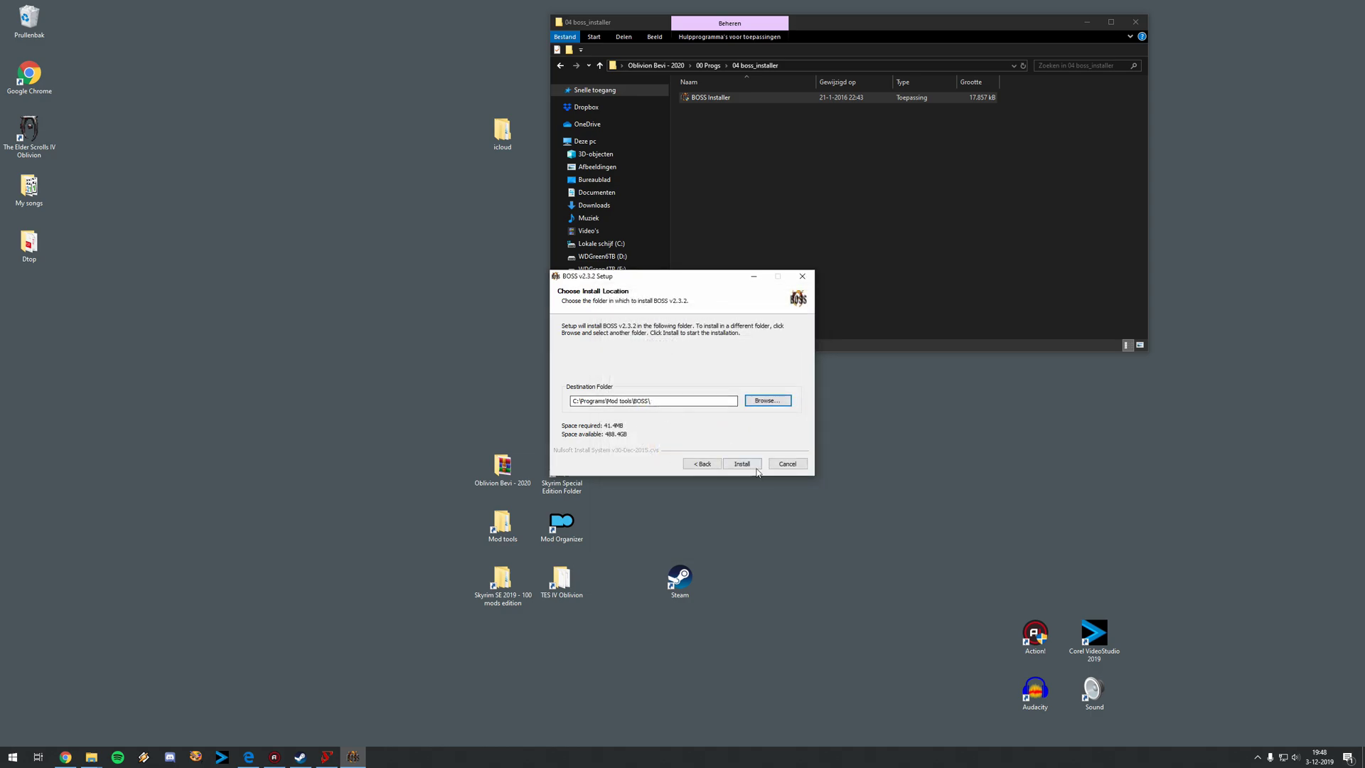
Install BOSS v2.3.2 and finish the setup without running BOSS or viewing the readme
{"action": "left_click", "coordinate": [756, 466]}
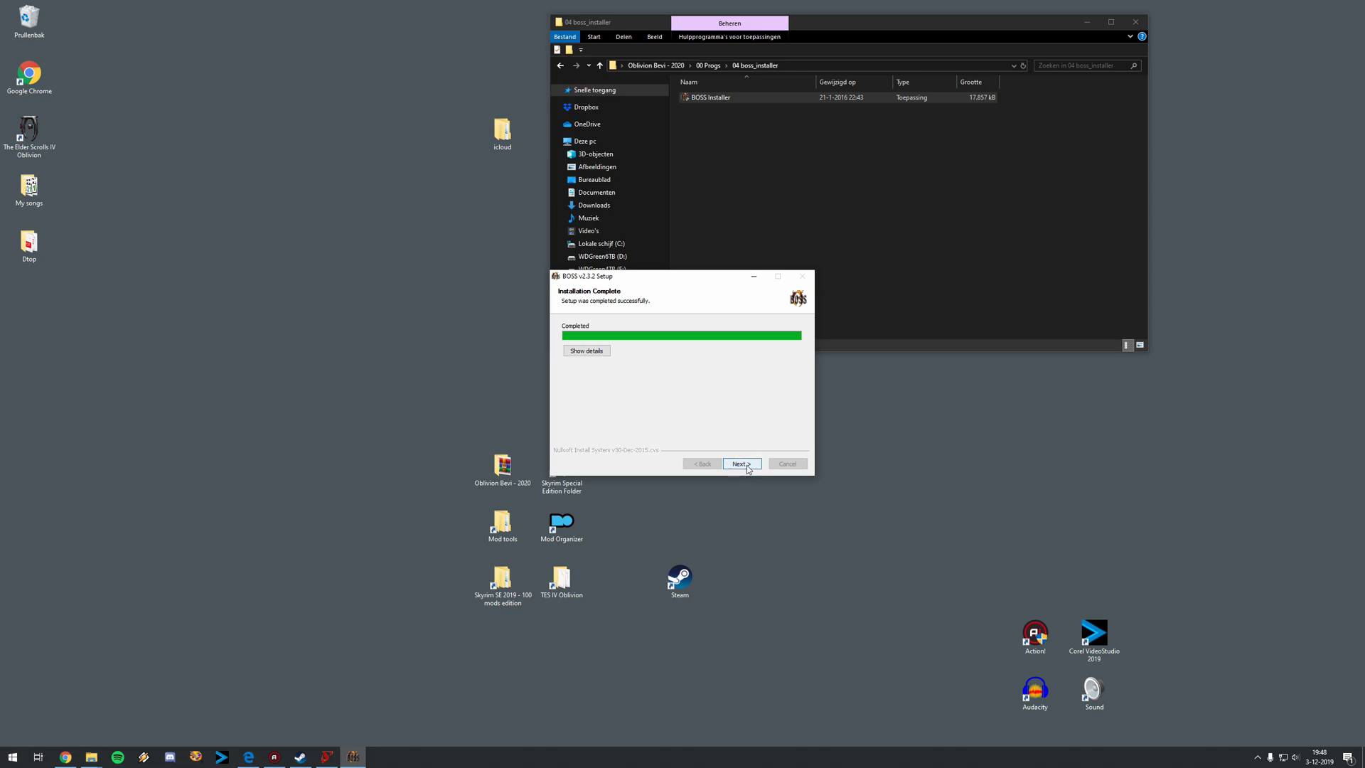
{"action": "left_click", "coordinate": [748, 468]}
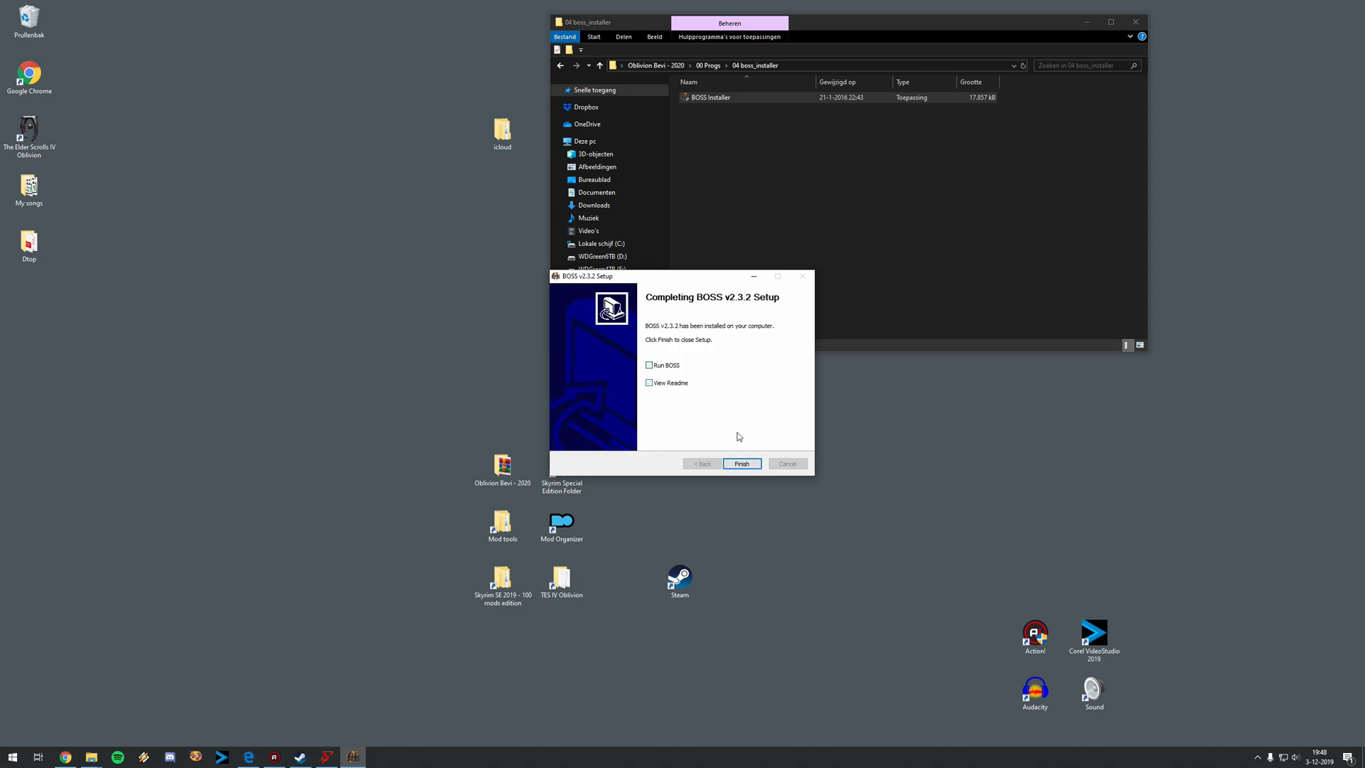
{"action": "left_click", "coordinate": [742, 463]}
Bring up the running Wrye Bash window to view its launcher icons, and return to the desktop
{"action": "key", "text": "super+d"}
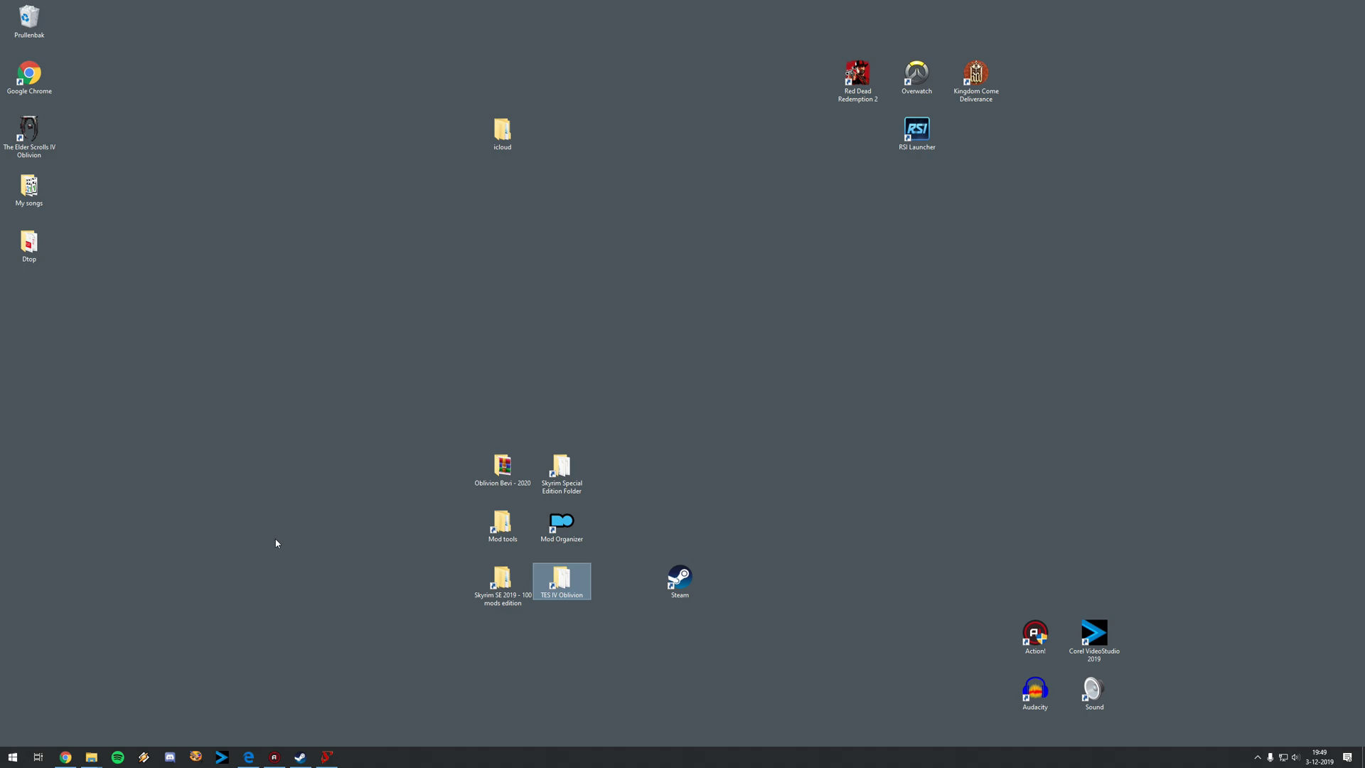
{"action": "left_click", "coordinate": [326, 757]}
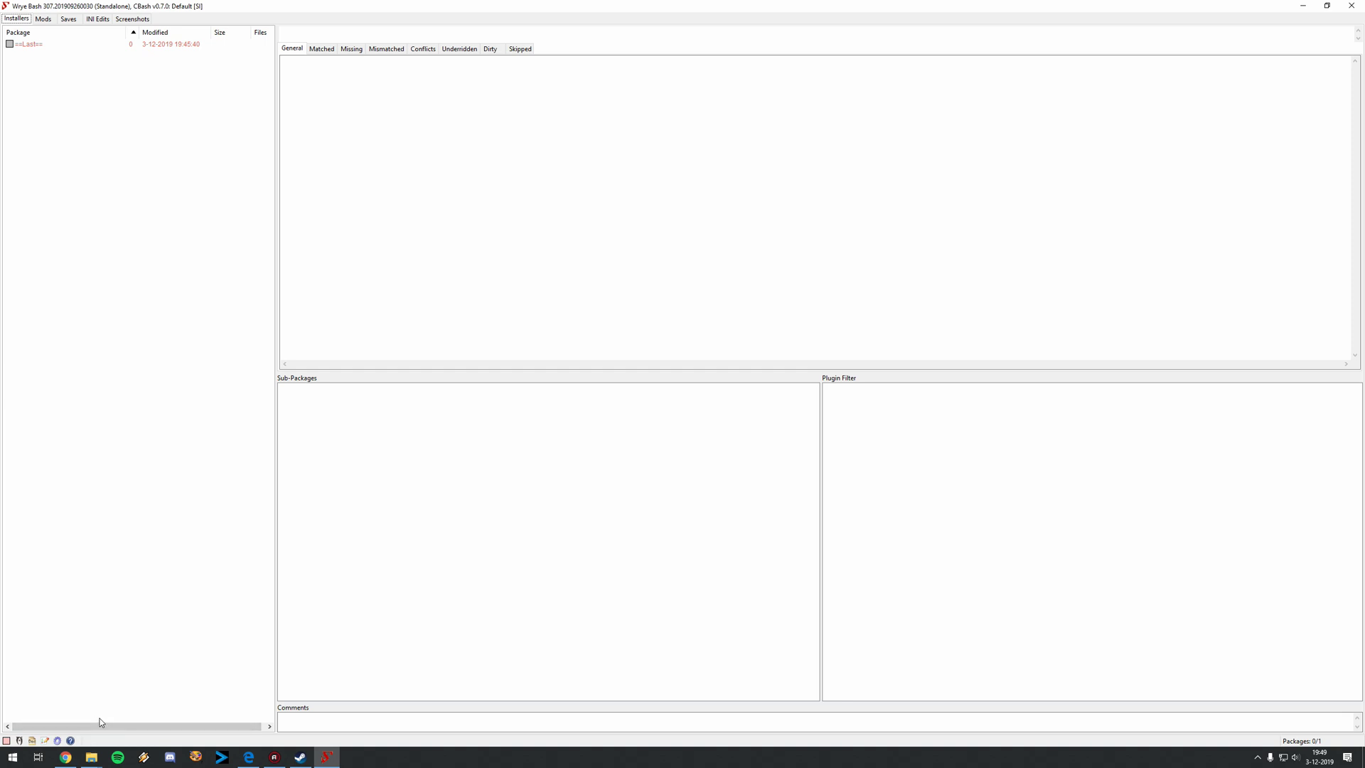
{"action": "key", "text": "super+d"}
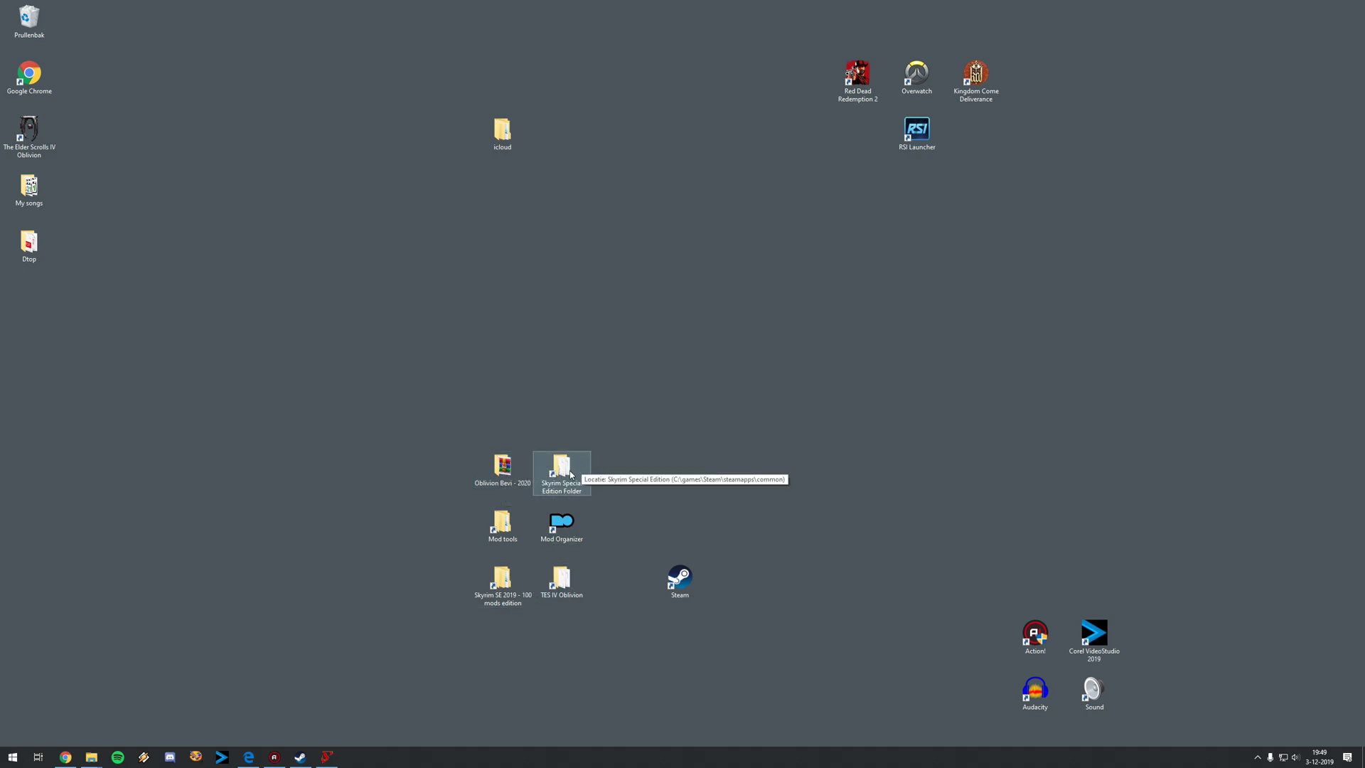
Create a shortcut to the boss application in the BOSS folder of Mod tools, rename it BOSS and close the folder
{"action": "double_click", "coordinate": [503, 524]}
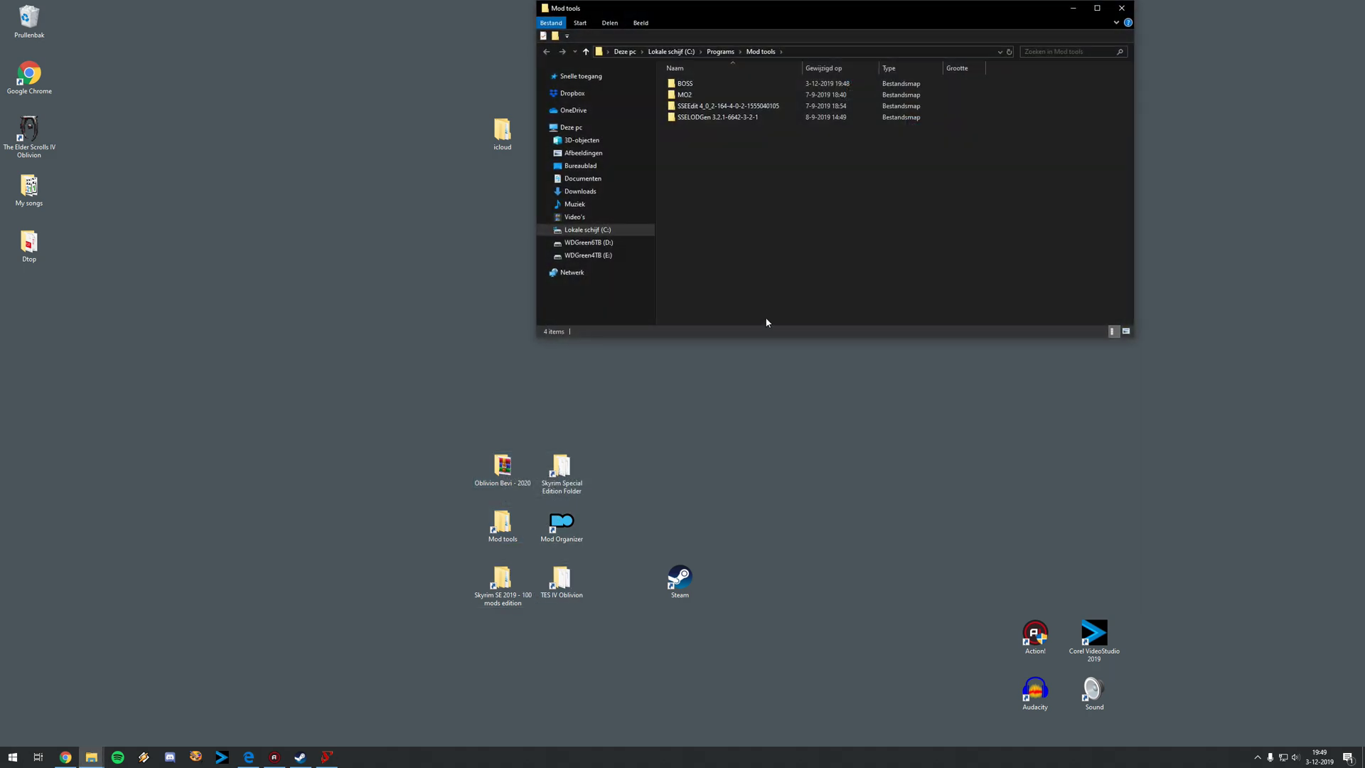
{"action": "double_click", "coordinate": [693, 84]}
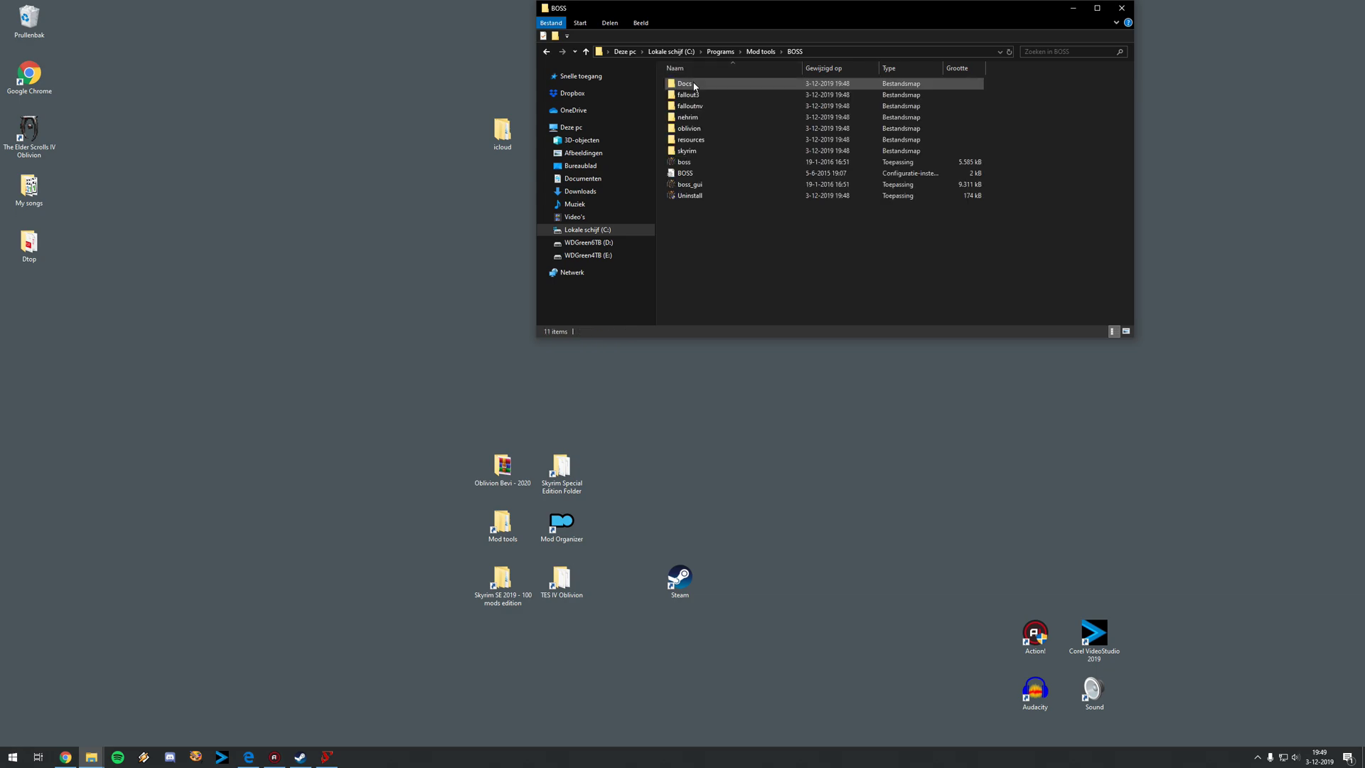
{"action": "right_click", "coordinate": [691, 162]}
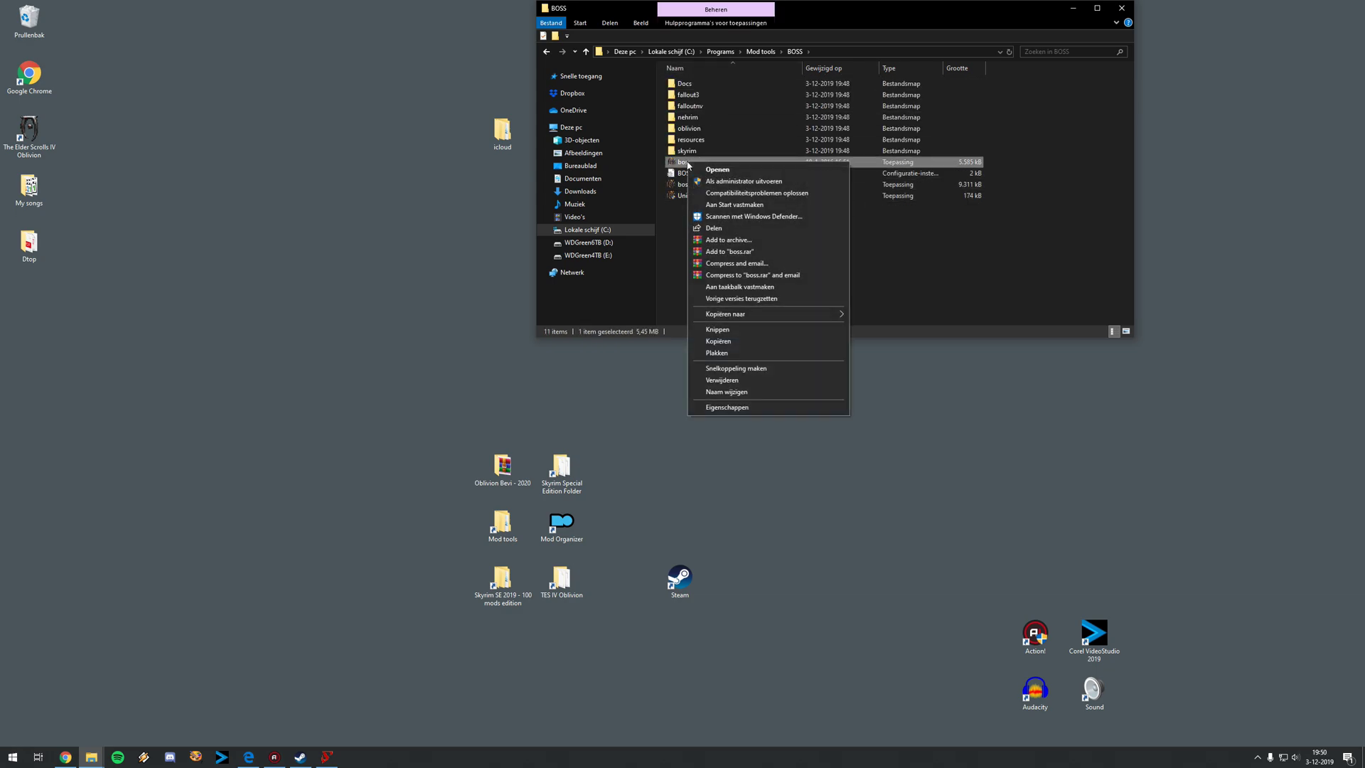
{"action": "left_click", "coordinate": [755, 371]}
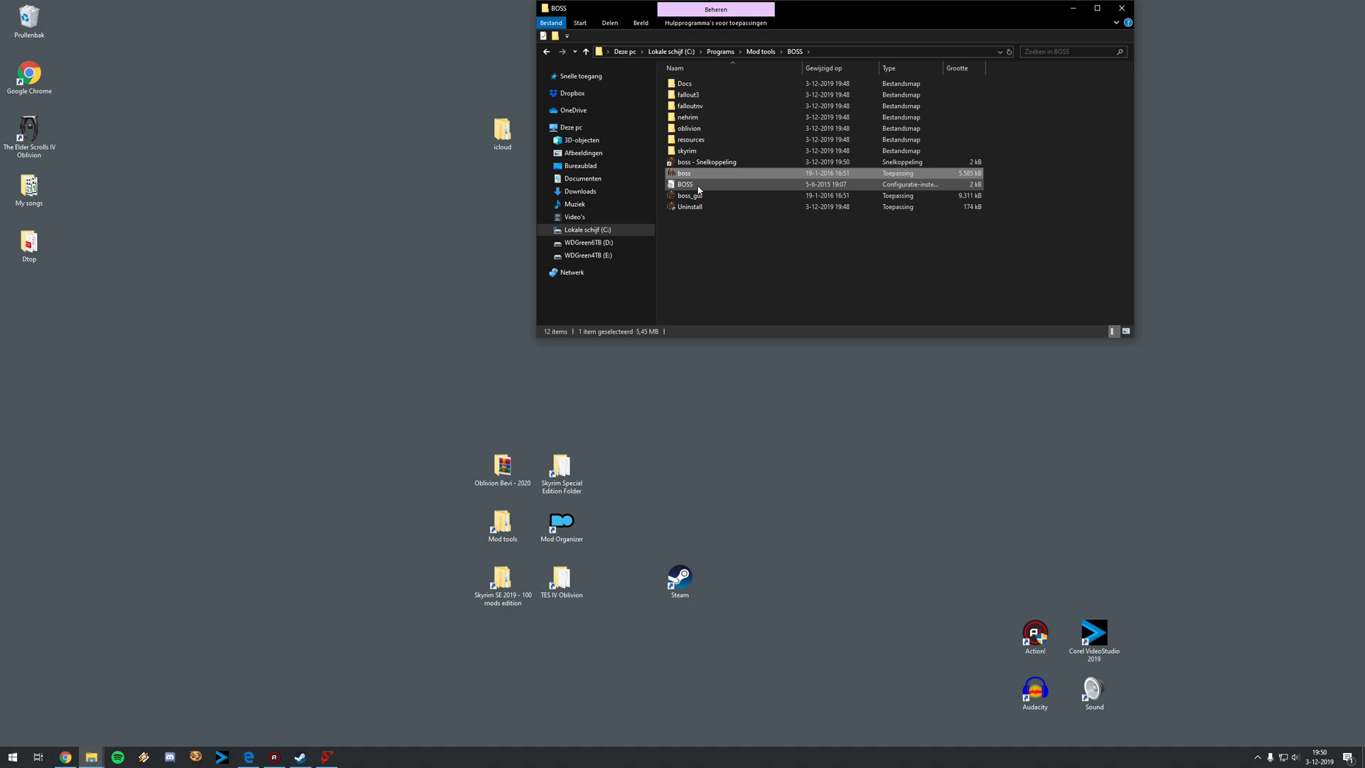
{"action": "left_click", "coordinate": [703, 163]}
{"action": "key", "text": "F2"}
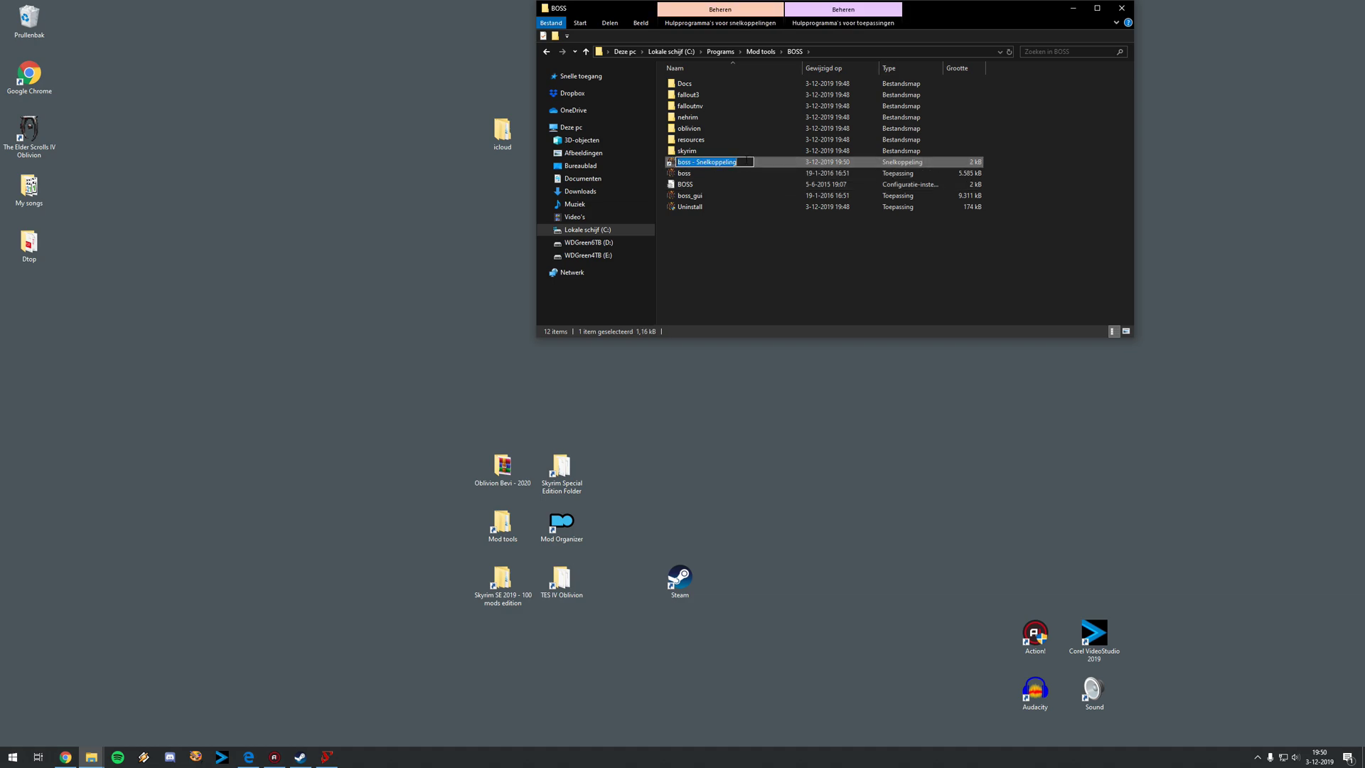
{"action": "type", "text": "BOSS"}
{"action": "key", "text": "Return"}
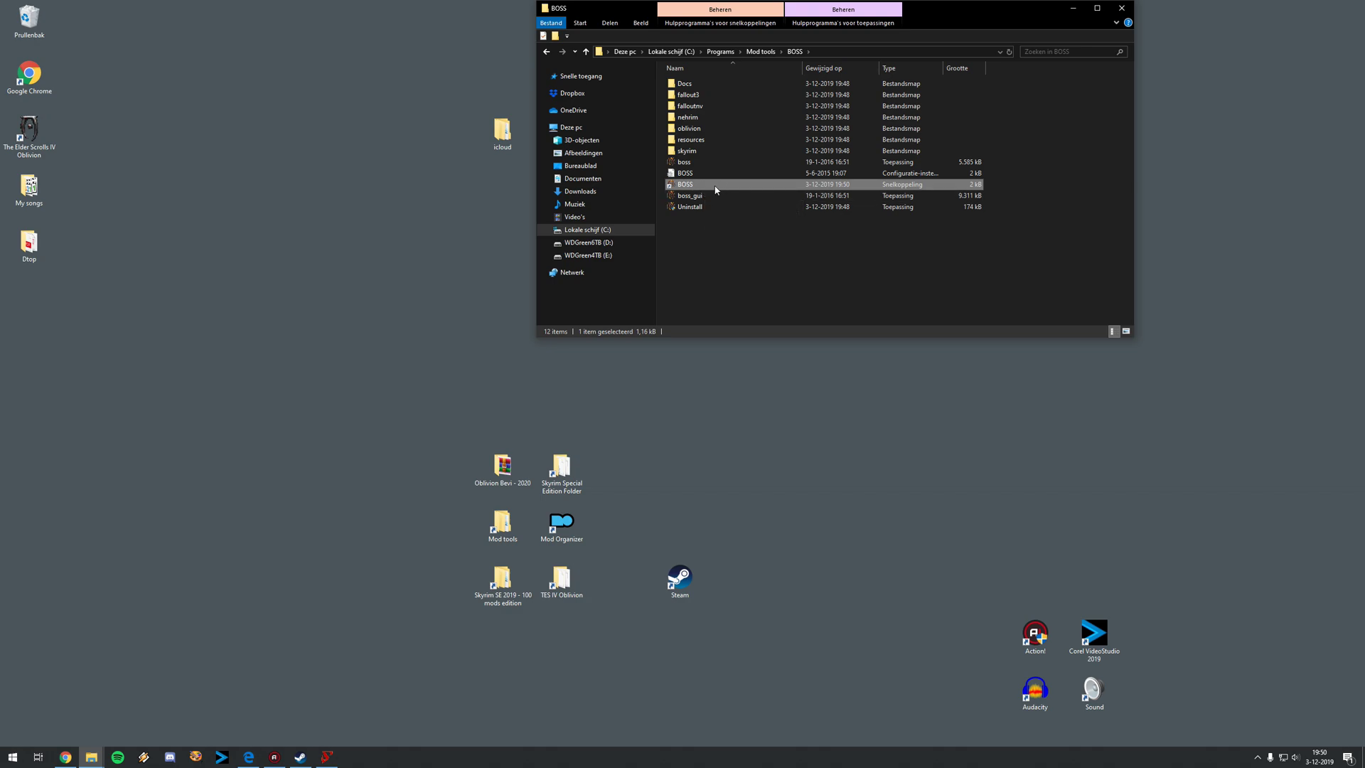
{"action": "left_click", "coordinate": [1121, 7]}
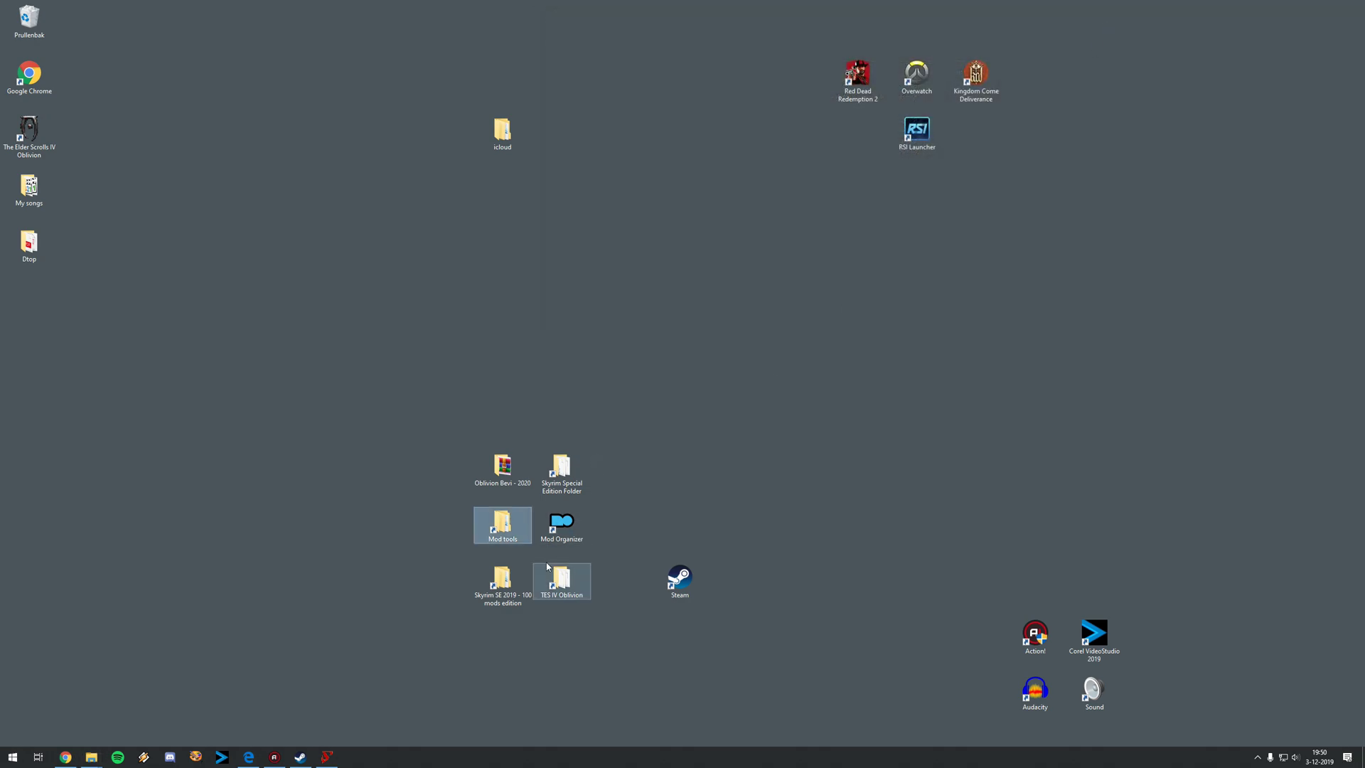
Paste the BOSS shortcut into the Mopy\Apps folder inside the Oblivion game folder
{"action": "double_click", "coordinate": [553, 583]}
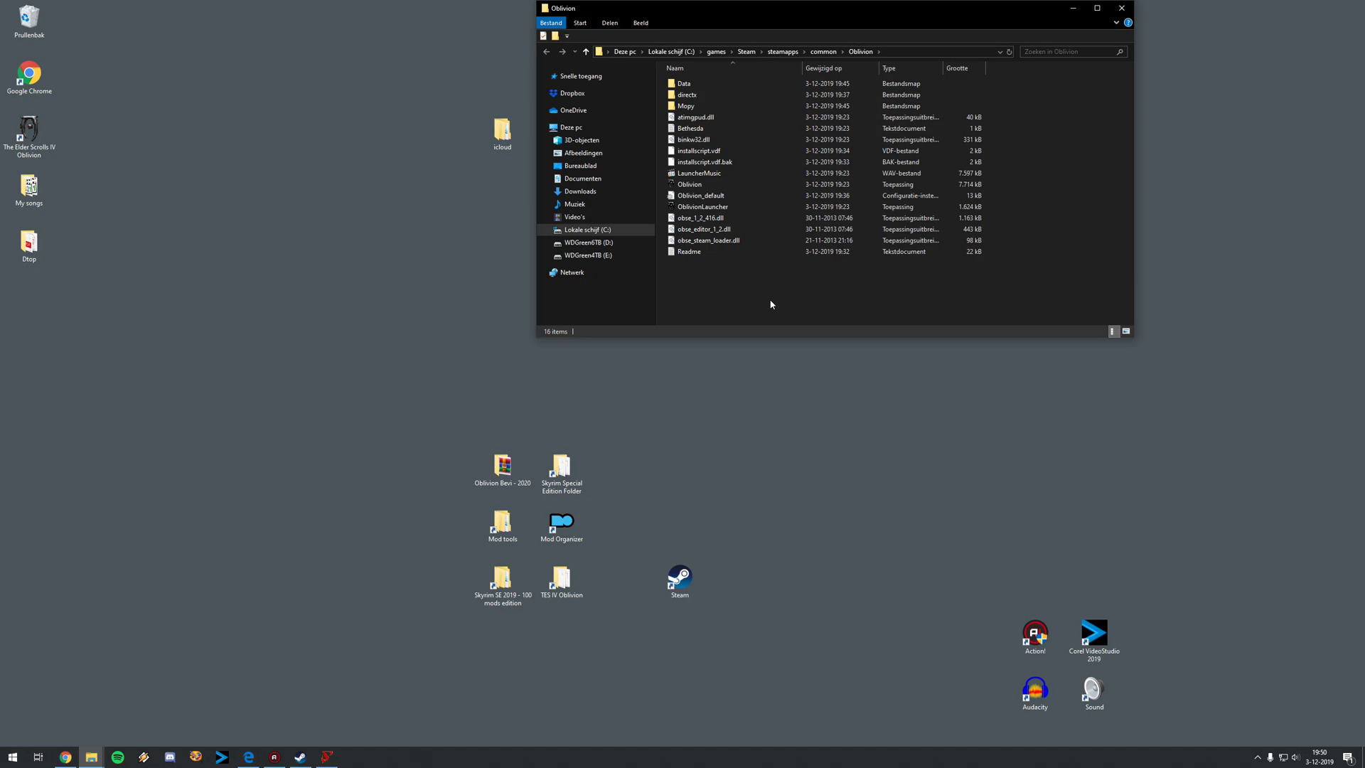
{"action": "double_click", "coordinate": [696, 106]}
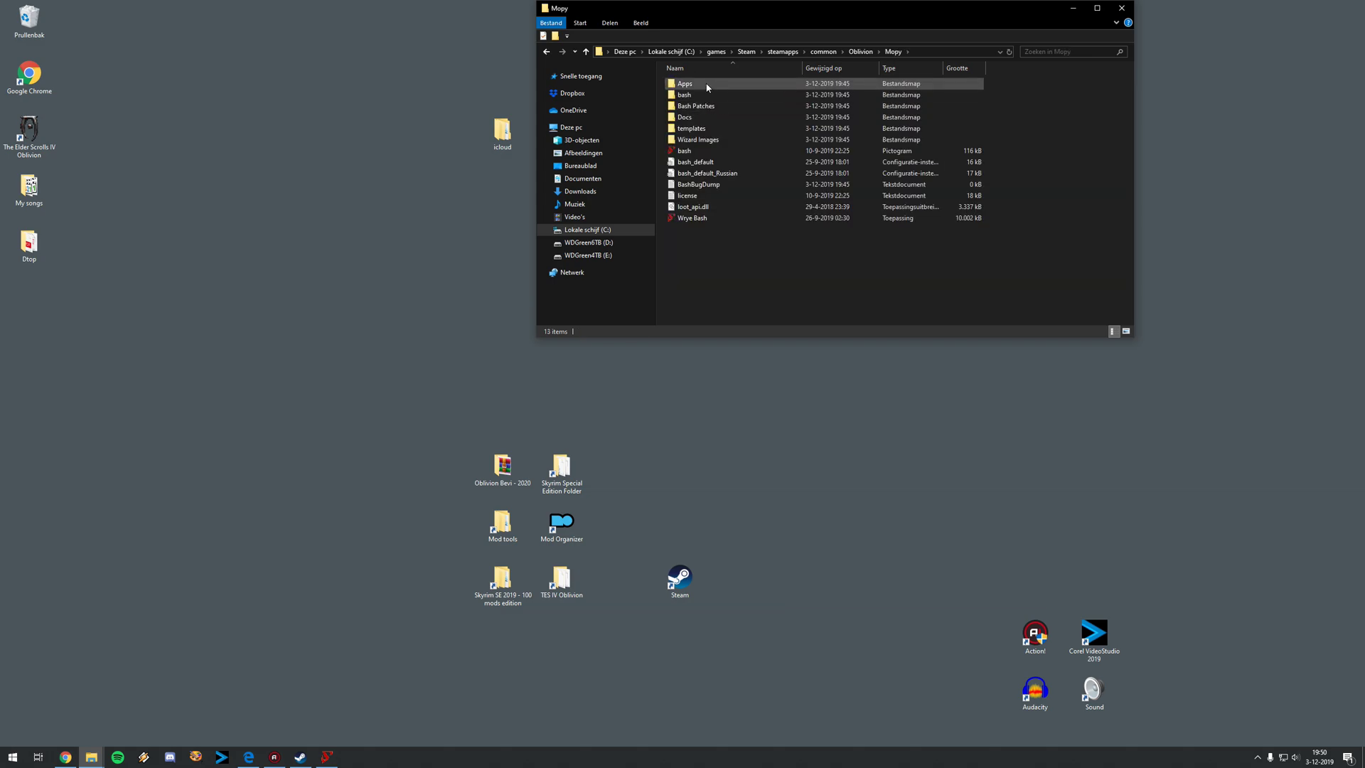
{"action": "double_click", "coordinate": [708, 87]}
{"action": "right_click", "coordinate": [718, 176]}
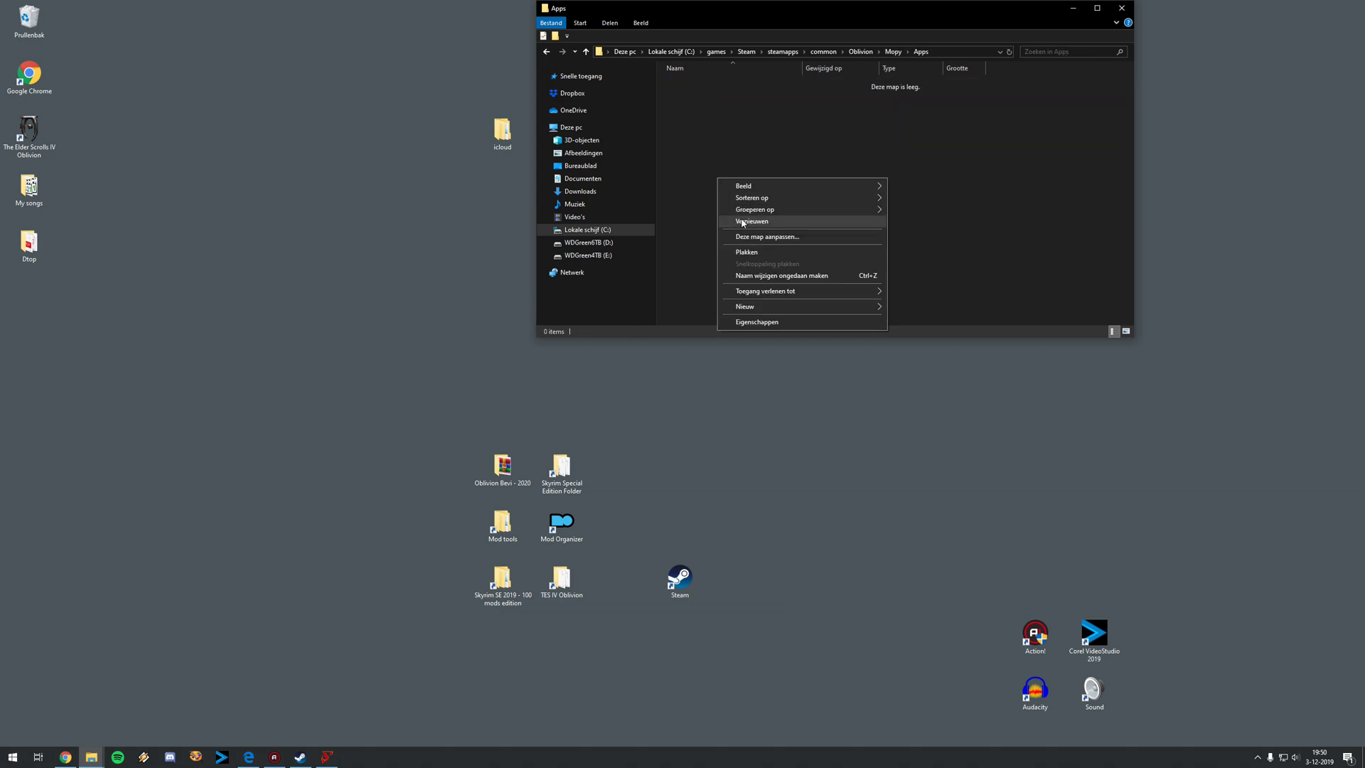
{"action": "left_click", "coordinate": [753, 250]}
Restart Wrye Bash from the Oblivion Mopy folder, check its status bar for the BOSS launcher, and close it
{"action": "left_click", "coordinate": [325, 758]}
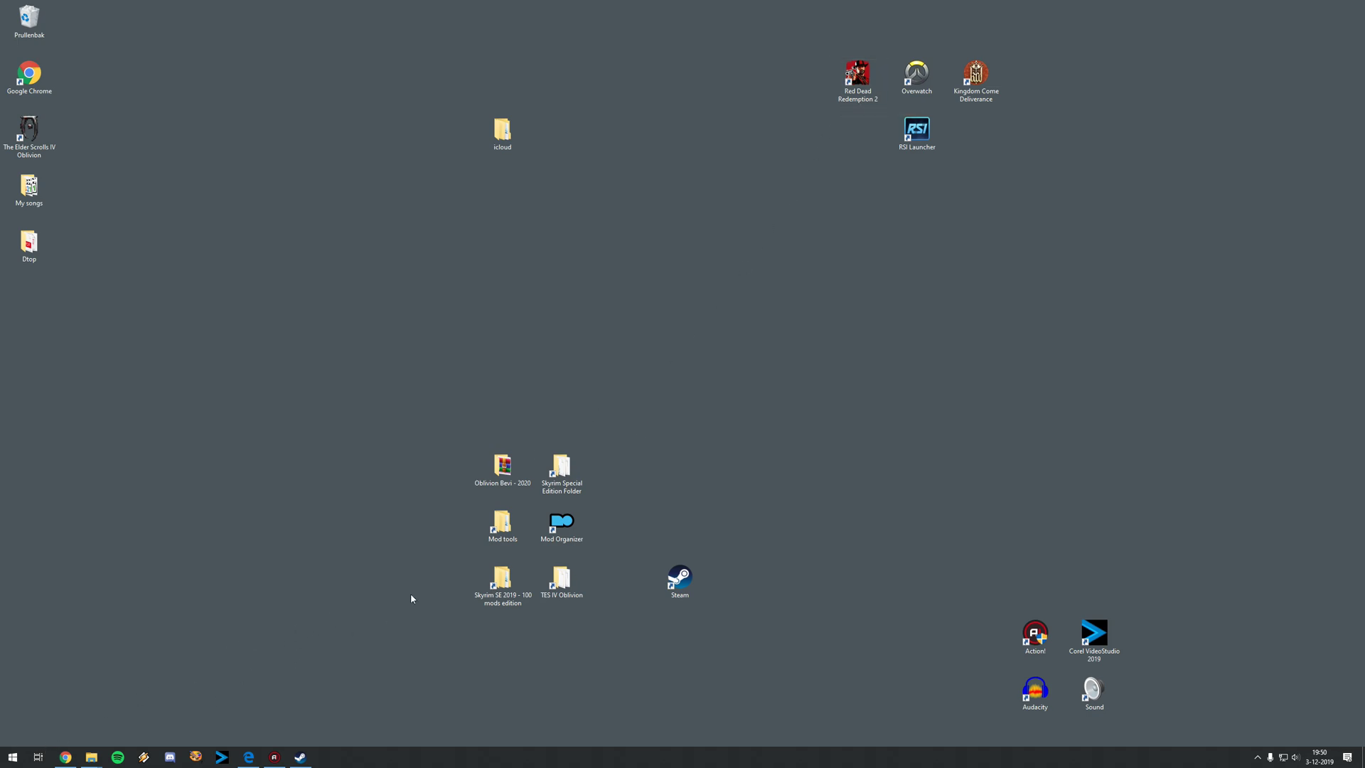
{"action": "left_click", "coordinate": [91, 756]}
{"action": "double_click", "coordinate": [562, 580]}
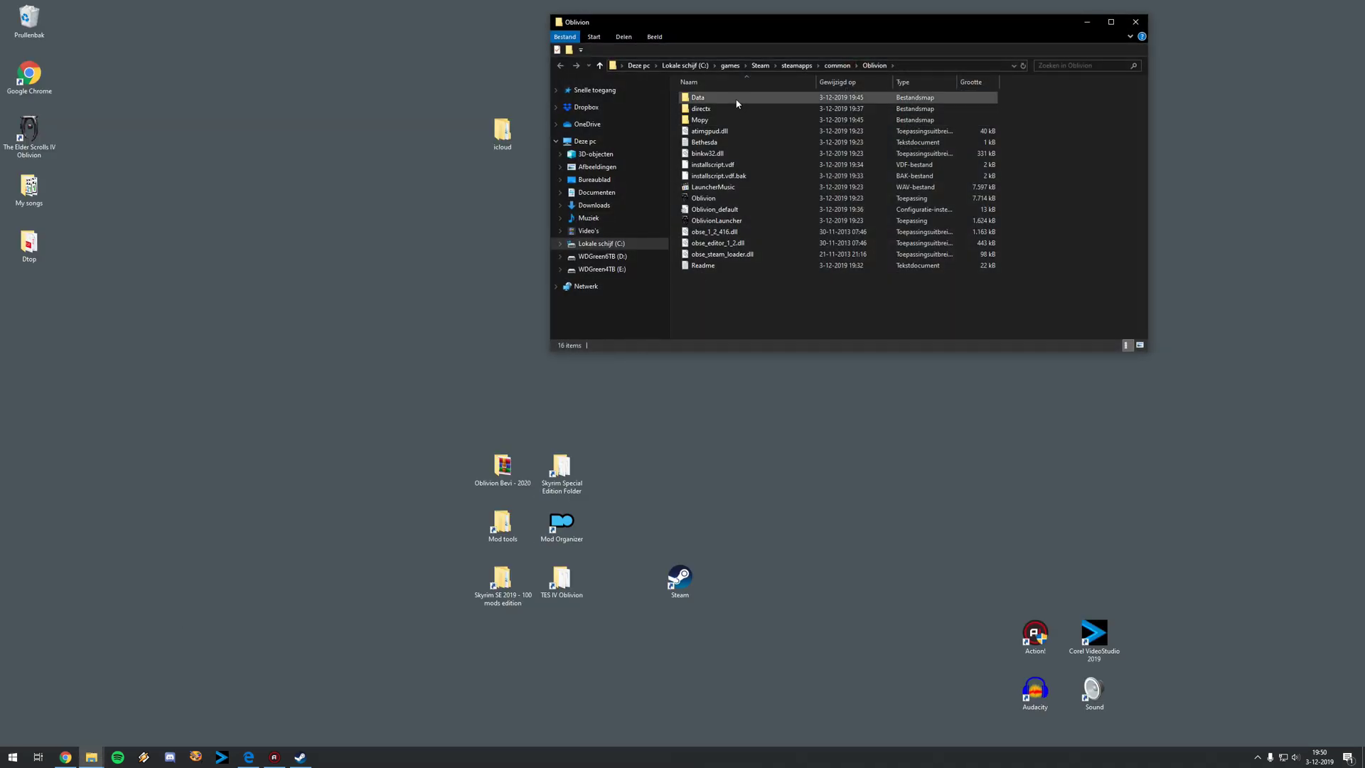
{"action": "double_click", "coordinate": [718, 120]}
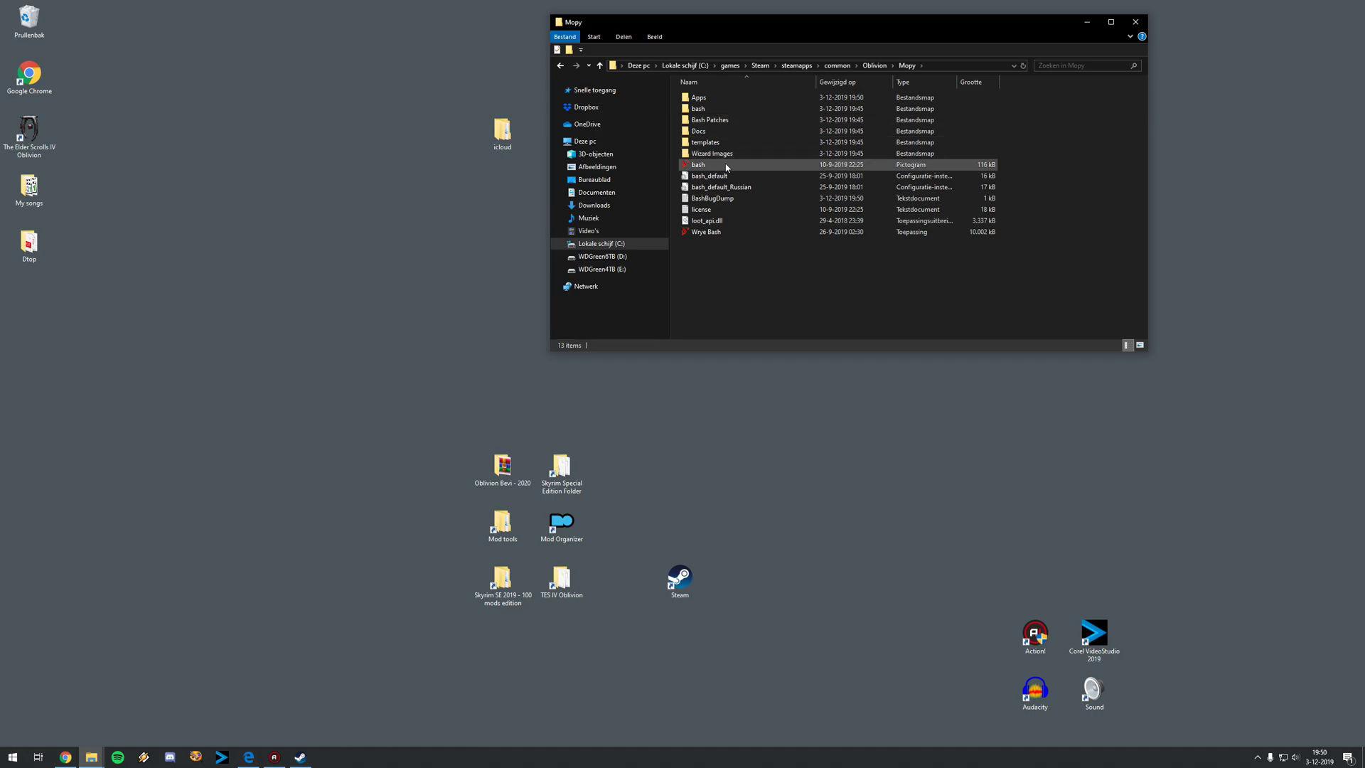
{"action": "left_click", "coordinate": [707, 234]}
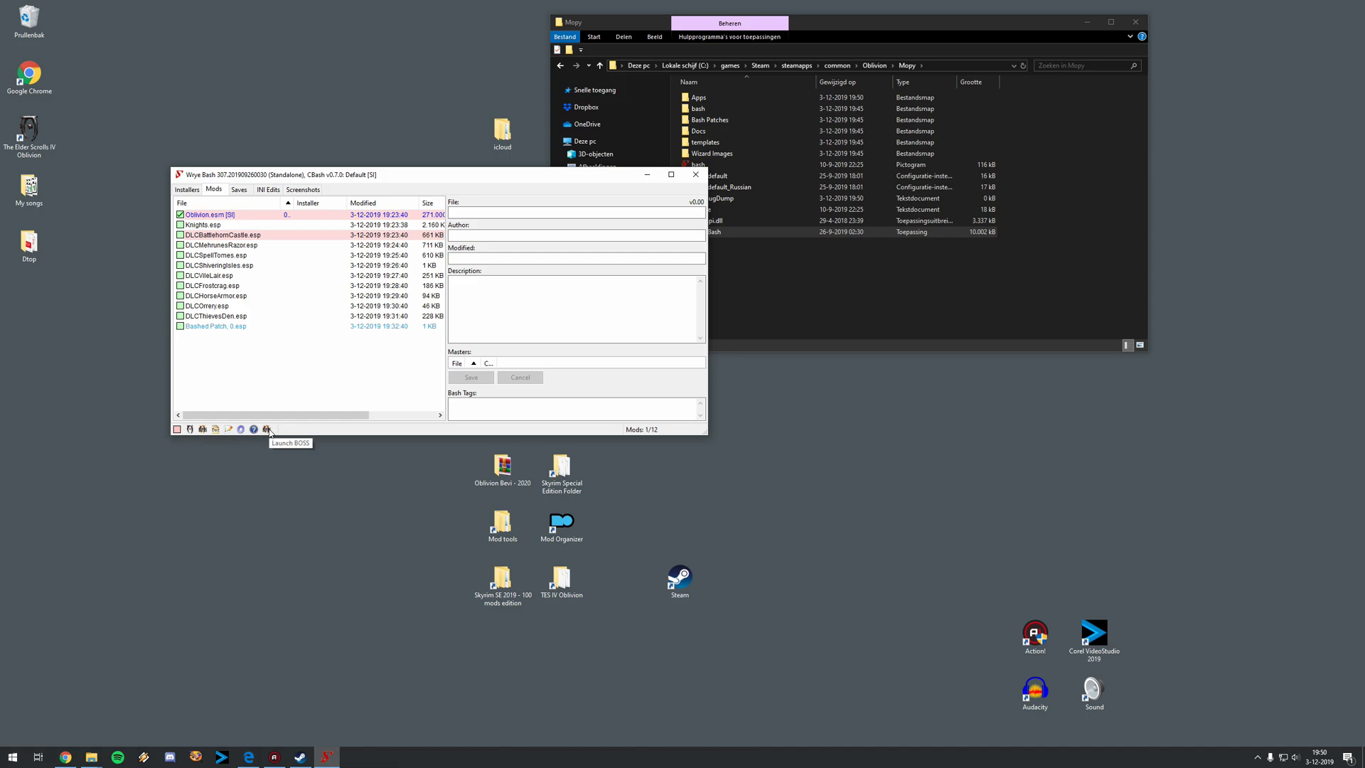
{"action": "left_click", "coordinate": [695, 174]}
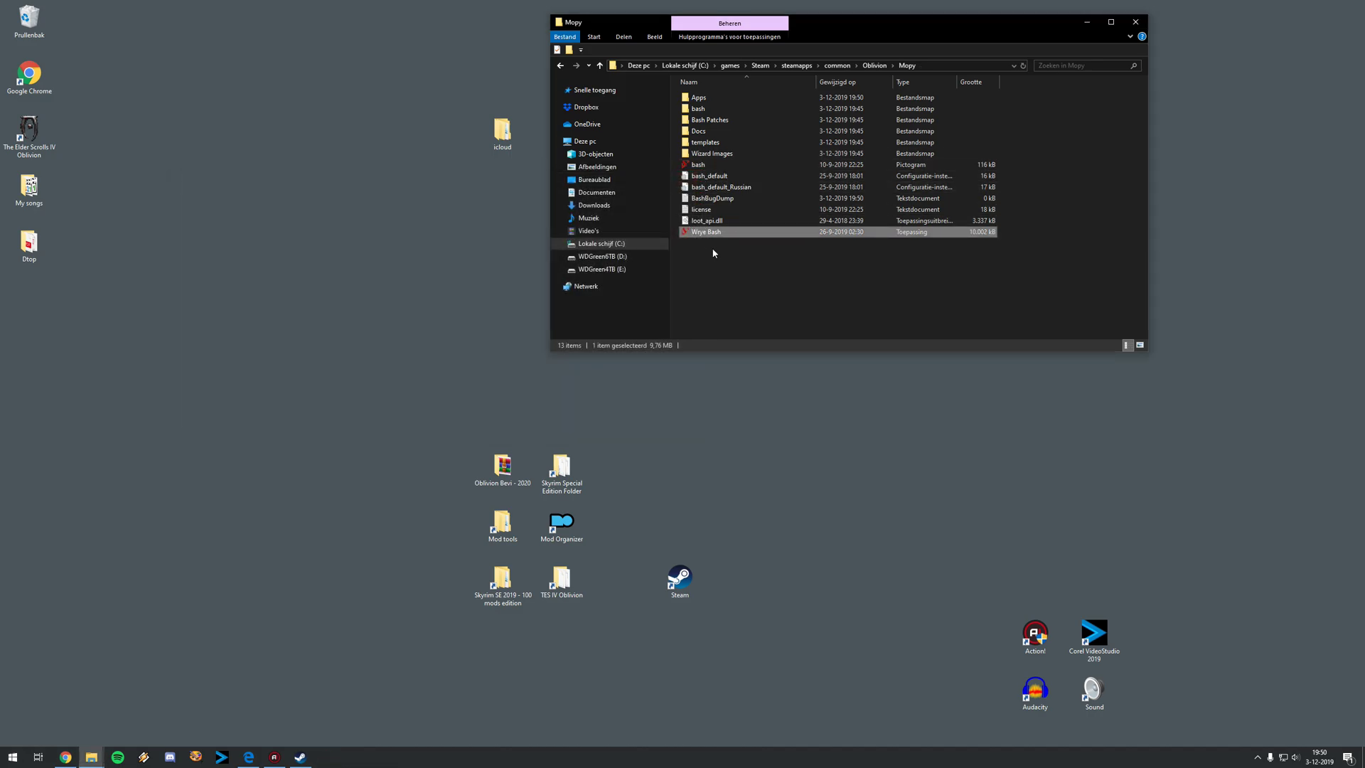
Create a shortcut to the Wrye Bash application in the Mopy folder and rename it Wrye Bash
{"action": "right_click", "coordinate": [706, 234]}
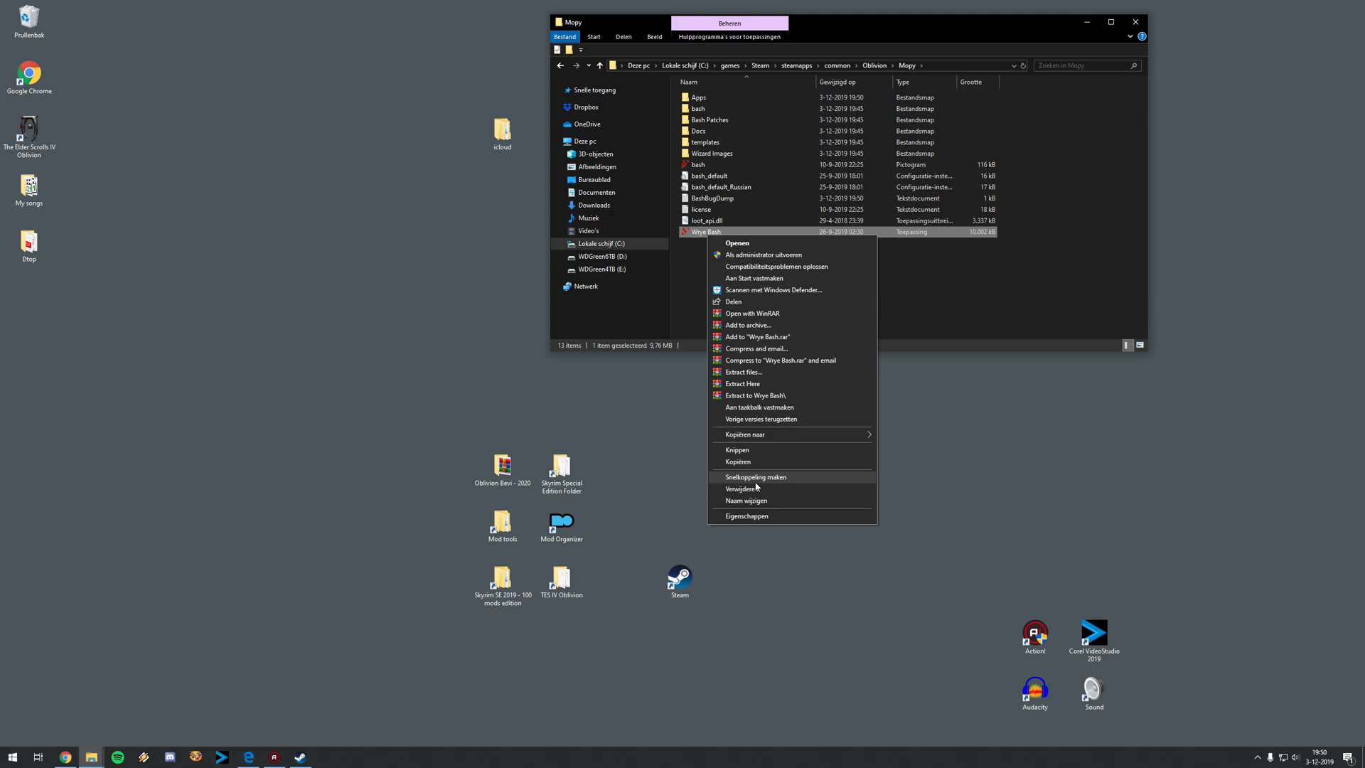
{"action": "left_click", "coordinate": [756, 482]}
{"action": "left_click", "coordinate": [746, 234]}
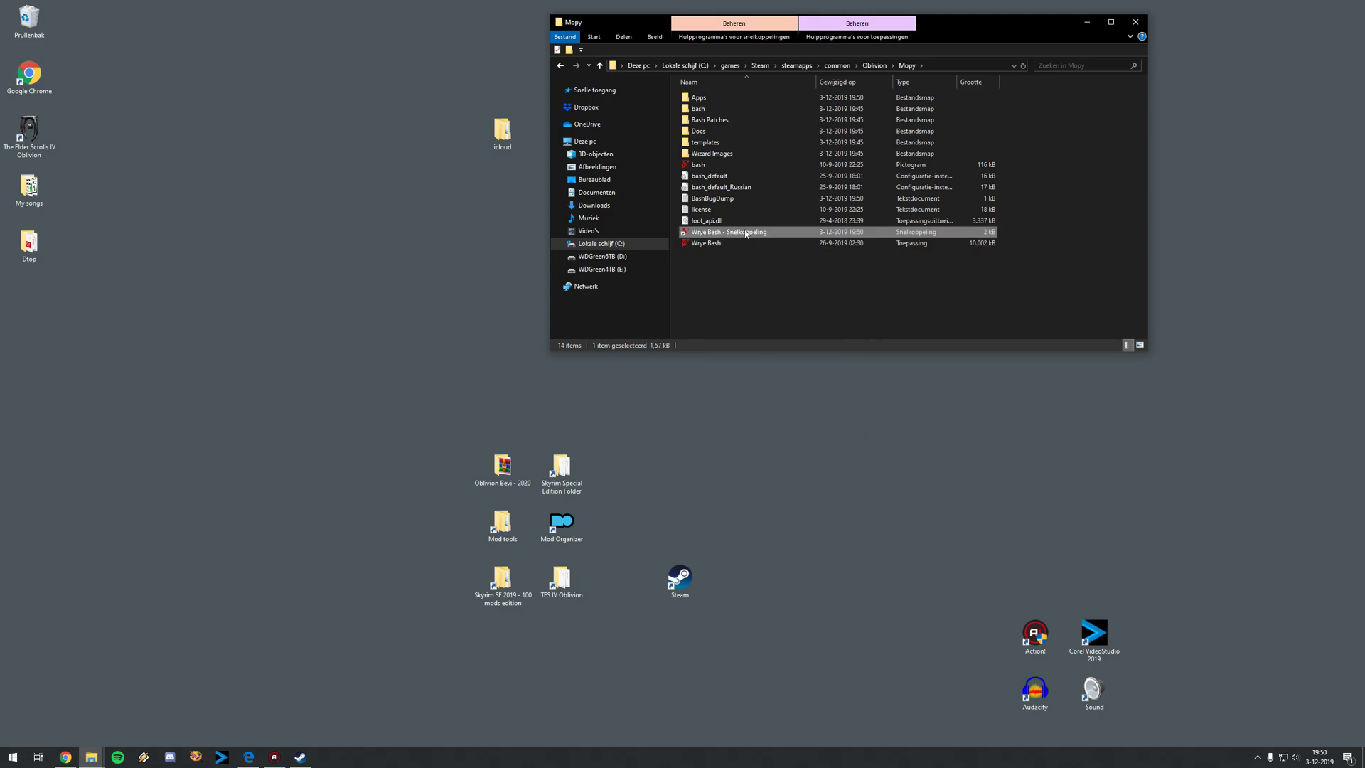
{"action": "left_click", "coordinate": [765, 233]}
{"action": "left_click_drag", "start_coordinate": [765, 233], "coordinate": [727, 233]}
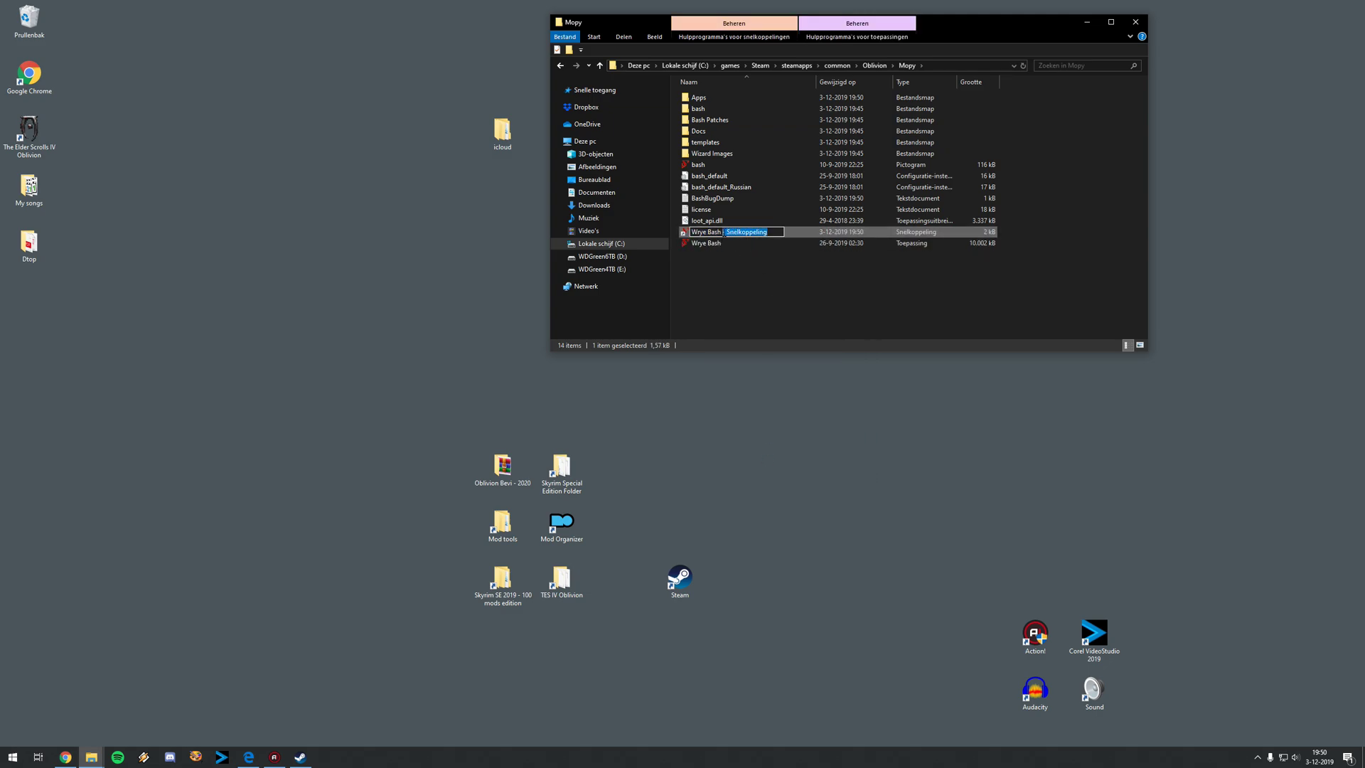
{"action": "key", "text": "BackSpace"}
{"action": "key", "text": "Return"}
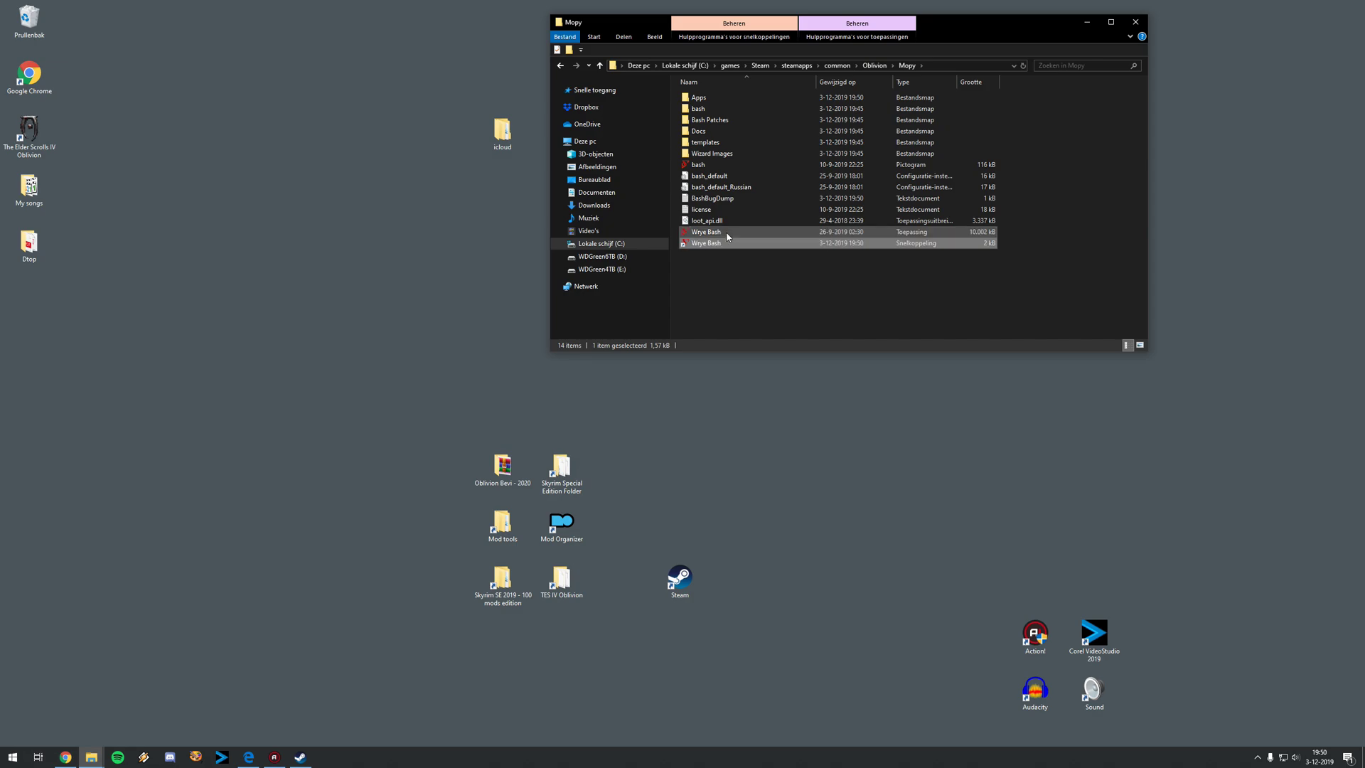
Move the Wrye Bash shortcut to the desktop and place it and the Oblivion game shortcut beside the Skyrim Special Edition Folder icon
{"action": "left_click_drag", "start_coordinate": [704, 242], "coordinate": [450, 304]}
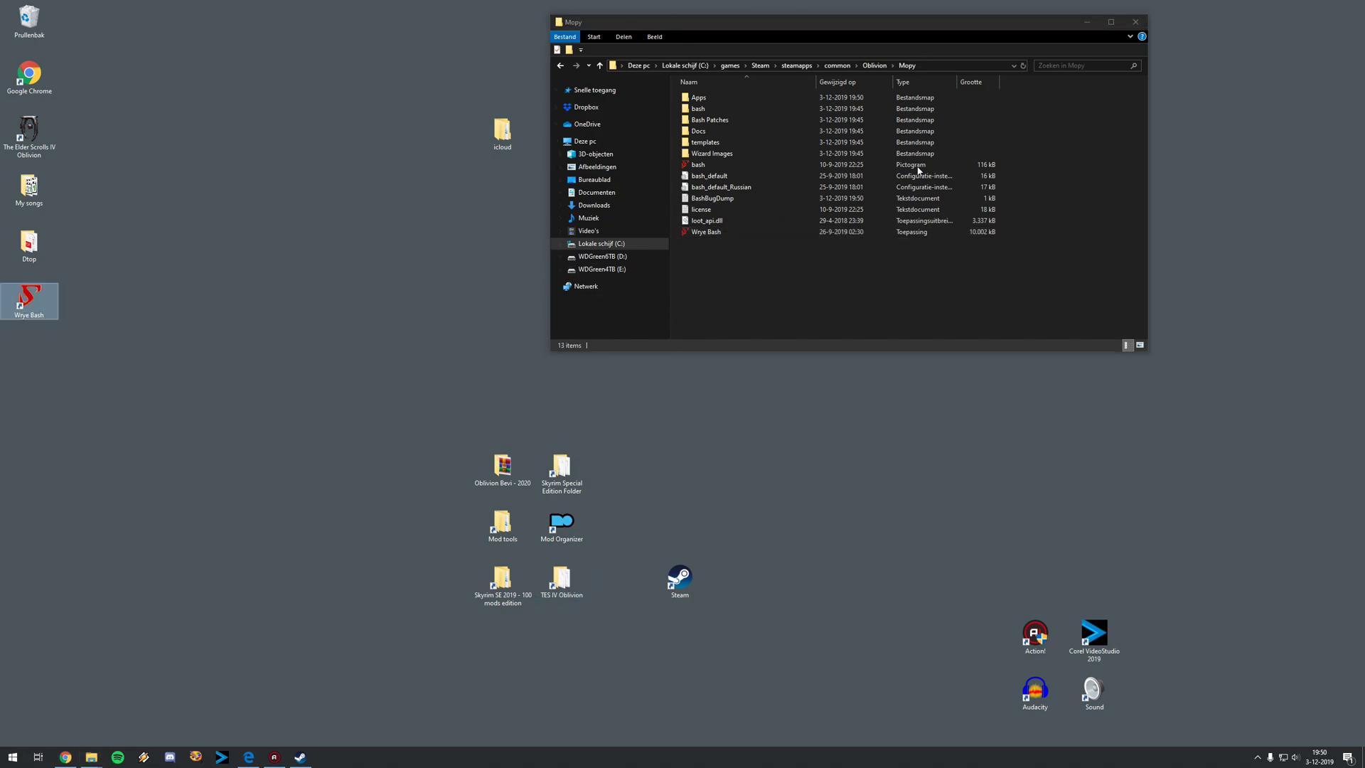
{"action": "left_click", "coordinate": [1135, 22]}
{"action": "left_click", "coordinate": [521, 270]}
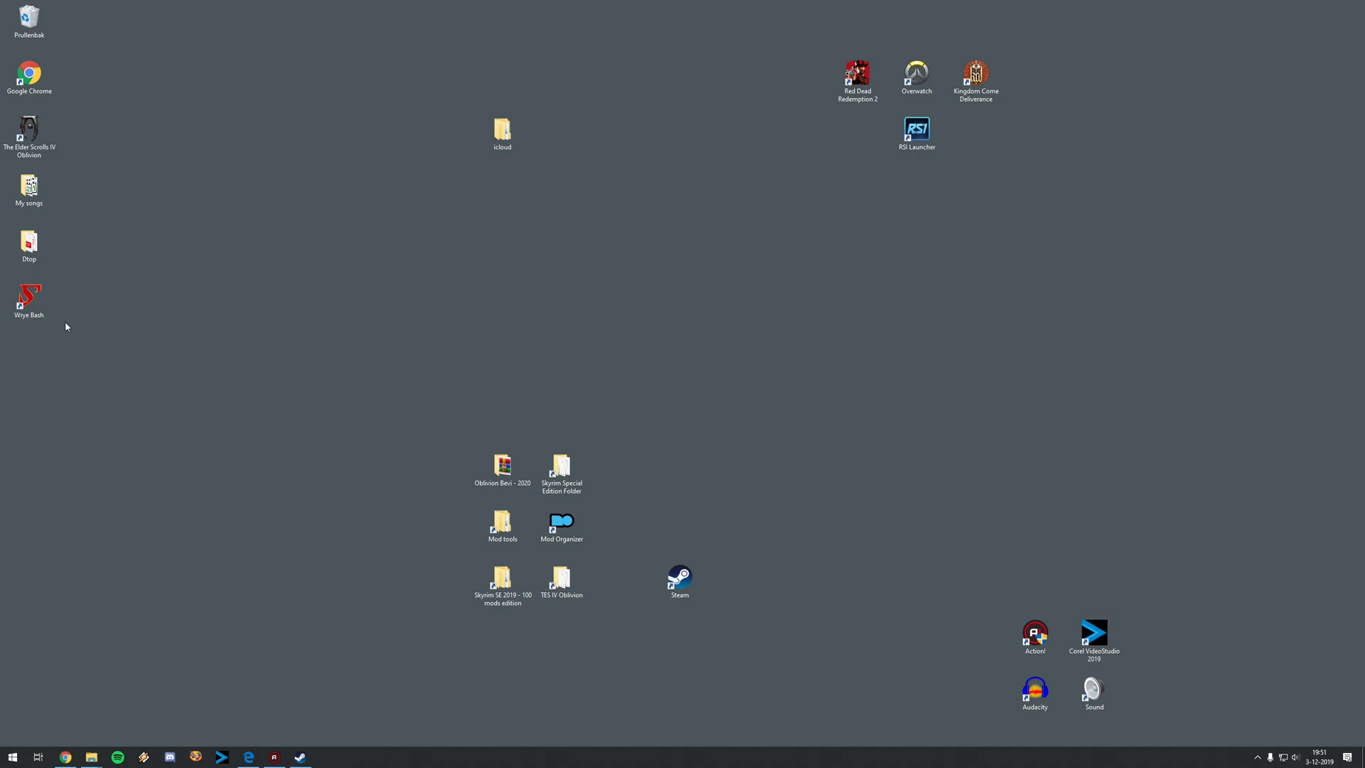
{"action": "left_click_drag", "start_coordinate": [30, 299], "coordinate": [622, 470]}
{"action": "left_click_drag", "start_coordinate": [29, 131], "coordinate": [679, 471]}
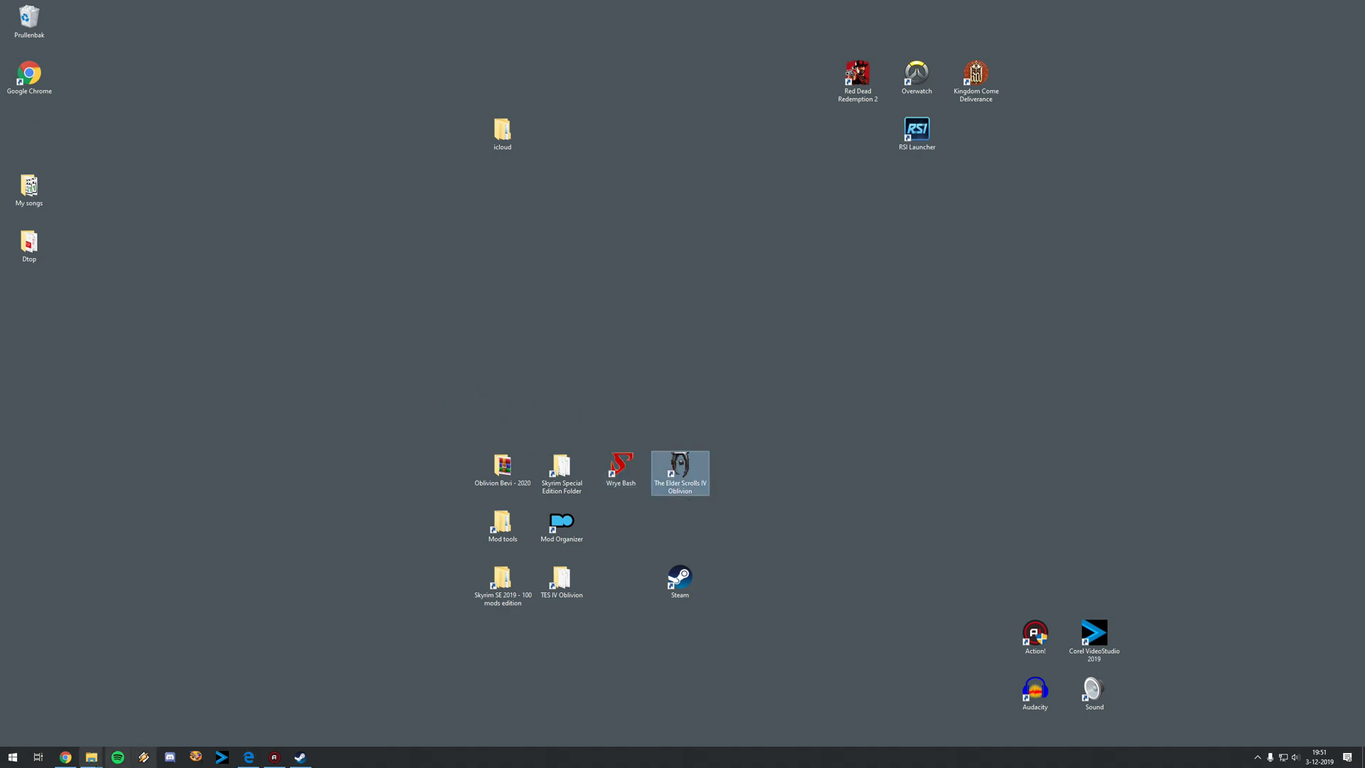
Switch to Chrome, return to the Bevilex modlist page and read its TES4Edit and good practices notes
{"action": "left_click", "coordinate": [65, 757]}
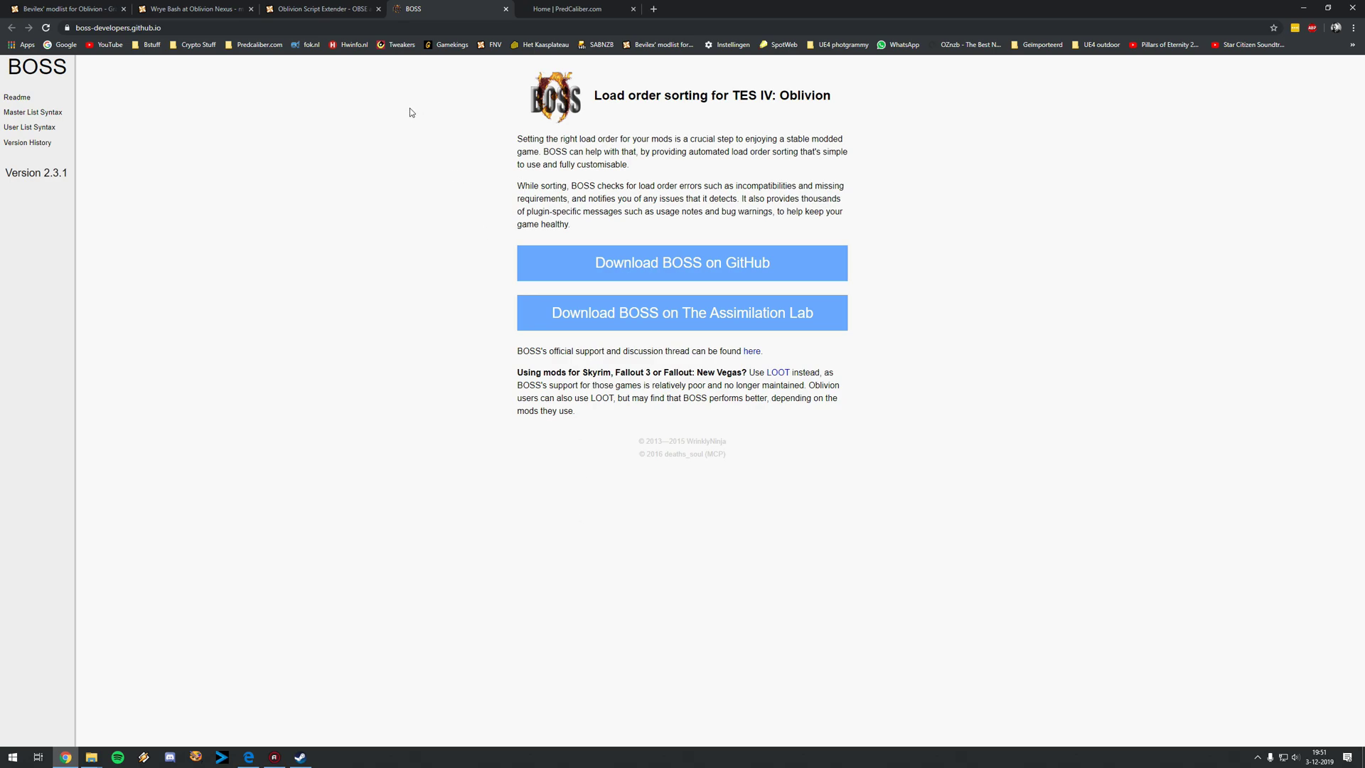
{"action": "left_click", "coordinate": [305, 8]}
{"action": "left_click", "coordinate": [206, 10]}
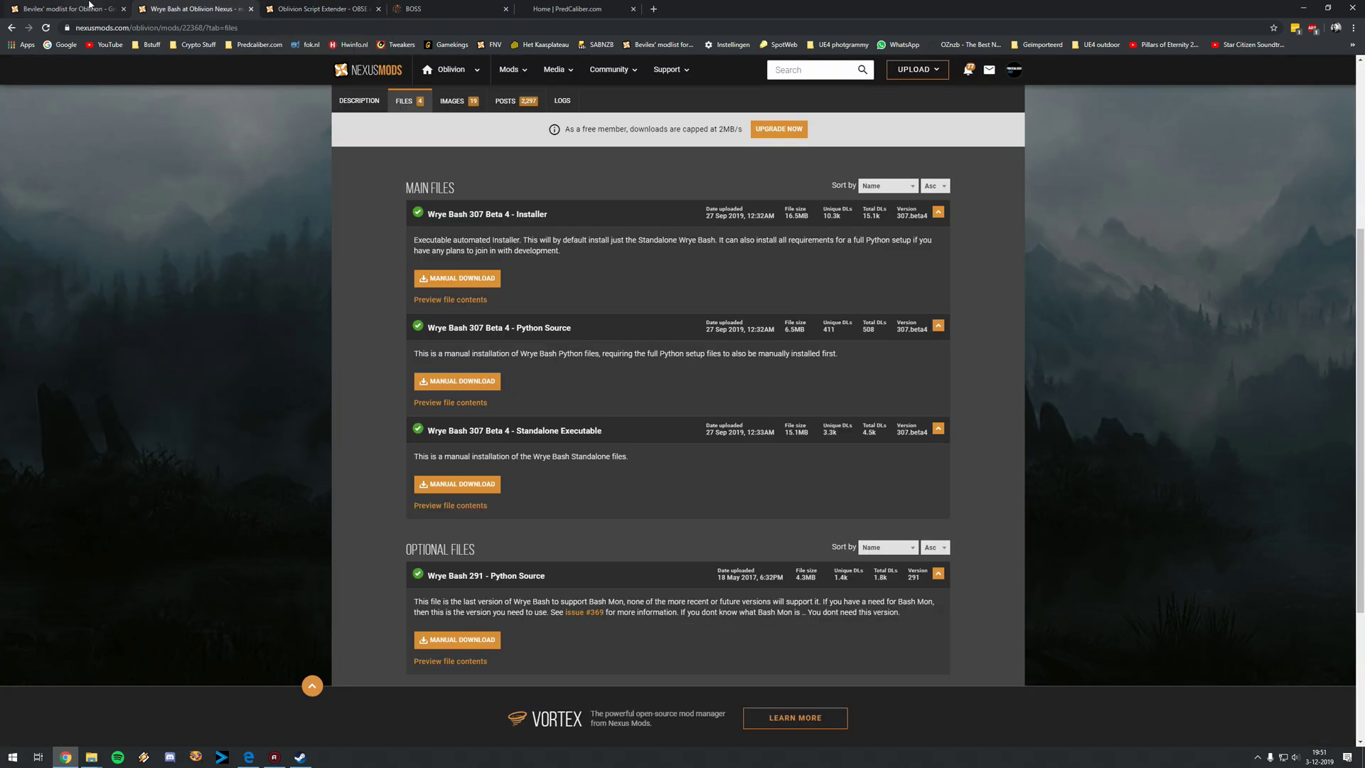
{"action": "left_click", "coordinate": [71, 8]}
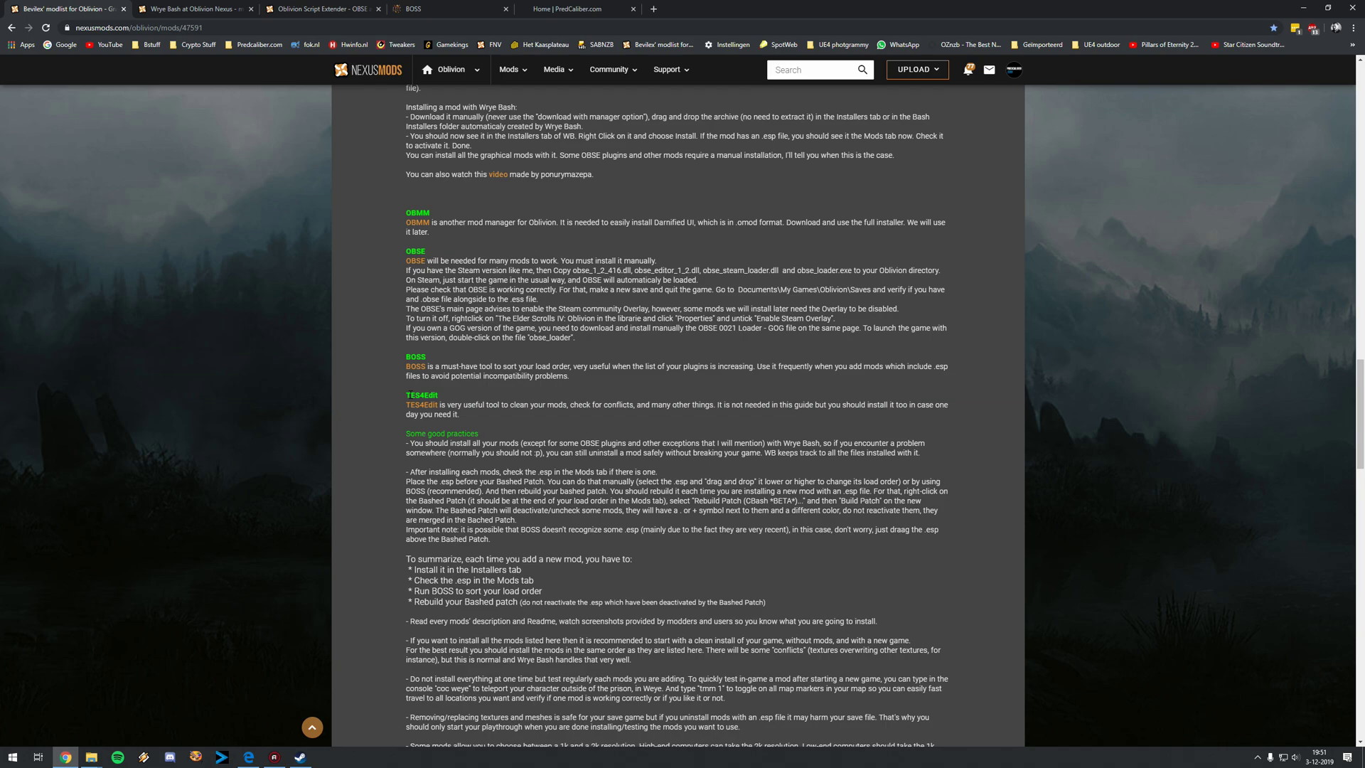
{"action": "scroll", "coordinate": [432, 410], "scroll_direction": "down", "scroll_amount": 1}
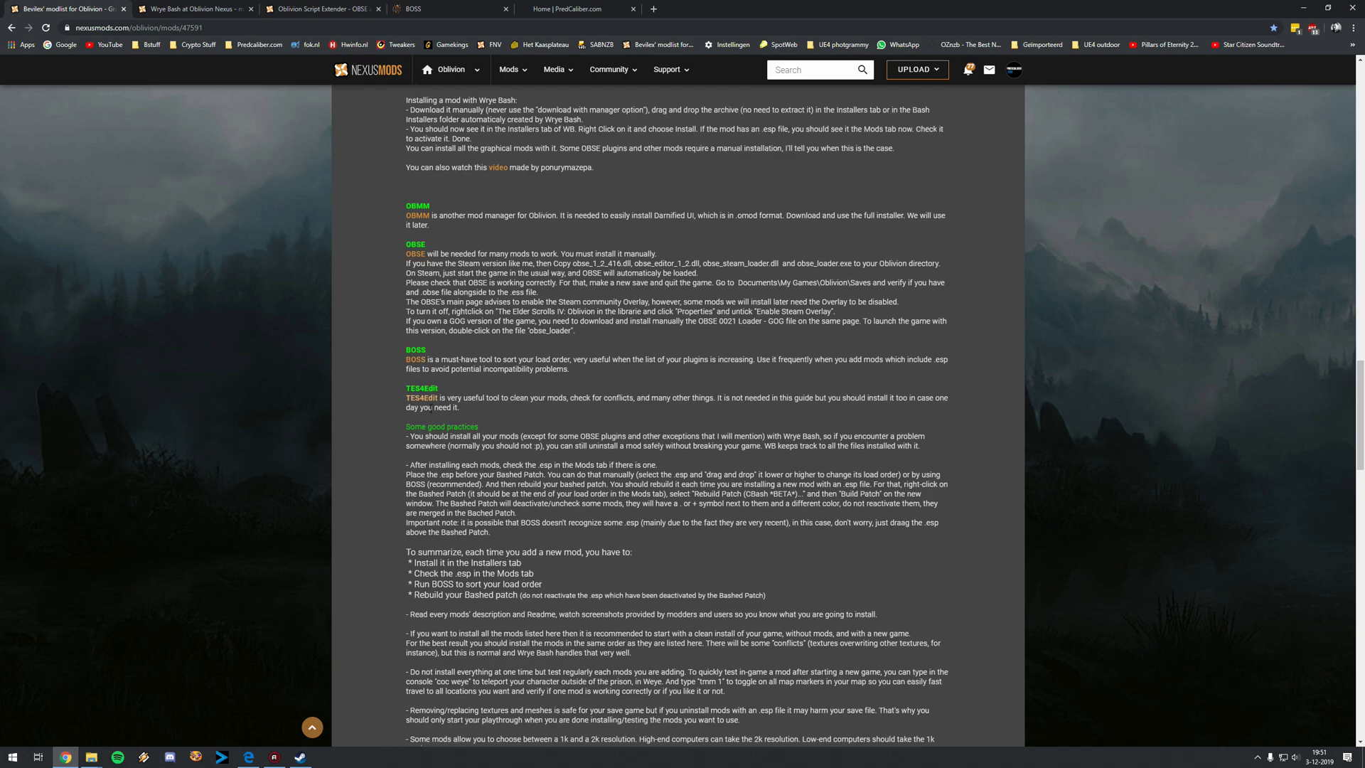
{"action": "scroll", "coordinate": [431, 409], "scroll_direction": "down", "scroll_amount": 2}
{"action": "left_click_drag", "start_coordinate": [482, 452], "coordinate": [407, 442]}
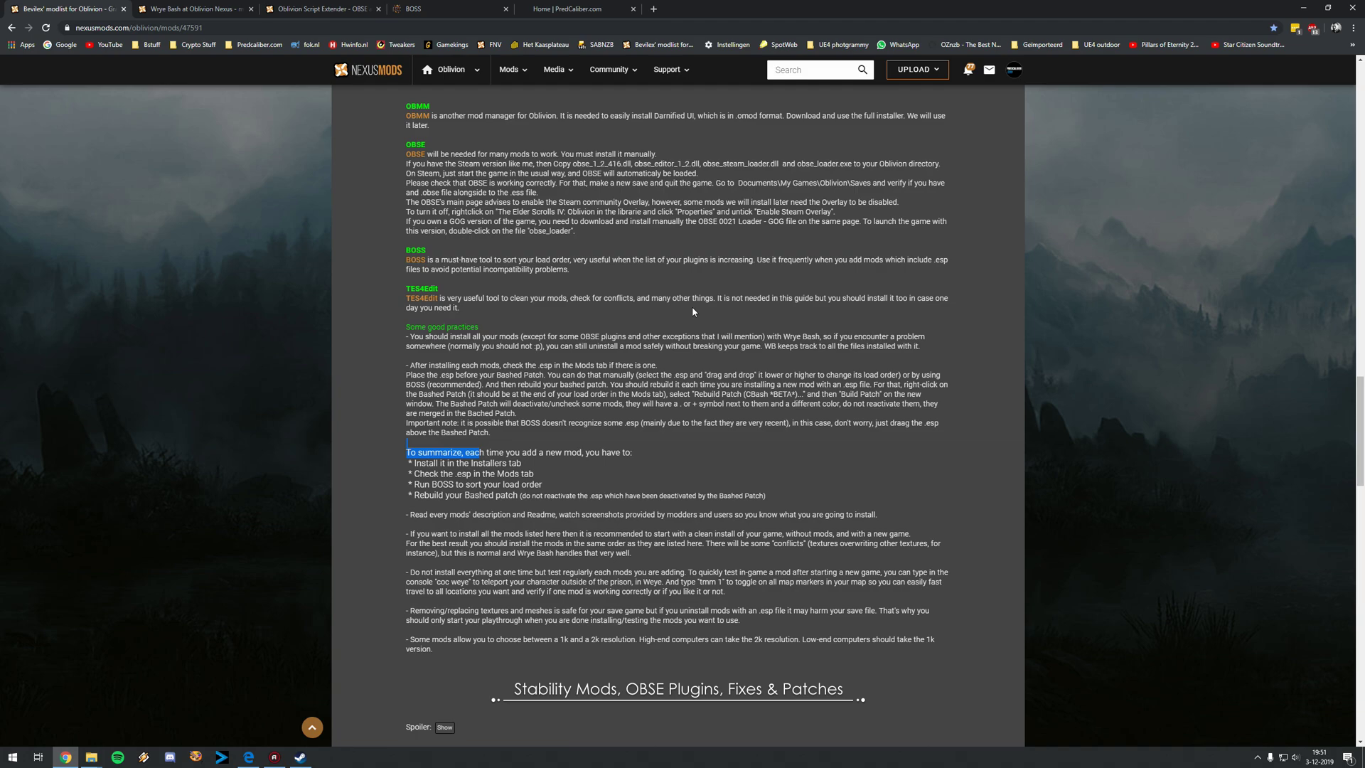
{"action": "left_click", "coordinate": [524, 365]}
{"action": "scroll", "coordinate": [656, 410], "scroll_direction": "down", "scroll_amount": 1}
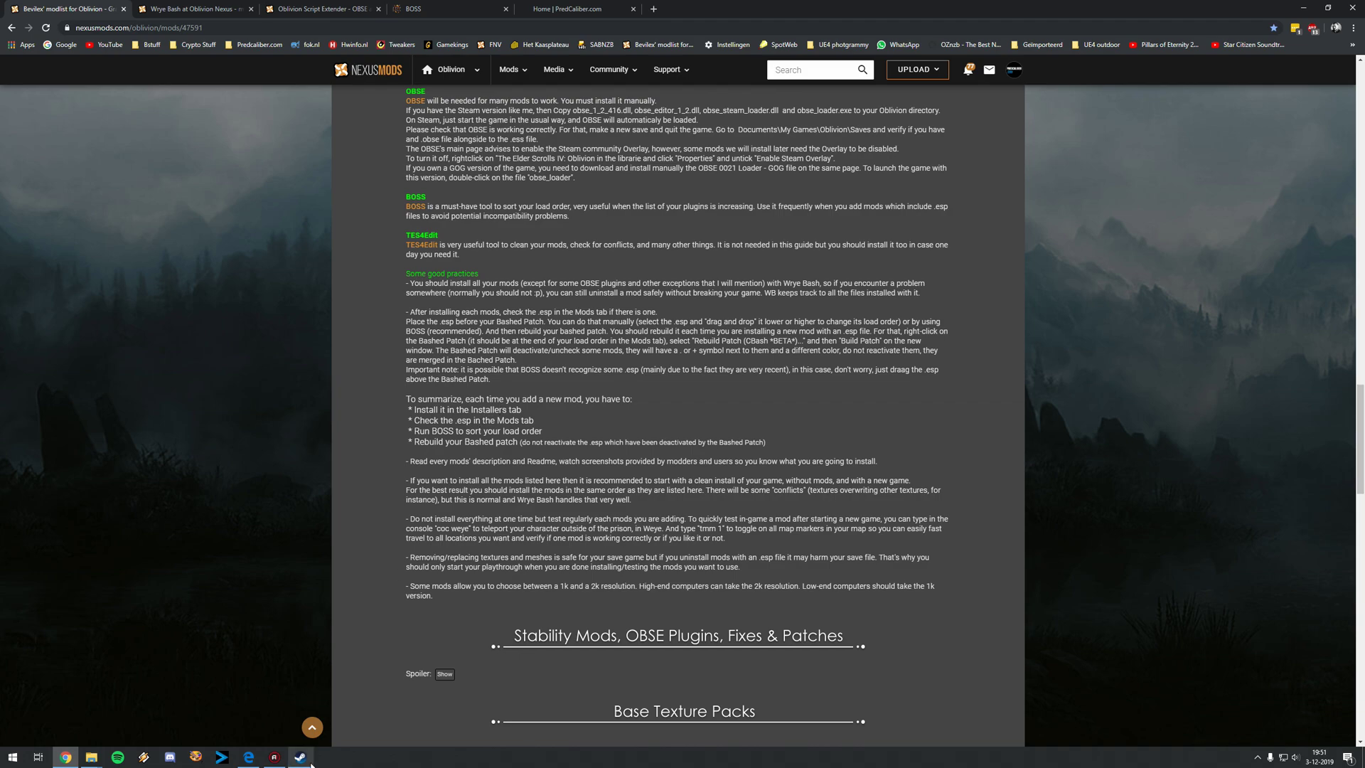
Launch Wrye Bash from its desktop shortcut and show its list of mods
{"action": "key", "text": "super+d"}
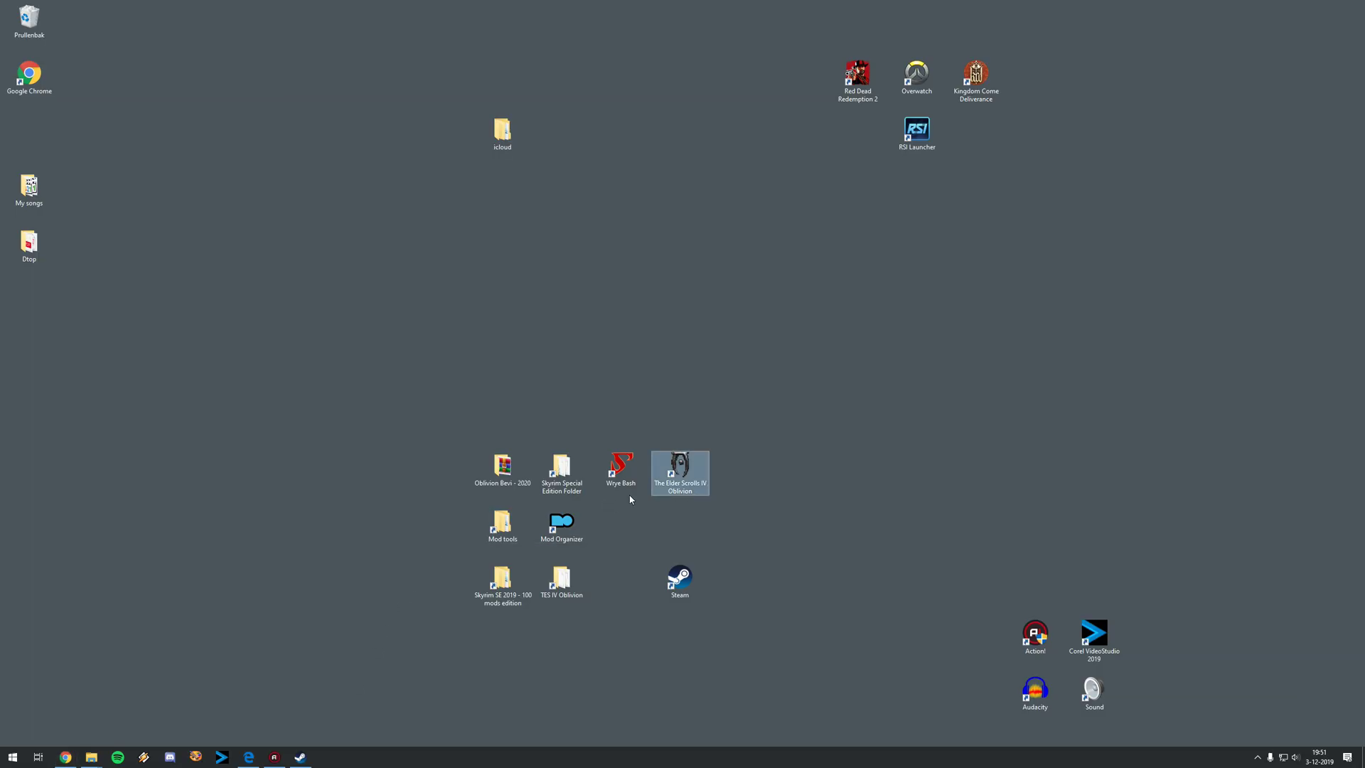
{"action": "double_click", "coordinate": [618, 478]}
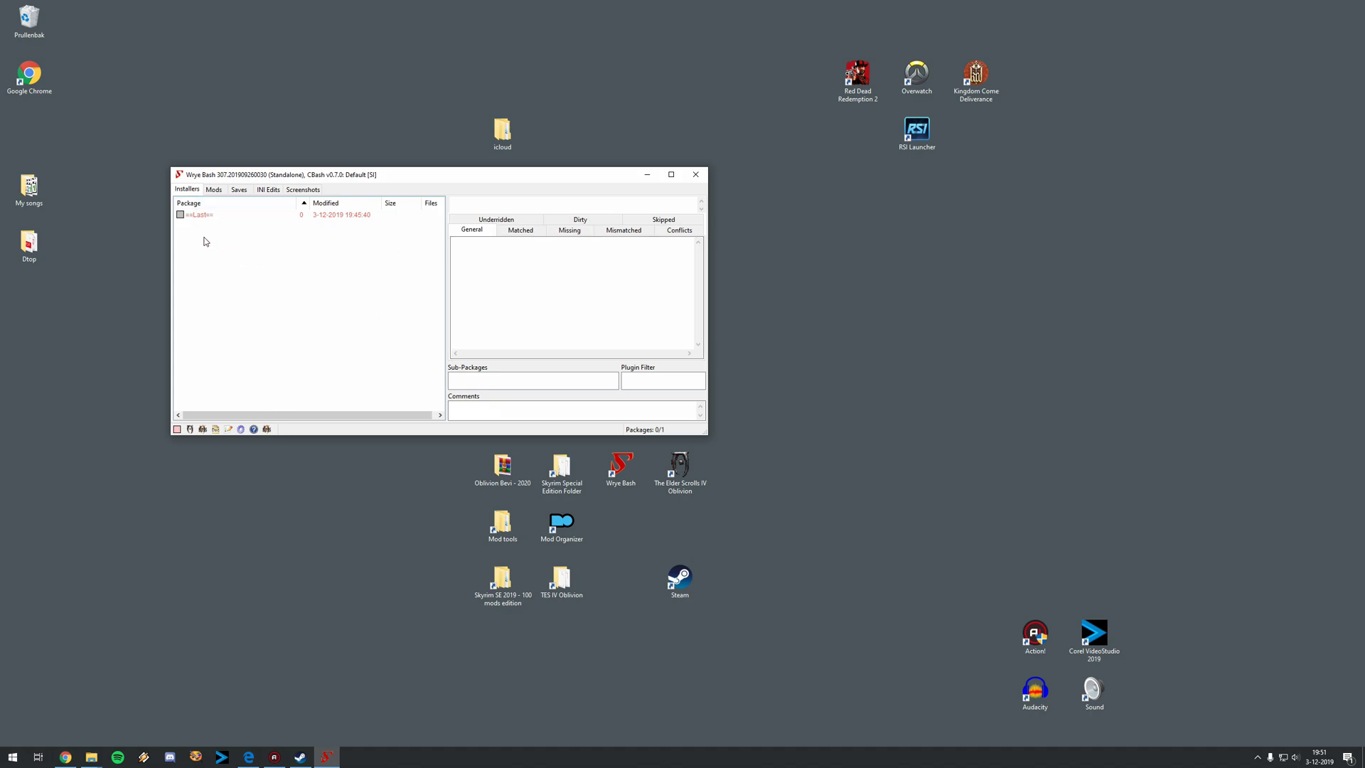
{"action": "left_click", "coordinate": [214, 190]}
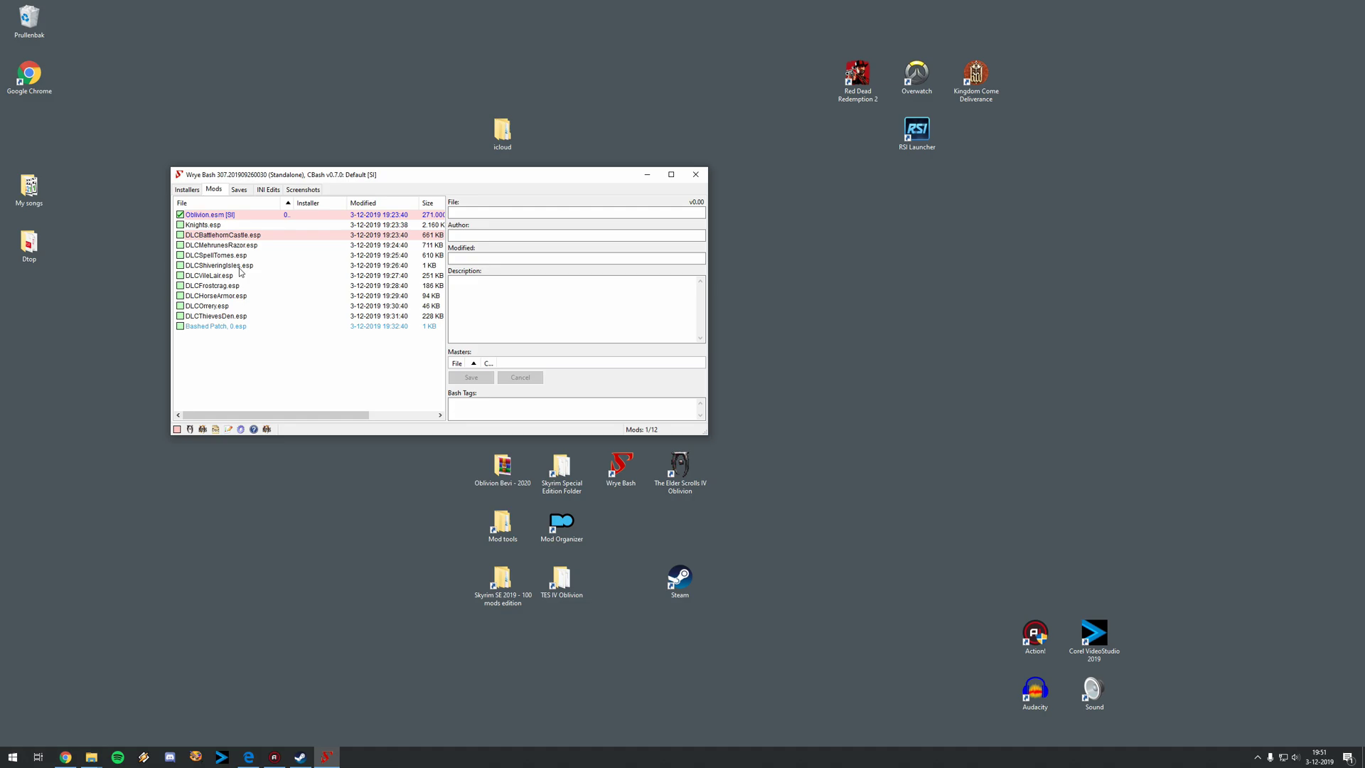
Compare the modlist's summary for adding a new mod with the plugin list and BOSS launcher in Wrye Bash
{"action": "left_click", "coordinate": [71, 758]}
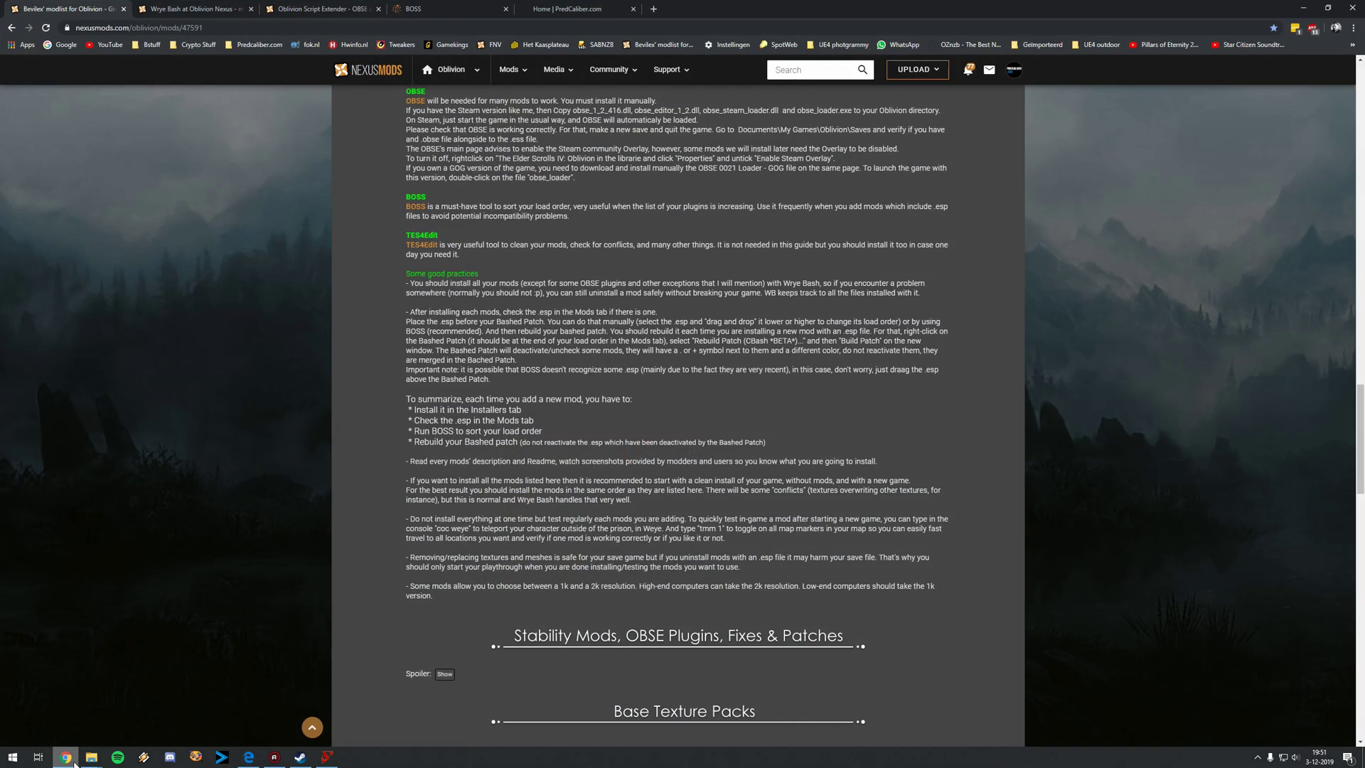
{"action": "left_click", "coordinate": [66, 757]}
{"action": "left_click", "coordinate": [66, 757]}
{"action": "left_click", "coordinate": [327, 756]}
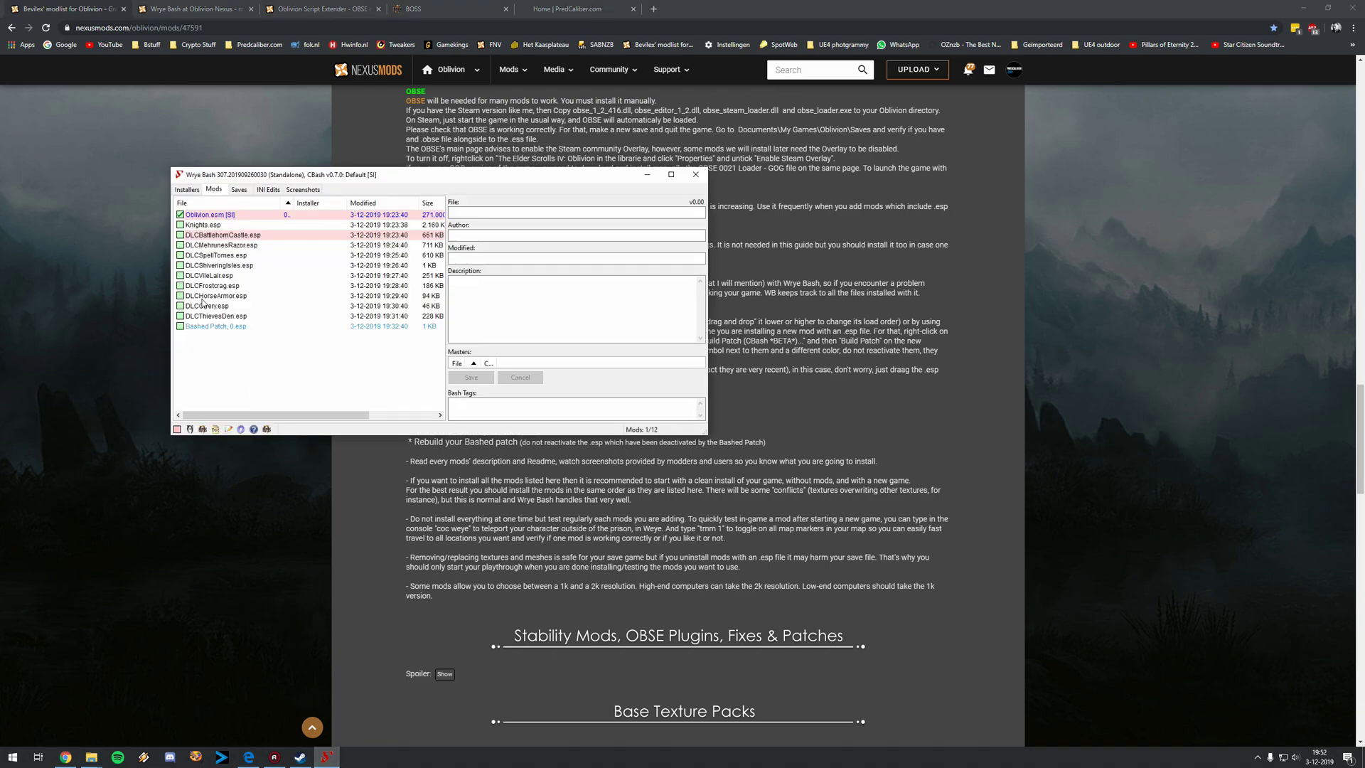
{"action": "left_click", "coordinate": [376, 507]}
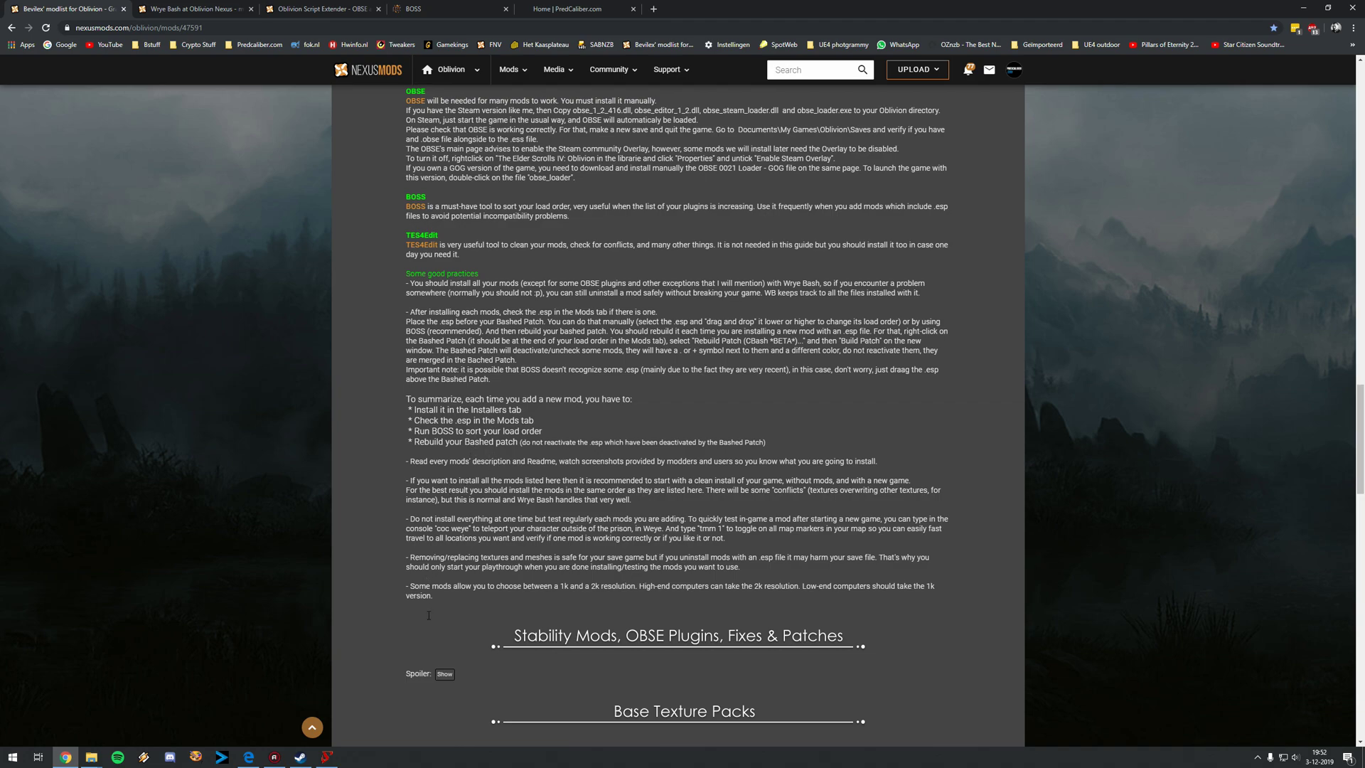
{"action": "left_click", "coordinate": [326, 756]}
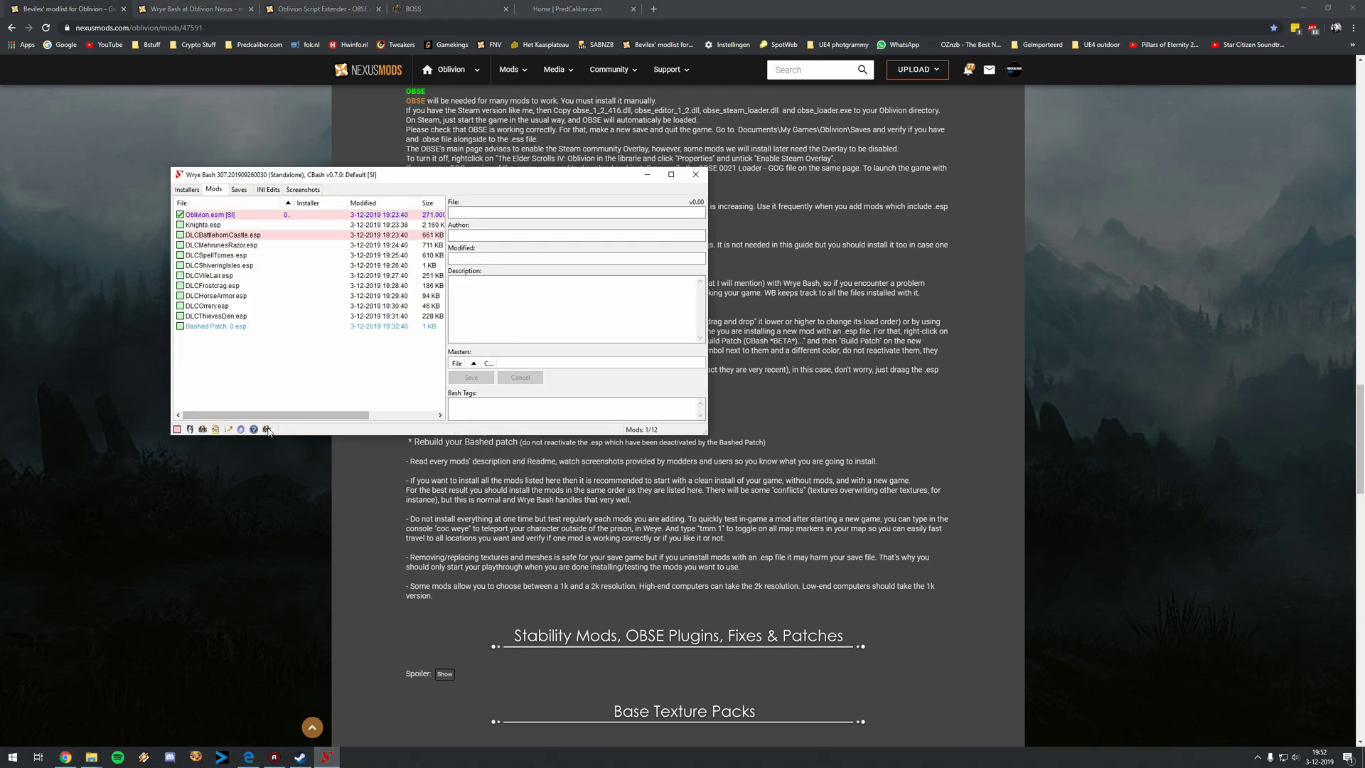
{"action": "left_click", "coordinate": [395, 509]}
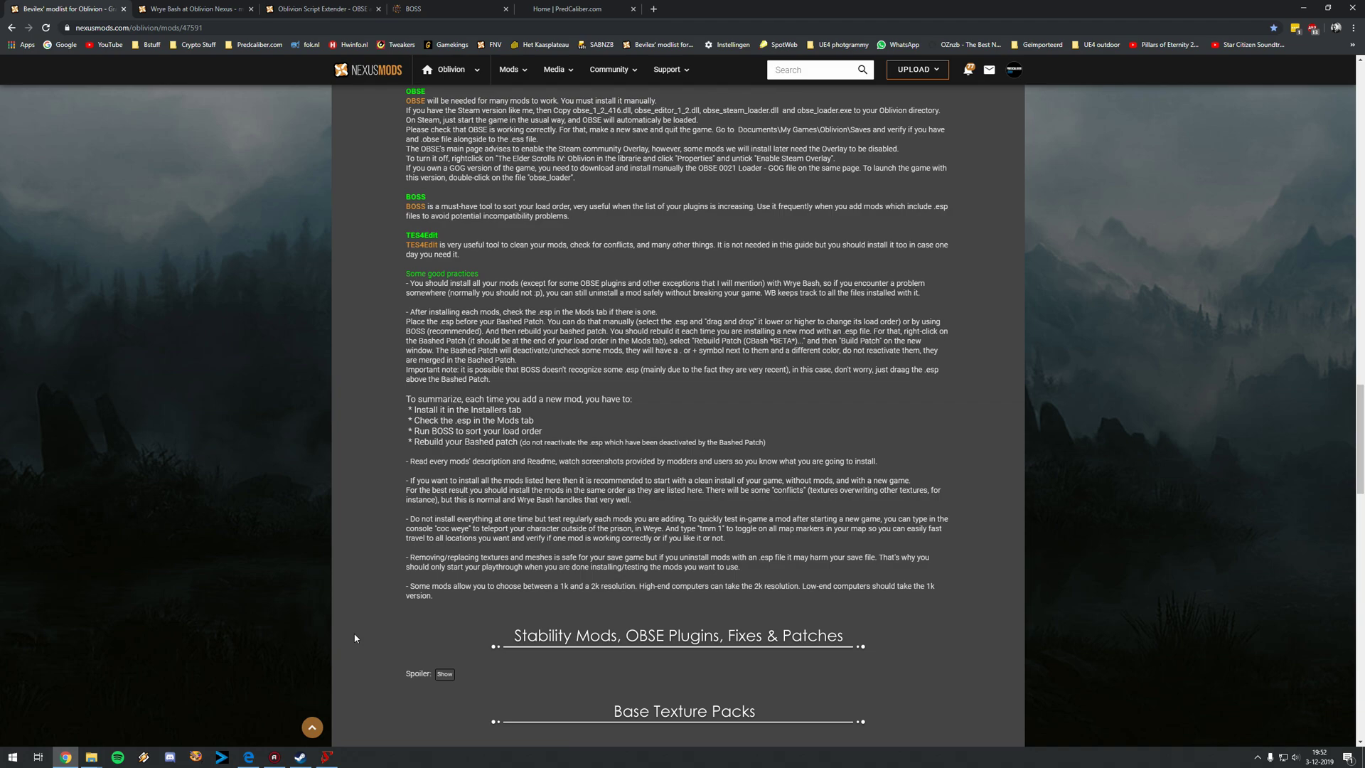
{"action": "left_click", "coordinate": [327, 757]}
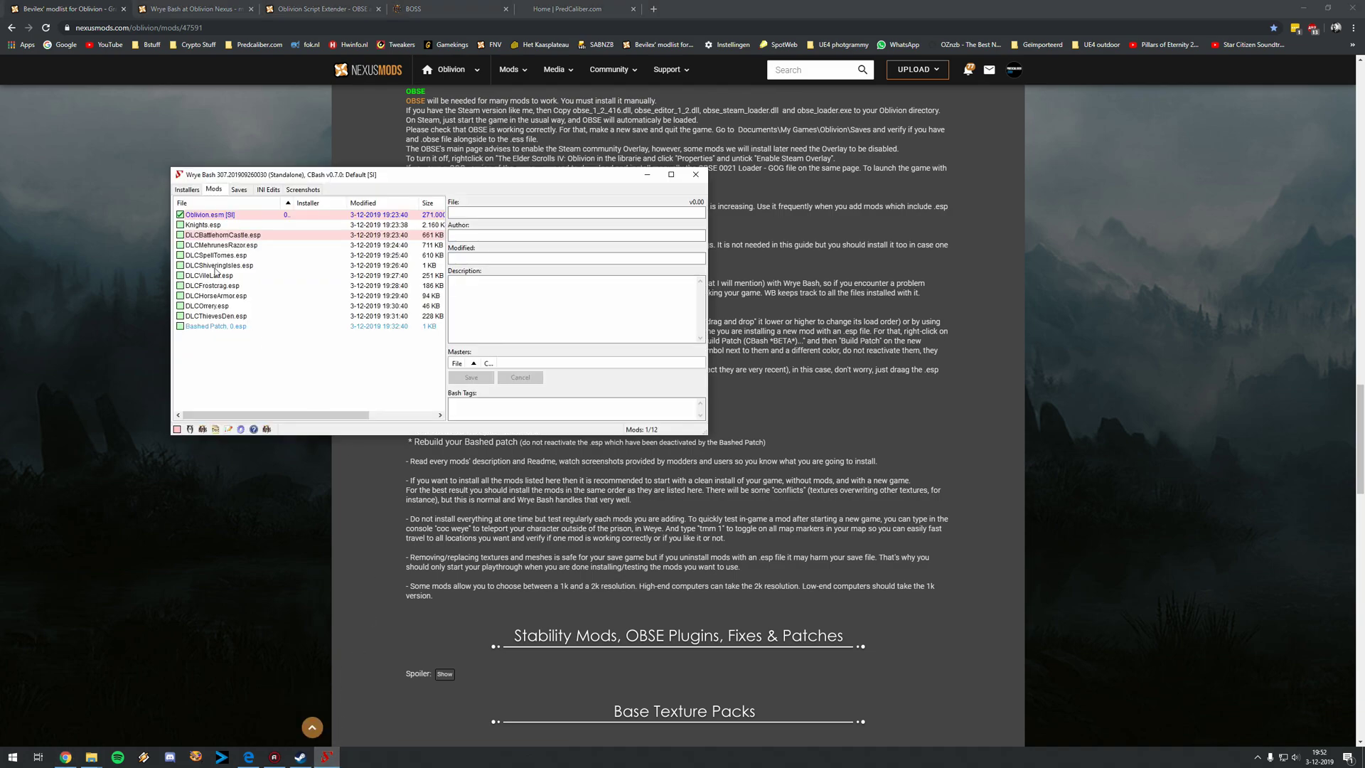
{"action": "left_click", "coordinate": [242, 446]}
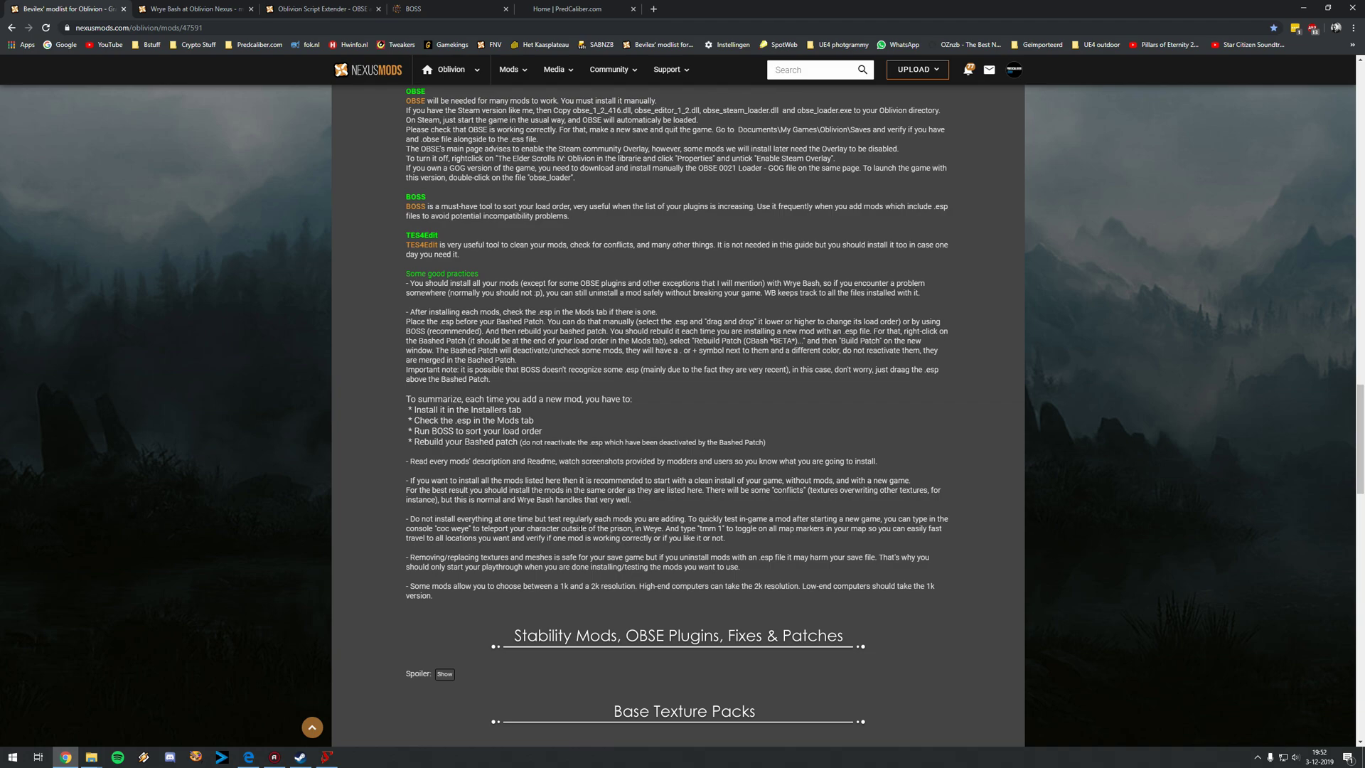
Read the modlist's remaining good practices down to the Stability Mods, OBSE Plugins, Fixes & Patches section
{"action": "scroll", "coordinate": [585, 516], "scroll_direction": "down", "scroll_amount": 2}
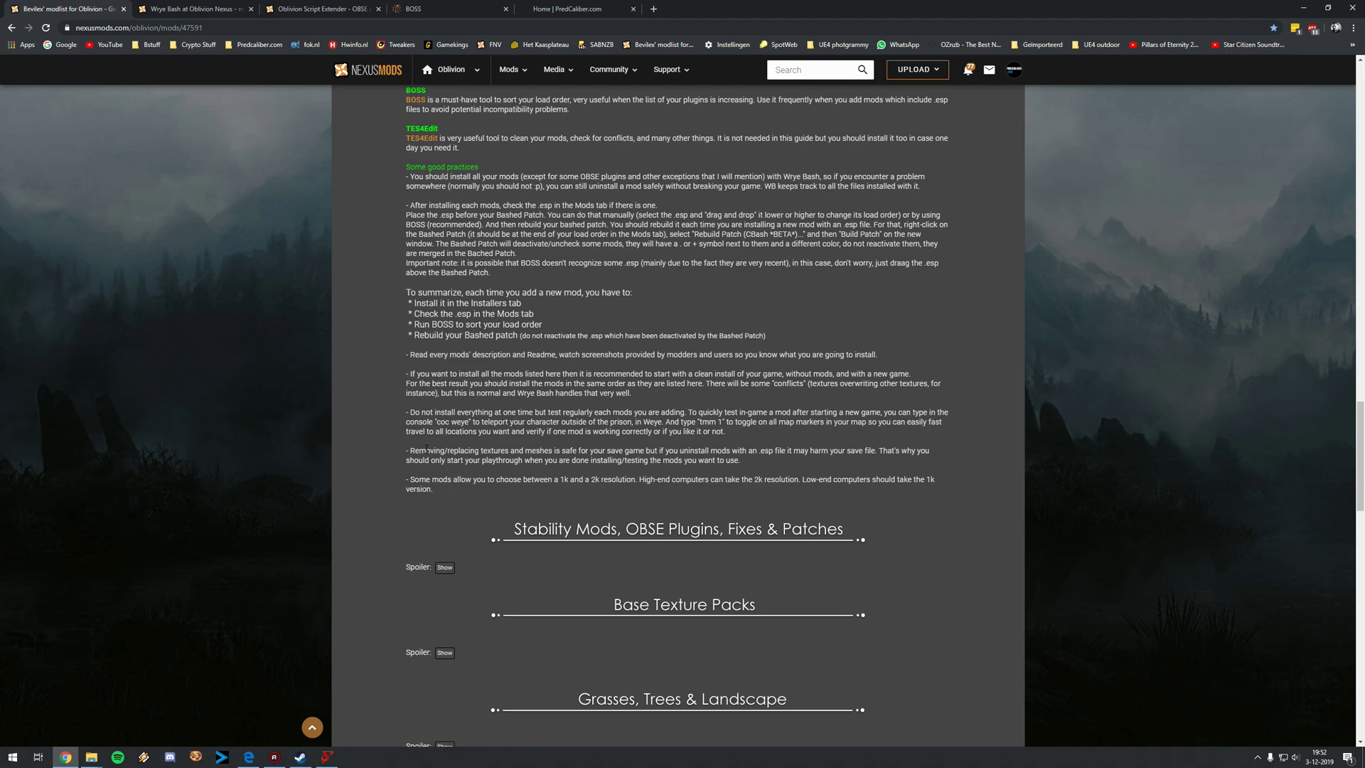
{"action": "right_click", "coordinate": [598, 455]}
{"action": "left_click", "coordinate": [532, 461]}
{"action": "scroll", "coordinate": [490, 448], "scroll_direction": "down", "scroll_amount": 2}
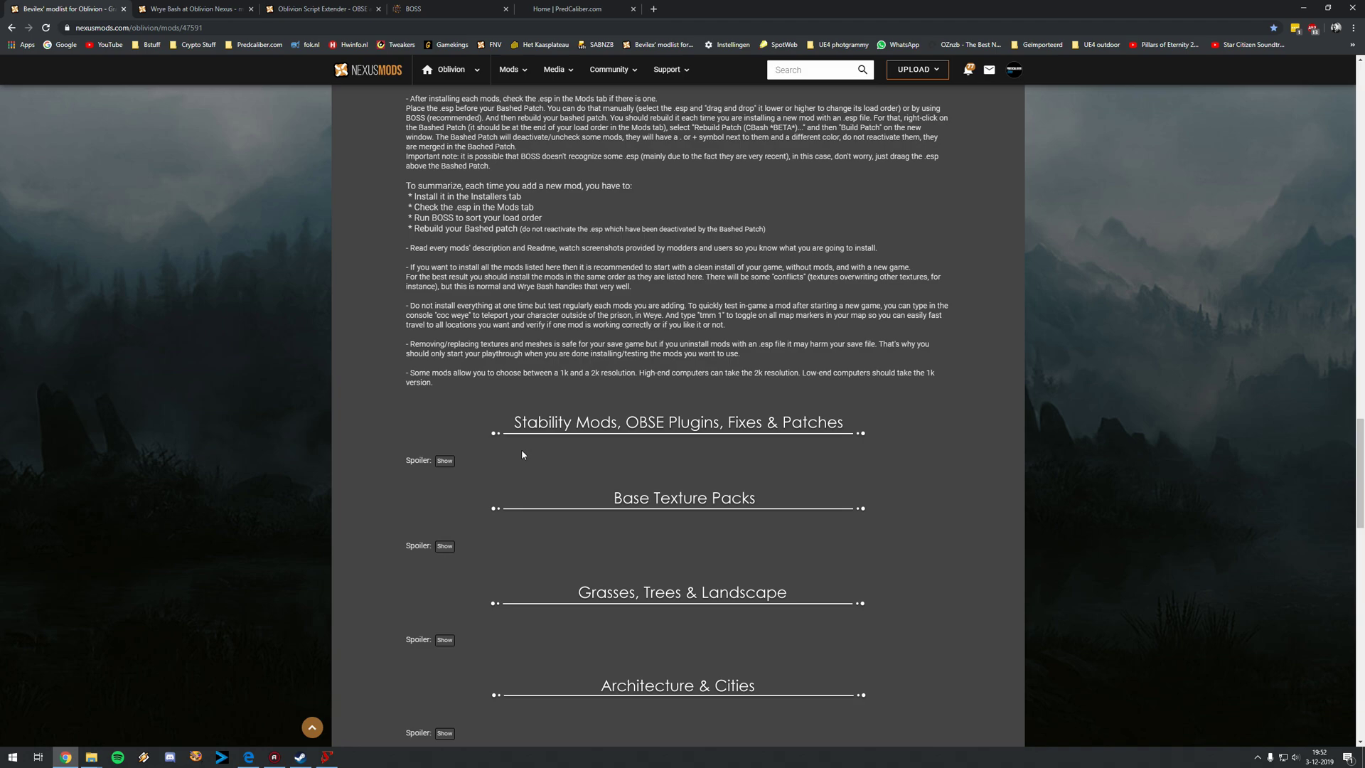